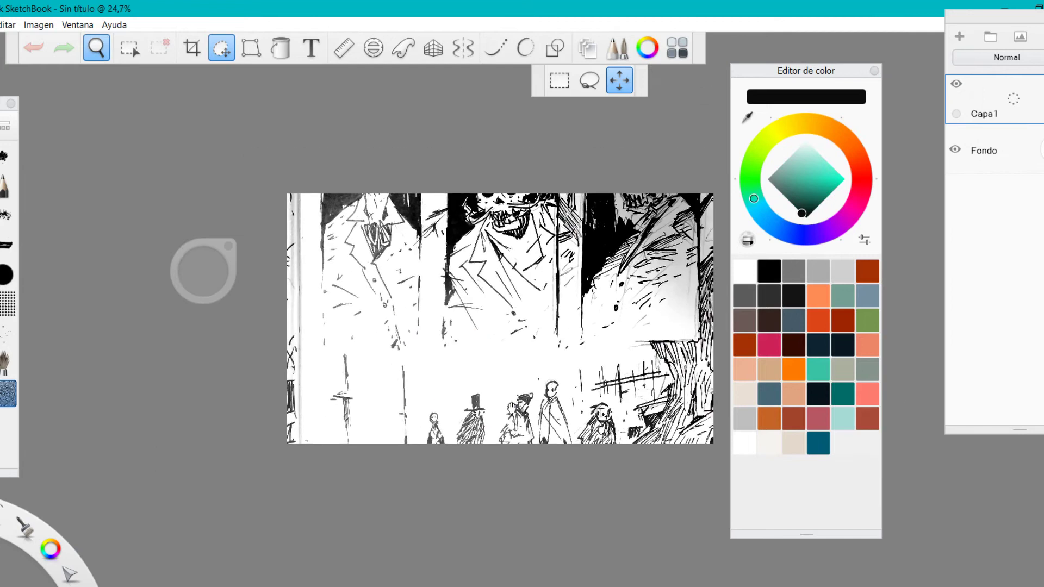
key("ctrl+v")
left_click_drag(541, 343, 509, 338)
left_click(524, 320)
key("space")
left_click(191, 48)
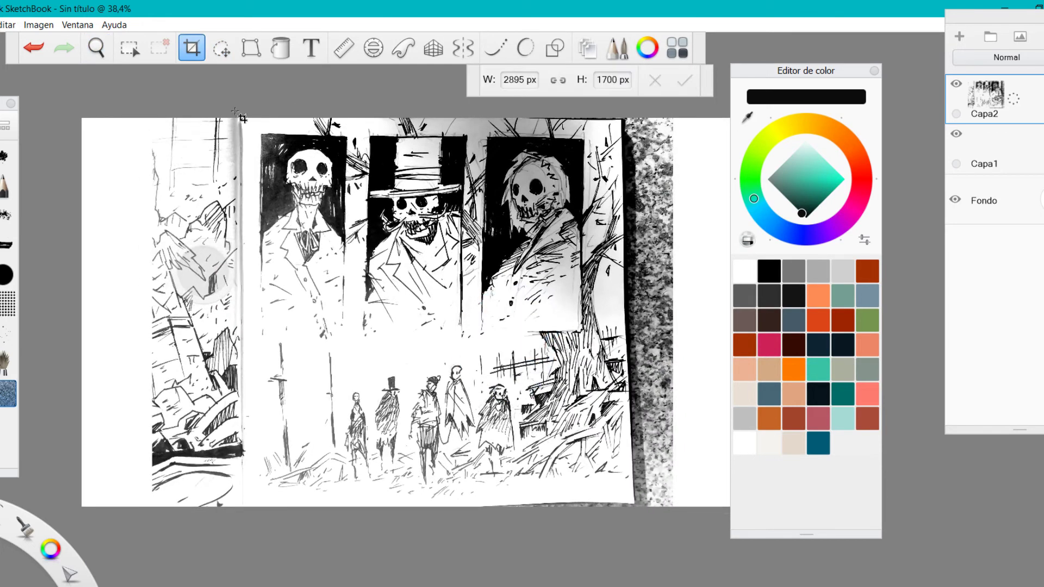
left_click_drag(234, 112, 635, 507)
left_click(656, 81)
key("ctrl+z")
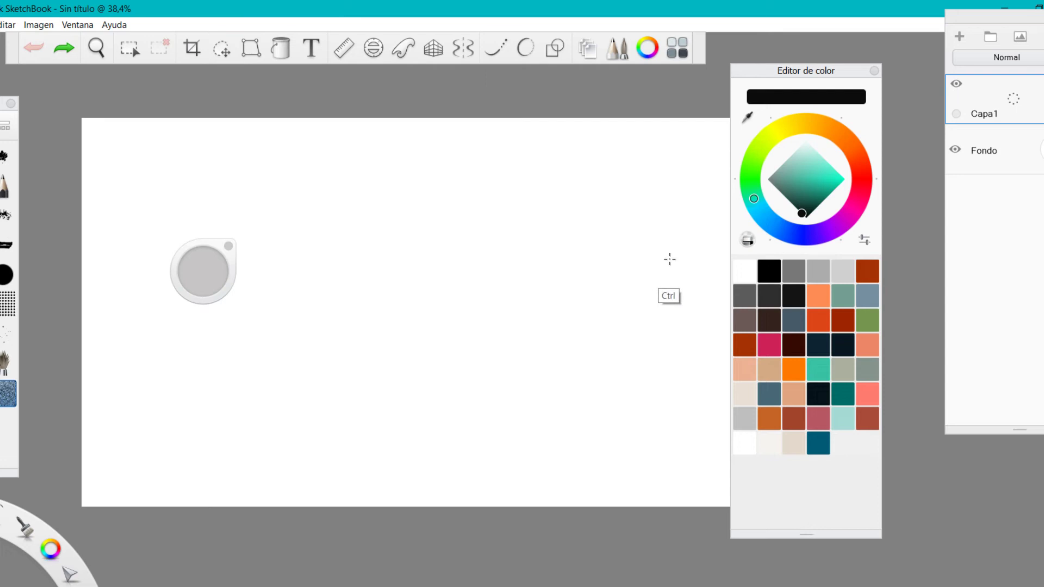
Step: Crop the blank canvas to 2622 × 2273 px, narrowing its sides and extending it below the lower edge
key("space")
left_click_drag(413, 178, 283, 281)
left_click(192, 50)
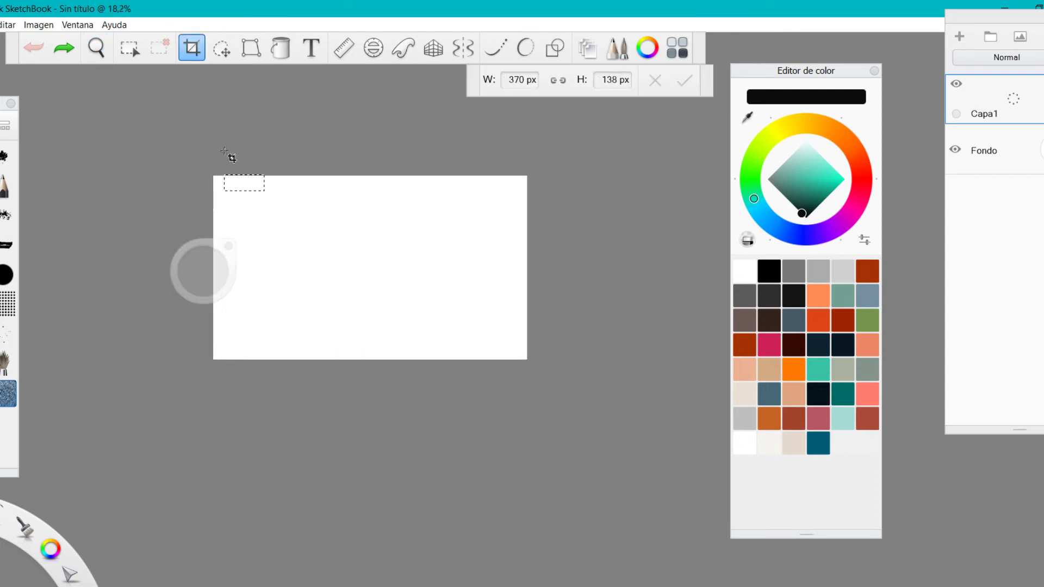
left_click_drag(229, 158, 487, 321)
left_click_drag(469, 363, 470, 395)
left_click_drag(465, 219, 466, 206)
left_click_drag(494, 242, 501, 247)
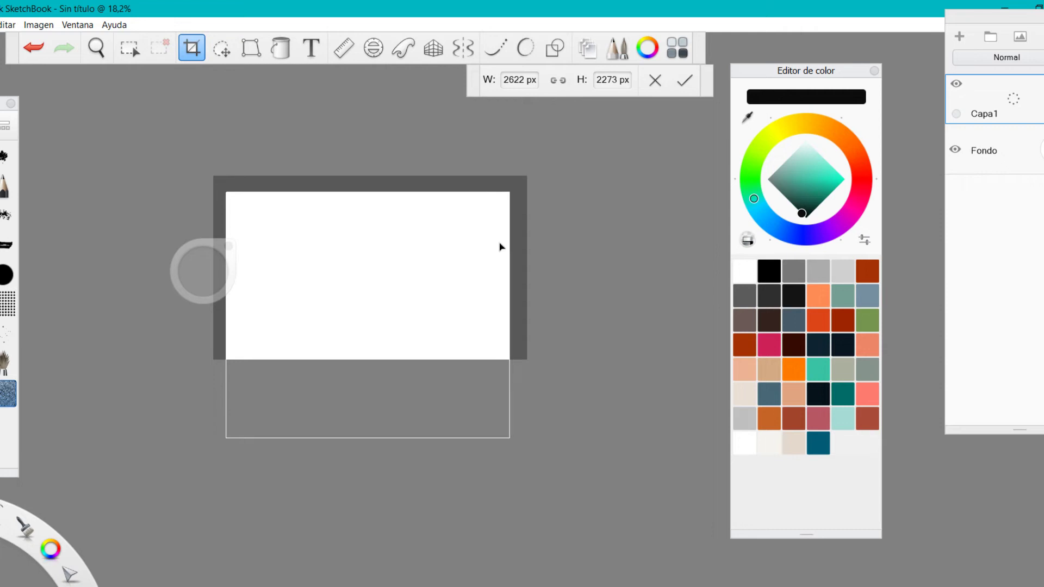
left_click(685, 80)
Step: Import the image IMG_20200125_155137 and scale and position it so the skeleton drawing fits the canvas
key("ctrl+o")
left_click(206, 259)
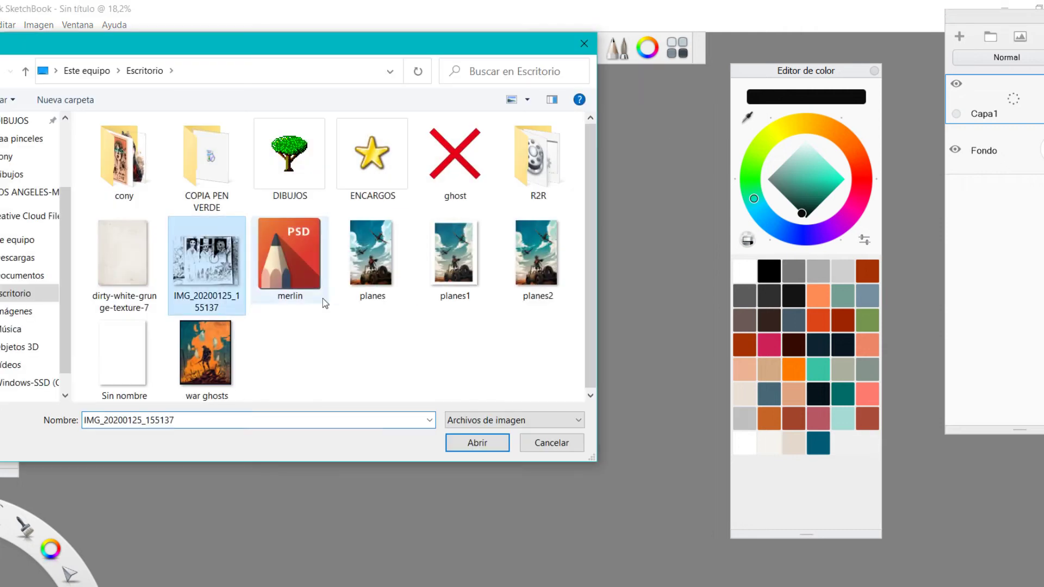
left_click(481, 443)
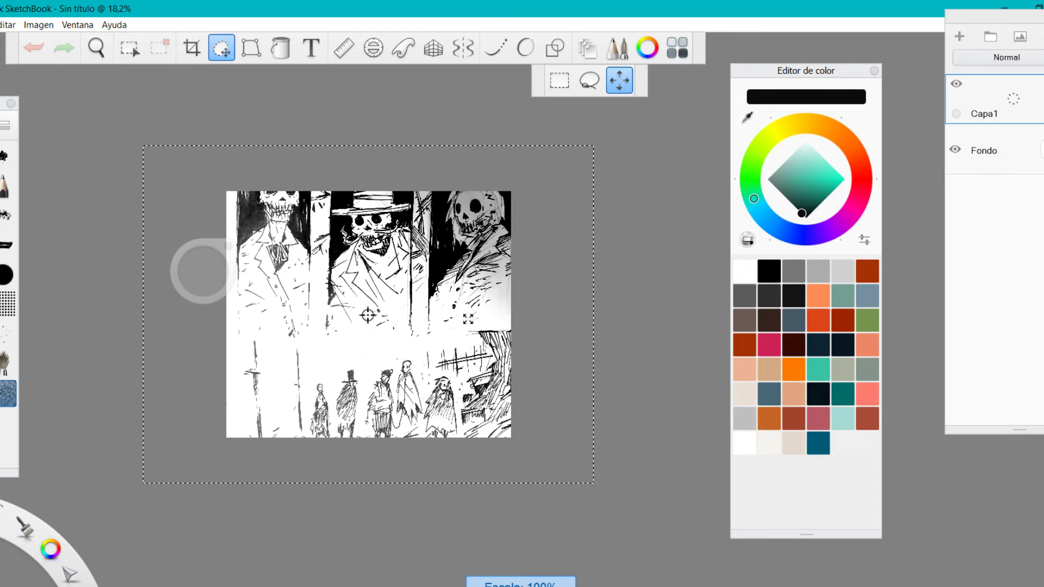
left_click_drag(468, 319, 444, 337)
left_click_drag(499, 387, 494, 390)
left_click_drag(452, 356, 449, 357)
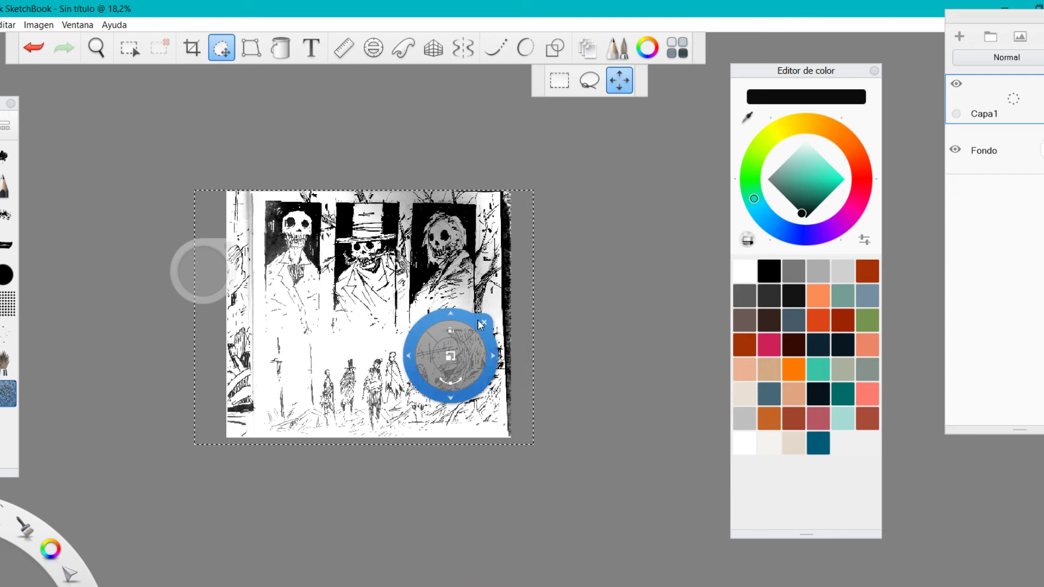
left_click(483, 323)
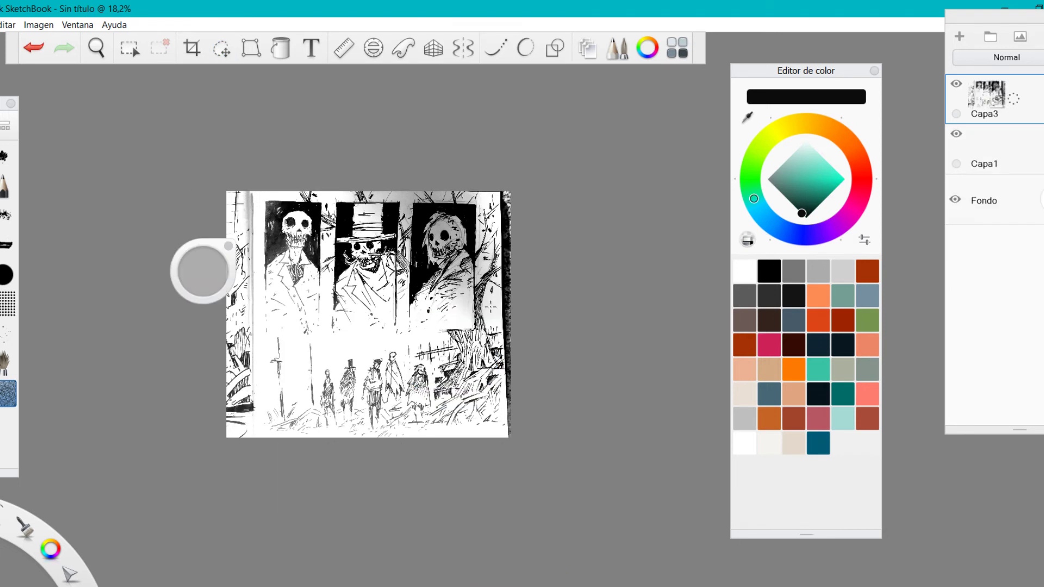
Step: Distort the imported drawing slightly by pulling its upper-right corner outward
key("space")
left_click_drag(392, 266, 499, 118)
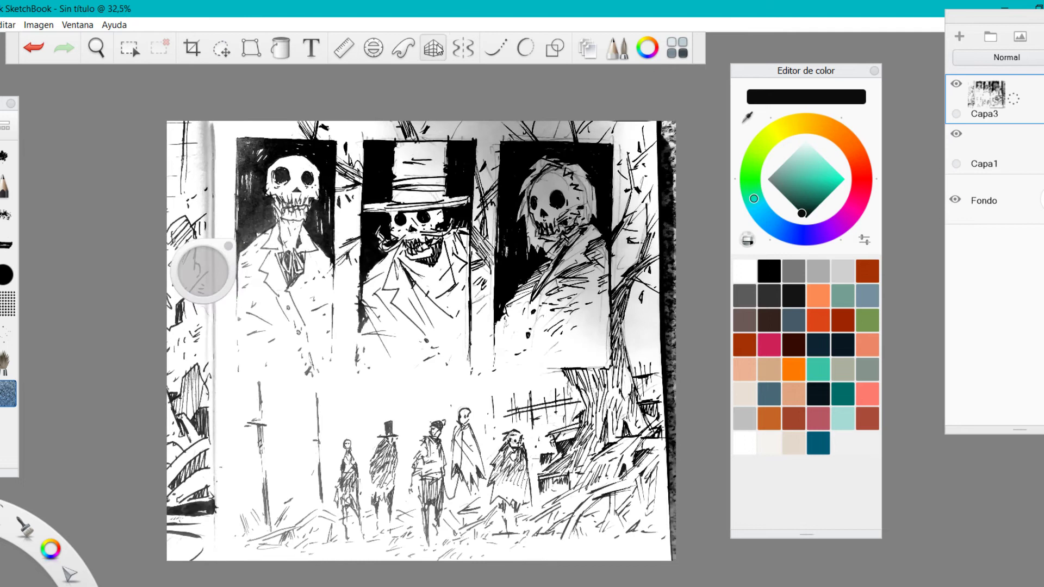
left_click(251, 48)
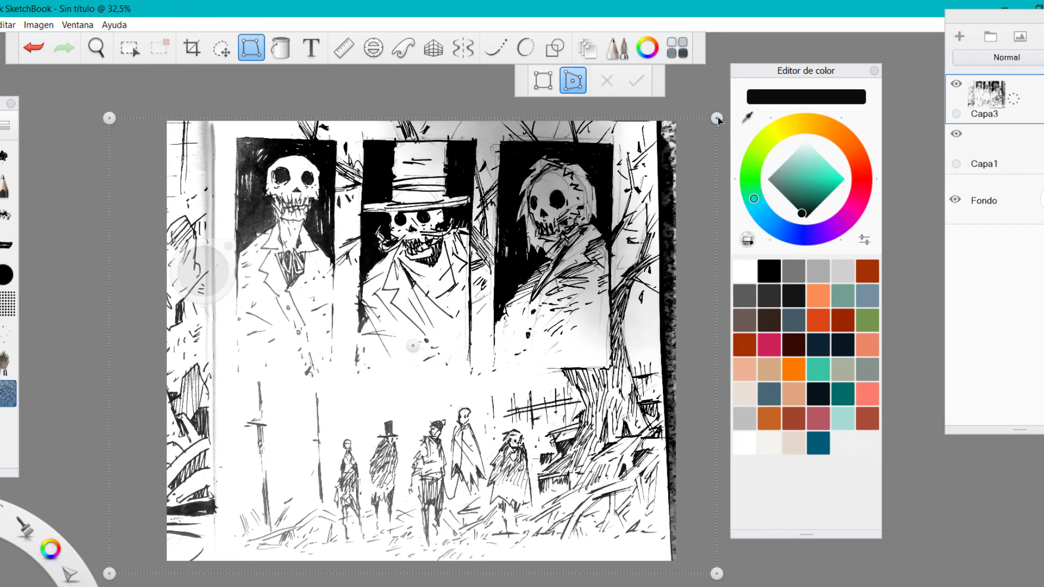
left_click_drag(718, 118, 724, 114)
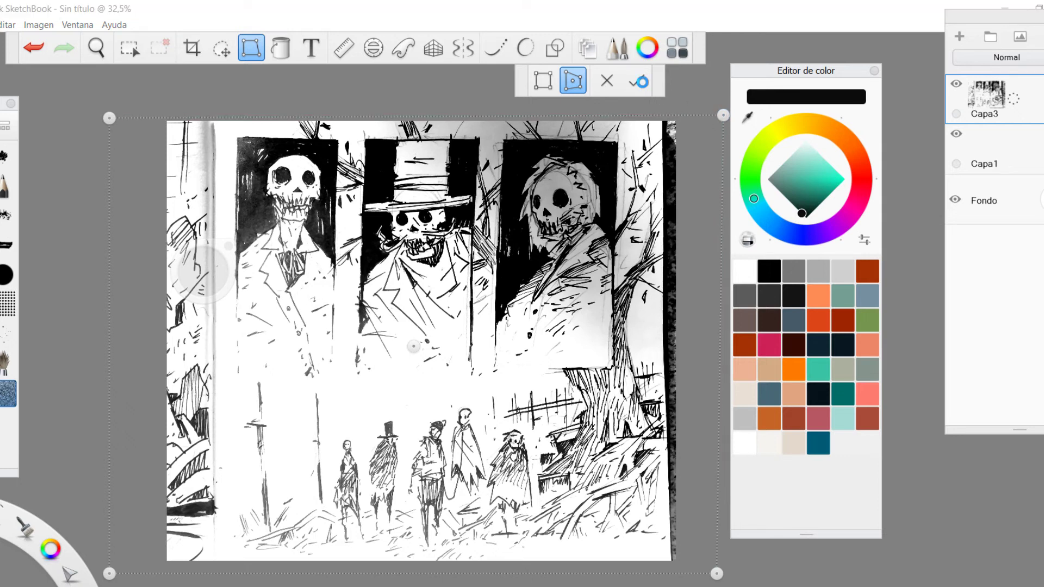
Step: Duplicate the drawing layer as a copy with transparent white areas, check it against the original, and delete the original layer
key("space")
mouse_move(509, 288)
left_mouse_down()
mouse_move(505, 297)
mouse_move(551, 281)
mouse_move(481, 346)
left_mouse_up()
left_click_drag(1015, 99, 1019, 66)
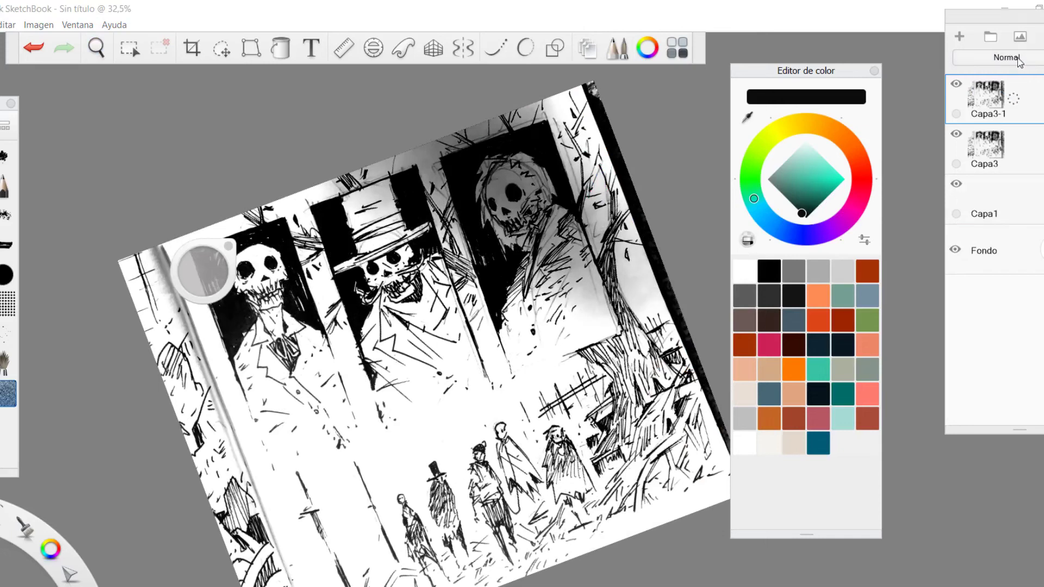
left_click(957, 135)
left_click(957, 136)
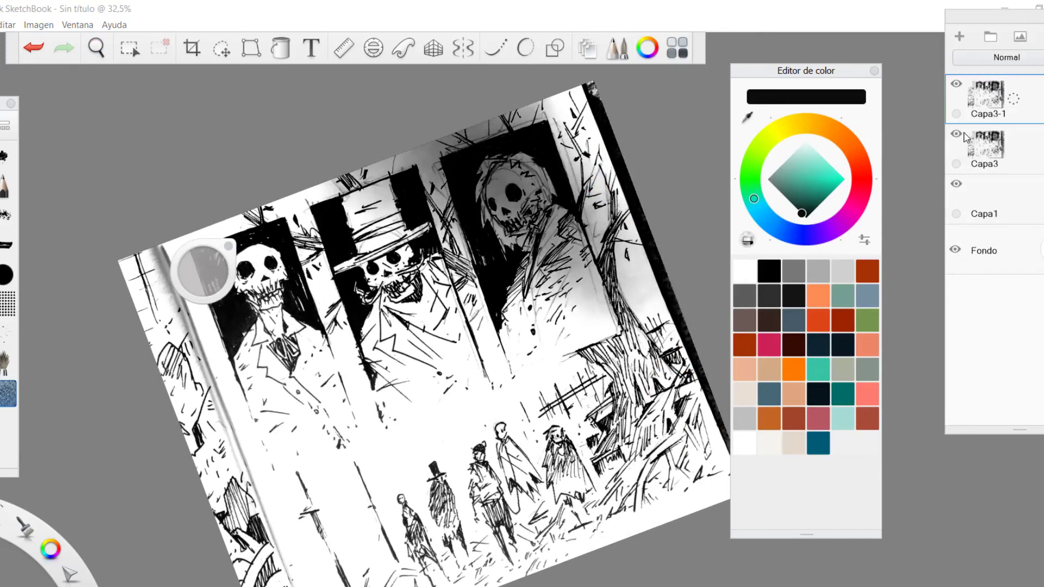
left_click(960, 136)
left_click(1024, 139)
left_click_drag(1018, 146, 1035, 122)
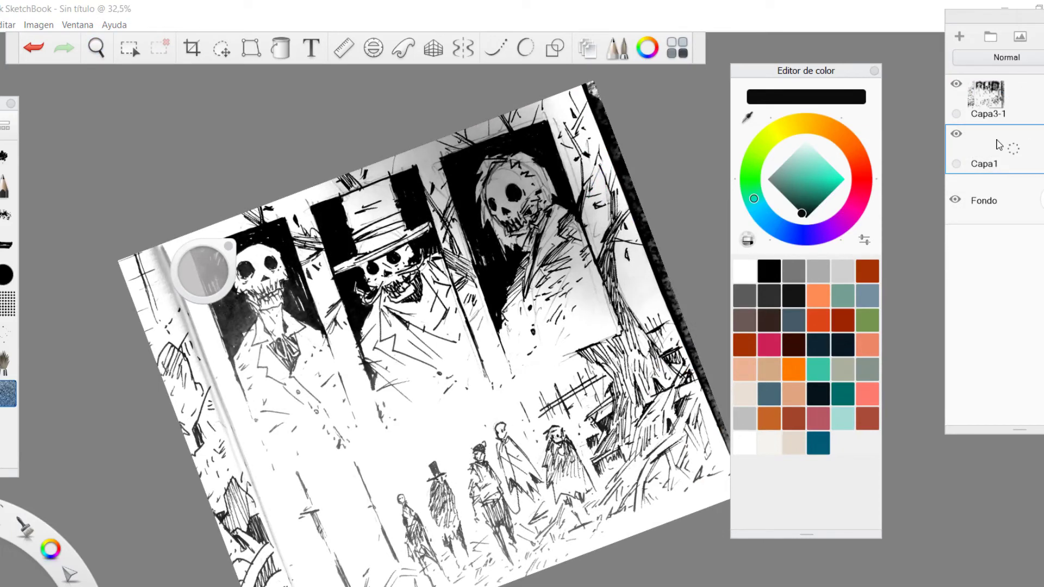
Step: Crop the canvas to 2341 × 2273 px, cutting off the neighbouring page and the dark edge beside the drawing
key("space")
left_click_drag(466, 363, 468, 366)
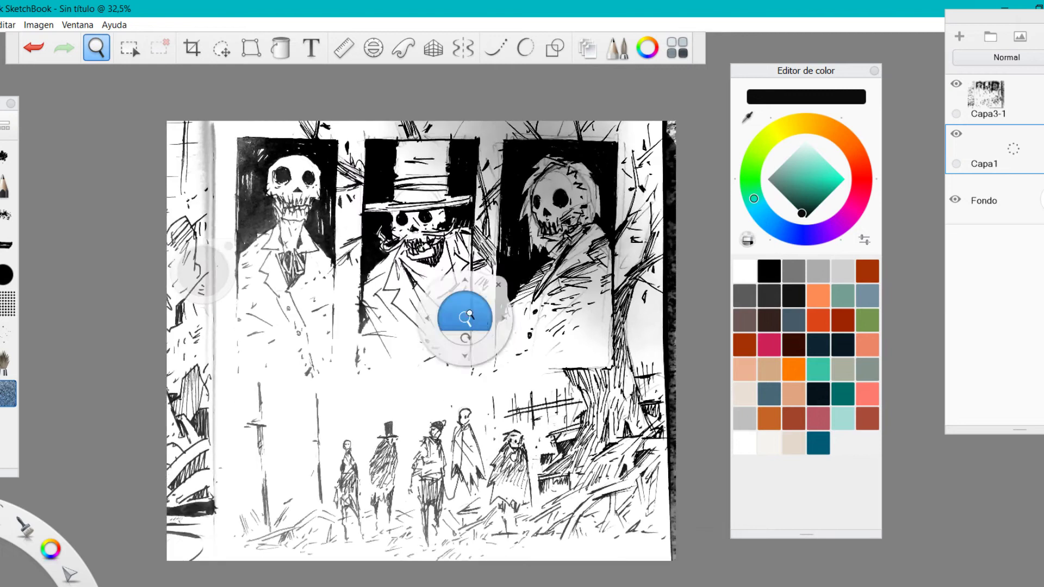
left_click_drag(470, 314, 457, 322)
left_click(192, 48)
mouse_move(239, 139)
left_mouse_down()
mouse_move(283, 198)
mouse_move(625, 525)
left_mouse_up()
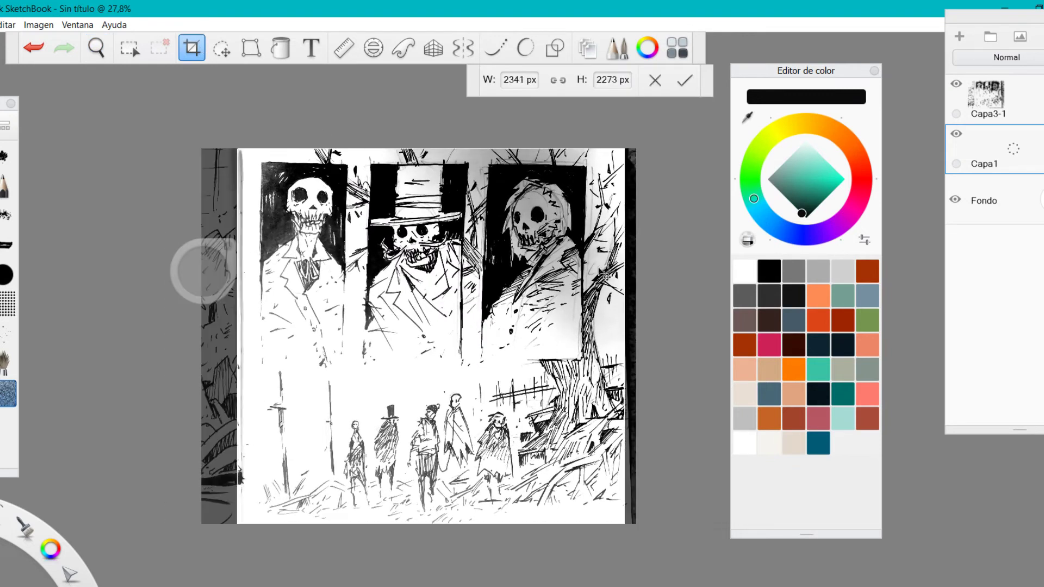
left_click(685, 80)
Step: Shade the middle skeleton's top hat with a black halftone dot brush on Capa1, leaving the hat band white
key("space")
mouse_move(529, 313)
left_mouse_down()
mouse_move(516, 338)
mouse_move(520, 311)
mouse_move(530, 308)
left_mouse_up()
left_click_drag(426, 329, 483, 284)
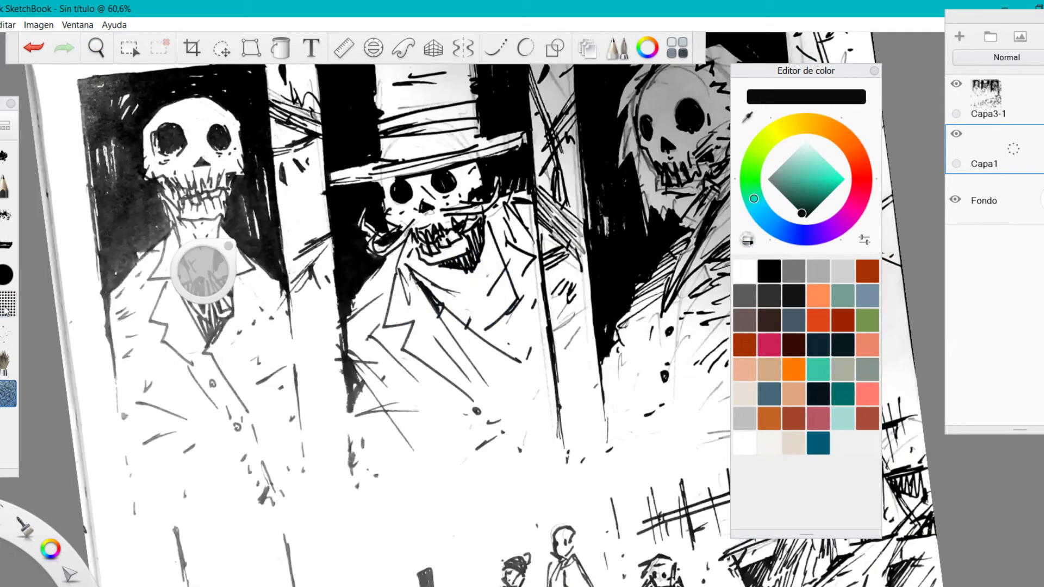
left_click(6, 306)
left_click(765, 283)
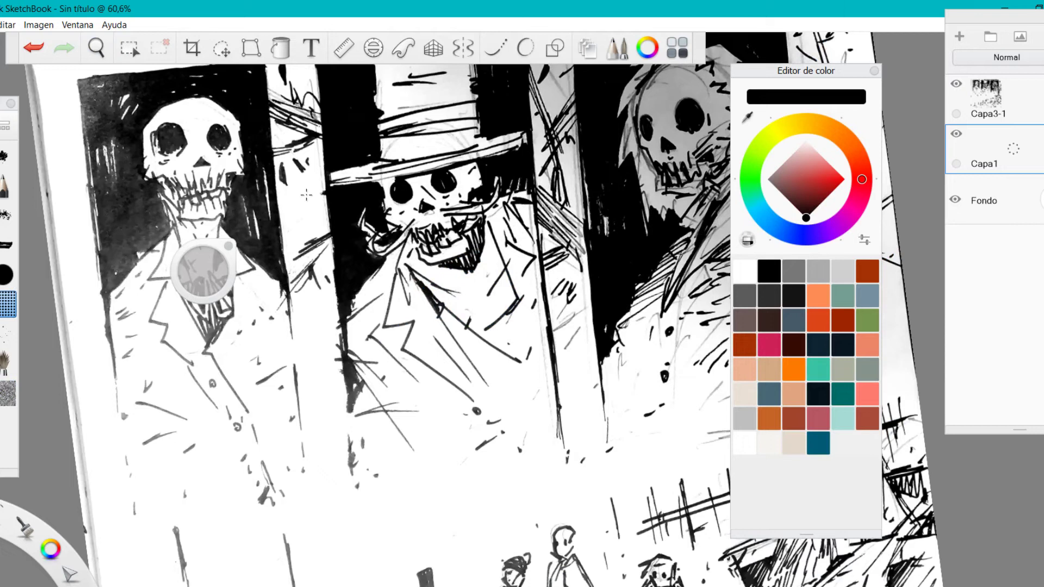
key("space")
left_click_drag(511, 432, 437, 430)
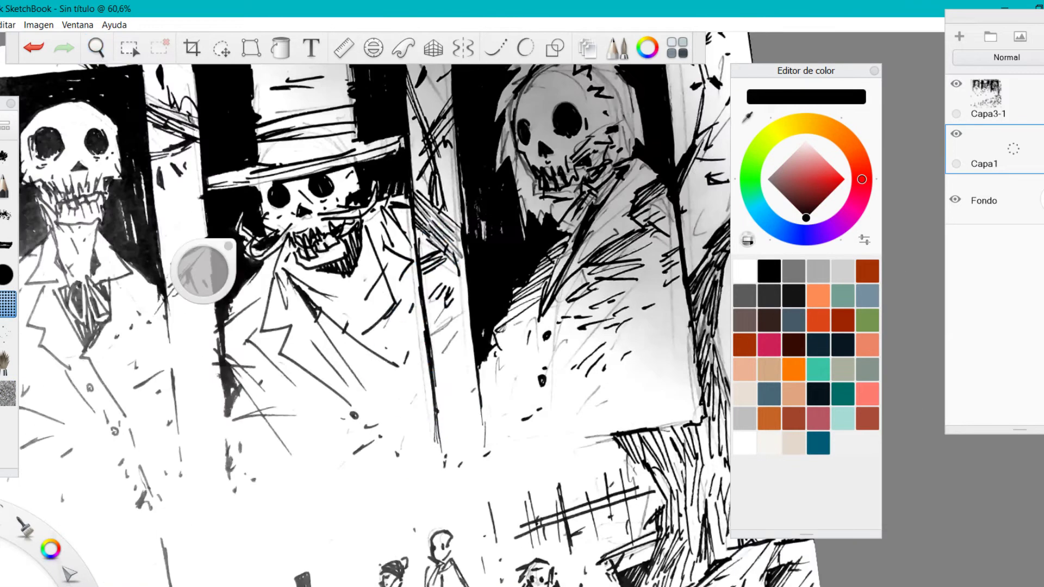
mouse_move(295, 149)
left_mouse_down()
mouse_move(348, 155)
mouse_move(271, 170)
left_mouse_up()
key("space")
mouse_move(331, 88)
left_mouse_down()
mouse_move(385, 207)
mouse_move(321, 223)
mouse_move(403, 190)
mouse_move(383, 213)
left_mouse_up()
key("space")
left_click_drag(490, 158, 512, 157)
Step: Add halftone shading to the left skeleton's neck, the right half of its skull and around its left eye socket
left_click_drag(207, 276, 212, 280)
key("space")
left_click_drag(159, 324, 267, 343)
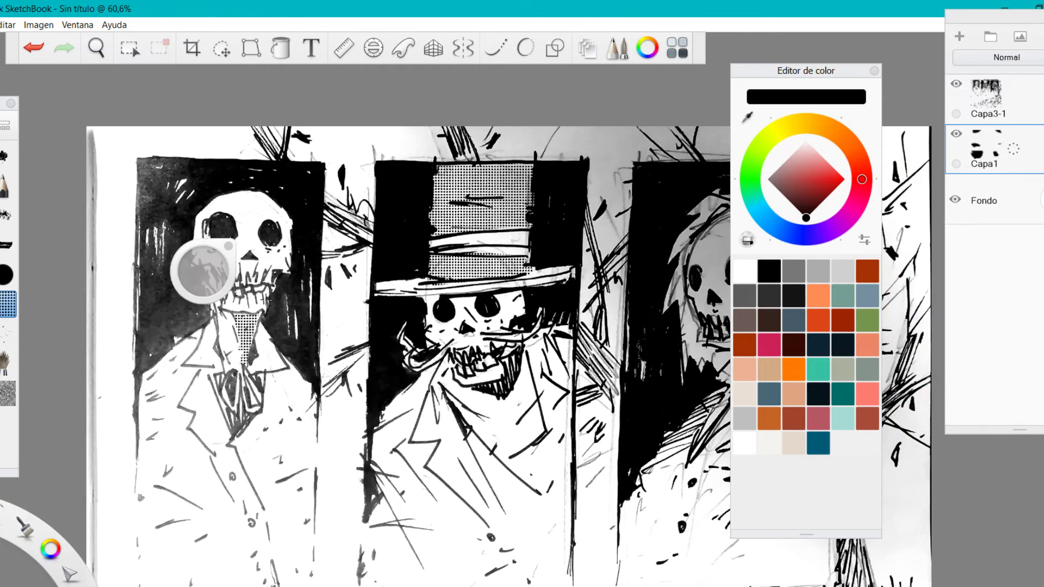
mouse_move(266, 299)
left_mouse_down()
mouse_move(281, 270)
mouse_move(281, 221)
mouse_move(257, 206)
mouse_move(263, 268)
mouse_move(256, 257)
left_mouse_up()
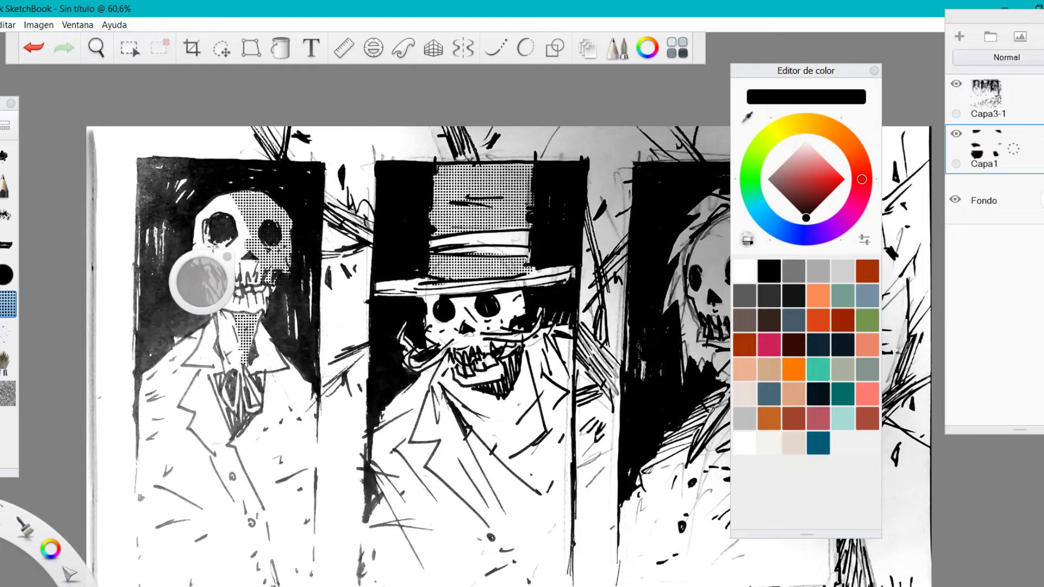
left_click_drag(201, 280, 133, 177)
left_click_drag(204, 242, 232, 253)
Step: Shade both sides of the left skeleton's coat with halftone dots, leaving the lapels and shirt front white
key("space")
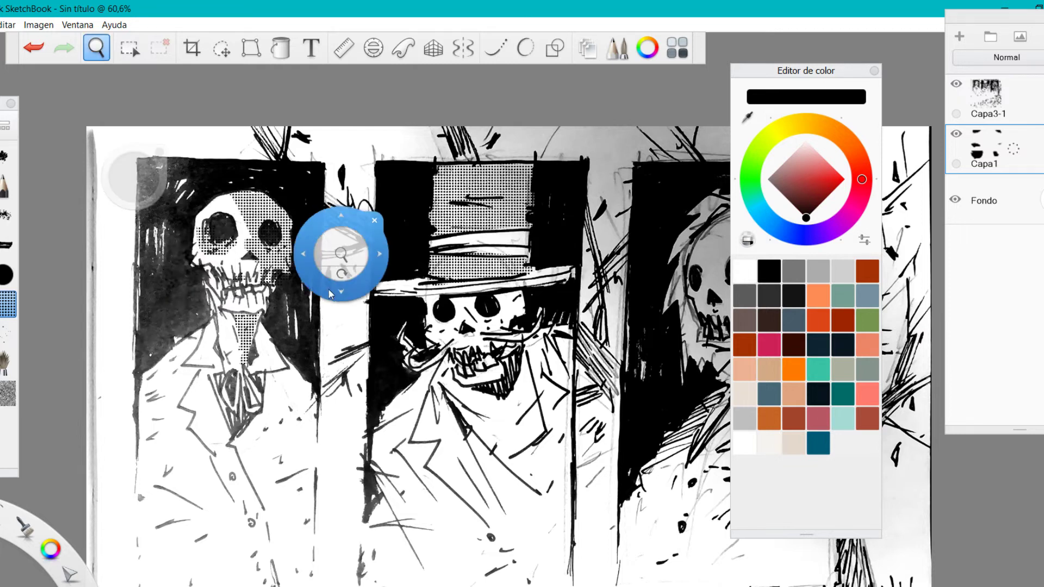
left_click_drag(342, 254, 356, 196)
mouse_move(298, 319)
left_mouse_down()
mouse_move(275, 353)
mouse_move(320, 332)
mouse_move(269, 364)
mouse_move(315, 361)
mouse_move(305, 402)
left_mouse_up()
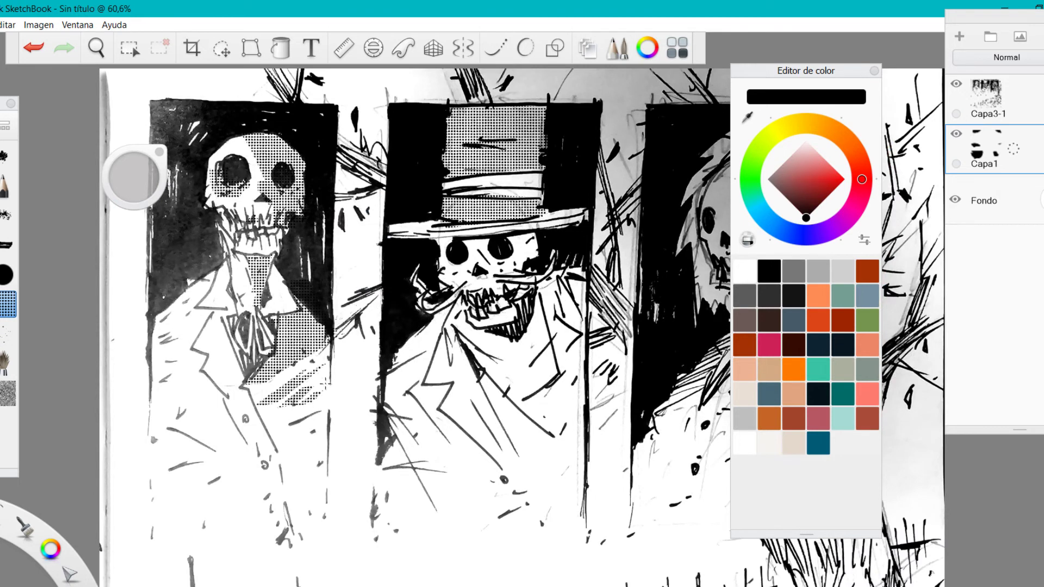
left_click_drag(217, 267, 144, 353)
left_click_drag(203, 322, 141, 386)
left_click_drag(184, 409, 158, 418)
left_click_drag(252, 387, 291, 481)
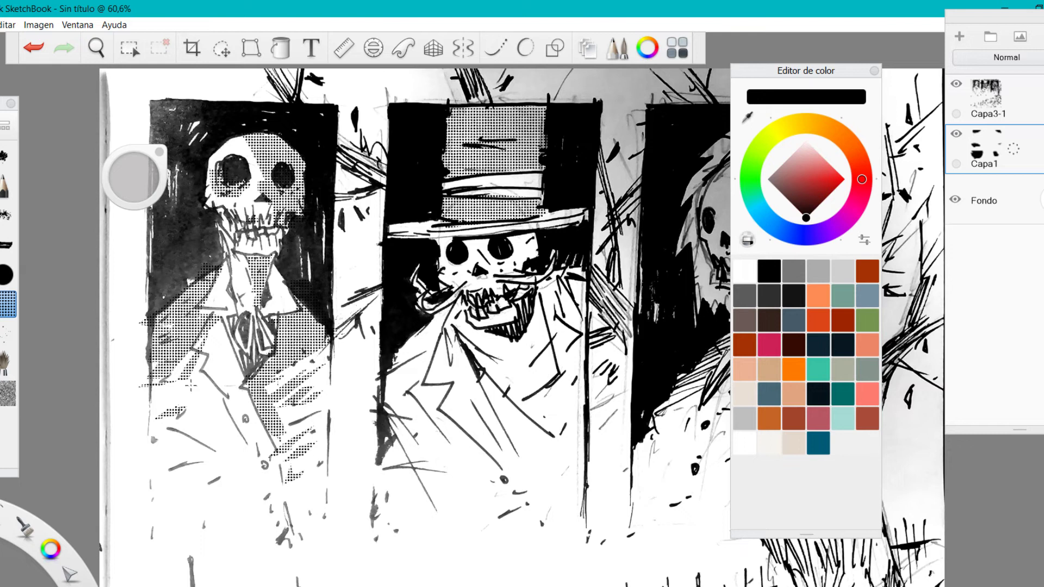
left_click_drag(174, 381, 229, 397)
left_click_drag(182, 371, 153, 387)
mouse_move(223, 406)
left_mouse_down()
mouse_move(140, 389)
mouse_move(190, 420)
left_mouse_up()
left_click_drag(208, 461, 183, 466)
left_click_drag(243, 478, 218, 495)
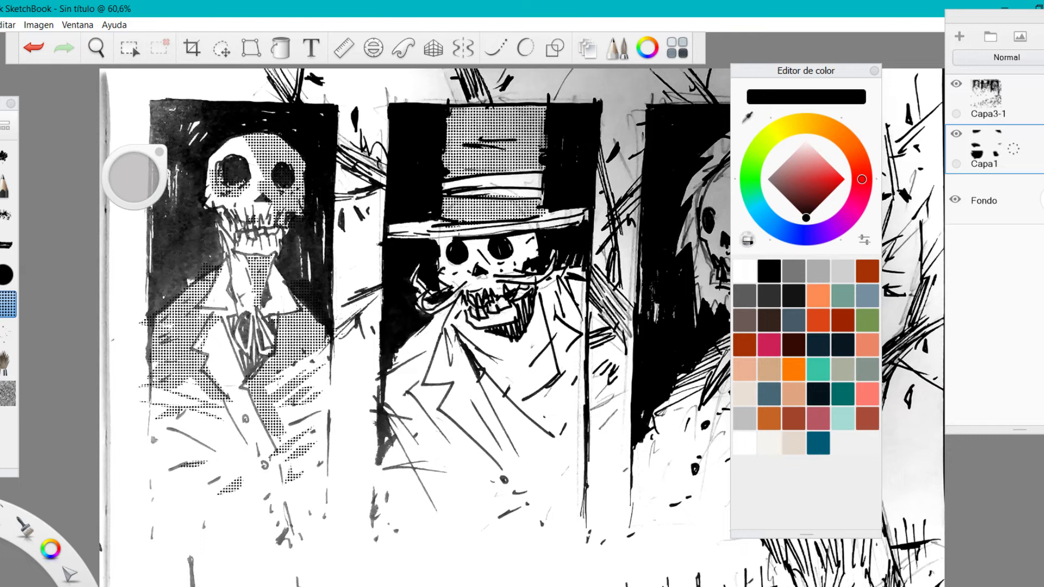
Step: Apply halftone shading to the middle skeleton's coat, collar and face, keeping the open lapel white
key("space")
mouse_move(500, 248)
left_mouse_down()
mouse_move(471, 287)
mouse_move(463, 272)
mouse_move(541, 329)
mouse_move(545, 354)
left_mouse_up()
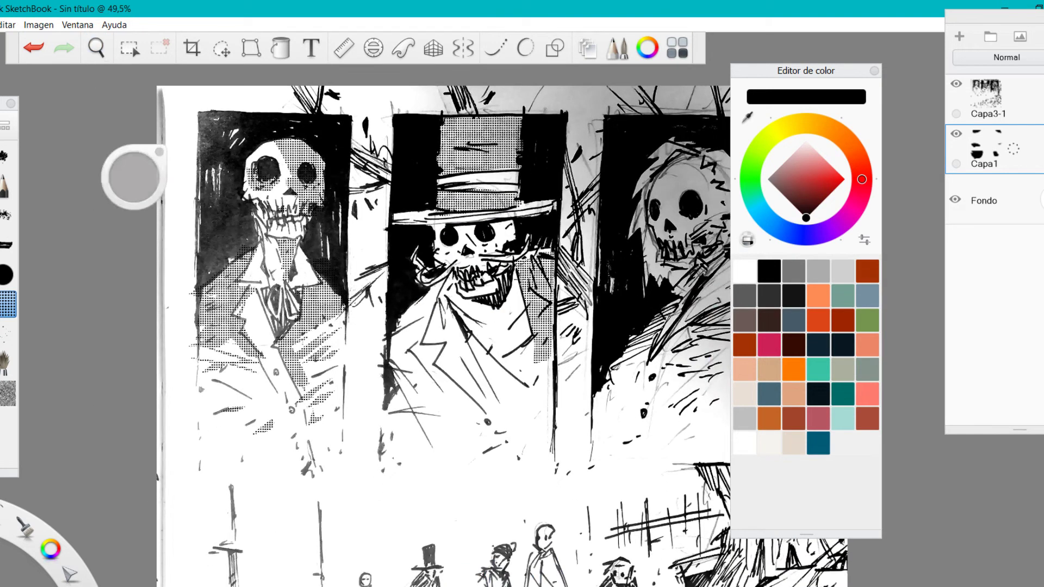
mouse_move(441, 289)
left_mouse_down()
mouse_move(423, 306)
mouse_move(393, 393)
mouse_move(421, 354)
mouse_move(472, 423)
left_mouse_up()
left_click_drag(408, 411, 438, 414)
mouse_move(536, 340)
left_mouse_down()
mouse_move(503, 356)
mouse_move(514, 419)
mouse_move(544, 440)
mouse_move(552, 465)
left_mouse_up()
mouse_move(522, 280)
left_mouse_down()
mouse_move(503, 346)
mouse_move(478, 343)
left_mouse_up()
mouse_move(457, 247)
left_mouse_down()
mouse_move(501, 234)
mouse_move(488, 357)
mouse_move(497, 308)
left_mouse_up()
Step: Fill in the lower coat areas of the middle and left skeletons with more halftone dots
key("space")
left_click_drag(417, 366, 430, 419)
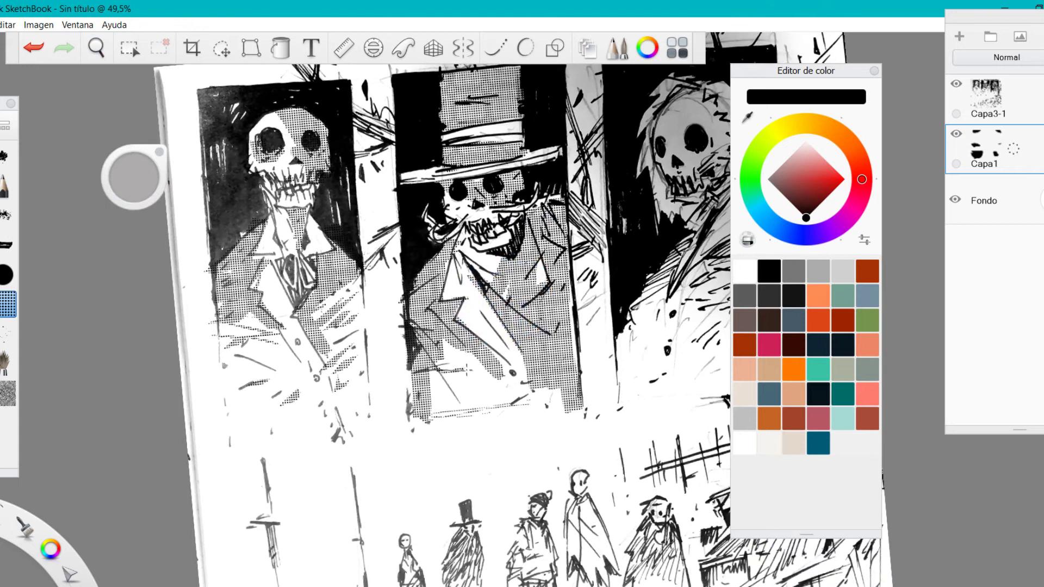
left_click_drag(435, 370, 460, 403)
left_click_drag(459, 354, 487, 408)
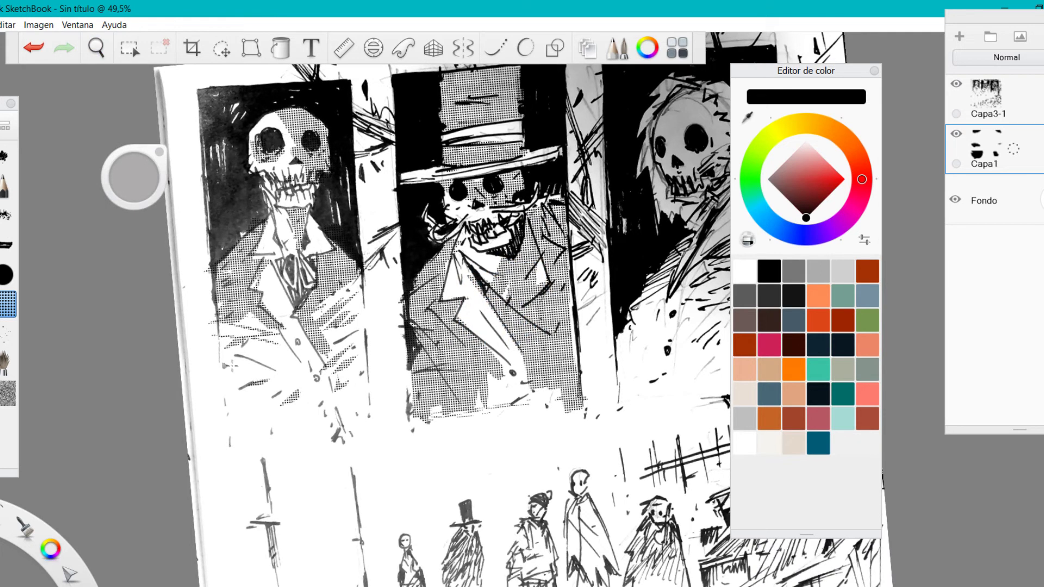
mouse_move(232, 366)
left_mouse_down()
mouse_move(234, 354)
mouse_move(272, 356)
mouse_move(258, 409)
left_mouse_up()
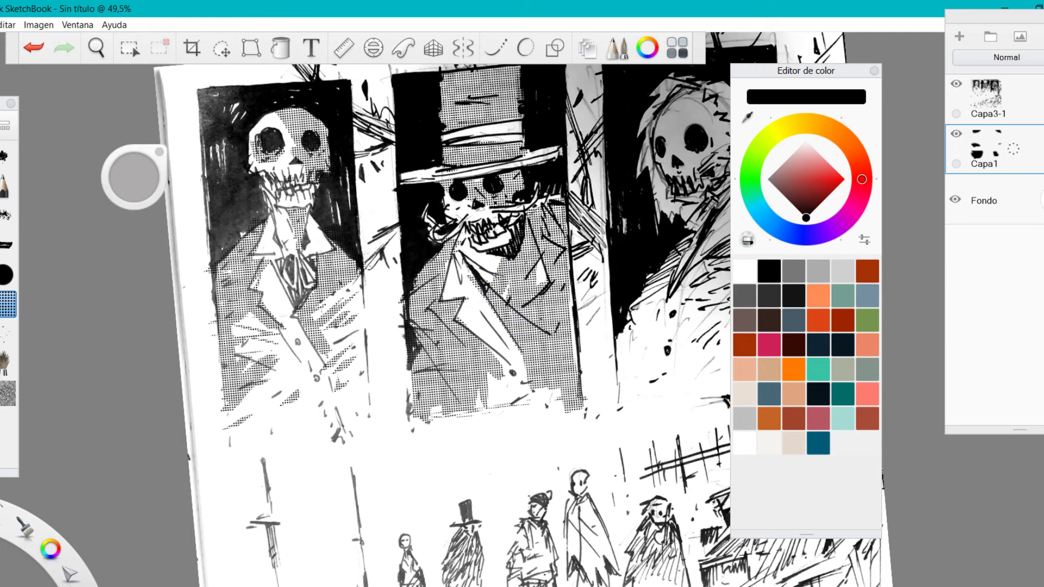
mouse_move(356, 350)
left_mouse_down()
mouse_move(341, 377)
mouse_move(359, 427)
left_mouse_up()
Step: Shade the right skeleton's face and hair with halftone dots, leaving the front of the skull light
key("space")
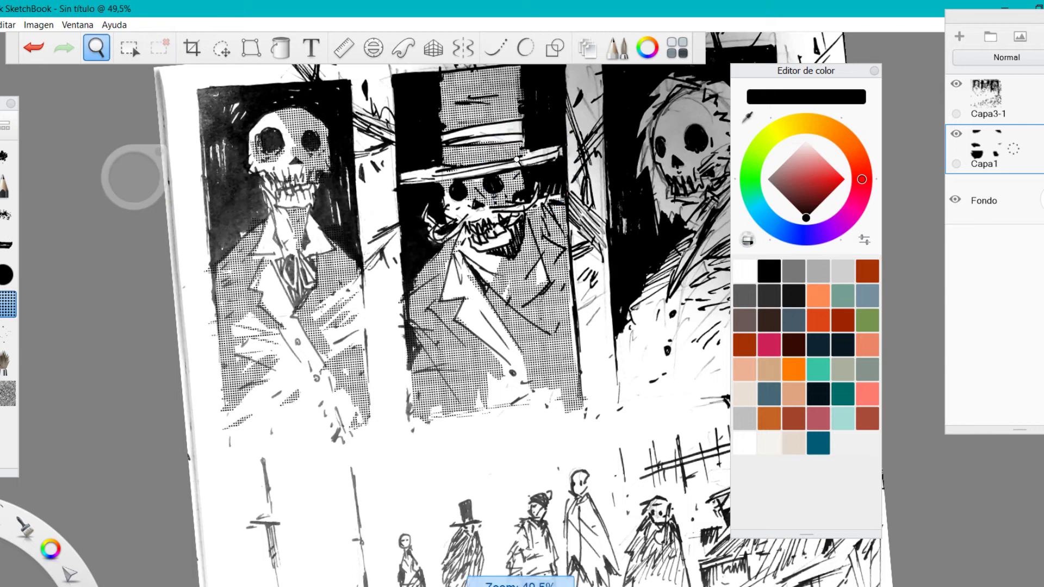
mouse_move(516, 159)
left_mouse_down()
mouse_move(512, 217)
mouse_move(582, 266)
mouse_move(524, 247)
mouse_move(562, 375)
mouse_move(418, 374)
left_mouse_up()
left_click_drag(478, 238, 480, 183)
left_click_drag(484, 198, 396, 244)
mouse_move(452, 129)
left_mouse_down()
mouse_move(442, 204)
mouse_move(487, 213)
mouse_move(506, 190)
left_mouse_up()
mouse_move(401, 190)
left_mouse_down()
mouse_move(408, 242)
mouse_move(435, 241)
left_mouse_up()
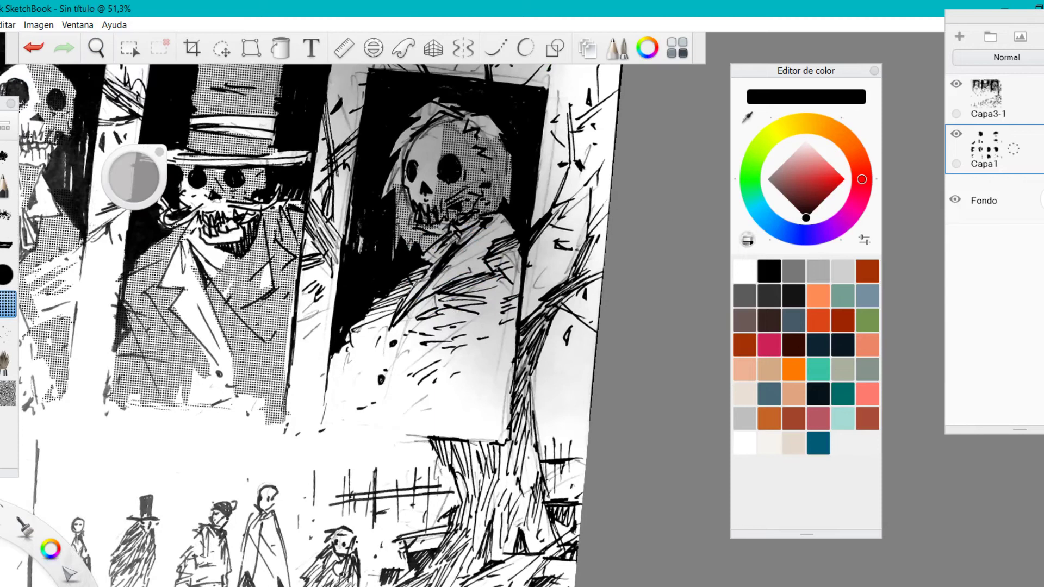
Step: Cover the right skeleton's coat with halftone dots down to the lower edge of its portrait
mouse_move(496, 253)
left_mouse_down()
mouse_move(506, 294)
mouse_move(408, 321)
mouse_move(511, 353)
left_mouse_up()
mouse_move(383, 369)
left_mouse_down()
mouse_move(403, 392)
mouse_move(495, 437)
left_mouse_up()
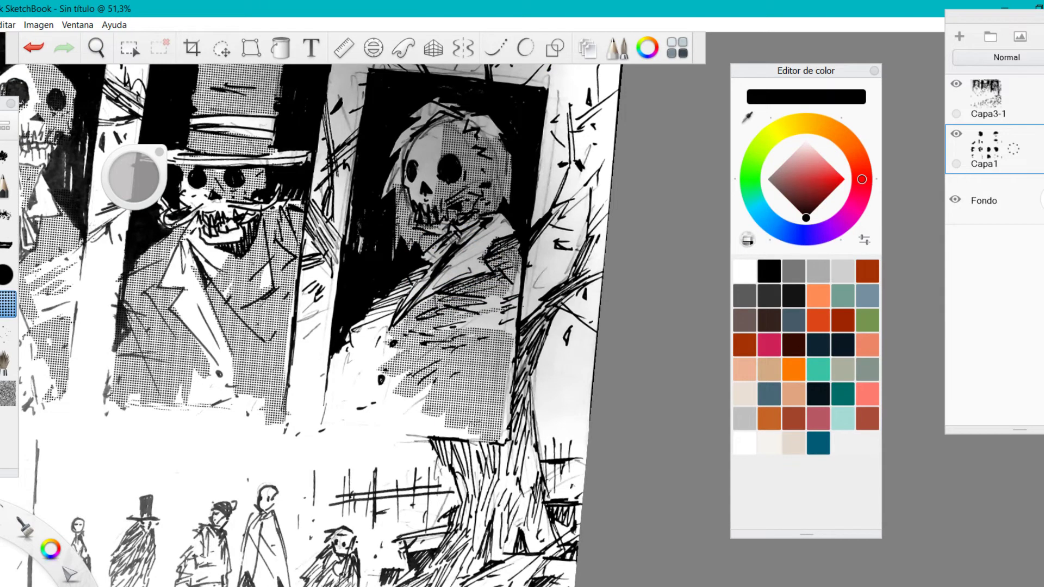
mouse_move(346, 352)
left_mouse_down()
mouse_move(353, 397)
mouse_move(381, 419)
mouse_move(414, 408)
mouse_move(473, 435)
left_mouse_up()
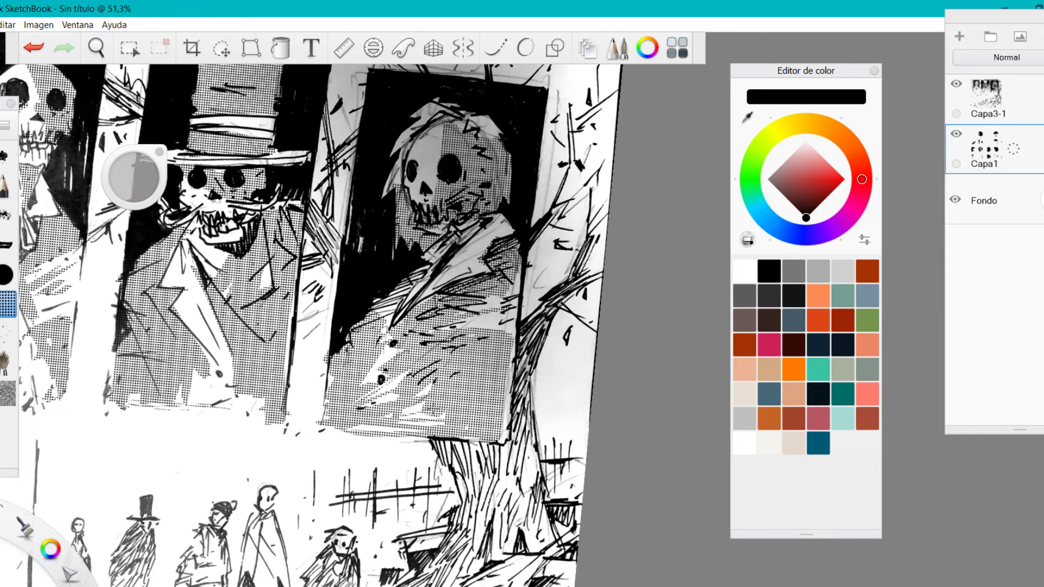
left_click_drag(384, 428, 412, 430)
left_click_drag(506, 280, 509, 419)
Step: Shade the gaps between the tree roots at the page's lower right corner with halftone dots, keeping the roots white
key("space")
mouse_move(503, 168)
left_mouse_down()
mouse_move(463, 198)
mouse_move(476, 223)
mouse_move(413, 342)
mouse_move(464, 418)
left_mouse_up()
key("space")
left_click_drag(485, 220, 625, 314)
mouse_move(446, 431)
left_mouse_down()
mouse_move(394, 351)
mouse_move(490, 375)
left_mouse_up()
left_click_drag(481, 325, 481, 331)
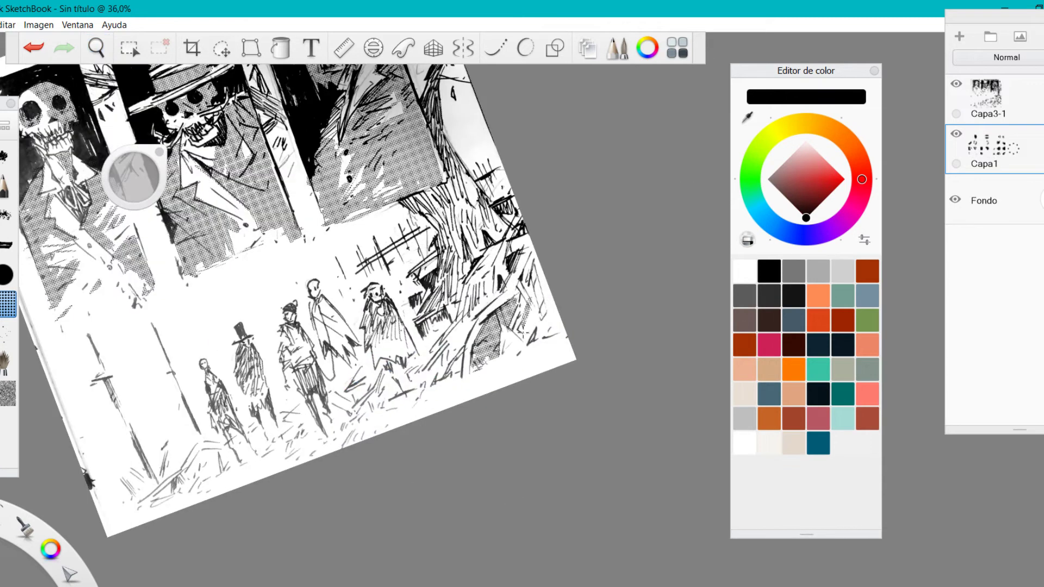
left_click_drag(478, 288, 476, 302)
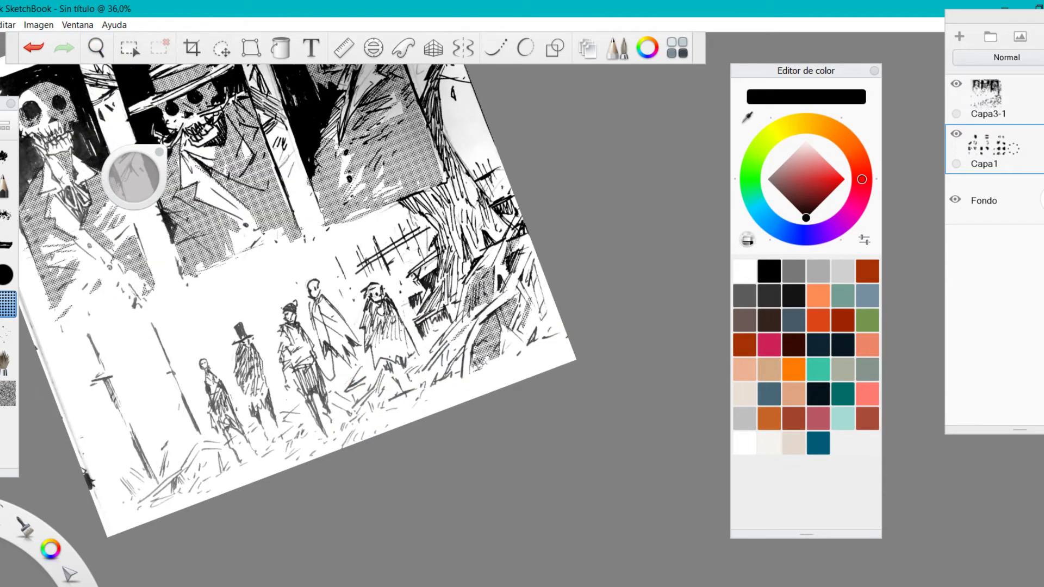
mouse_move(517, 221)
left_mouse_down()
mouse_move(527, 294)
mouse_move(551, 338)
left_mouse_up()
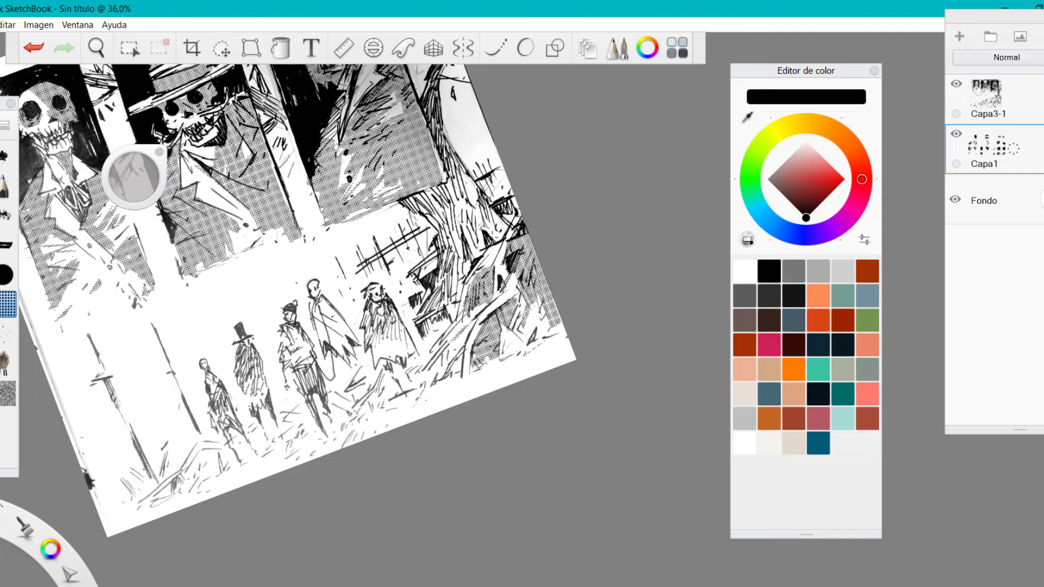
Step: Add halftone dots to the ground strip below the small figures and along the shadowed side of the tree trunk
left_click_drag(465, 324, 425, 395)
left_click_drag(256, 461, 432, 385)
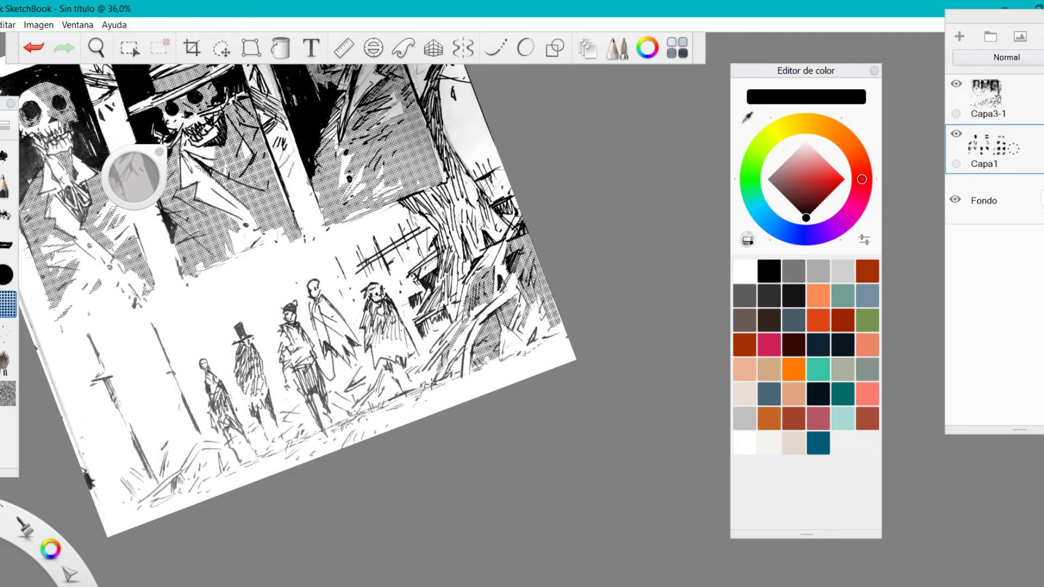
mouse_move(454, 193)
left_mouse_down()
mouse_move(489, 239)
mouse_move(458, 212)
left_mouse_up()
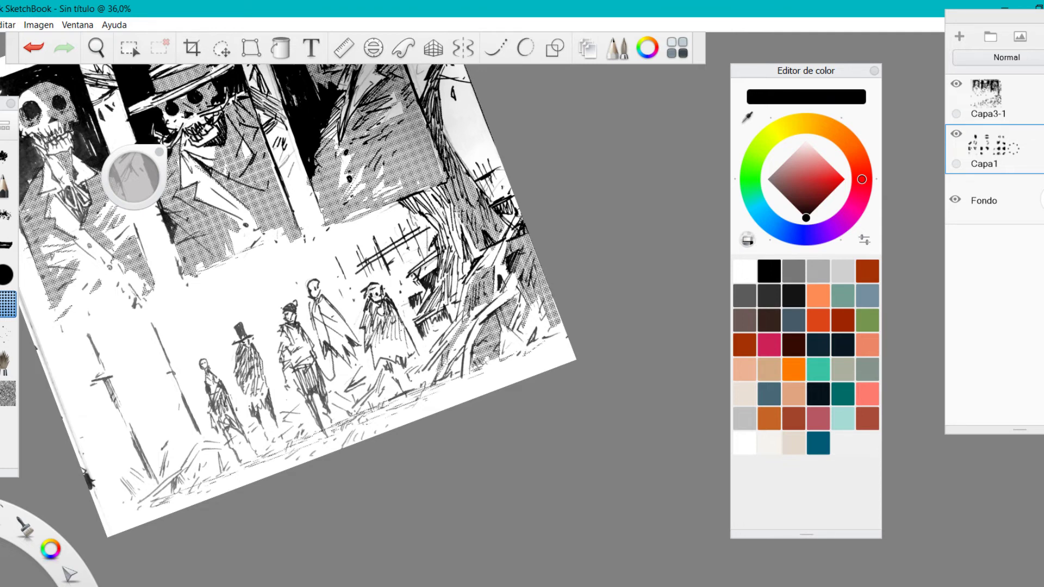
left_click_drag(474, 263, 424, 352)
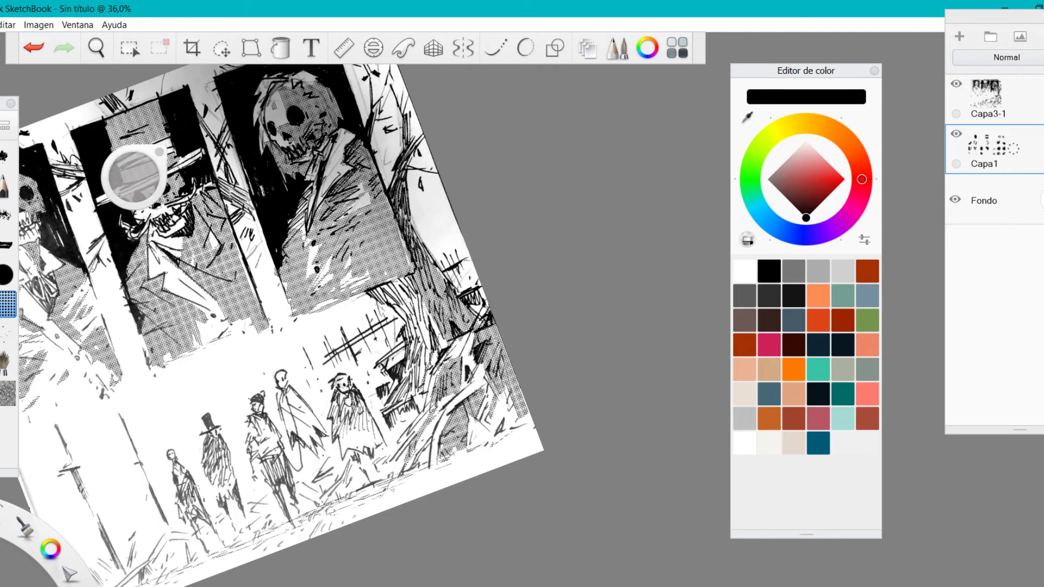
left_click_drag(388, 241, 418, 323)
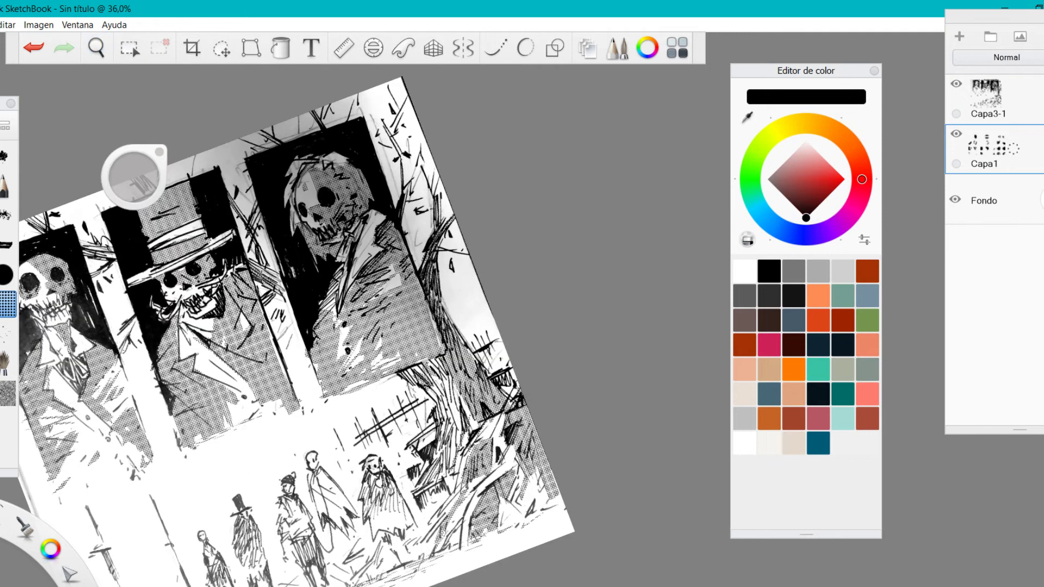
left_click_drag(293, 310, 292, 190)
mouse_move(407, 356)
left_mouse_down()
mouse_move(427, 347)
mouse_move(438, 372)
left_mouse_up()
Step: Spread halftone dots over the ground between the tree roots and the feet of the small figures
key("space")
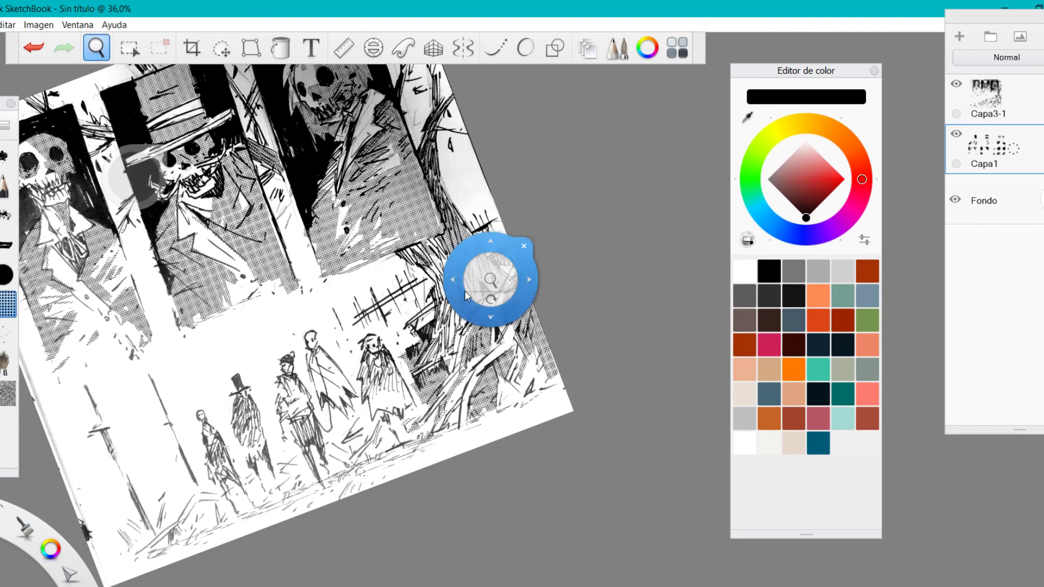
left_click_drag(490, 305, 498, 296)
mouse_move(490, 281)
left_mouse_down()
mouse_move(552, 183)
mouse_move(404, 348)
mouse_move(263, 451)
left_mouse_up()
left_click_drag(342, 410, 483, 343)
mouse_move(474, 304)
left_mouse_down()
mouse_move(446, 351)
mouse_move(533, 304)
mouse_move(479, 343)
left_mouse_up()
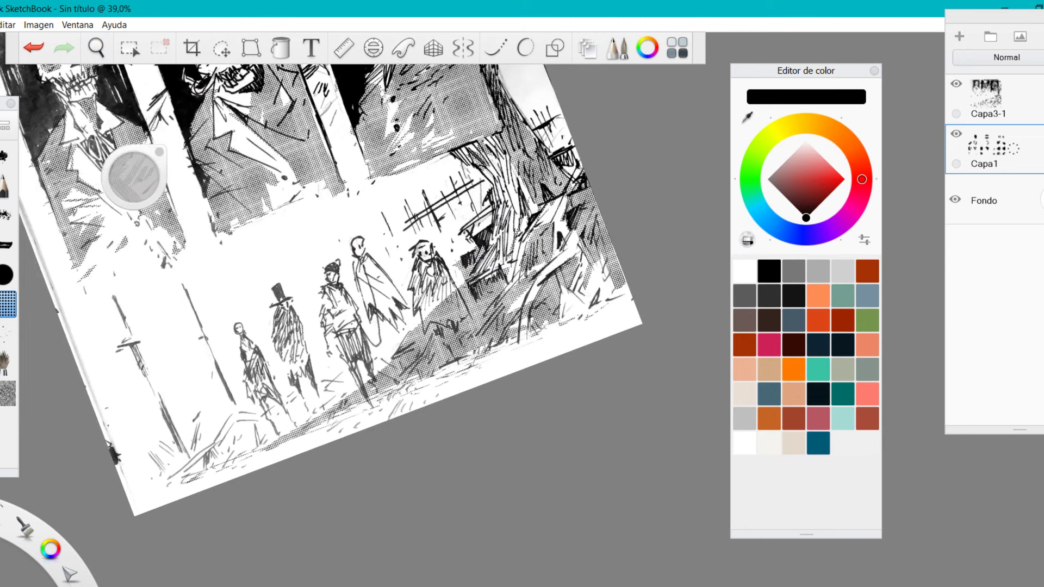
Step: Extend the black halftone shading along the ground mound at the left end of the lower scene
left_click(748, 239)
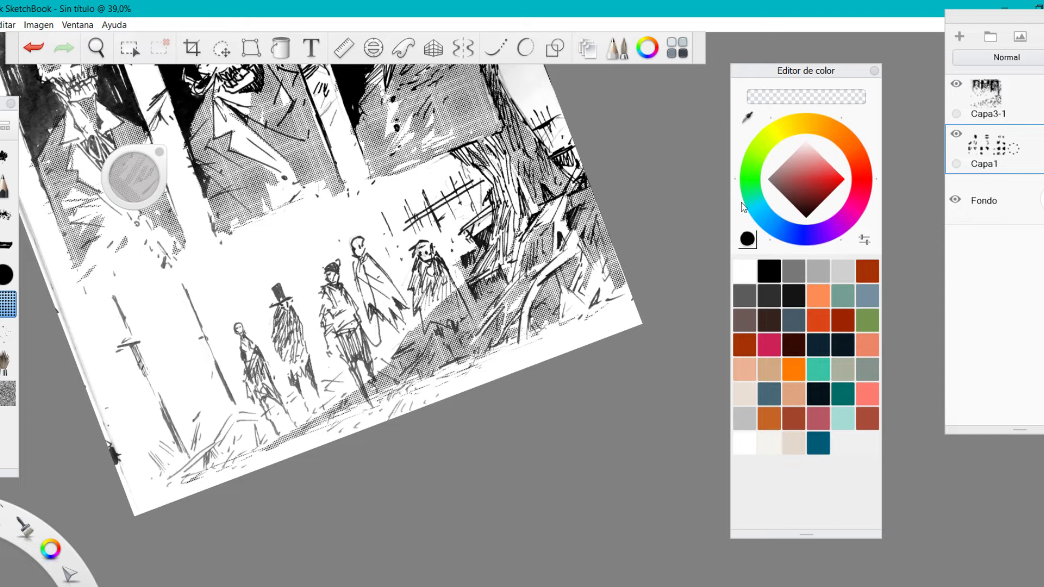
left_click(749, 235)
mouse_move(305, 414)
left_mouse_down()
mouse_move(188, 471)
mouse_move(326, 400)
mouse_move(283, 435)
left_mouse_up()
key("space")
mouse_move(549, 244)
left_mouse_down()
mouse_move(574, 259)
mouse_move(607, 324)
mouse_move(553, 247)
left_mouse_up()
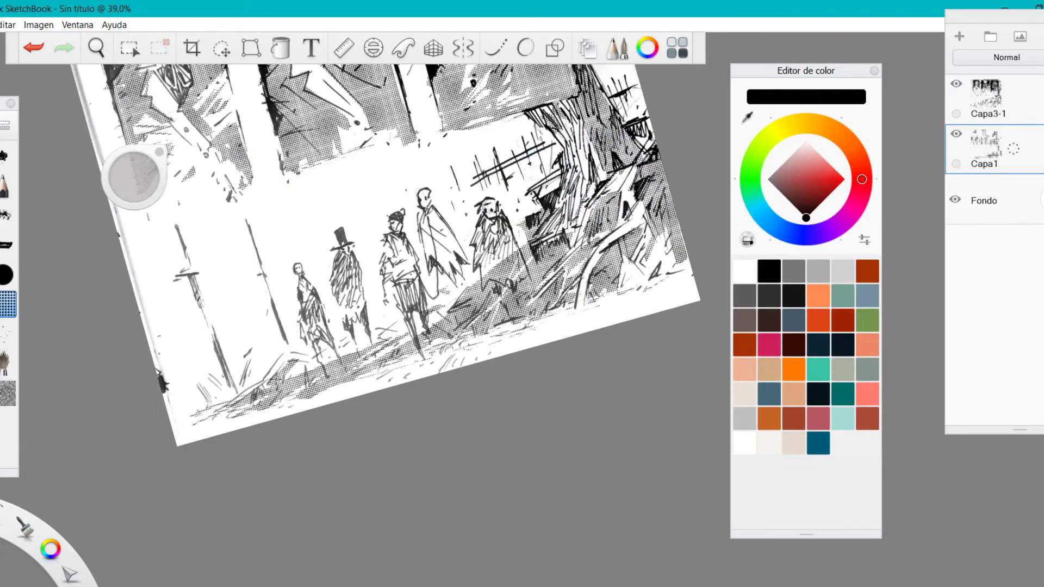
Step: Shade the rightmost cloaked figure and the area between the figures and the tree with halftone dots
mouse_move(517, 237)
left_mouse_down()
mouse_move(458, 260)
mouse_move(483, 272)
mouse_move(414, 297)
left_mouse_up()
left_click_drag(524, 207, 499, 211)
left_click_drag(489, 225, 424, 250)
left_click_drag(565, 178, 530, 195)
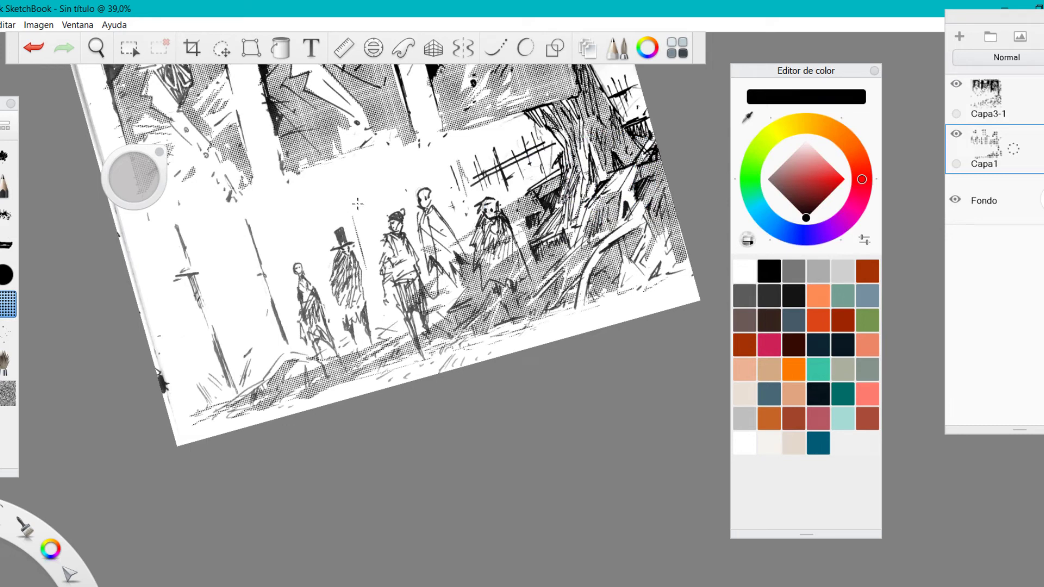
Step: Draw thin vertical and horizontal halftone lines in the background around the posts at the left of the lower scene
left_click_drag(226, 216, 261, 330)
left_click_drag(219, 216, 254, 332)
left_click_drag(143, 320, 263, 307)
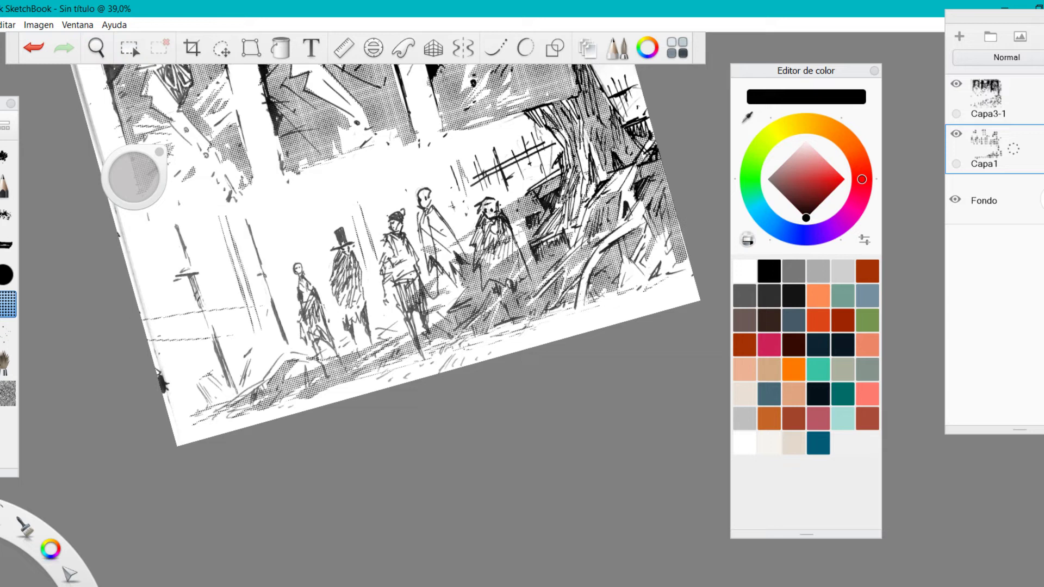
Step: Erase the halftone dots from the rightmost figure's cloak with the transparent colour, leaving the cloak white
left_click(748, 240)
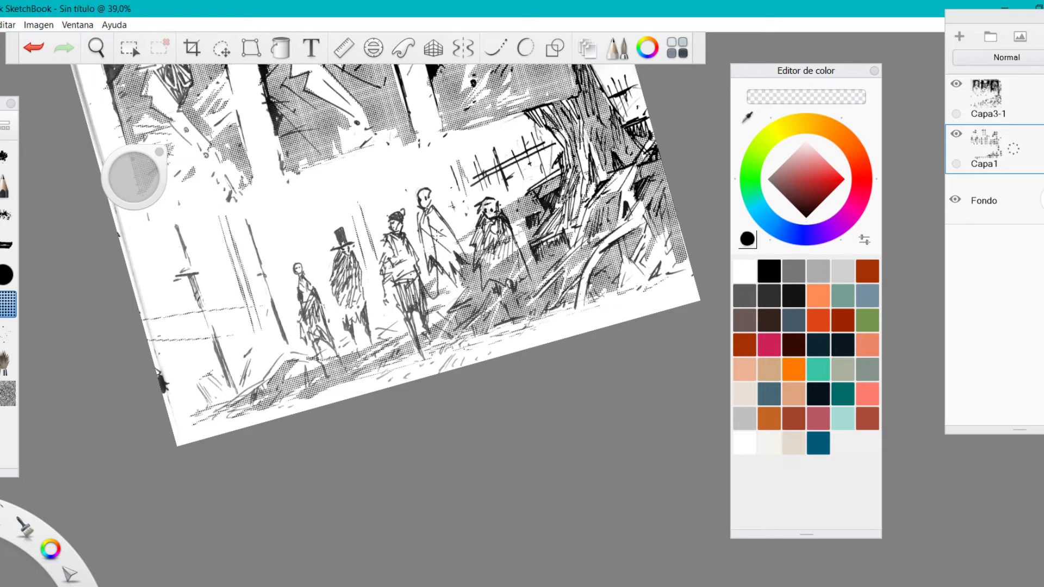
mouse_move(490, 269)
left_mouse_down()
mouse_move(503, 283)
mouse_move(522, 261)
mouse_move(513, 322)
left_mouse_up()
left_click_drag(517, 291, 525, 312)
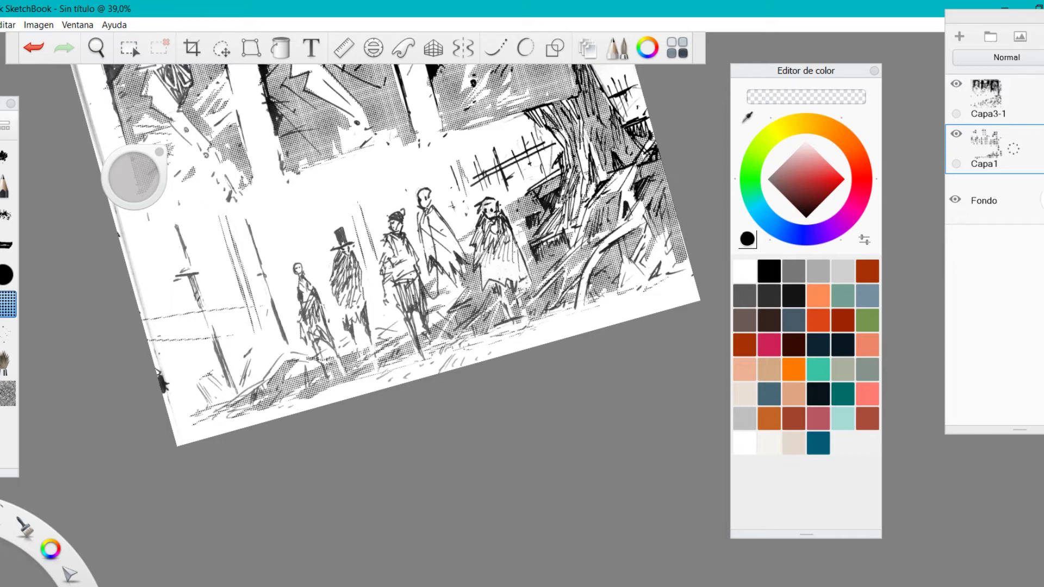
key("space")
left_click_drag(481, 243, 612, 316)
key("space")
left_click_drag(485, 187, 519, 293)
left_click_drag(522, 296, 518, 408)
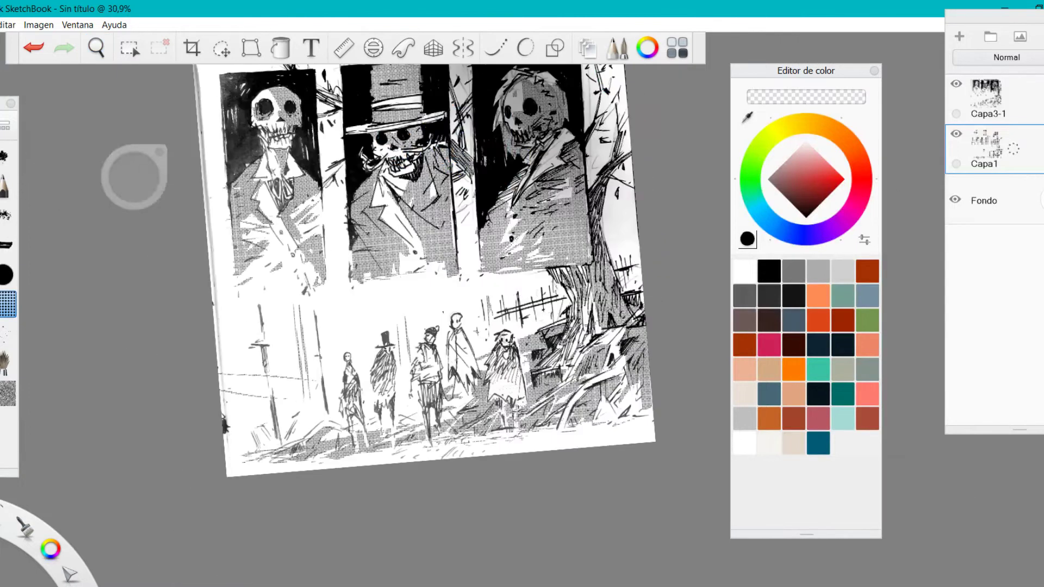
Step: Add a layer beneath the halftone layer and flood-fill it with off-white
left_click(959, 37)
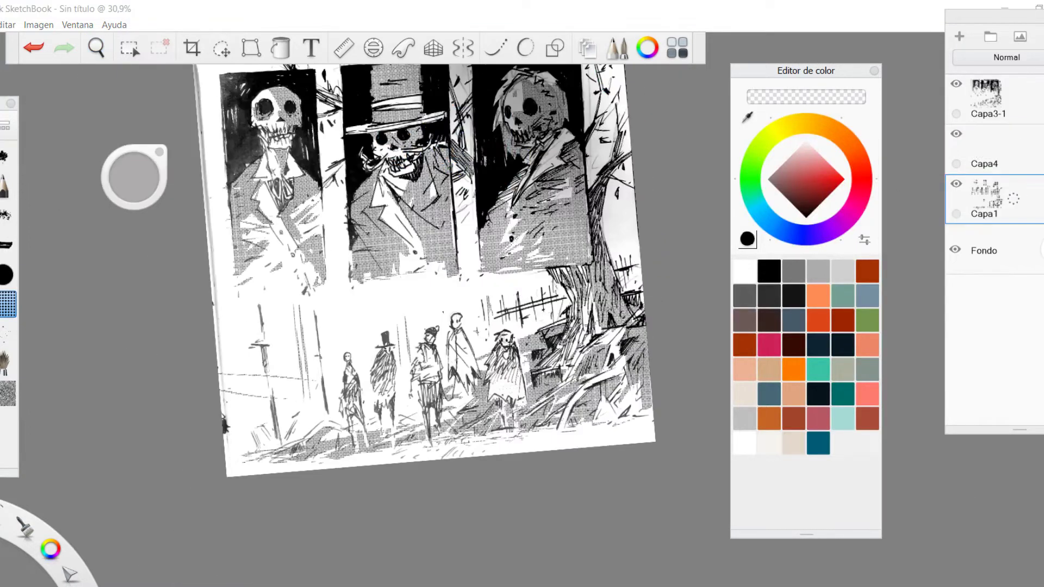
left_click(769, 443)
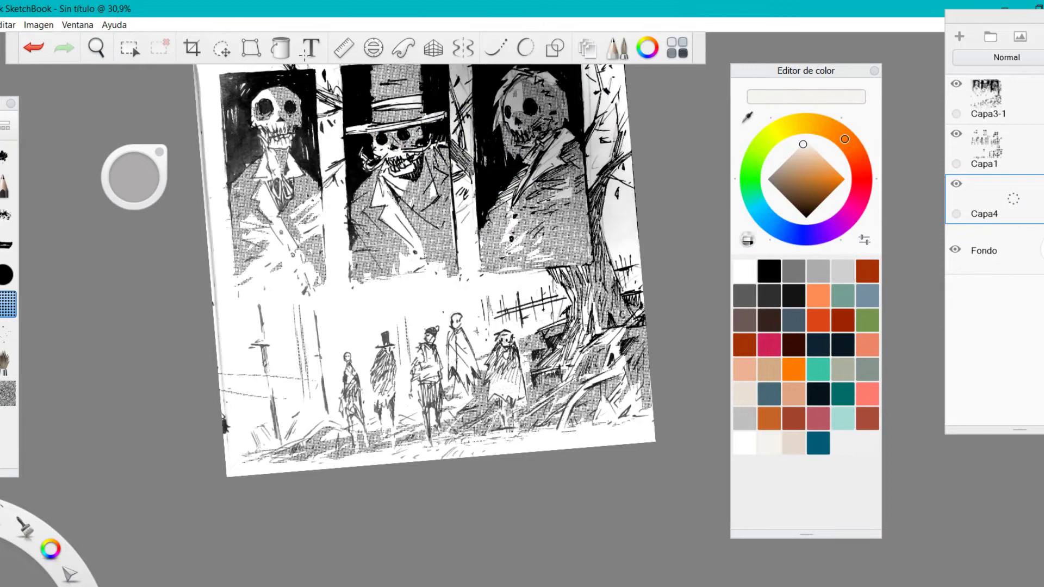
left_click(281, 48)
mouse_move(475, 242)
left_mouse_down()
mouse_move(471, 252)
mouse_move(495, 239)
left_mouse_up()
Step: Add another layer above the off-white fill and brush dark slate blue over the left skeleton's shoulder
left_click(960, 37)
key("space")
left_click_drag(279, 215, 301, 254)
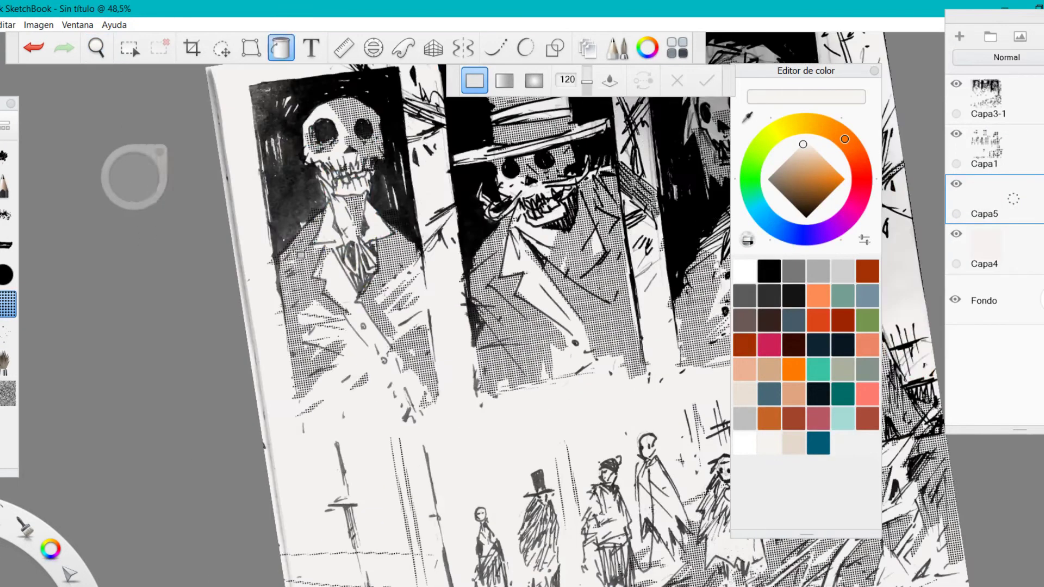
left_click(7, 152)
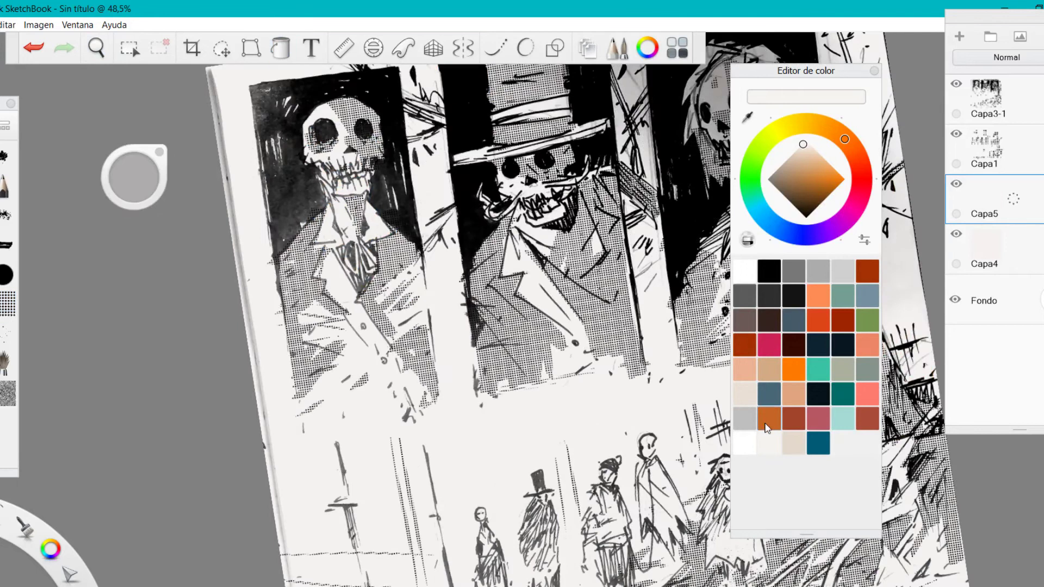
left_click(745, 419)
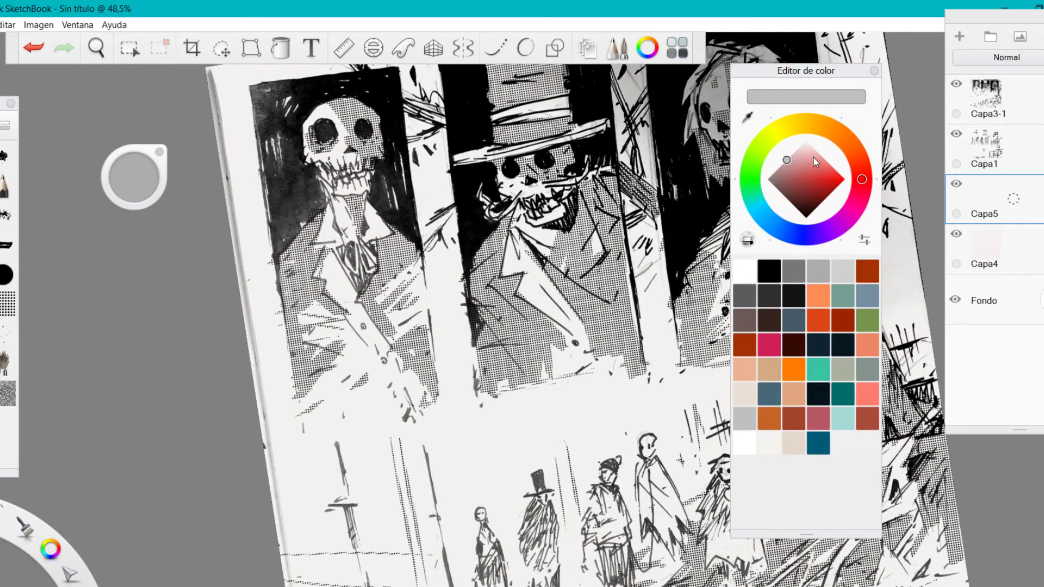
left_click(793, 321)
mouse_move(317, 223)
left_mouse_down()
mouse_move(300, 198)
mouse_move(297, 307)
mouse_move(280, 195)
mouse_move(299, 173)
mouse_move(323, 272)
left_mouse_up()
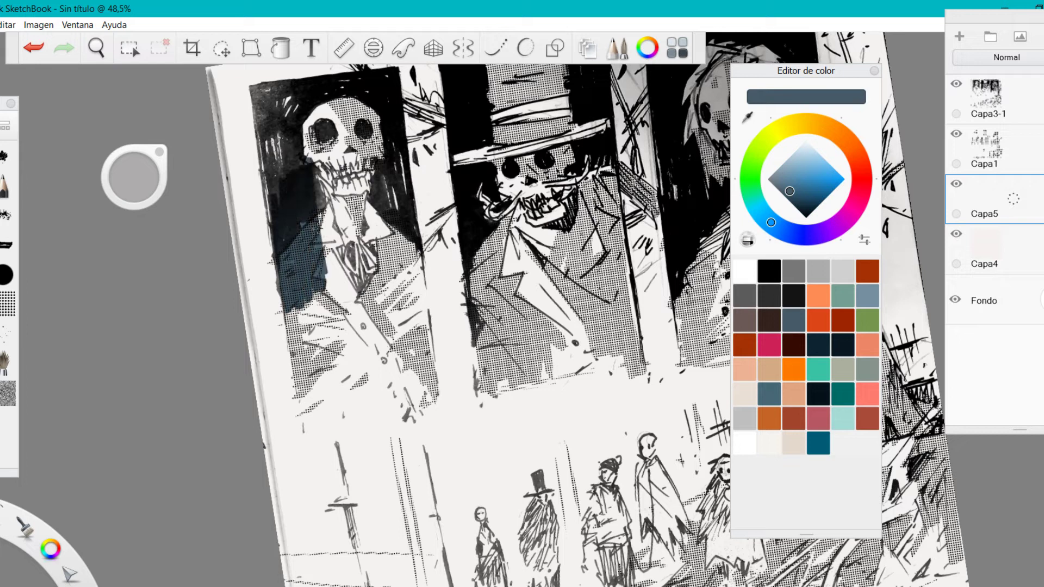
Step: Paint the left skeleton's jaw, collar, tie and upper coat dark slate blue
mouse_move(312, 163)
left_mouse_down()
mouse_move(340, 280)
mouse_move(354, 269)
left_mouse_up()
mouse_move(342, 142)
left_mouse_down()
mouse_move(370, 261)
mouse_move(398, 245)
mouse_move(406, 212)
mouse_move(403, 283)
mouse_move(370, 296)
left_mouse_up()
left_click_drag(359, 240, 350, 321)
mouse_move(413, 250)
left_mouse_down()
mouse_move(402, 321)
mouse_move(430, 363)
left_mouse_up()
left_click_drag(388, 274, 390, 307)
Step: Cover the left portrait's background and the rest of the skull with the same slate blue
left_click_drag(265, 131, 274, 201)
left_click_drag(272, 125, 269, 227)
left_click_drag(274, 125, 297, 174)
left_click_drag(299, 109, 321, 158)
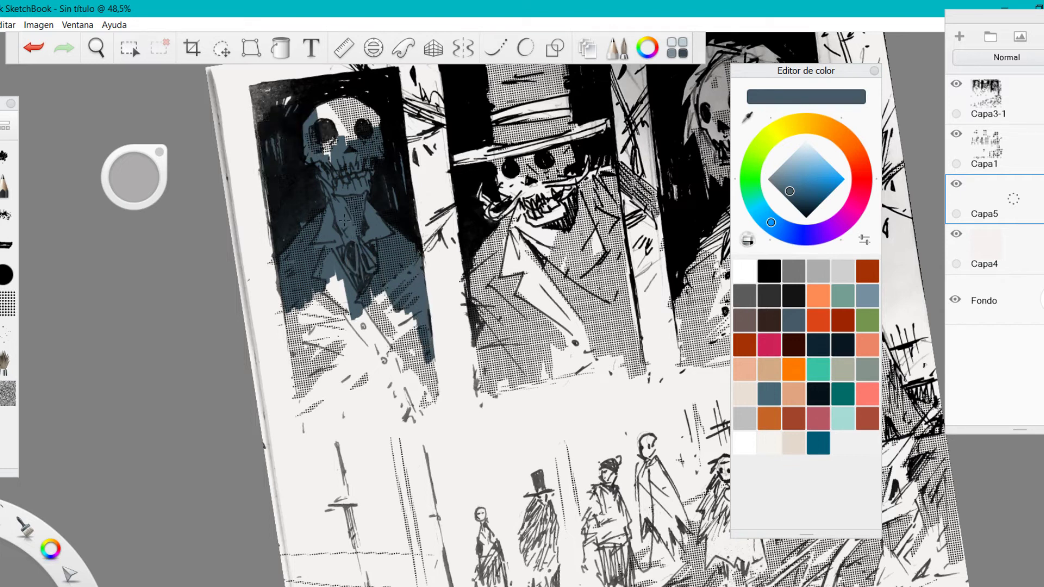
mouse_move(327, 98)
left_mouse_down()
mouse_move(345, 163)
mouse_move(372, 136)
left_mouse_up()
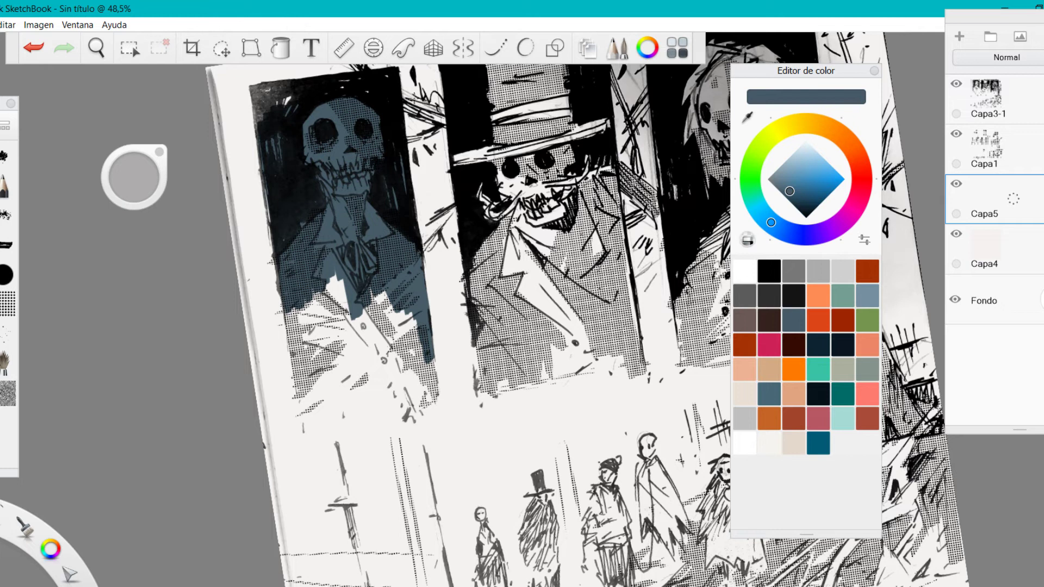
key("space")
left_click_drag(437, 206, 546, 340)
mouse_move(384, 238)
left_mouse_down()
mouse_move(369, 260)
mouse_move(363, 221)
mouse_move(396, 216)
mouse_move(408, 234)
left_mouse_up()
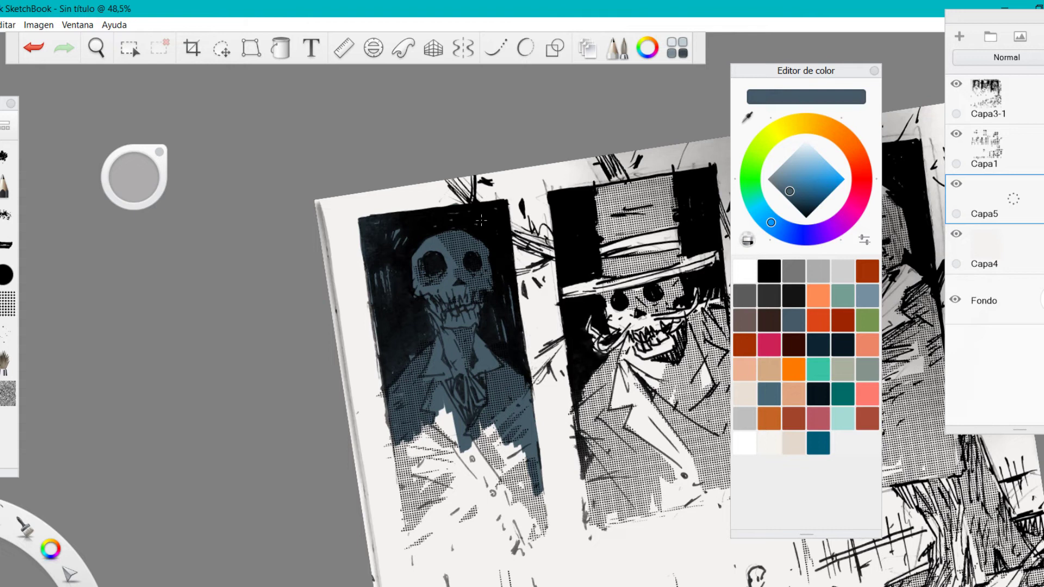
Step: Fill the left skeleton's lower coat with slate blue down to a ragged edge at the portrait's base
key("space")
left_click_drag(532, 189, 492, 424)
mouse_move(493, 424)
left_mouse_down()
mouse_move(370, 253)
mouse_move(329, 329)
mouse_move(336, 361)
mouse_move(350, 244)
mouse_move(381, 326)
left_mouse_up()
mouse_move(334, 249)
left_mouse_down()
mouse_move(479, 332)
mouse_move(487, 350)
left_mouse_up()
mouse_move(344, 302)
left_mouse_down()
mouse_move(336, 348)
mouse_move(379, 344)
mouse_move(359, 368)
mouse_move(405, 360)
mouse_move(331, 378)
mouse_move(409, 327)
mouse_move(372, 303)
mouse_move(462, 332)
left_mouse_up()
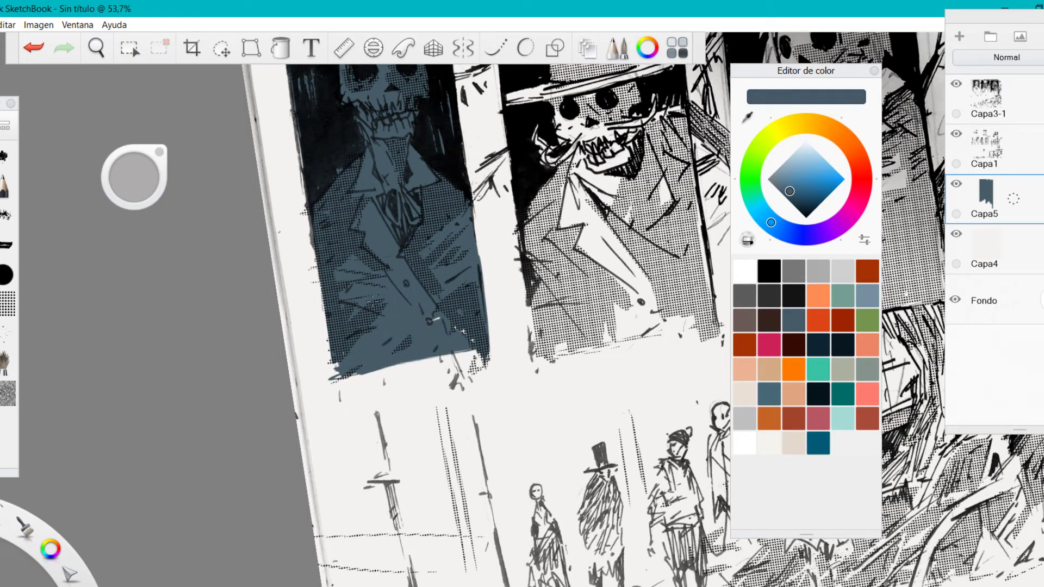
left_click_drag(380, 368, 470, 349)
key("space")
left_click_drag(626, 210, 482, 268)
mouse_move(266, 430)
left_mouse_down()
mouse_move(269, 399)
mouse_move(278, 426)
mouse_move(389, 413)
left_mouse_up()
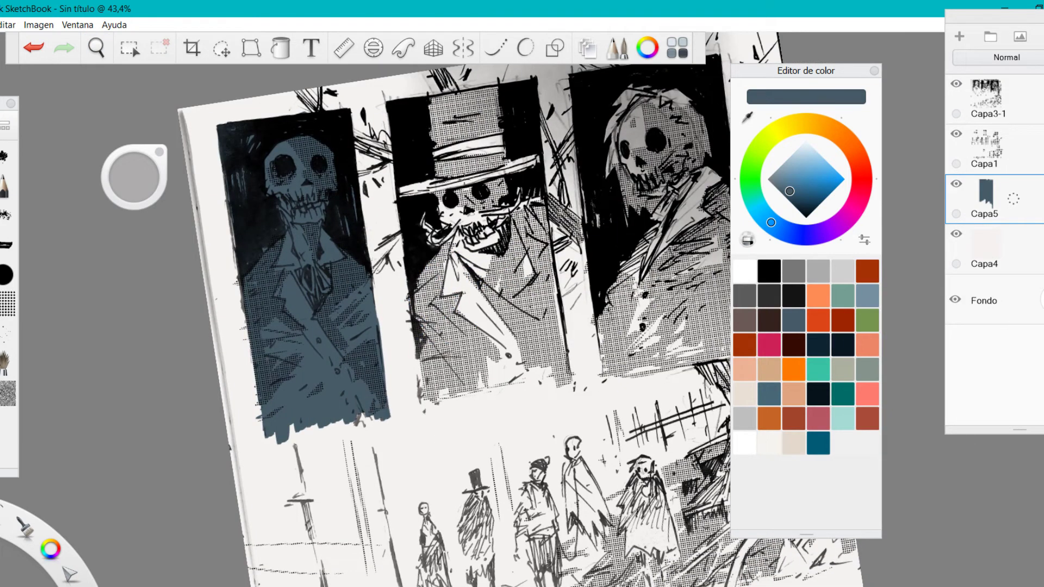
Step: Paint the middle skeleton's face and top hat slate blue
mouse_move(431, 205)
left_mouse_down()
mouse_move(414, 185)
mouse_move(446, 256)
mouse_move(468, 147)
mouse_move(490, 256)
mouse_move(509, 141)
mouse_move(526, 223)
mouse_move(538, 198)
mouse_move(534, 245)
mouse_move(467, 249)
left_mouse_up()
key("space")
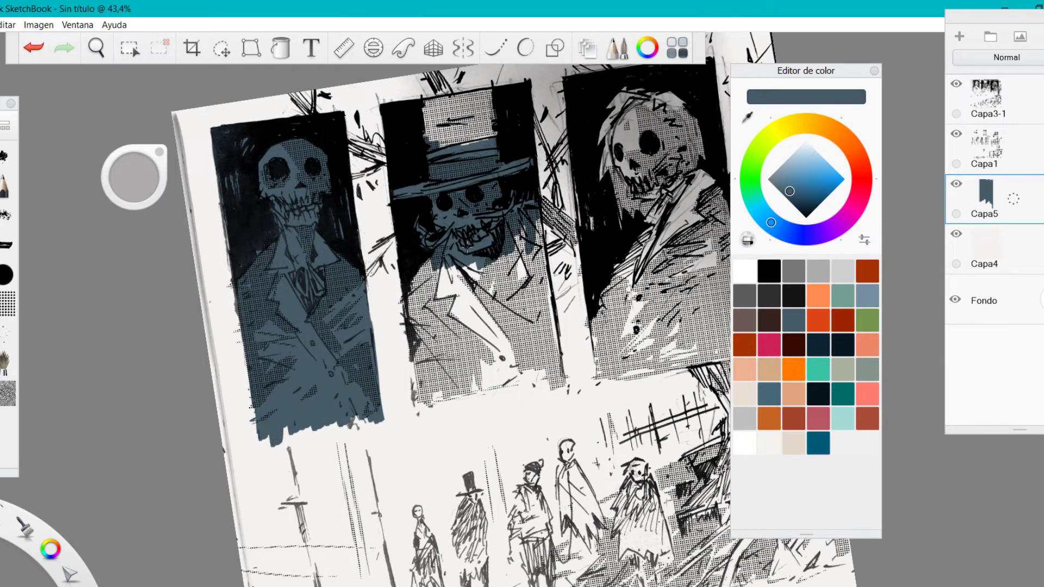
mouse_move(495, 128)
left_mouse_down()
mouse_move(430, 142)
mouse_move(466, 138)
mouse_move(457, 107)
mouse_move(467, 138)
left_mouse_up()
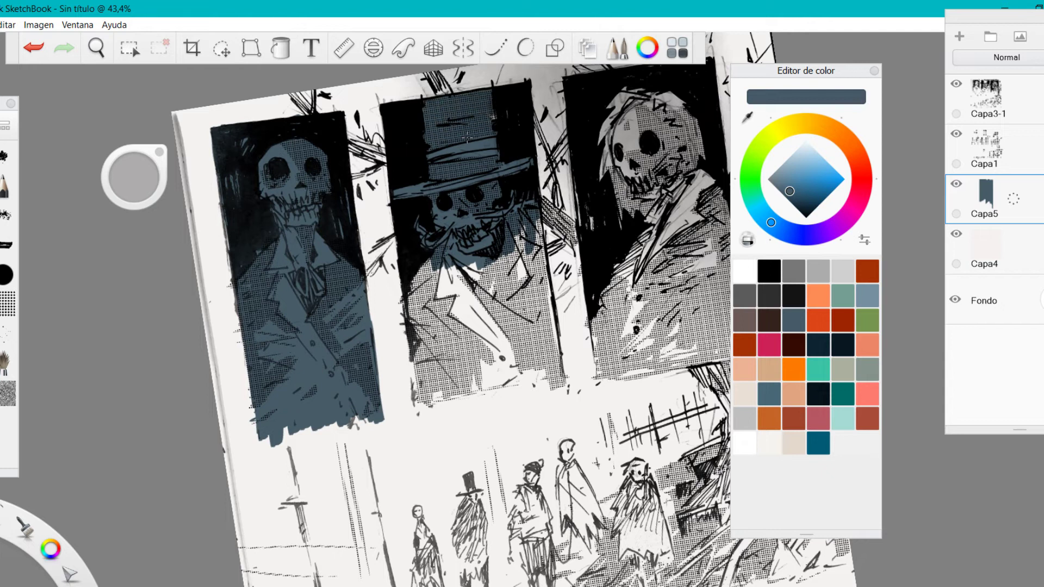
Step: Paint the middle skeleton's coat and lapels slate blue, ending in a ragged lower edge
mouse_move(439, 263)
left_mouse_down()
mouse_move(414, 350)
mouse_move(423, 382)
mouse_move(475, 306)
left_mouse_up()
mouse_move(476, 267)
left_mouse_down()
mouse_move(522, 327)
mouse_move(544, 239)
mouse_move(560, 375)
mouse_move(454, 326)
mouse_move(421, 403)
mouse_move(474, 326)
mouse_move(500, 369)
mouse_move(531, 327)
left_mouse_up()
mouse_move(530, 364)
left_mouse_down()
mouse_move(557, 383)
mouse_move(459, 377)
mouse_move(462, 391)
mouse_move(525, 383)
mouse_move(443, 400)
mouse_move(521, 373)
mouse_move(442, 413)
left_mouse_up()
left_click_drag(527, 391, 451, 386)
mouse_move(352, 403)
left_mouse_down()
mouse_move(461, 395)
mouse_move(451, 400)
left_mouse_up()
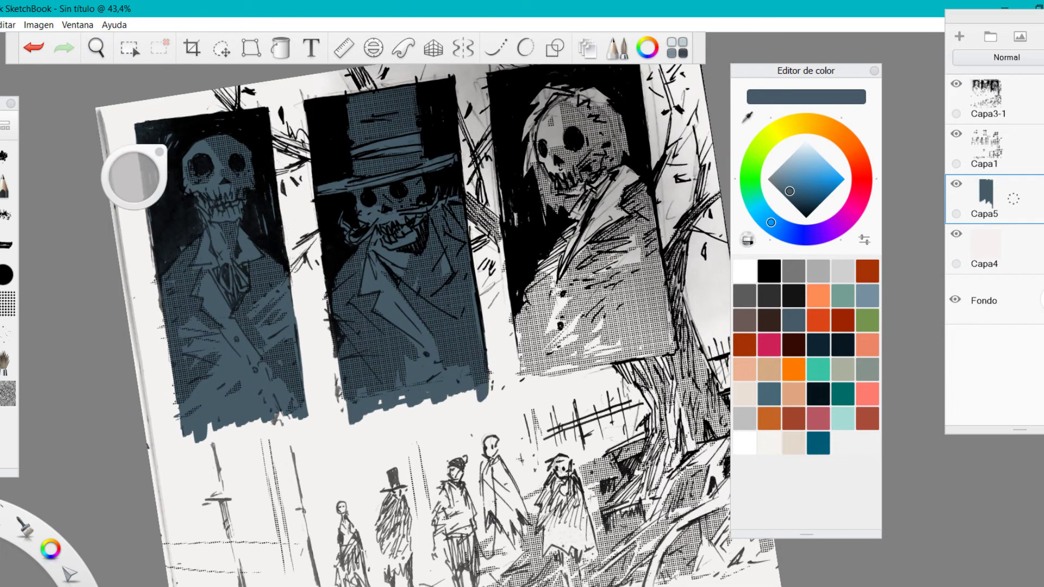
Step: Cover the right skeleton's head, hair and coat with slate blue down to the portrait's lower edge
mouse_move(530, 142)
left_mouse_down()
mouse_move(538, 179)
mouse_move(565, 163)
mouse_move(625, 158)
left_mouse_up()
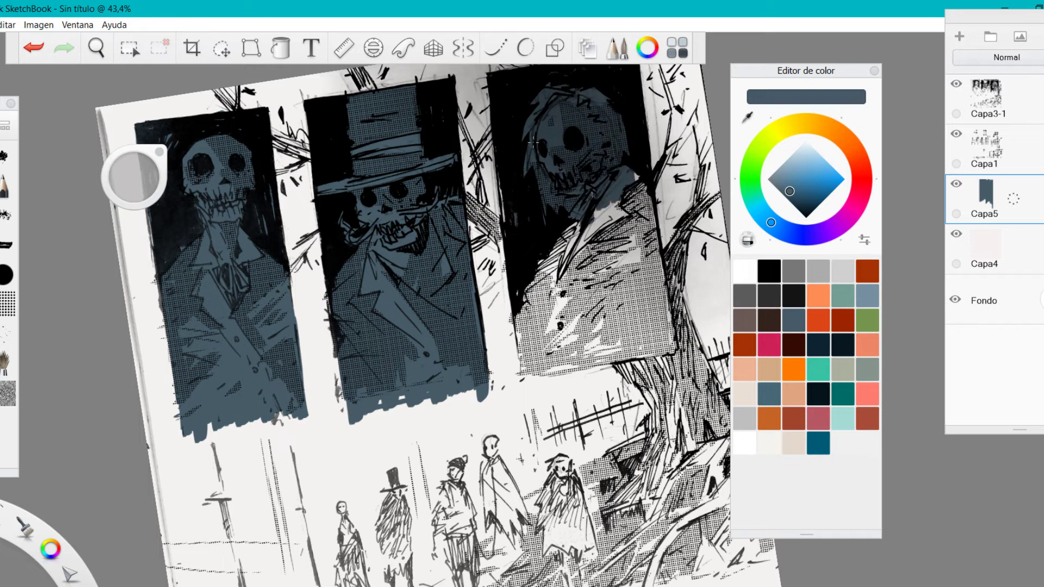
mouse_move(502, 179)
left_mouse_down()
mouse_move(532, 304)
mouse_move(524, 383)
left_mouse_up()
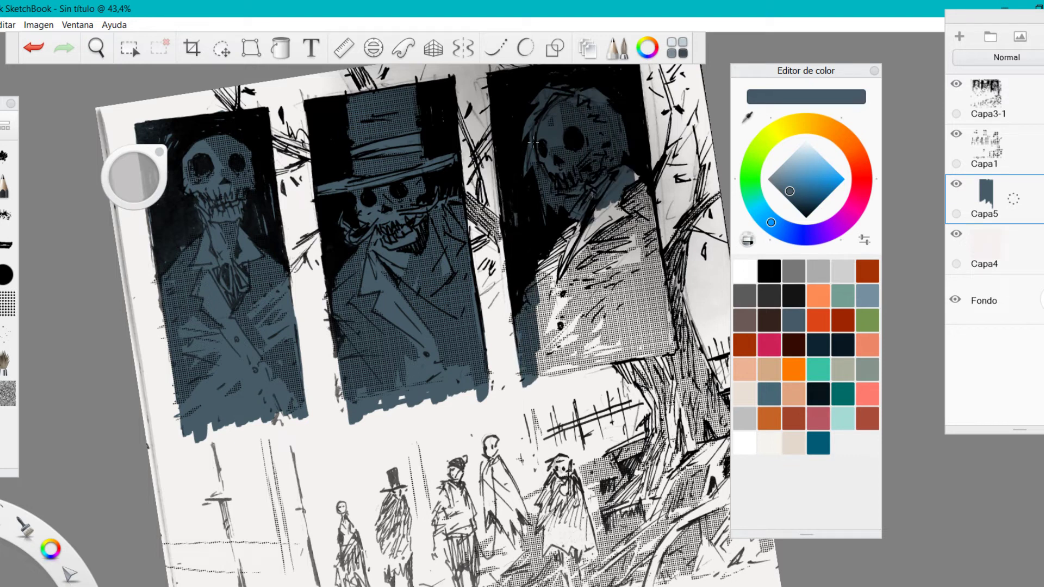
mouse_move(540, 261)
left_mouse_down()
mouse_move(568, 229)
mouse_move(620, 387)
left_mouse_up()
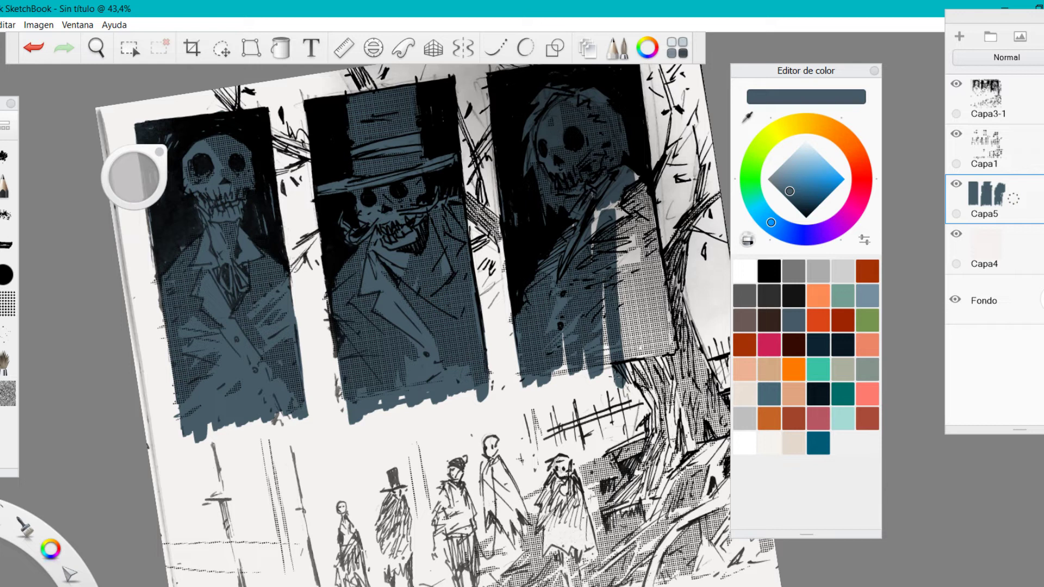
mouse_move(593, 218)
left_mouse_down()
mouse_move(617, 261)
mouse_move(647, 190)
mouse_move(668, 348)
mouse_move(645, 261)
mouse_move(631, 348)
mouse_move(626, 305)
mouse_move(605, 373)
mouse_move(550, 392)
left_mouse_up()
left_click_drag(631, 362, 659, 354)
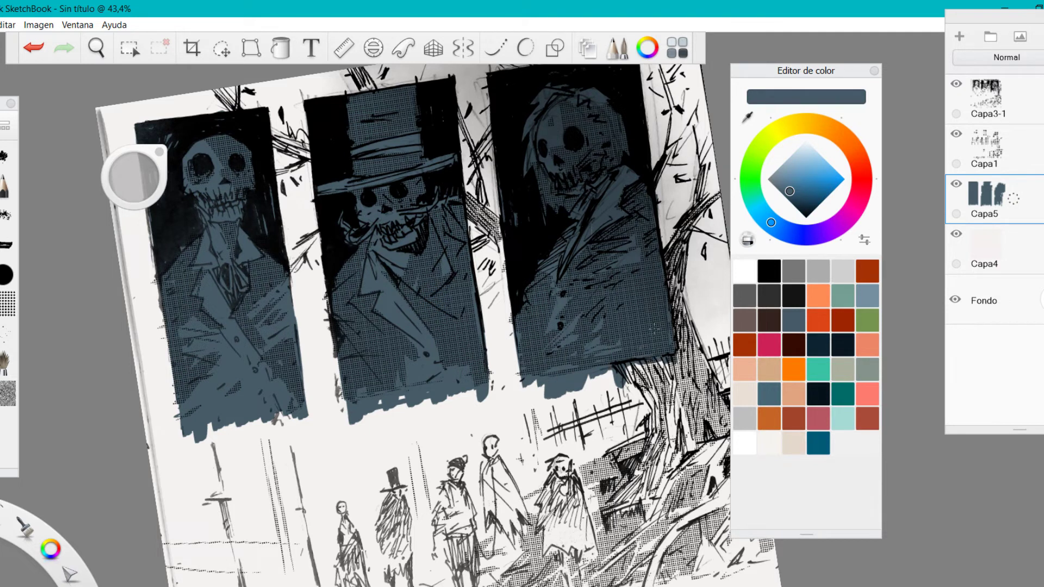
key("space")
left_click_drag(506, 187, 472, 276)
key("space")
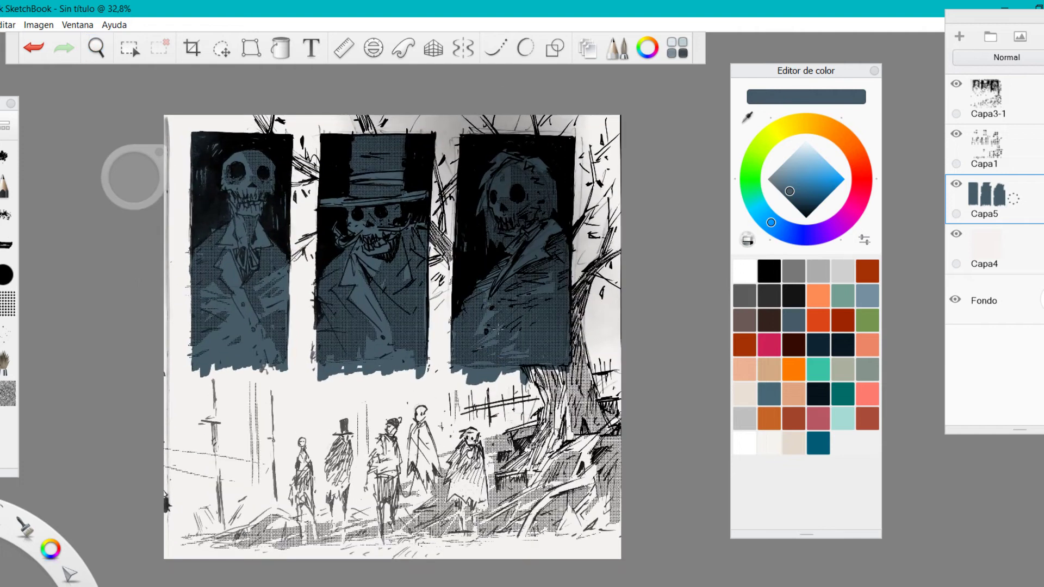
Step: Erase the ragged slate blue overhang below the three portraits so their bases end in clean straight edges
left_click(748, 241)
mouse_move(192, 371)
left_mouse_down()
mouse_move(558, 370)
mouse_move(466, 380)
left_mouse_up()
key("space")
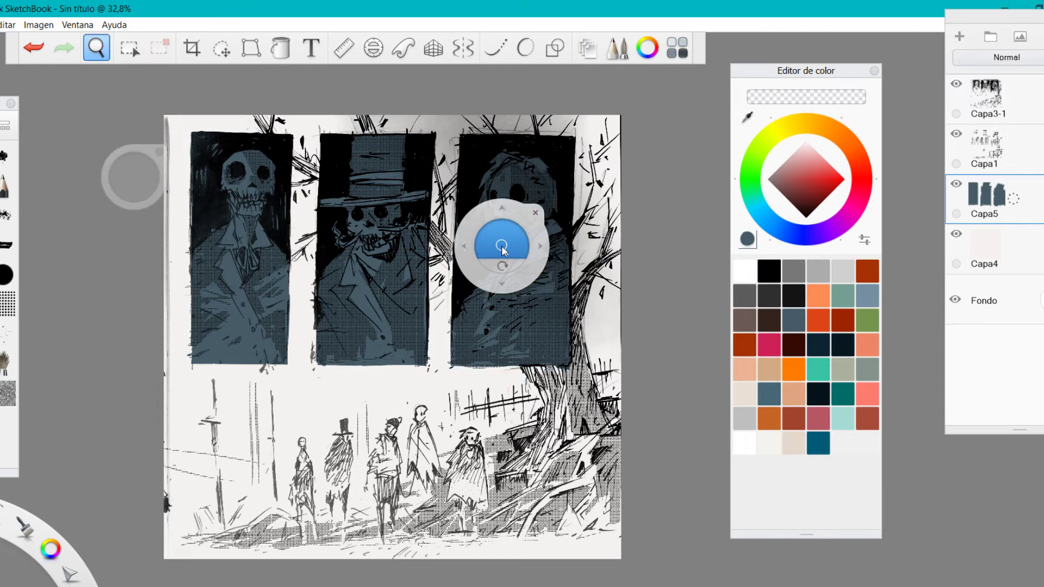
left_click_drag(500, 246, 511, 223)
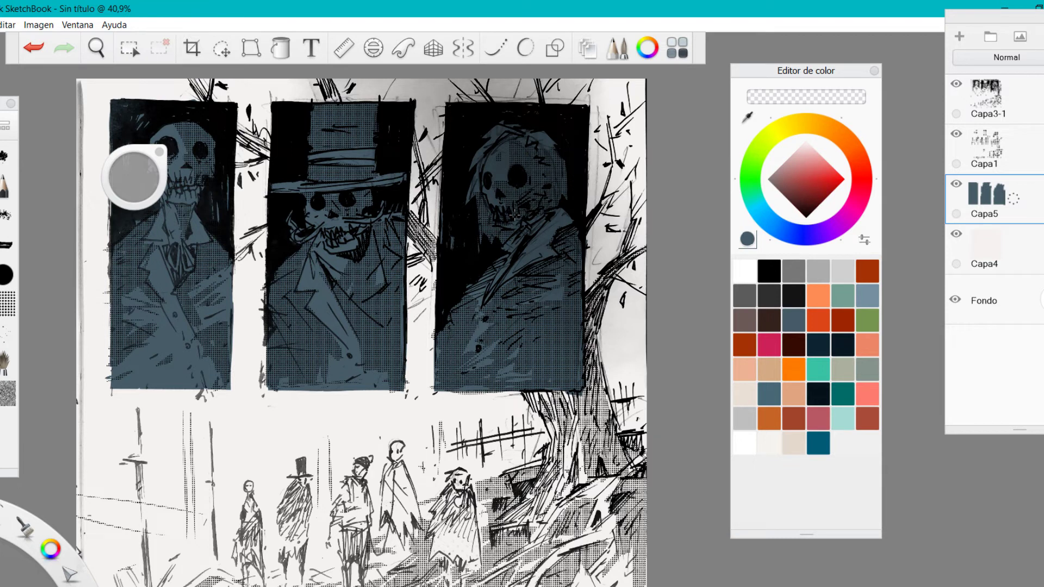
Step: Lighten the slate blue portraits layer with a Hue/Saturation adjustment, raising the lightness to about 15
left_click(38, 25)
mouse_move(133, 103)
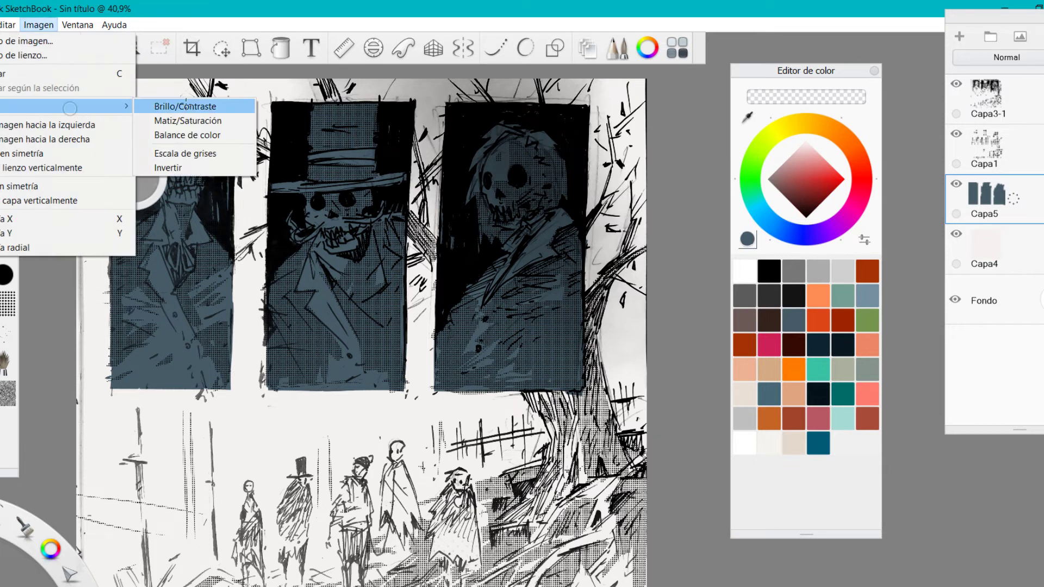
left_click(207, 117)
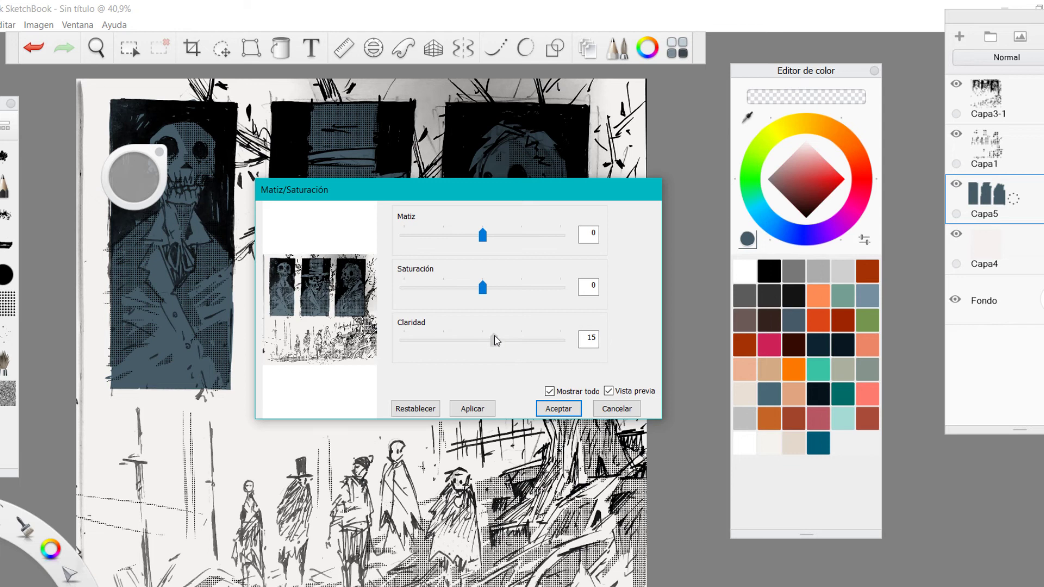
left_click(551, 407)
Step: Add a new layer between the portraits layer and the pale base layer Capa4
key("space")
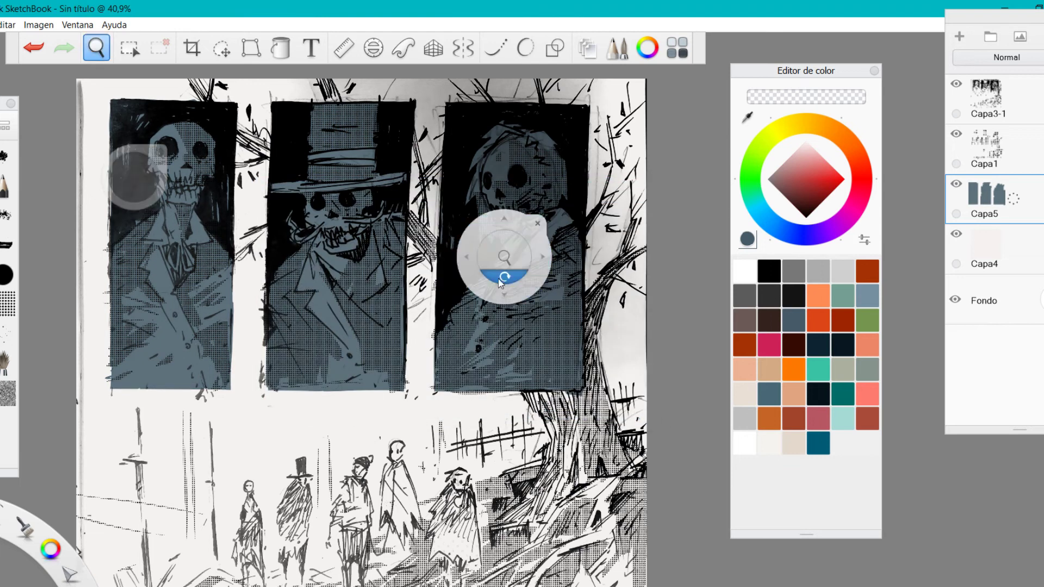
left_click_drag(501, 279, 490, 365)
left_click(1002, 239)
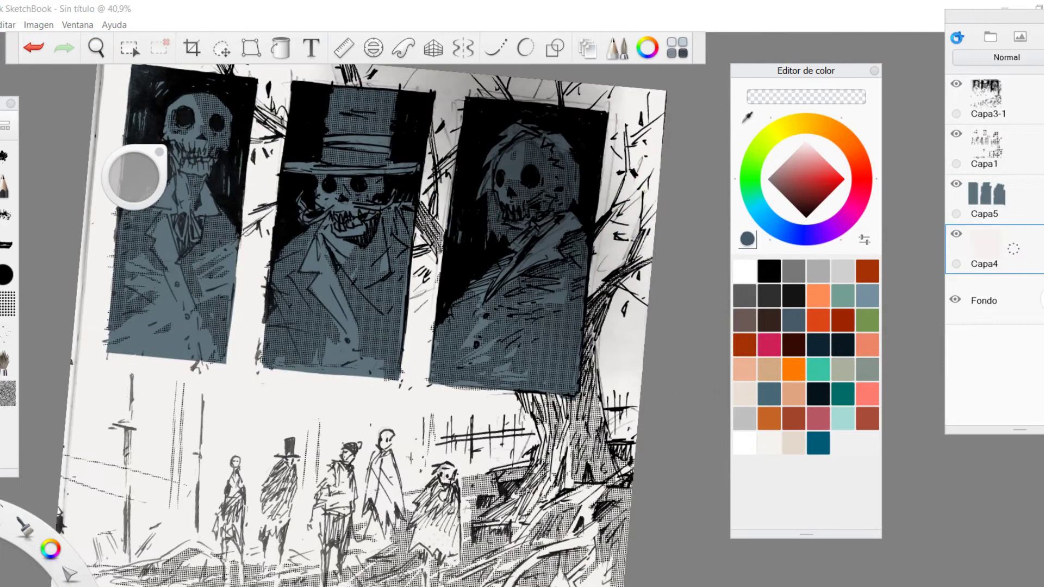
left_click(958, 38)
Step: Flood fill the new background layer with a muted grey-blue
key("space")
left_click_drag(522, 344, 548, 360)
left_click_drag(572, 320, 510, 213)
left_click(774, 397)
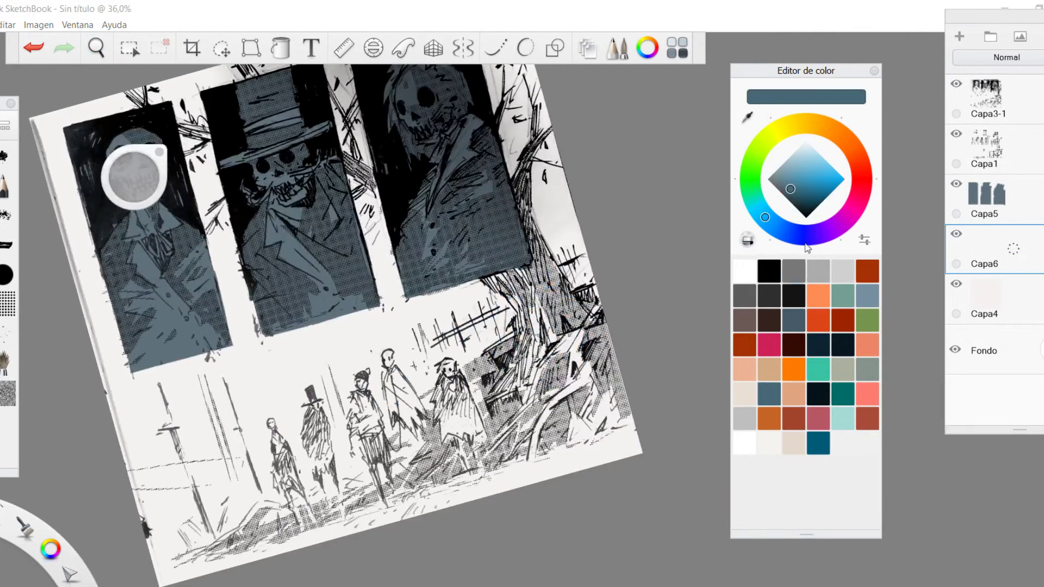
left_click(780, 185)
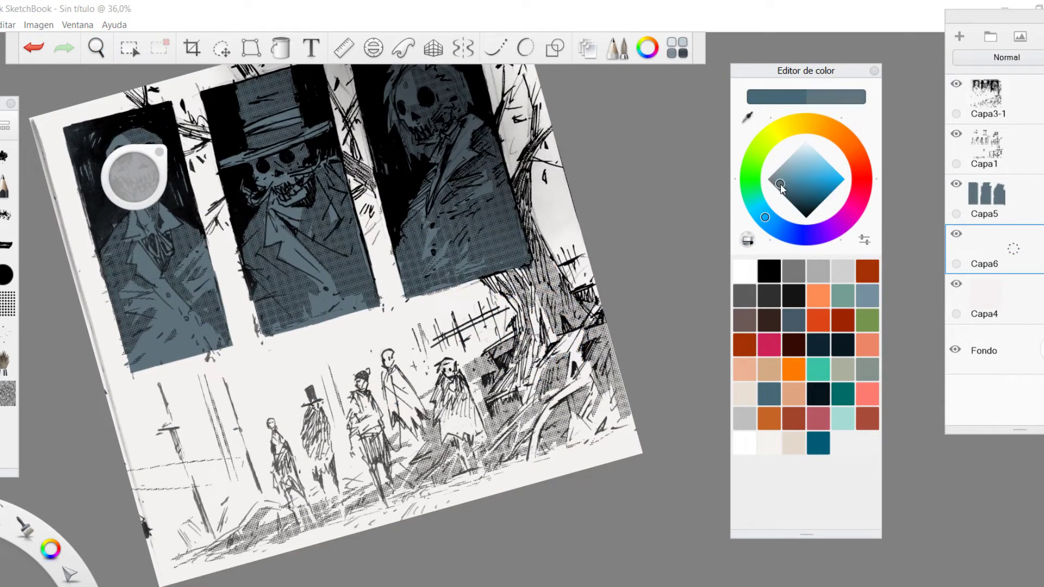
left_click(282, 49)
left_click(411, 314)
Step: Flood fill all three portrait shapes on layer Capa5 with dark red
key("space")
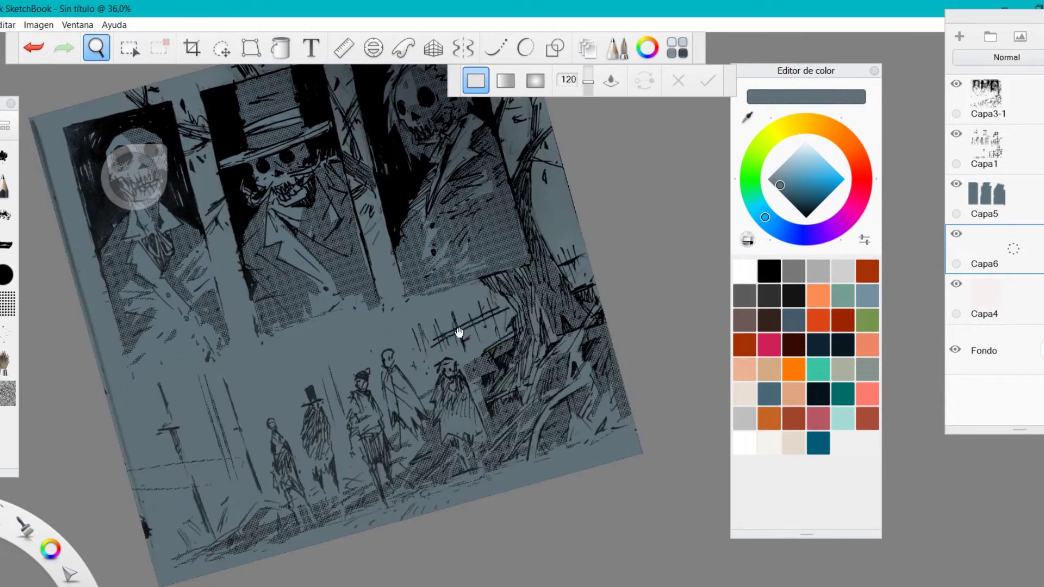
left_click_drag(459, 333, 582, 319)
left_click(1028, 207)
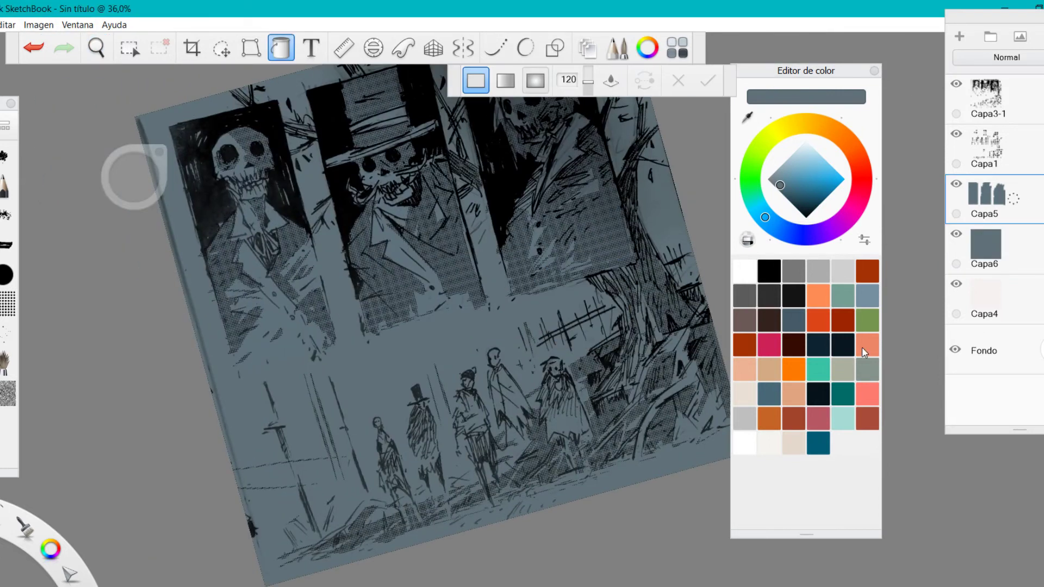
left_click(844, 312)
left_click(286, 238)
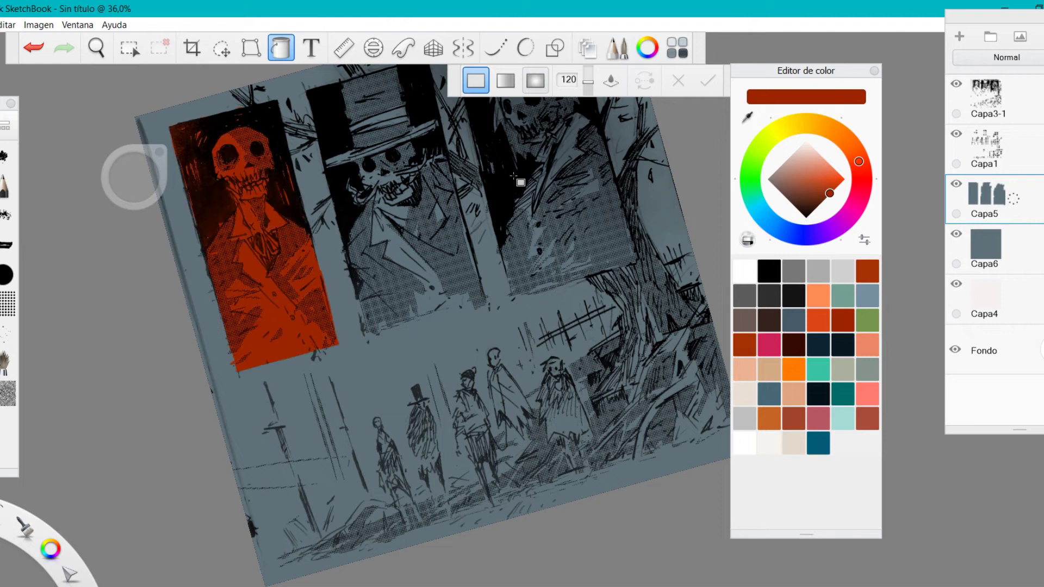
left_click(427, 226)
left_click(563, 187)
Step: Reduce the saturation of the red portraits layer and slightly lower its lightness with a Hue/Saturation adjustment
left_click_drag(504, 218, 373, 145)
left_click(38, 25)
mouse_move(89, 106)
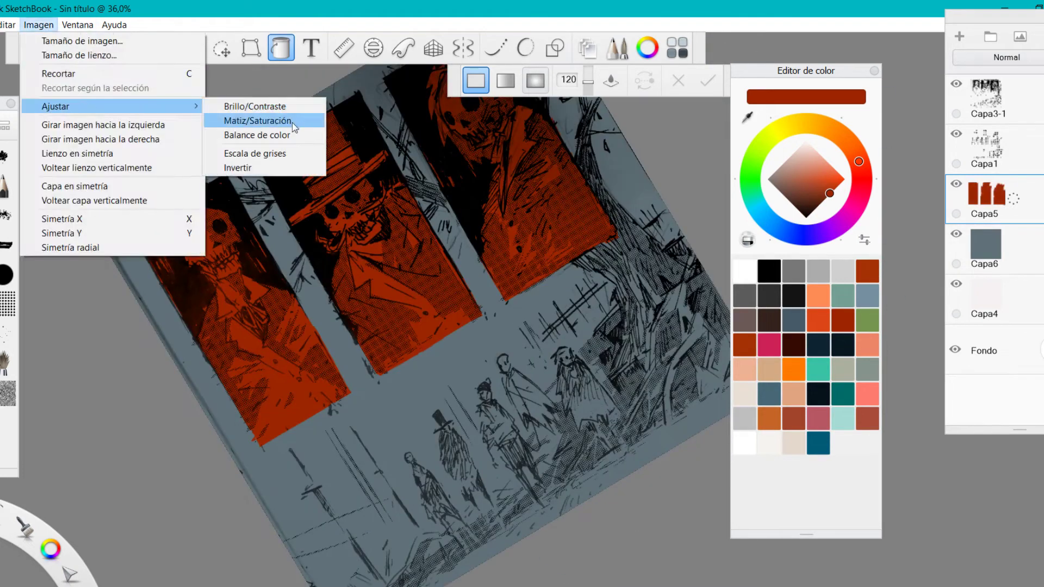
left_click(294, 127)
left_click_drag(483, 287, 461, 289)
mouse_move(482, 341)
left_mouse_down()
mouse_move(492, 346)
mouse_move(480, 341)
left_mouse_up()
left_click(547, 407)
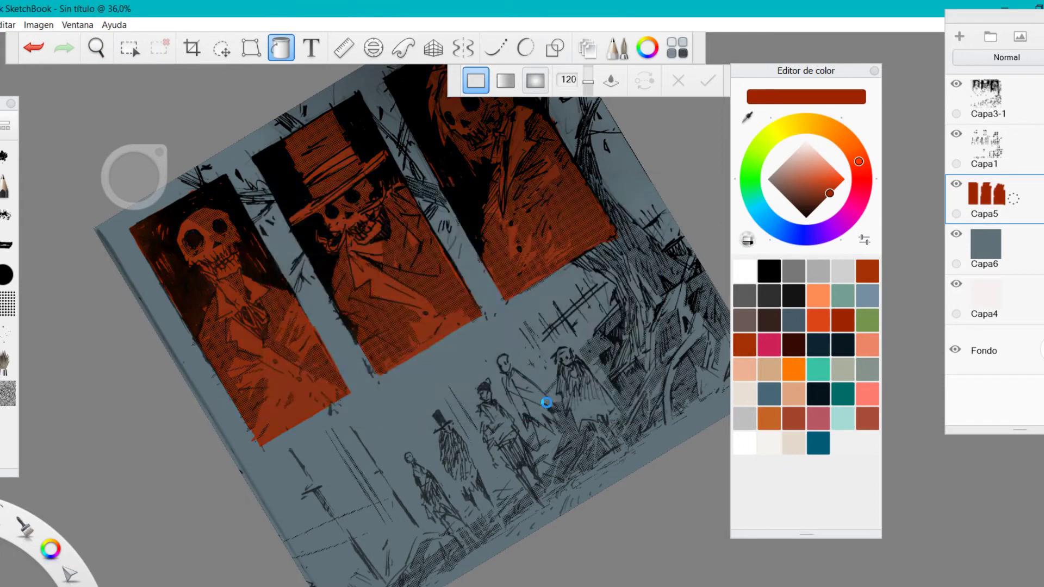
Step: Add a new layer directly above the grey-blue background layer and choose dark red as the painting colour
key("space")
left_click_drag(474, 296, 464, 260)
left_click_drag(537, 338, 493, 318)
left_click(1000, 244)
left_click(957, 34)
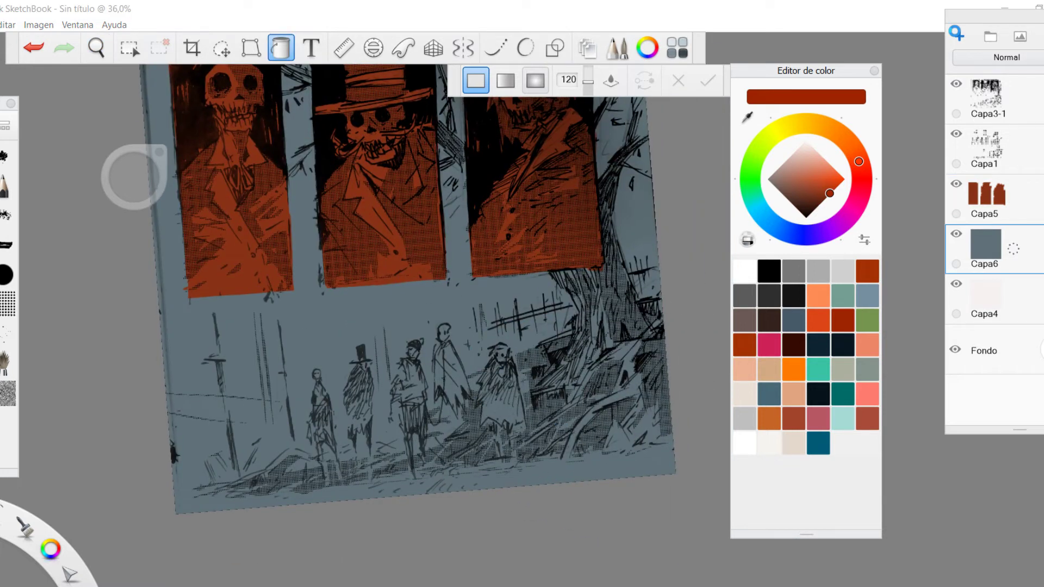
left_click(957, 34)
left_click(844, 320)
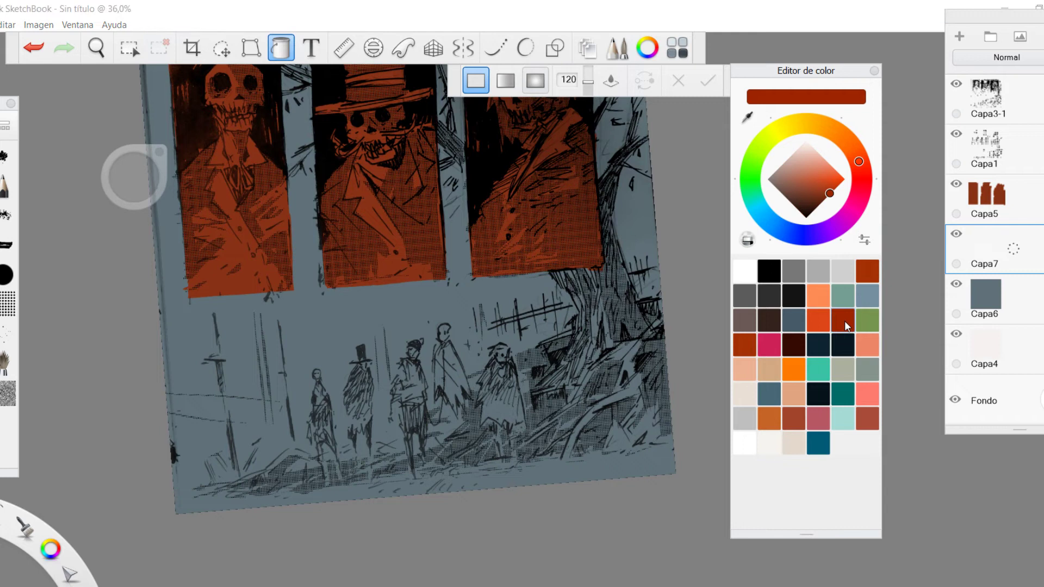
key("space")
left_click_drag(703, 272, 561, 358)
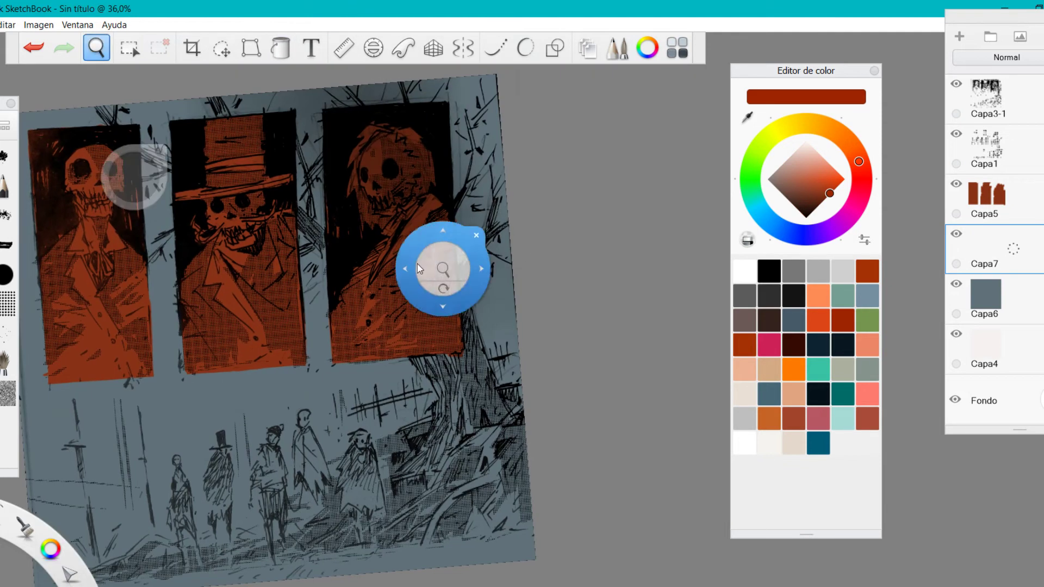
left_click_drag(443, 286, 479, 245)
left_click_drag(137, 178, 149, 176)
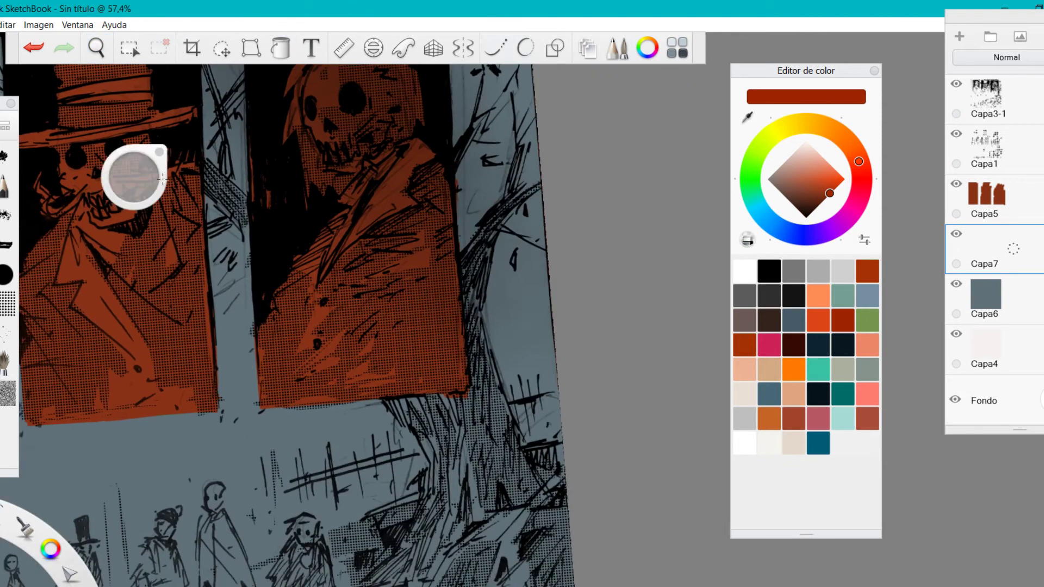
left_click(1000, 201)
left_click(747, 240)
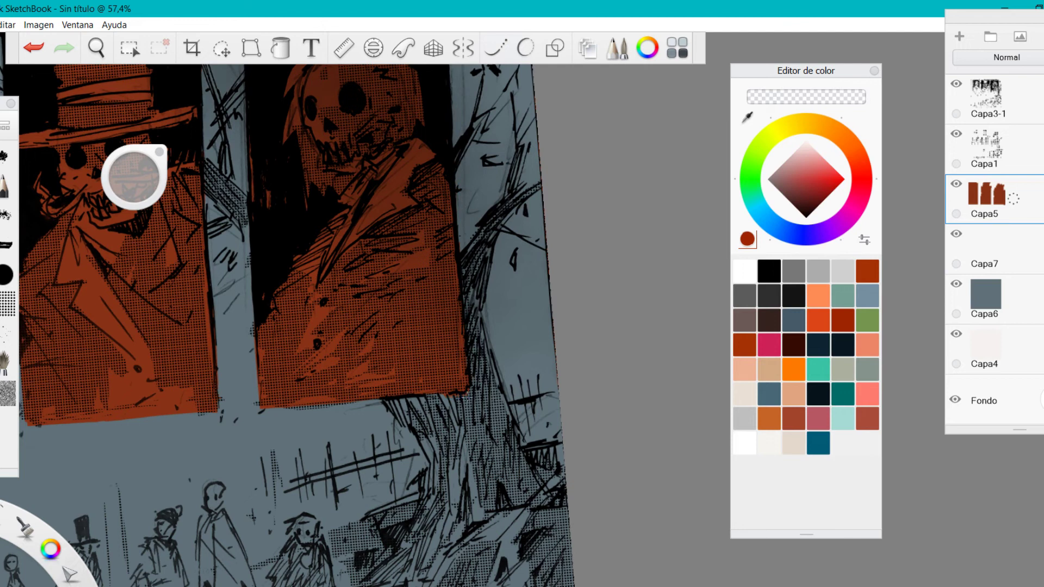
left_click(1005, 245)
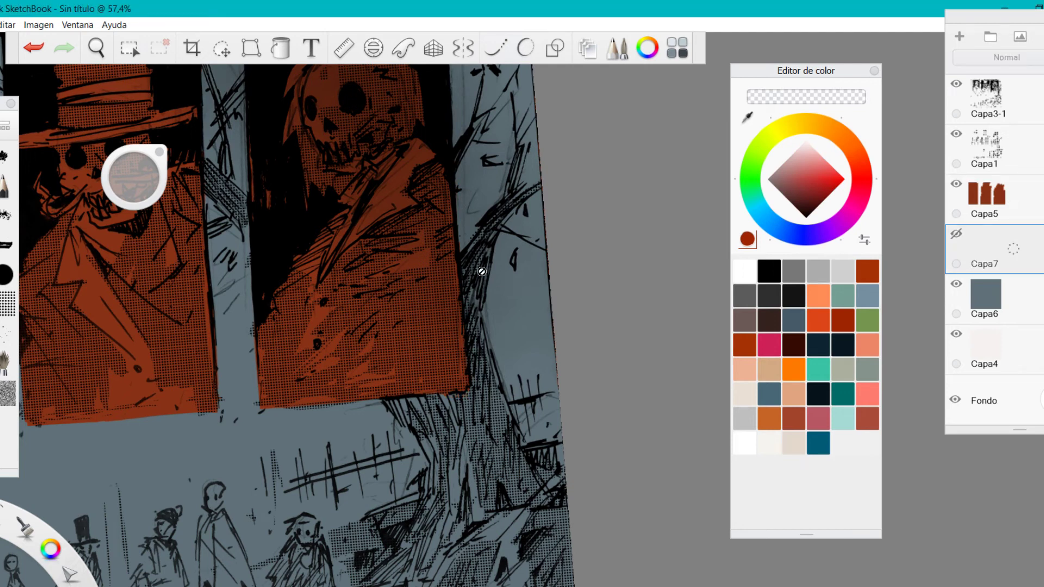
left_click(750, 241)
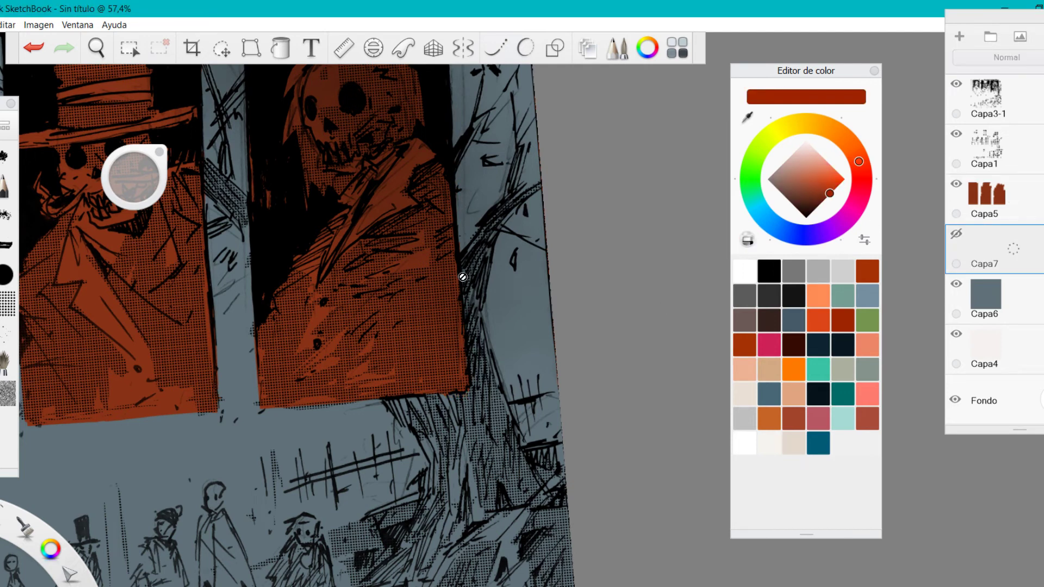
left_click(957, 234)
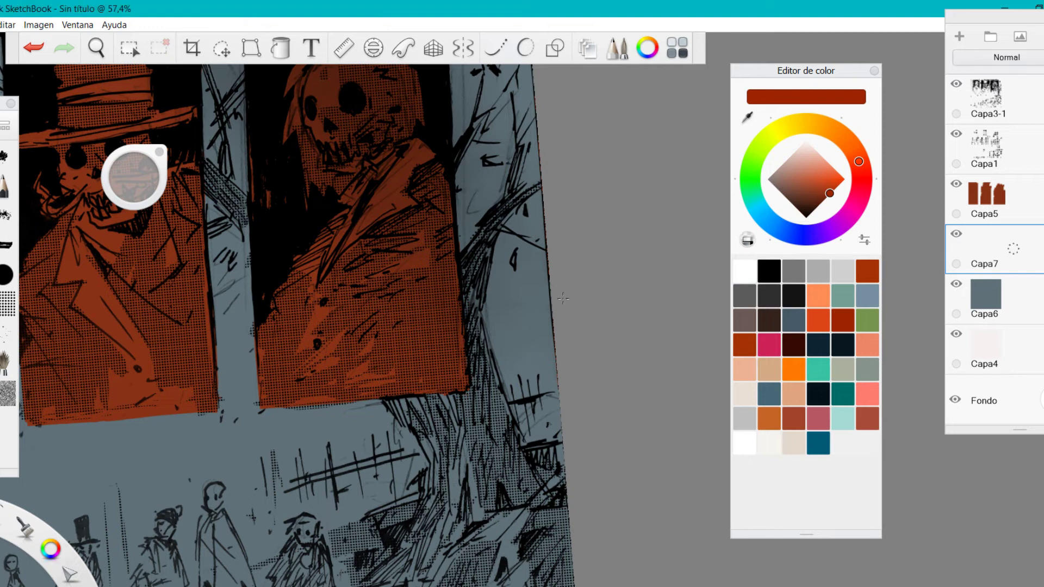
Step: Paint the tree trunk beside the right portrait dark red, from the upper fork down to its spreading base
mouse_move(477, 255)
left_mouse_down()
mouse_move(471, 319)
mouse_move(492, 406)
mouse_move(487, 433)
left_mouse_up()
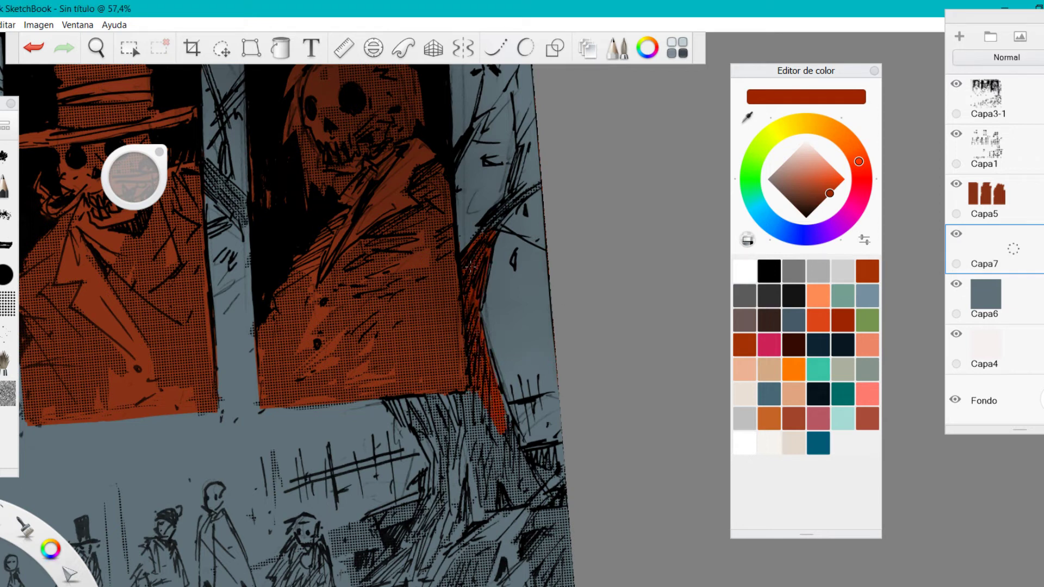
mouse_move(463, 394)
left_mouse_down()
mouse_move(419, 427)
mouse_move(440, 472)
mouse_move(455, 430)
mouse_move(479, 462)
mouse_move(502, 465)
left_mouse_up()
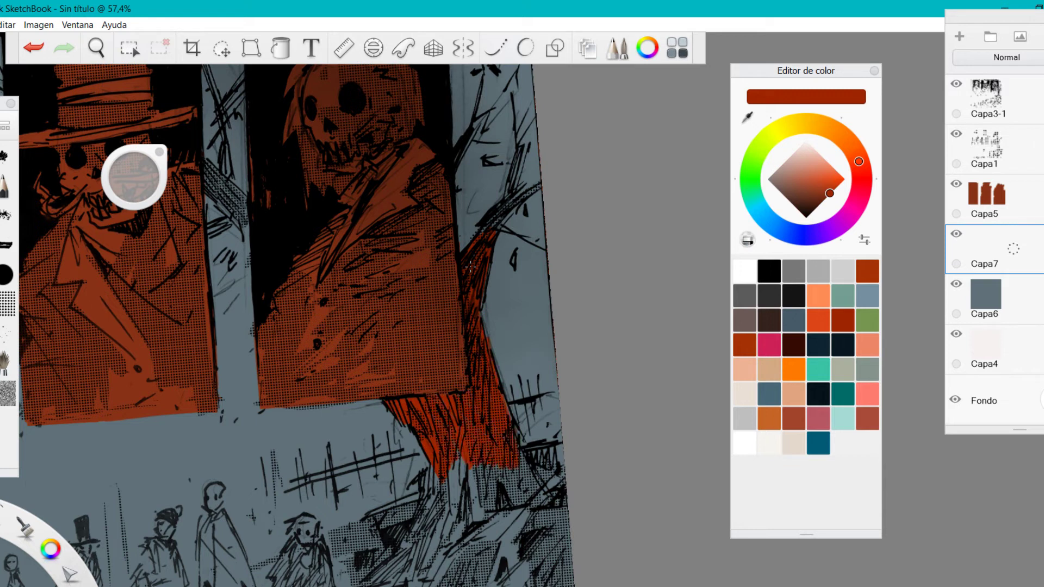
left_click_drag(530, 477, 542, 497)
left_click_drag(514, 469, 532, 493)
Step: Paint the tree's lower trunk and roots dark red, extending streaks into the ground below
left_click_drag(412, 502, 438, 414)
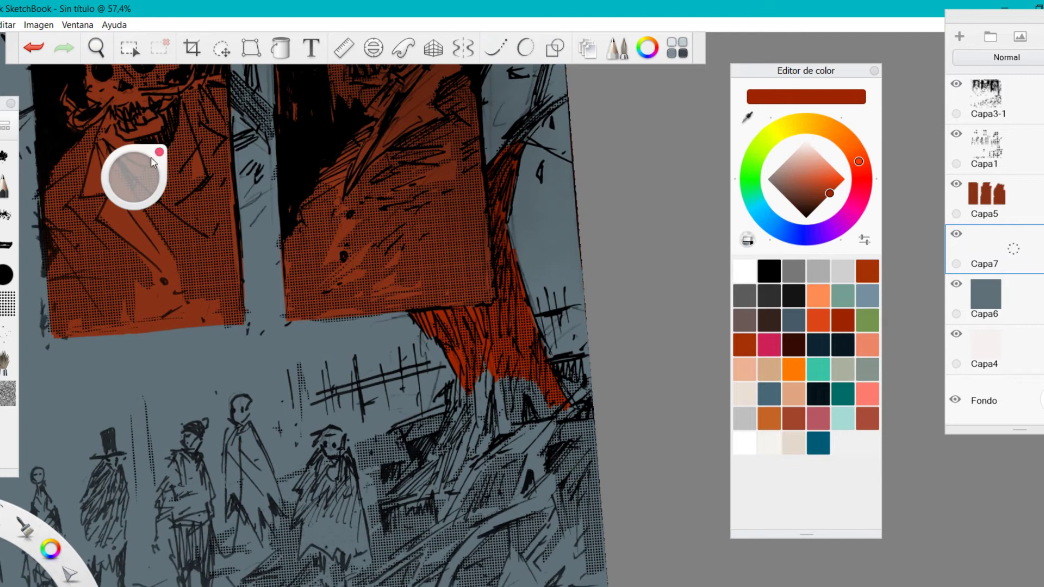
left_click_drag(463, 381, 452, 415)
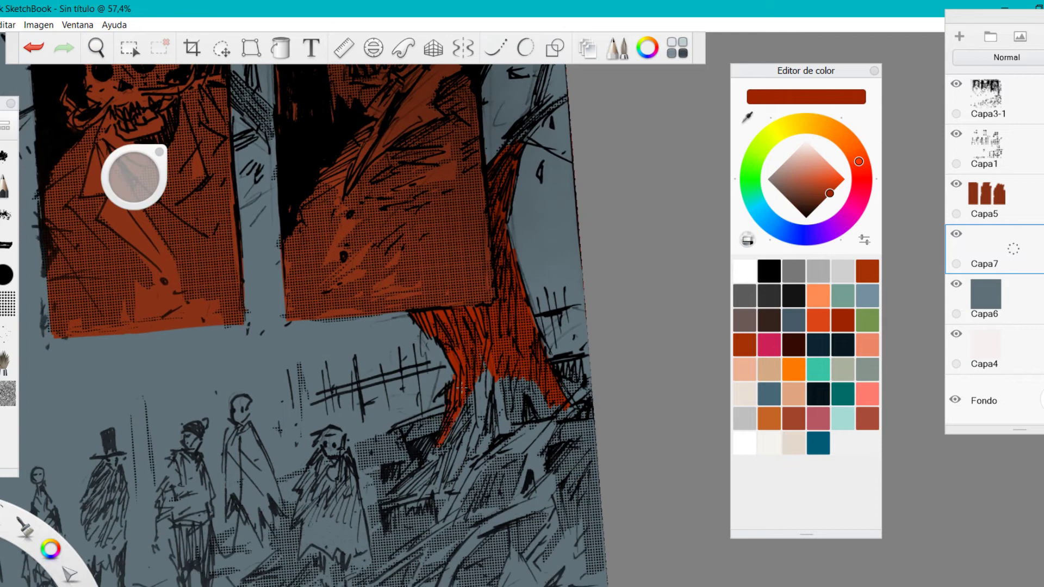
mouse_move(481, 378)
left_mouse_down()
mouse_move(459, 427)
mouse_move(473, 457)
mouse_move(449, 489)
mouse_move(415, 481)
left_mouse_up()
left_click_drag(509, 379, 497, 420)
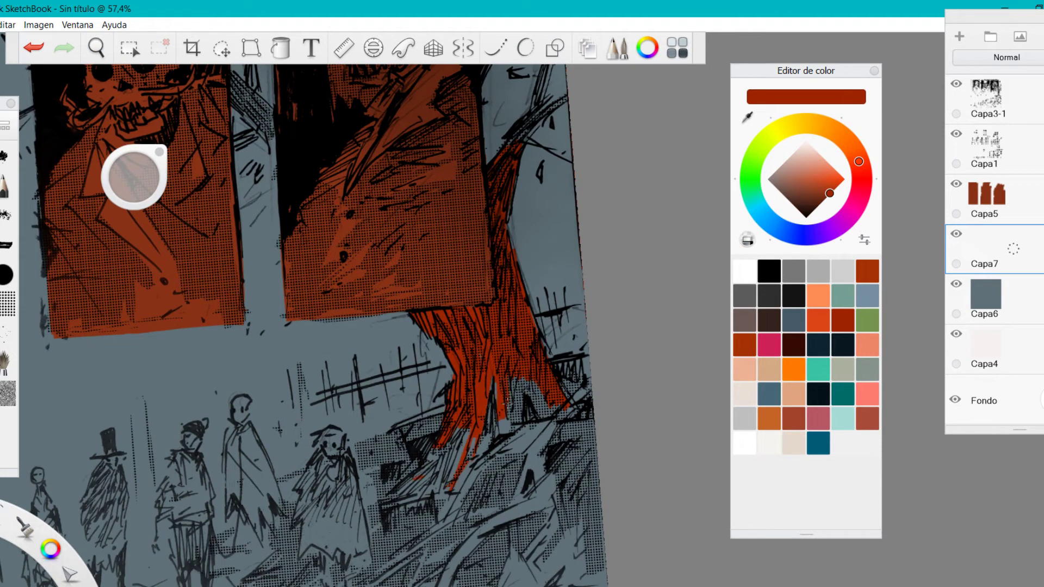
mouse_move(525, 378)
left_mouse_down()
mouse_move(514, 418)
mouse_move(531, 417)
left_mouse_up()
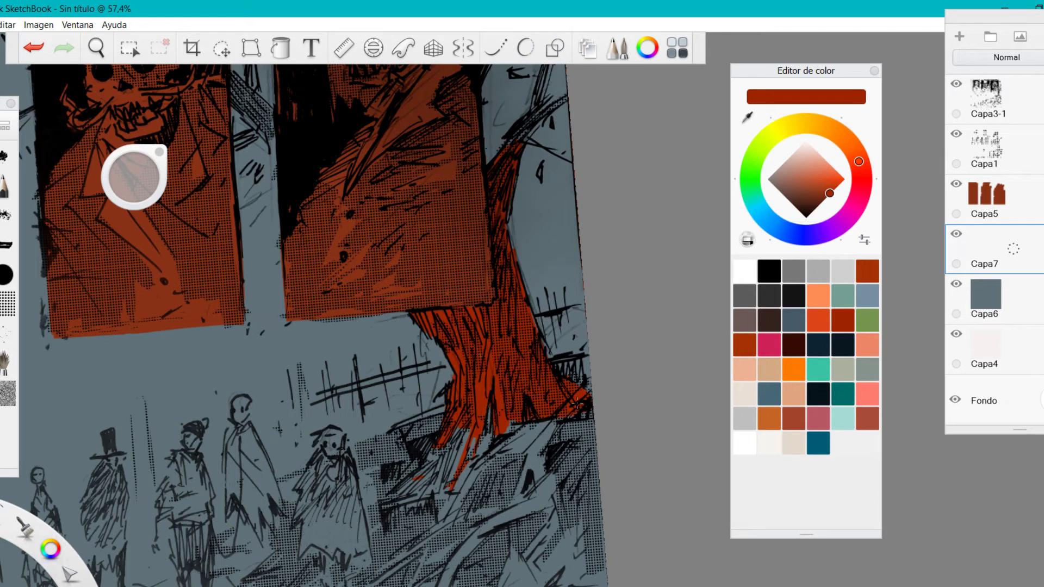
left_click_drag(559, 420, 505, 520)
left_click_drag(544, 449, 545, 510)
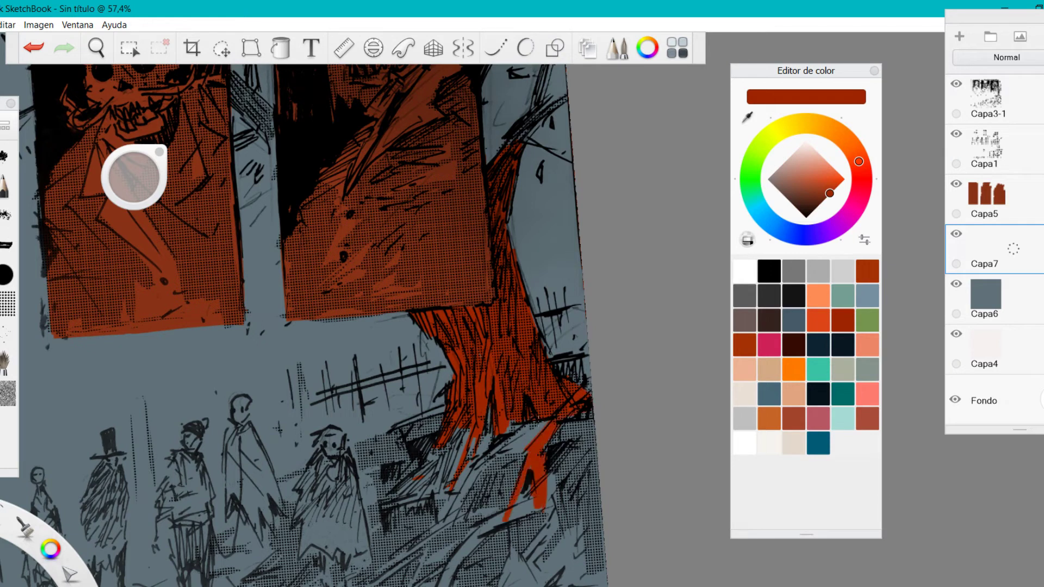
Step: Paint the tree's upper branches dark red beside the right skeleton's portrait
left_click_drag(486, 110, 455, 212)
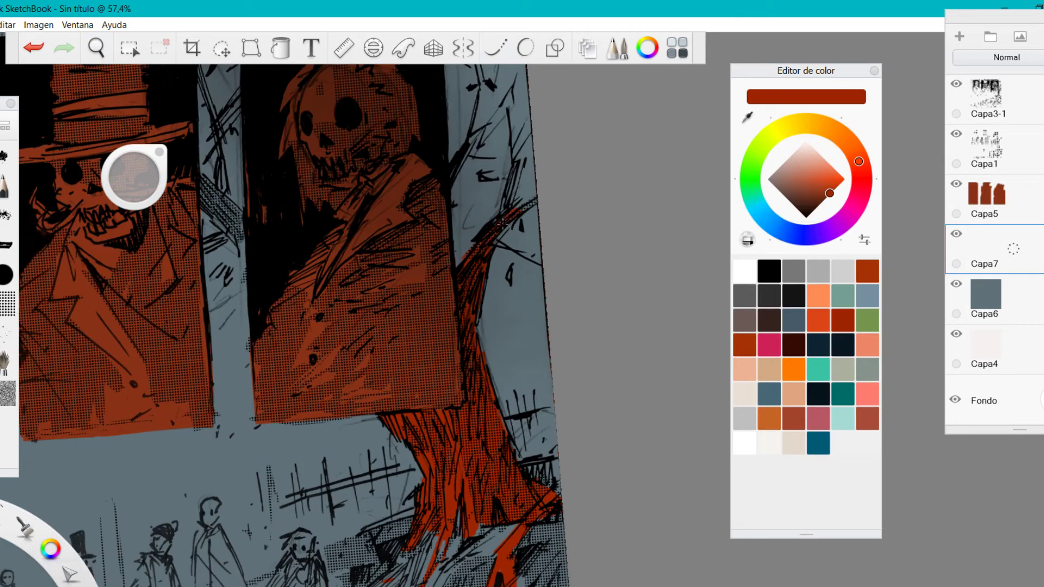
left_click_drag(503, 170, 530, 130)
mouse_move(516, 88)
left_mouse_down()
mouse_move(509, 163)
mouse_move(484, 139)
mouse_move(502, 168)
left_mouse_up()
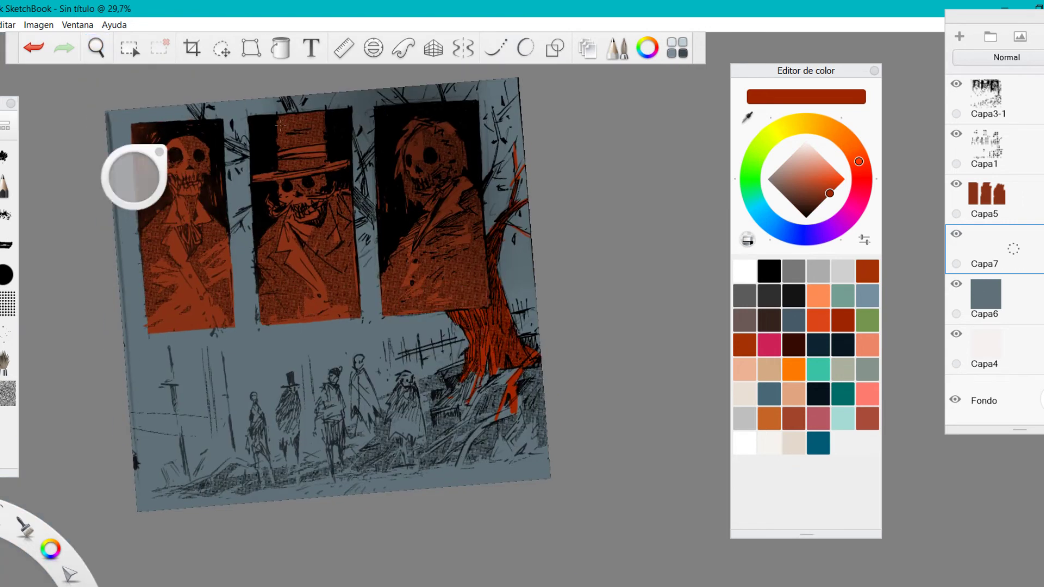
Step: Lower the saturation of the red tree layer with a Hue/Saturation adjustment
left_click(41, 26)
mouse_move(65, 113)
left_click(188, 120)
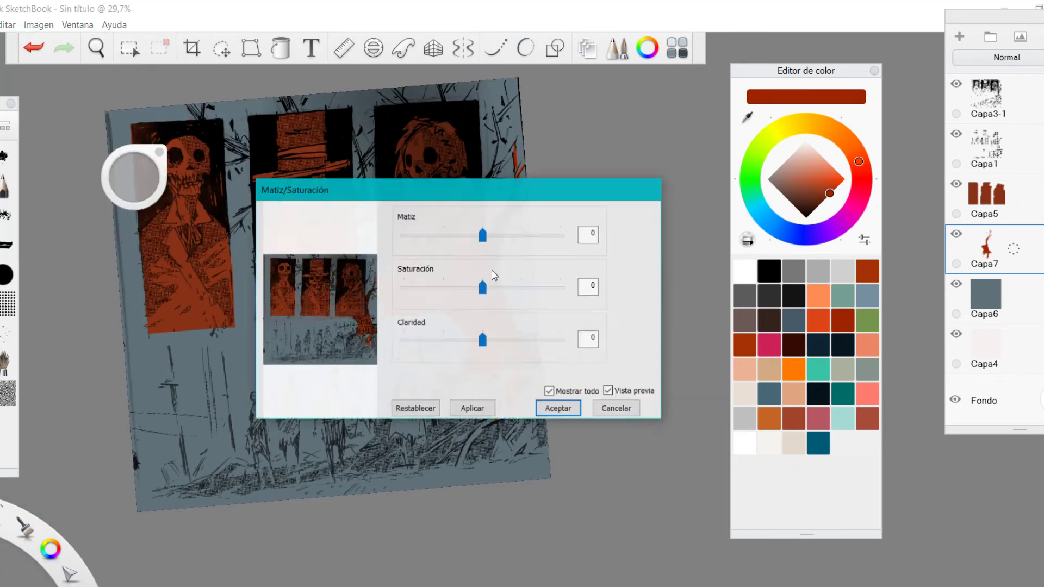
left_click_drag(482, 288, 440, 292)
left_click(565, 407)
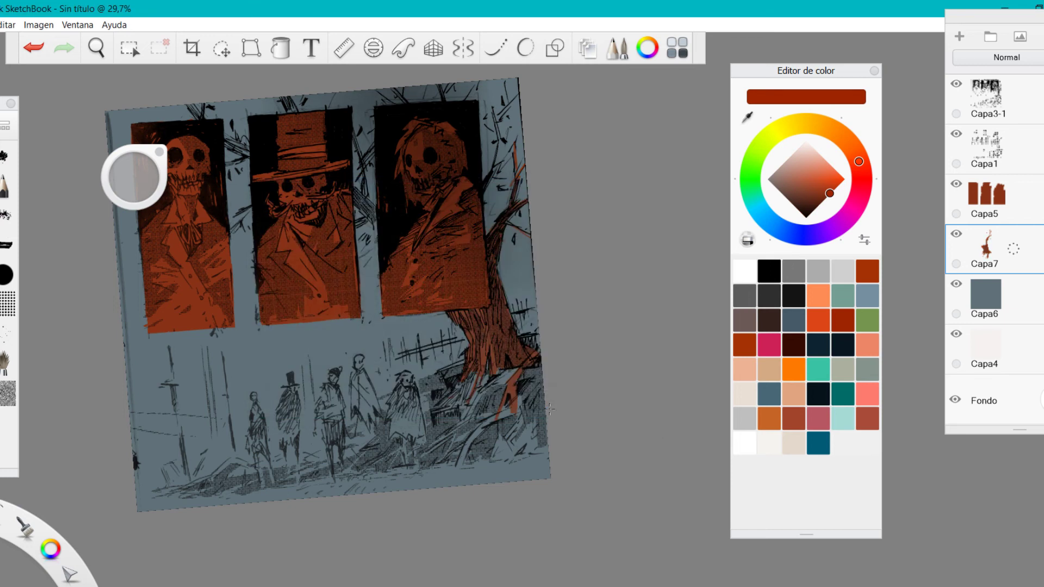
Step: Add a new layer directly above the red portraits layer and choose a near-black blue as the painting colour
key("space")
mouse_move(509, 322)
left_mouse_down()
mouse_move(519, 311)
mouse_move(536, 325)
mouse_move(528, 313)
mouse_move(509, 326)
left_mouse_up()
left_click(1026, 296)
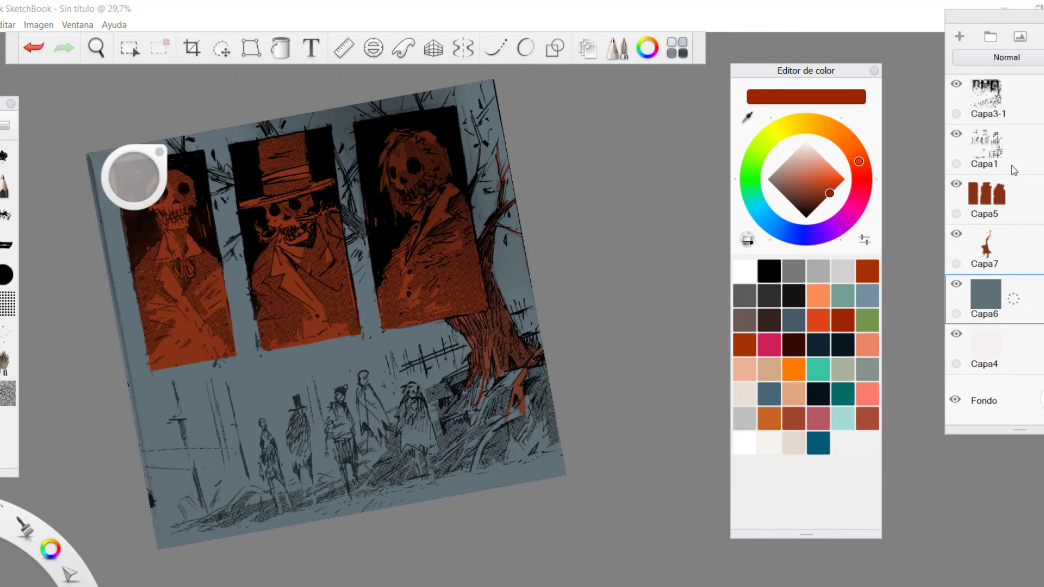
left_click(1020, 151)
left_click(989, 196)
left_click(959, 36)
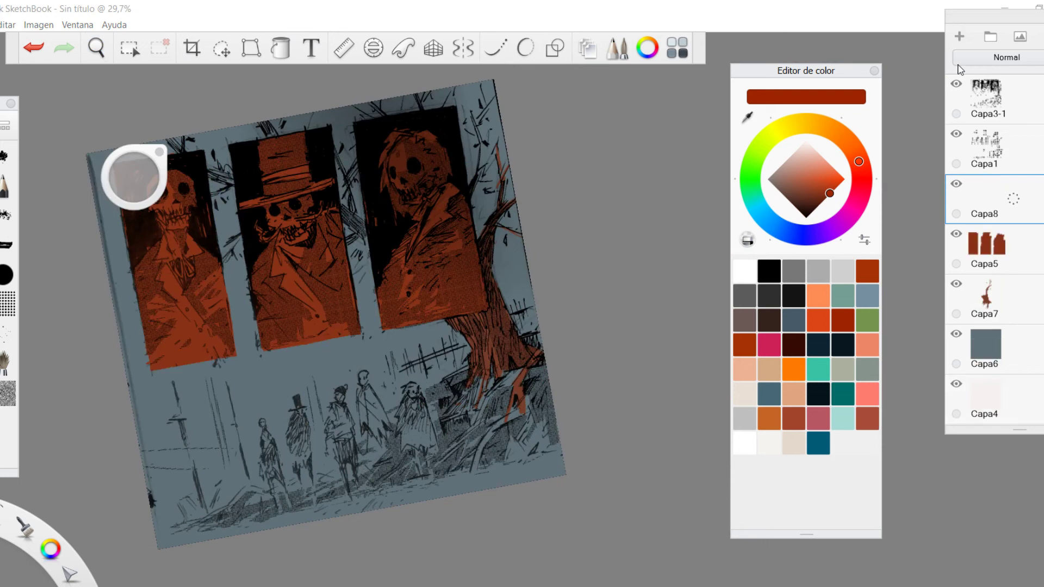
left_click(842, 348)
key("space")
left_click_drag(246, 265, 321, 234)
key("space")
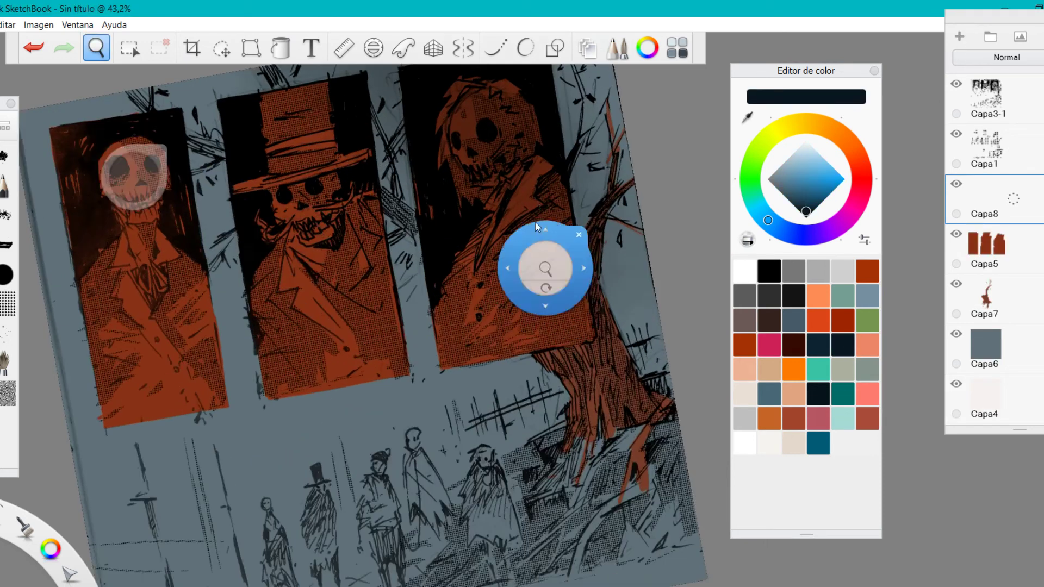
Step: Shade both sides of the middle portrait's coat with translucent near-black blue, leaving the lapels and shirt front lit
left_click_drag(535, 223, 527, 288)
left_click_drag(350, 260, 380, 243)
mouse_move(287, 257)
left_mouse_down()
mouse_move(348, 242)
mouse_move(287, 257)
mouse_move(353, 265)
mouse_move(305, 270)
mouse_move(288, 258)
left_mouse_up()
key("ctrl+z")
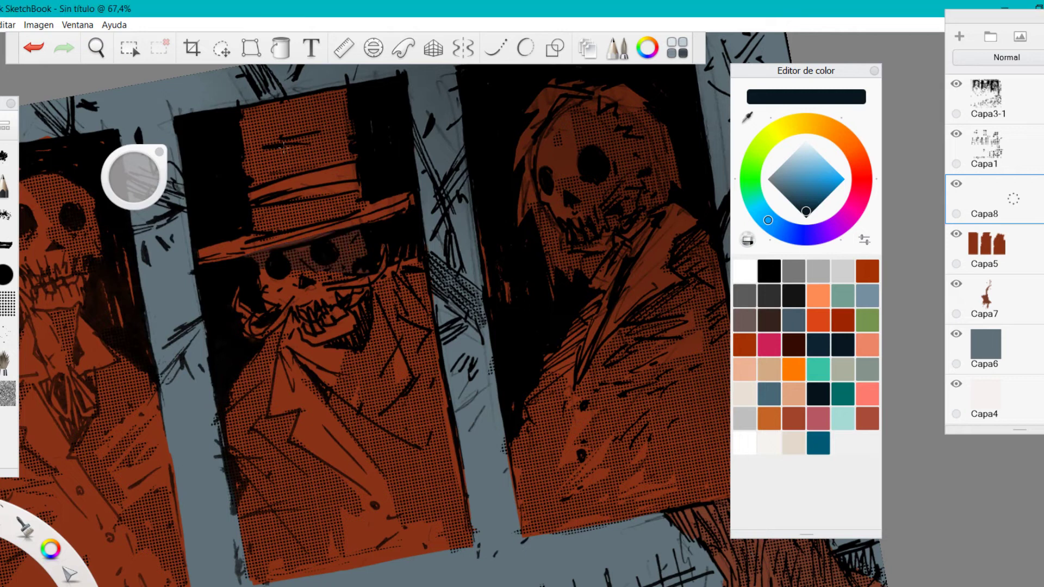
mouse_move(381, 308)
left_mouse_down()
mouse_move(419, 367)
mouse_move(418, 288)
mouse_move(438, 452)
mouse_move(448, 383)
mouse_move(432, 530)
mouse_move(471, 557)
left_mouse_up()
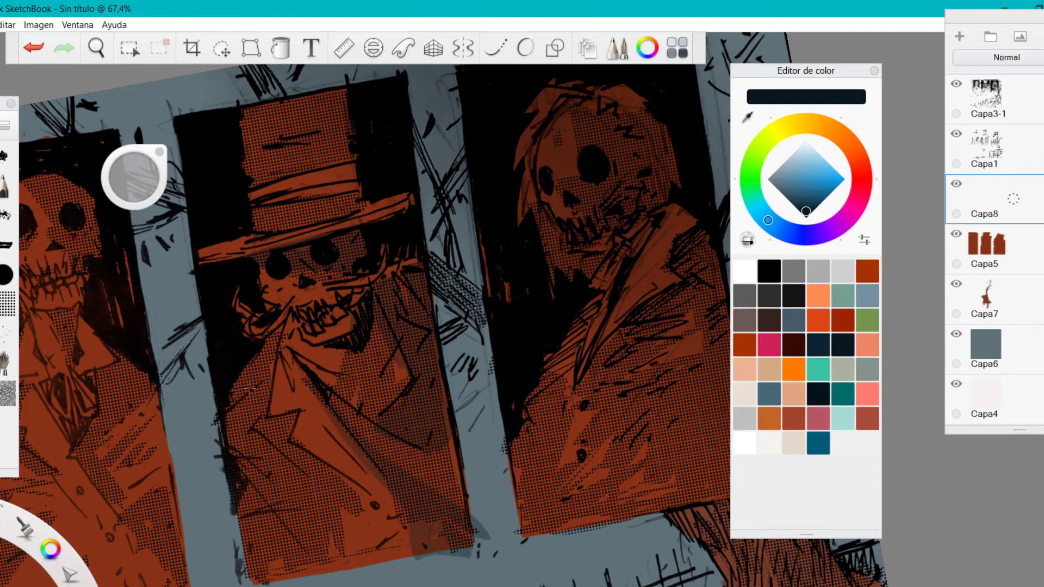
mouse_move(277, 329)
left_mouse_down()
mouse_move(236, 411)
mouse_move(250, 387)
mouse_move(256, 490)
mouse_move(326, 477)
left_mouse_up()
left_click_drag(299, 274, 297, 292)
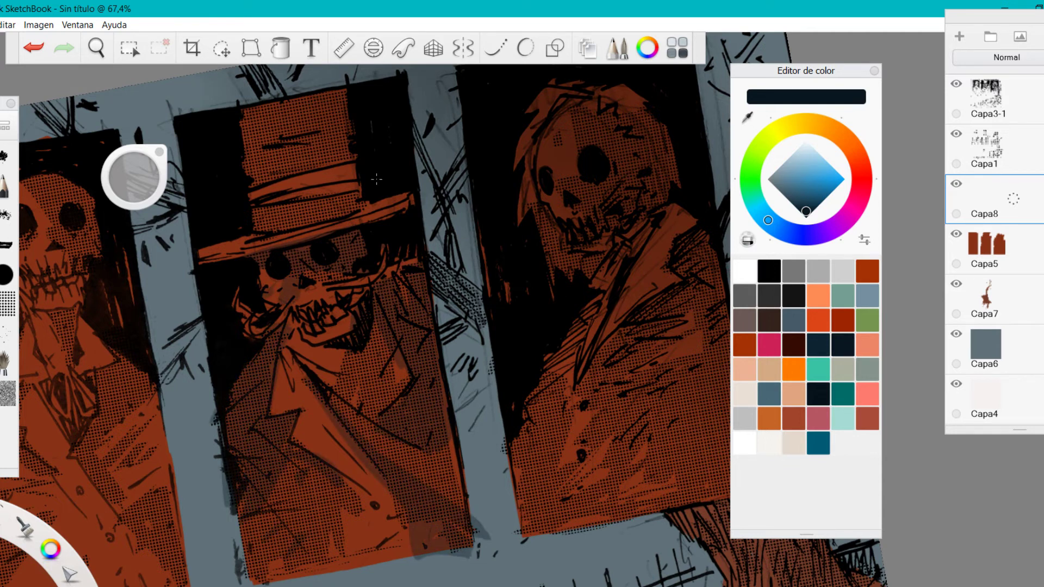
Step: Deepen the shadows on the middle portrait's top hat and coat with the near-black blue
key("space")
mouse_move(403, 253)
left_mouse_down()
mouse_move(406, 275)
mouse_move(435, 218)
left_mouse_up()
mouse_move(299, 400)
left_mouse_down()
mouse_move(327, 447)
mouse_move(302, 460)
left_mouse_up()
key("space")
mouse_move(336, 102)
left_mouse_down()
mouse_move(312, 165)
mouse_move(337, 198)
mouse_move(387, 200)
mouse_move(372, 173)
mouse_move(397, 143)
mouse_move(375, 111)
mouse_move(417, 106)
left_mouse_up()
key("space")
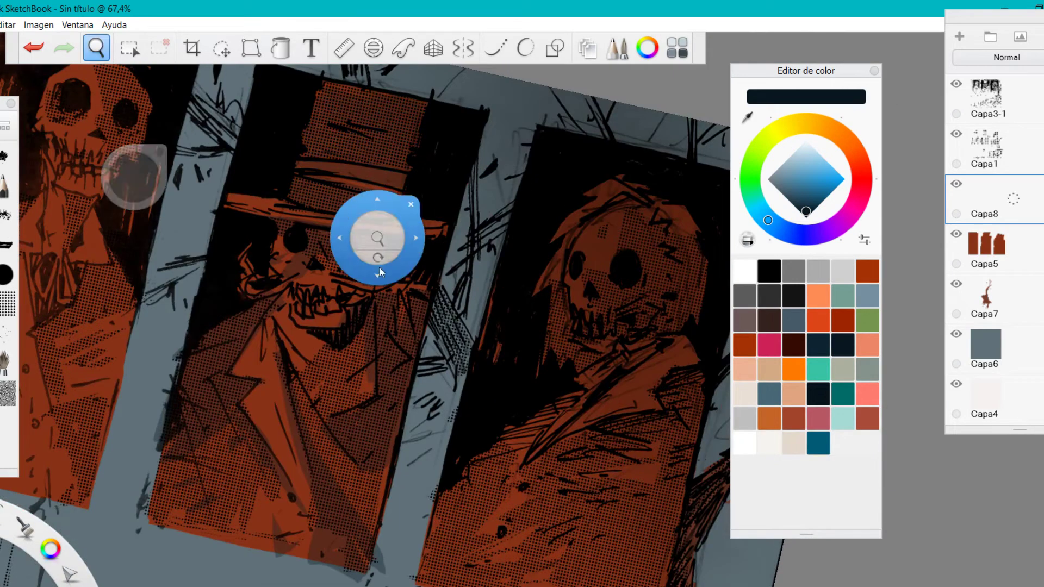
Step: Shade the left portrait's neck, tie and upper coat on both sides with the near-black blue
left_click_drag(379, 272, 544, 326)
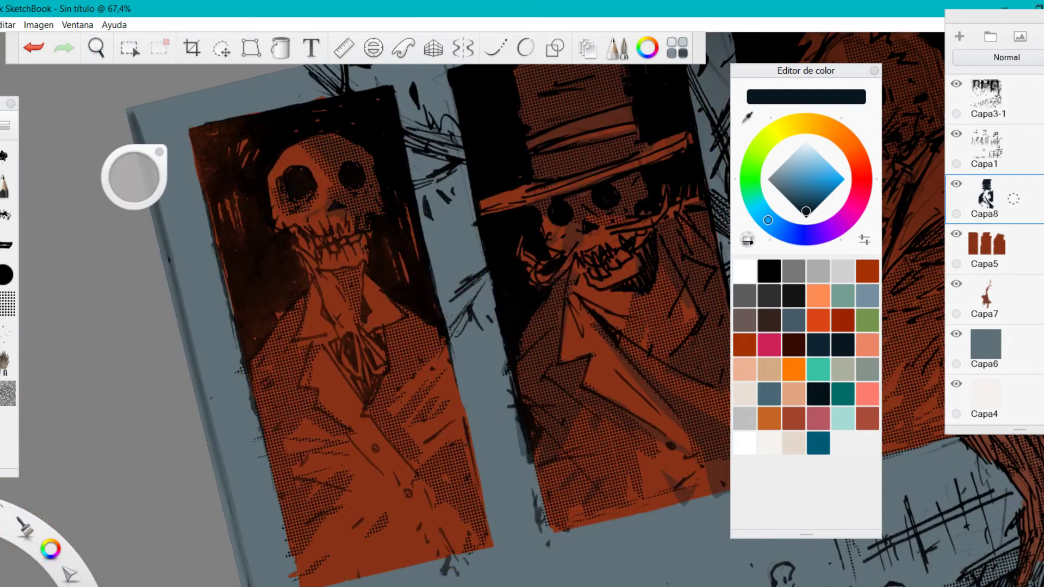
mouse_move(362, 250)
left_mouse_down()
mouse_move(335, 245)
mouse_move(339, 265)
mouse_move(314, 261)
mouse_move(355, 292)
left_mouse_up()
mouse_move(391, 333)
left_mouse_down()
mouse_move(409, 311)
mouse_move(381, 370)
mouse_move(337, 381)
left_mouse_up()
left_click_drag(394, 356, 376, 408)
mouse_move(376, 407)
left_mouse_down()
mouse_move(405, 351)
mouse_move(438, 343)
mouse_move(459, 424)
mouse_move(411, 432)
left_mouse_up()
mouse_move(288, 317)
left_mouse_down()
mouse_move(291, 388)
mouse_move(268, 373)
mouse_move(304, 420)
mouse_move(314, 466)
left_mouse_up()
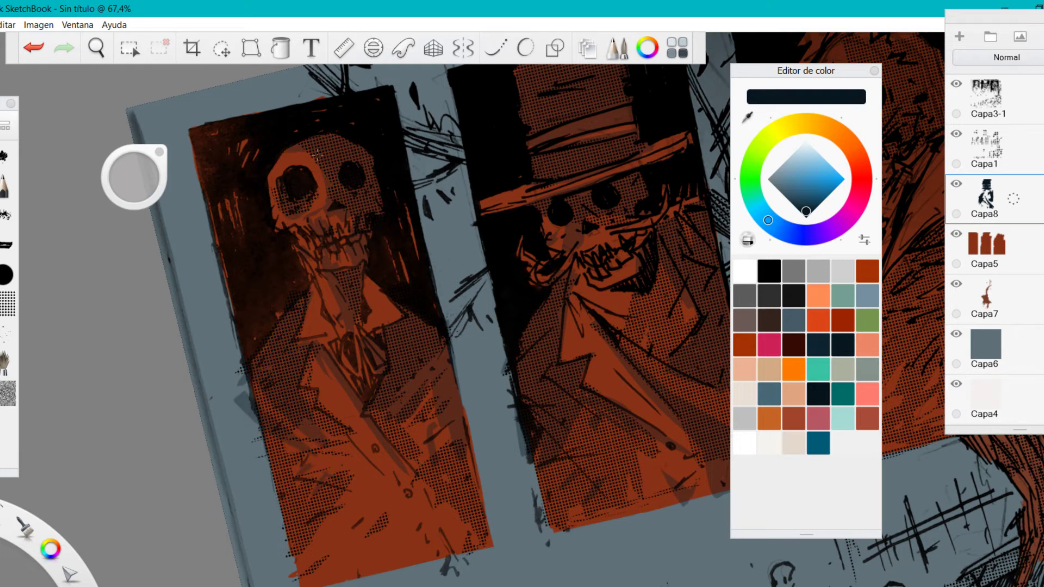
Step: Shade the left portrait's skull around the eye socket and darken the lower folds of its coat
left_click_drag(317, 155, 300, 160)
left_click_drag(325, 178, 316, 211)
key("space")
mouse_move(416, 287)
left_mouse_down()
mouse_move(426, 256)
mouse_move(424, 265)
left_mouse_up()
mouse_move(386, 424)
left_mouse_down()
mouse_move(408, 380)
mouse_move(416, 408)
mouse_move(440, 330)
mouse_move(461, 445)
left_mouse_up()
left_click_drag(311, 346, 305, 365)
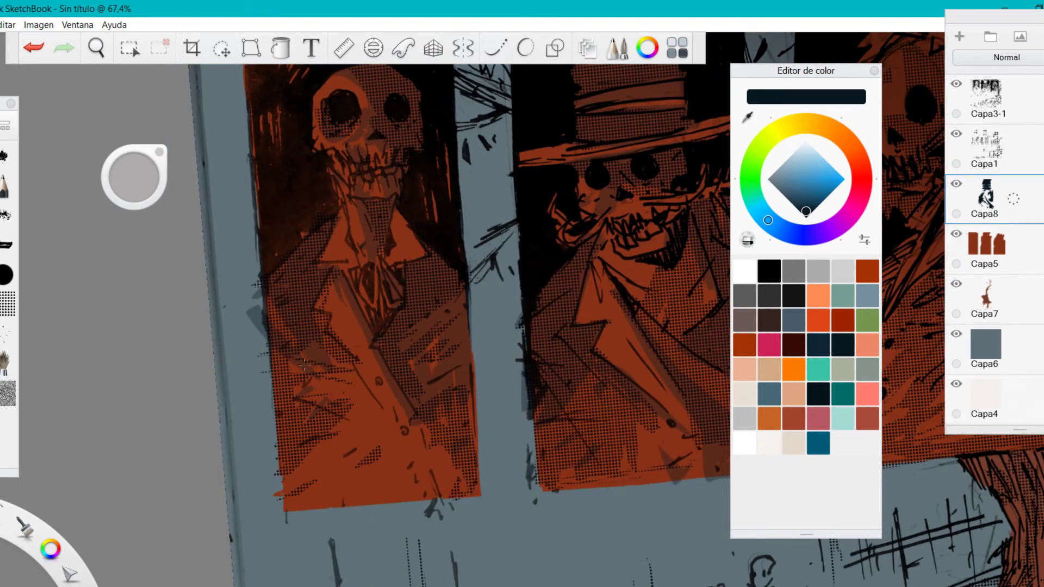
left_click_drag(322, 329, 356, 387)
left_click_drag(339, 346, 382, 443)
Step: Shade the right portrait's cloak and shoulder with near-black blue strokes, leaving streaks of red along the folds
key("space")
mouse_move(562, 197)
left_mouse_down()
mouse_move(529, 272)
mouse_move(558, 287)
mouse_move(580, 367)
mouse_move(491, 393)
mouse_move(446, 306)
left_mouse_up()
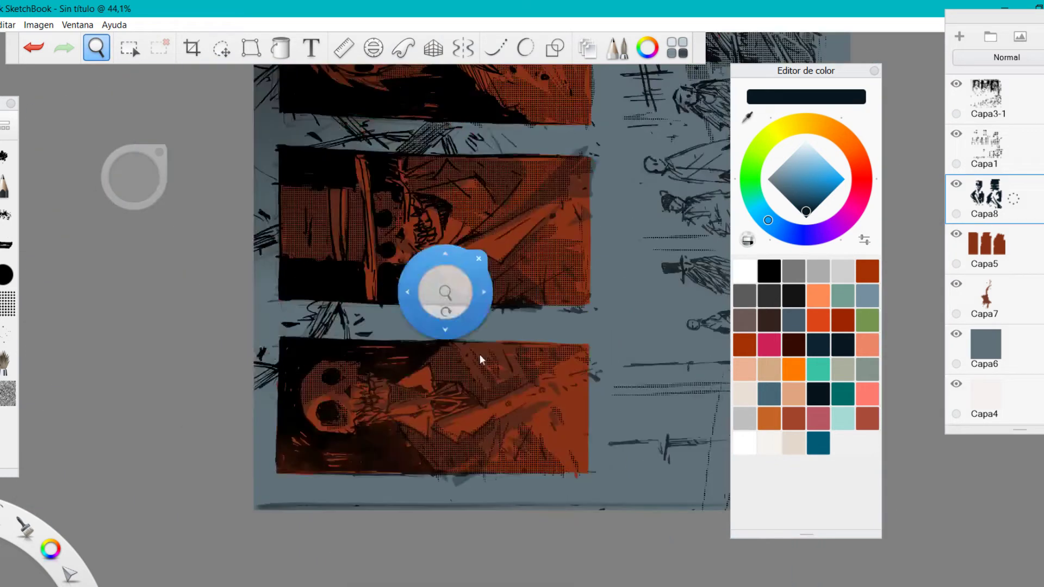
left_click_drag(480, 355, 377, 472)
left_click_drag(421, 278, 566, 225)
left_click_drag(566, 259, 392, 404)
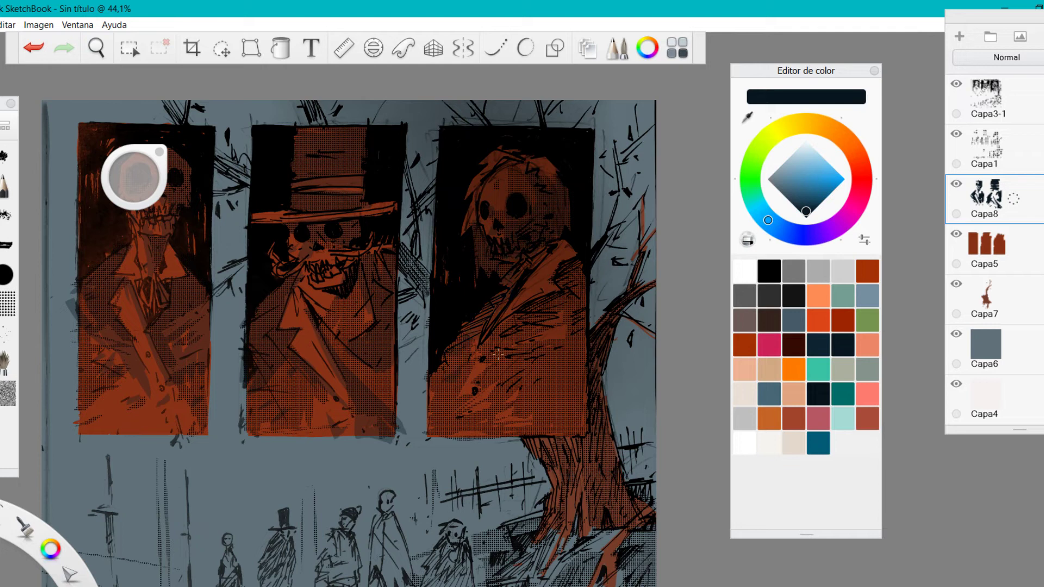
mouse_move(497, 354)
left_mouse_down()
mouse_move(484, 342)
mouse_move(530, 331)
mouse_move(523, 364)
mouse_move(533, 356)
mouse_move(571, 434)
left_mouse_up()
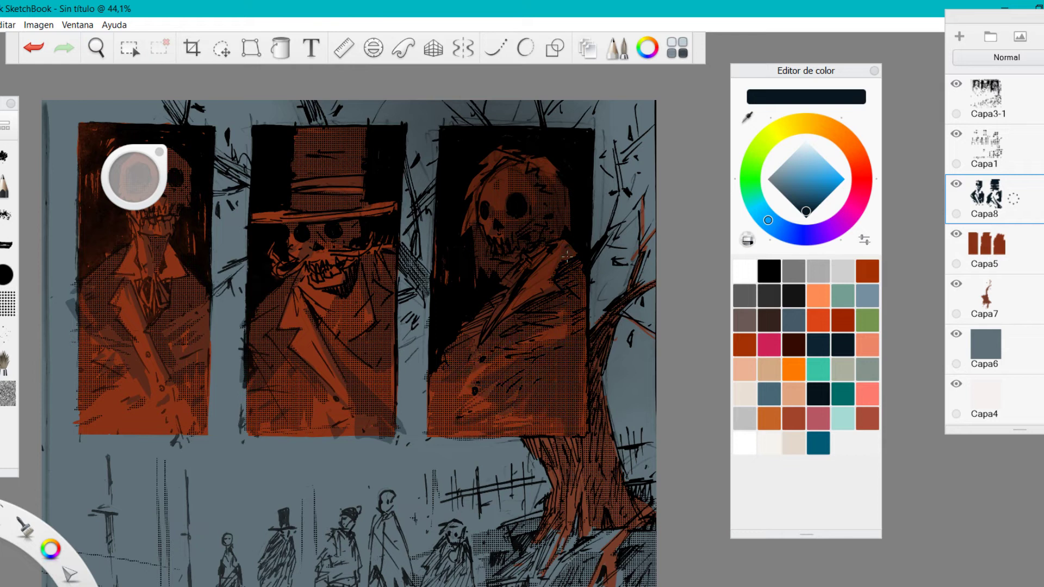
left_click_drag(567, 256, 580, 248)
mouse_move(455, 374)
left_mouse_down()
mouse_move(438, 402)
mouse_move(459, 385)
left_mouse_up()
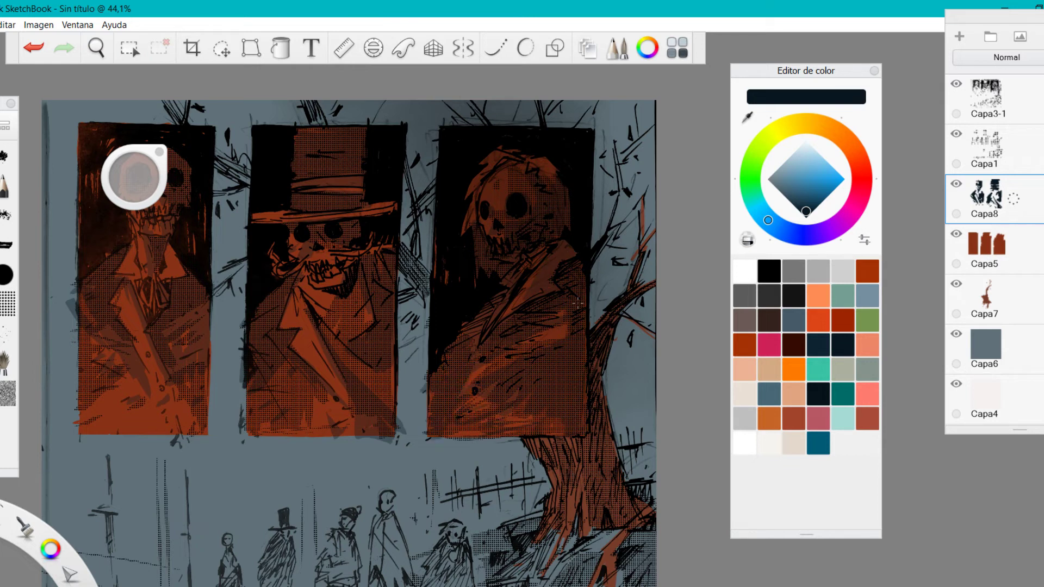
left_click_drag(512, 415, 504, 427)
Step: Erase shading around the right portrait's jaw and collar with the transparent colour, and switch back to the near-black blue
key("space")
left_click(748, 239)
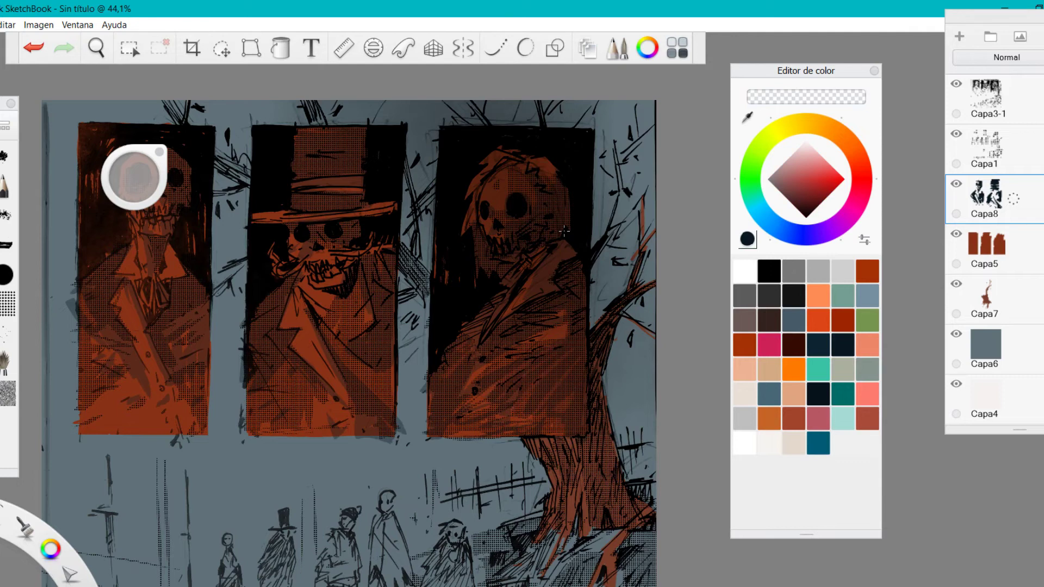
key("space")
mouse_move(538, 238)
left_mouse_down()
mouse_move(435, 308)
mouse_move(521, 413)
mouse_move(539, 238)
mouse_move(520, 237)
left_mouse_up()
left_click_drag(524, 352, 562, 201)
left_click(746, 238)
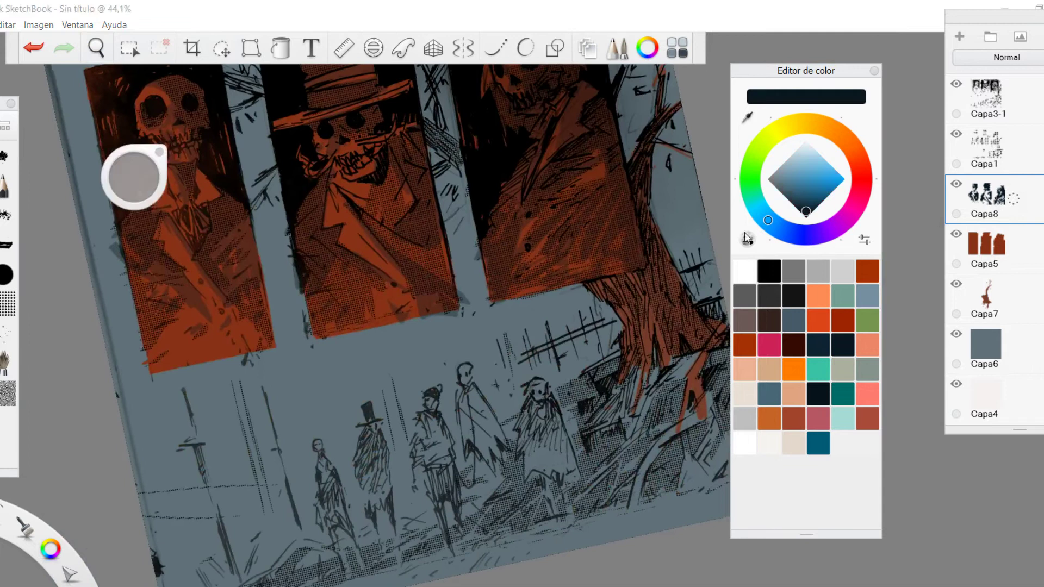
Step: Shade the rightmost small figure's cloak and add cast shadows on the ground beneath the figures
key("space")
left_click_drag(576, 375, 526, 283)
mouse_move(390, 358)
left_mouse_down()
mouse_move(473, 388)
mouse_move(519, 274)
left_mouse_up()
mouse_move(440, 409)
left_mouse_down()
mouse_move(464, 403)
mouse_move(364, 426)
left_mouse_up()
left_click_drag(584, 376, 636, 366)
mouse_move(612, 166)
left_mouse_down()
mouse_move(625, 270)
mouse_move(658, 283)
mouse_move(598, 142)
mouse_move(601, 191)
left_mouse_up()
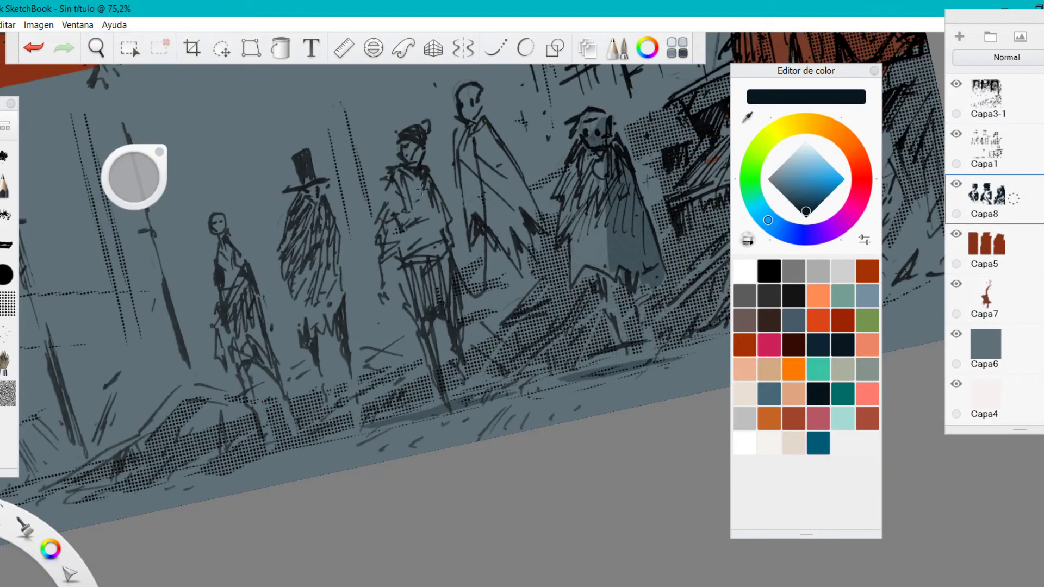
Step: Shade the shadow side of the other four small figures' clothing with the near-black blue
mouse_move(421, 189)
left_mouse_down()
mouse_move(430, 239)
mouse_move(452, 256)
mouse_move(422, 291)
left_mouse_up()
mouse_move(475, 130)
left_mouse_down()
mouse_move(471, 94)
mouse_move(512, 193)
mouse_move(473, 158)
mouse_move(497, 240)
mouse_move(532, 210)
mouse_move(429, 203)
mouse_move(554, 261)
mouse_move(501, 258)
left_mouse_up()
key("space")
mouse_move(426, 225)
left_mouse_down()
mouse_move(405, 282)
mouse_move(416, 253)
left_mouse_up()
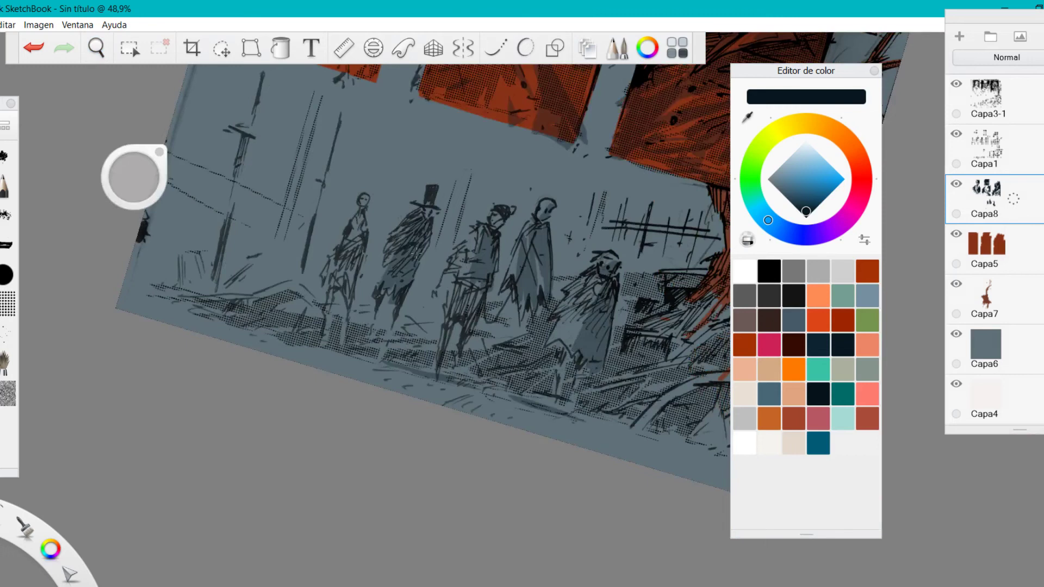
left_click_drag(358, 223, 347, 303)
Step: Shade the tree's trunk and the rocky ground around its roots with the near-black blue
key("space")
left_click_drag(530, 301, 547, 361)
left_click_drag(502, 83, 423, 202)
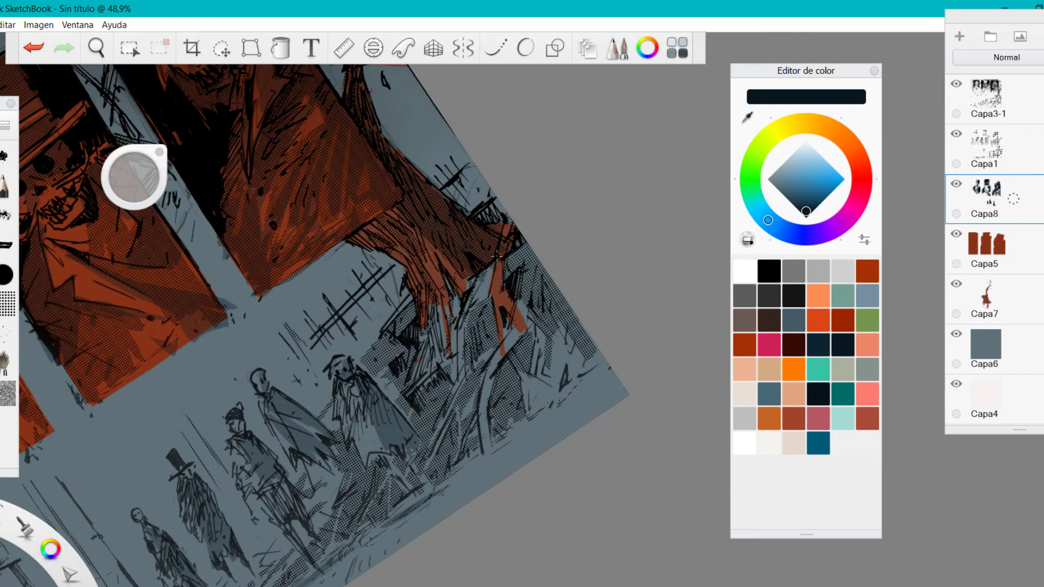
mouse_move(498, 256)
left_mouse_down()
mouse_move(522, 269)
mouse_move(560, 340)
mouse_move(576, 333)
left_mouse_up()
mouse_move(481, 272)
left_mouse_down()
mouse_move(476, 392)
mouse_move(509, 381)
mouse_move(530, 343)
mouse_move(438, 360)
mouse_move(441, 403)
mouse_move(443, 327)
mouse_move(380, 202)
left_mouse_up()
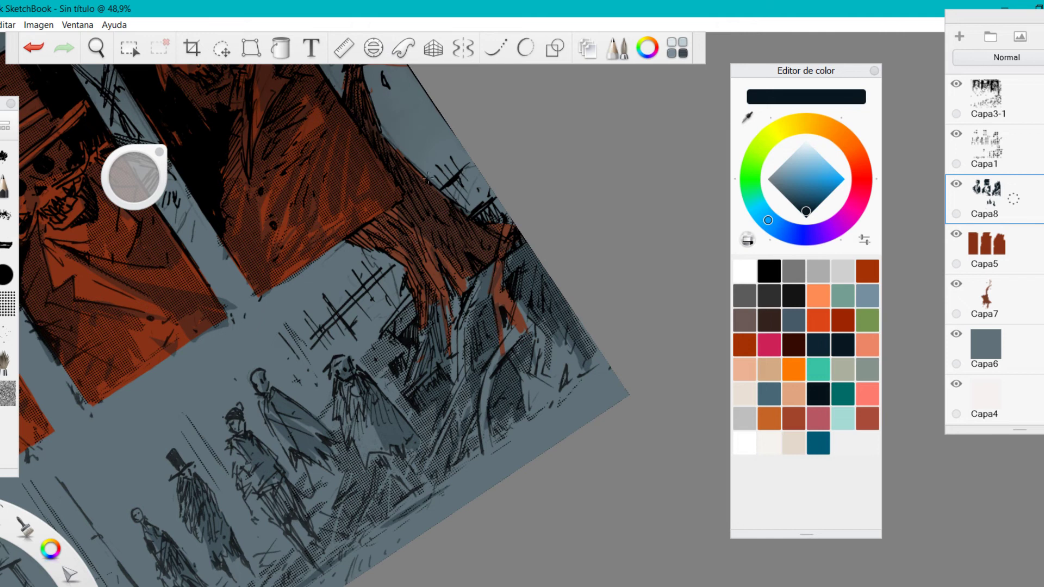
key("space")
left_click_drag(460, 177, 520, 324)
left_click_drag(548, 356, 566, 426)
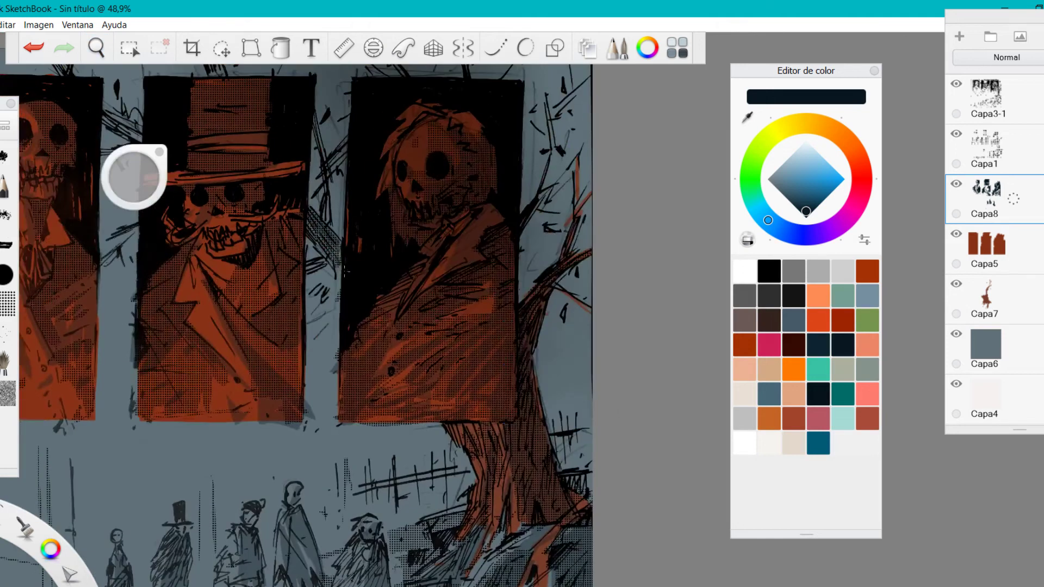
Step: Add near-black blue shadow strokes to the ground along the drawing's lower edge and right corner
key("space")
left_click_drag(426, 204, 475, 269)
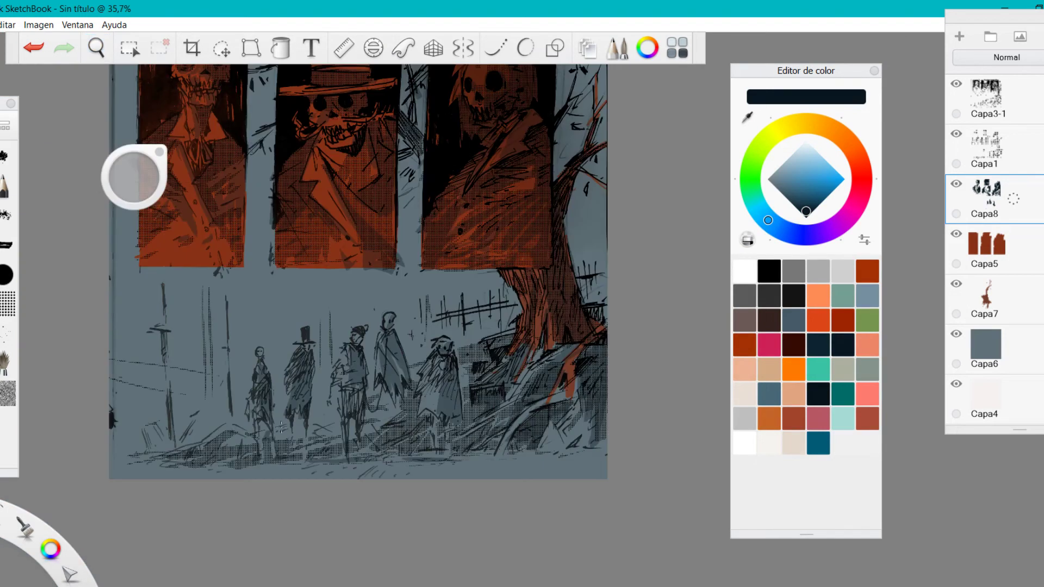
mouse_move(590, 443)
left_mouse_down()
mouse_move(533, 448)
mouse_move(589, 461)
left_mouse_up()
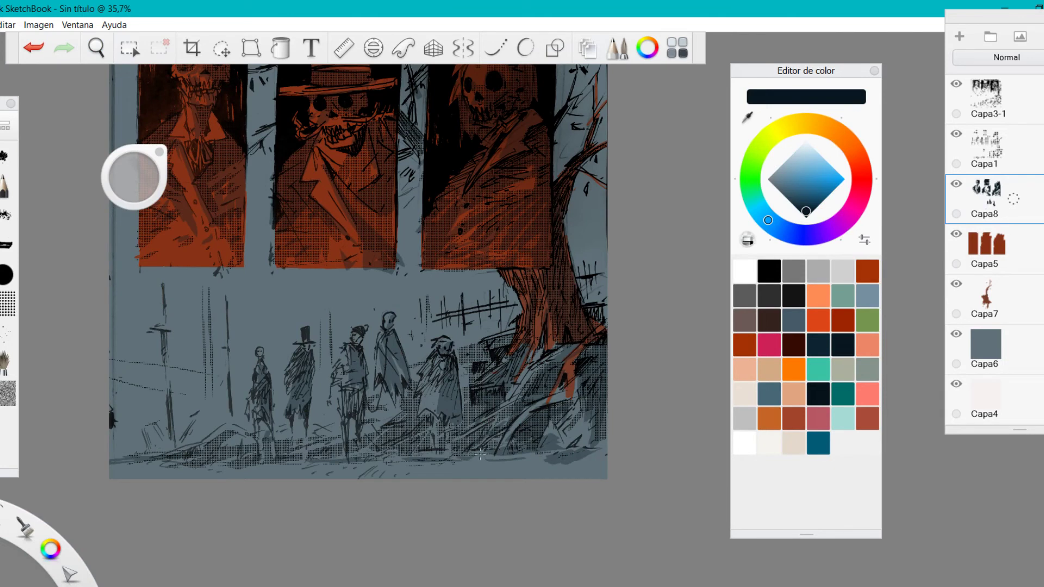
Step: Add a new layer above the topmost ink layer, Capa3-1
key("space")
left_click_drag(501, 389, 489, 348)
left_click(1007, 137)
left_click(987, 91)
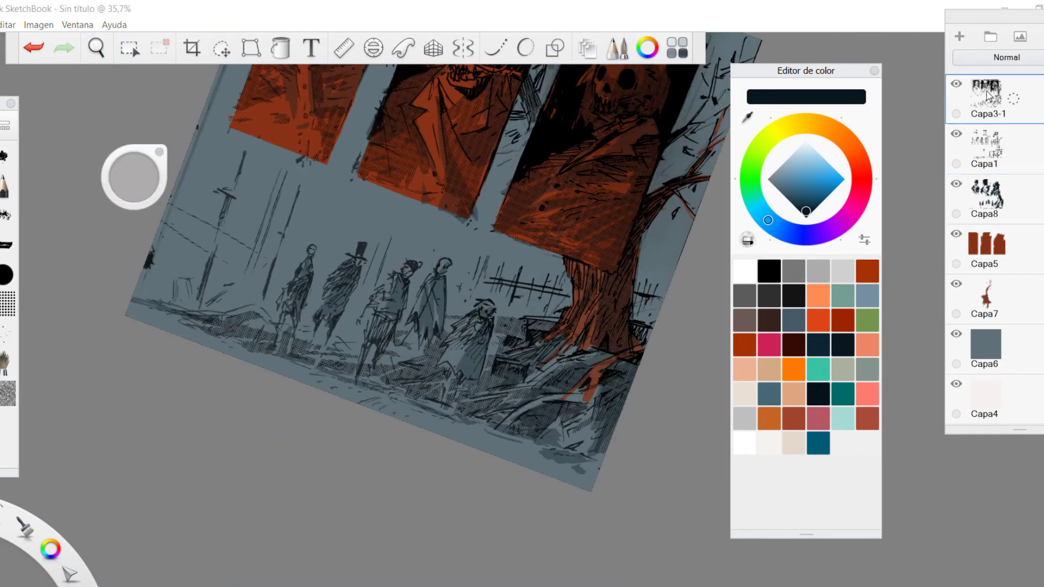
left_click(960, 87)
left_click(959, 86)
left_click(960, 38)
Step: Choose the custom ink brush with black as its colour and change its brush type to Estándar
key("space")
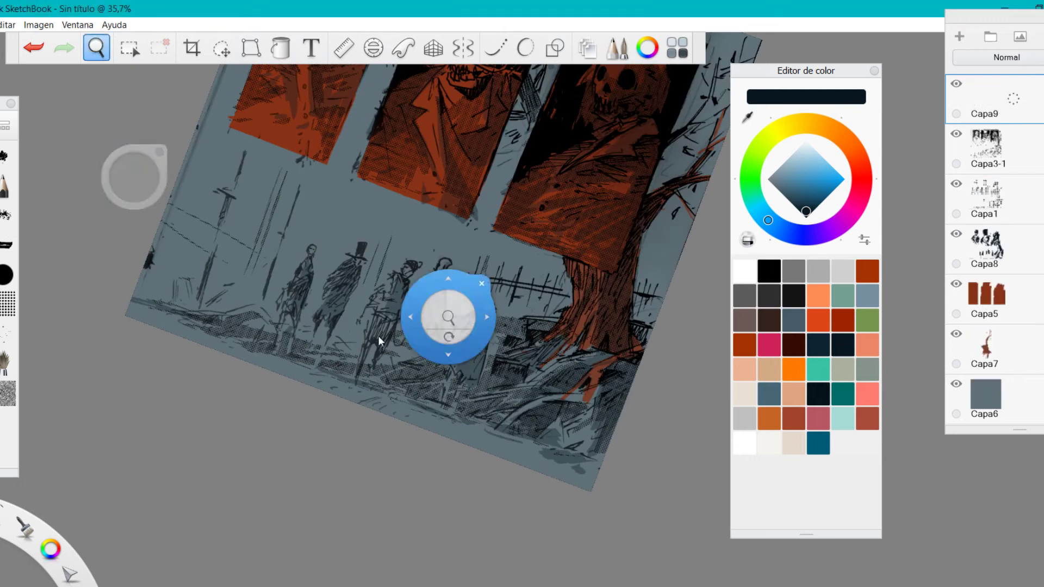
left_click_drag(377, 335, 489, 396)
left_click_drag(490, 355, 388, 293)
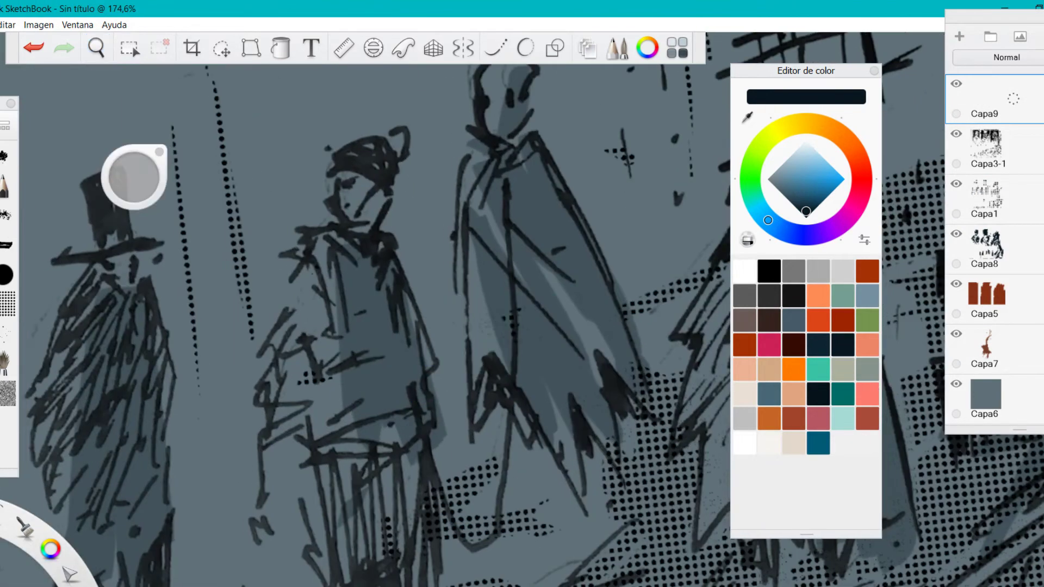
left_click(6, 157)
left_click(771, 269)
left_click(352, 216)
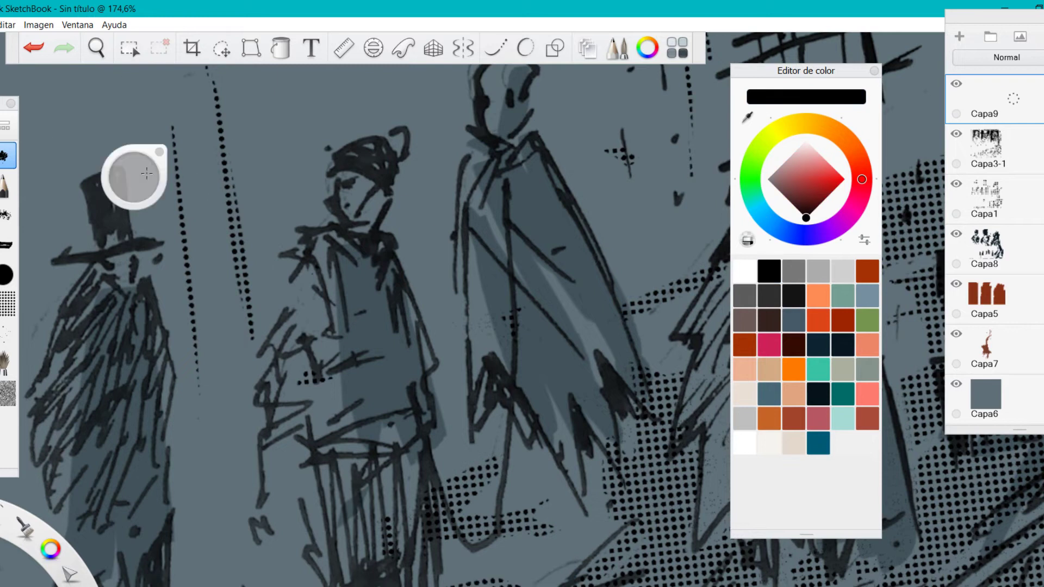
mouse_move(327, 174)
left_mouse_down()
mouse_move(384, 175)
mouse_move(378, 169)
left_mouse_up()
key("ctrl+alt+b")
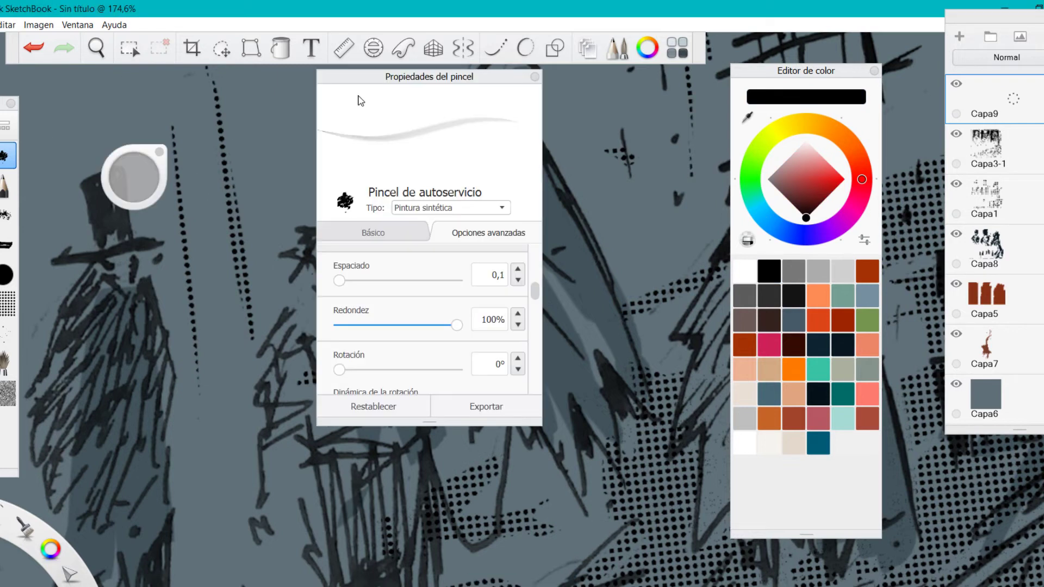
left_click(506, 216)
left_click(490, 220)
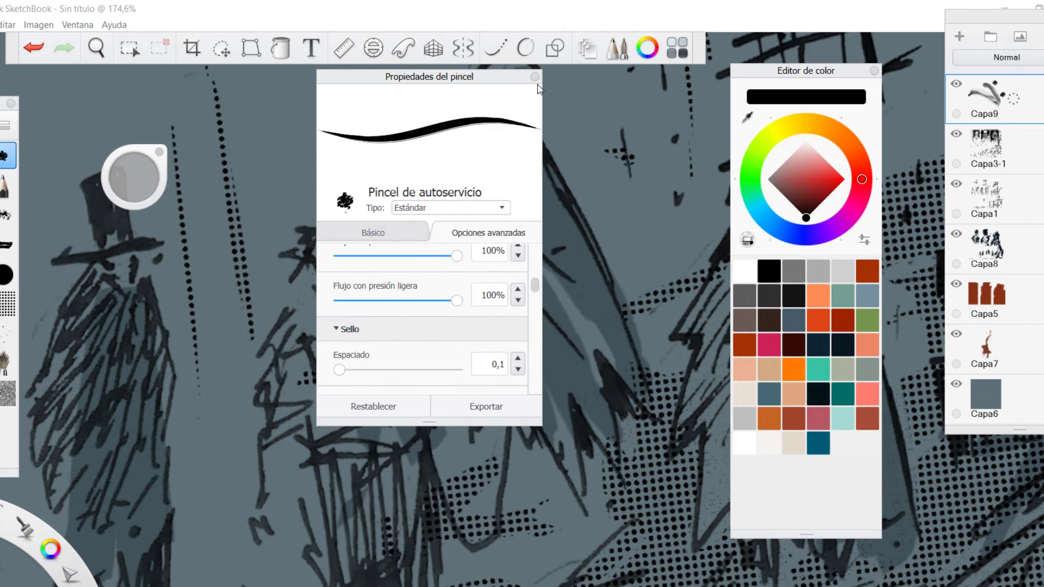
left_click(535, 77)
Step: Ink the central small figure's cap, face, scarf, coat front and shoulder with bold black lines
mouse_move(370, 181)
left_mouse_down()
mouse_move(361, 167)
mouse_move(381, 170)
left_mouse_up()
mouse_move(337, 213)
left_mouse_down()
mouse_move(376, 240)
mouse_move(333, 336)
mouse_move(346, 332)
left_mouse_up()
left_click_drag(340, 244, 351, 321)
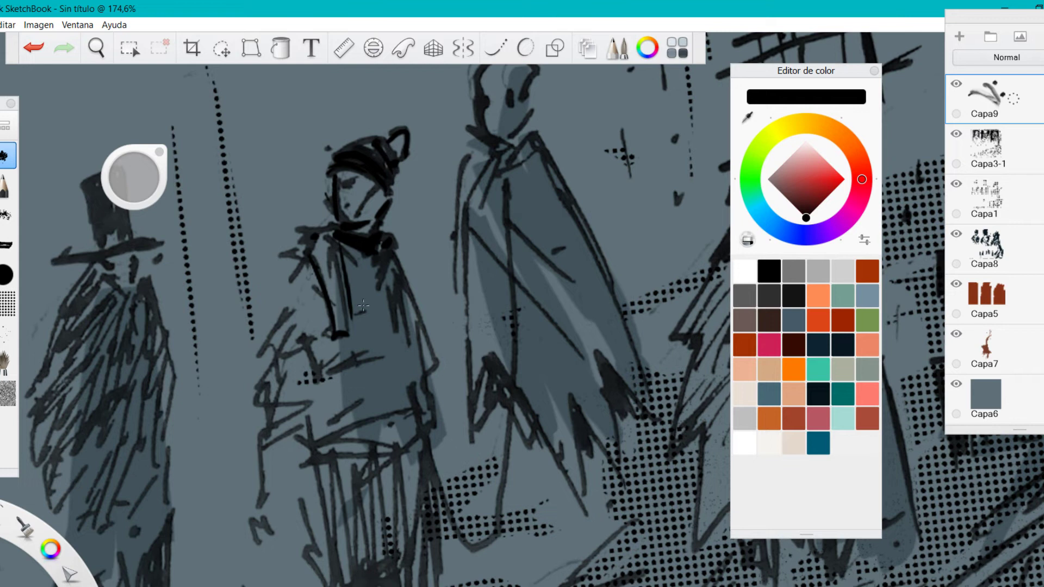
left_click_drag(382, 252, 393, 307)
left_click_drag(404, 305, 404, 322)
mouse_move(304, 249)
left_mouse_down()
mouse_move(261, 427)
mouse_move(254, 515)
left_mouse_up()
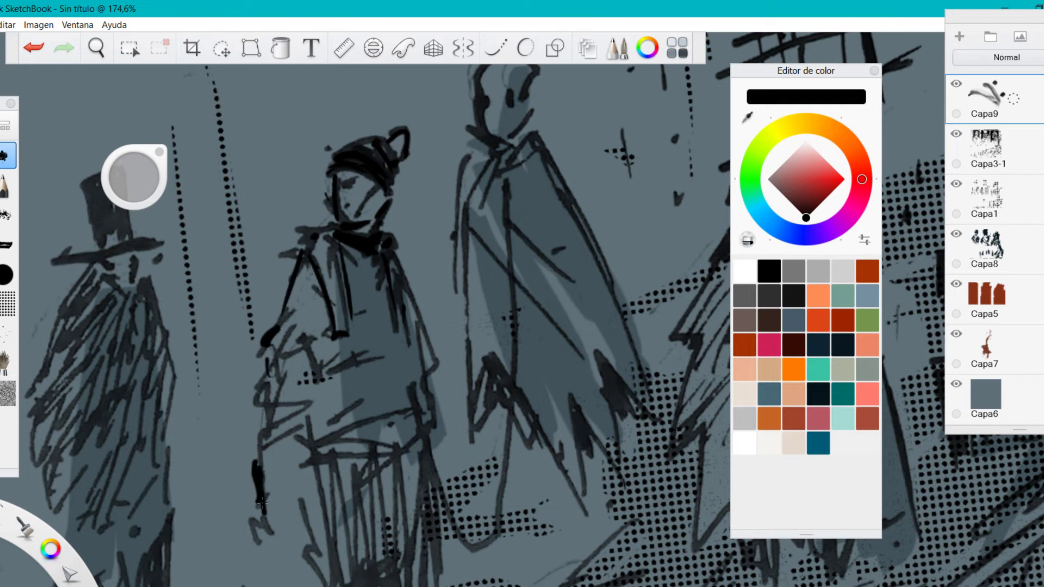
Step: Ink the central figure's forearms and the rope hanging between it and the tall cloaked figure
left_click_drag(297, 409, 256, 469)
left_click_drag(279, 392, 266, 424)
mouse_move(395, 250)
left_mouse_down()
mouse_move(433, 362)
mouse_move(427, 435)
mouse_move(486, 547)
mouse_move(511, 416)
left_mouse_up()
Step: Ink the tall cloaked figure's head, eyes, collar and the upper edges of its cloak in black
mouse_move(516, 174)
left_mouse_down()
mouse_move(480, 140)
mouse_move(520, 156)
left_mouse_up()
left_click_drag(538, 130, 524, 158)
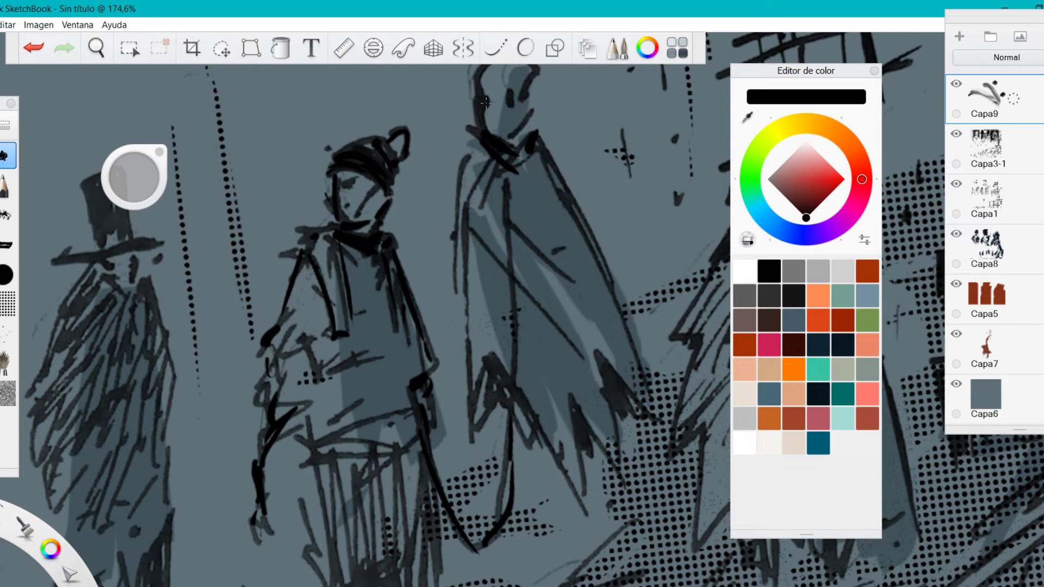
left_click_drag(516, 95, 518, 104)
mouse_move(516, 98)
left_mouse_down()
mouse_move(500, 200)
mouse_move(465, 238)
left_mouse_up()
left_click_drag(461, 170, 505, 157)
left_click_drag(466, 154, 544, 171)
left_click_drag(519, 204, 534, 174)
left_click_drag(522, 251, 580, 366)
left_click_drag(449, 244, 454, 427)
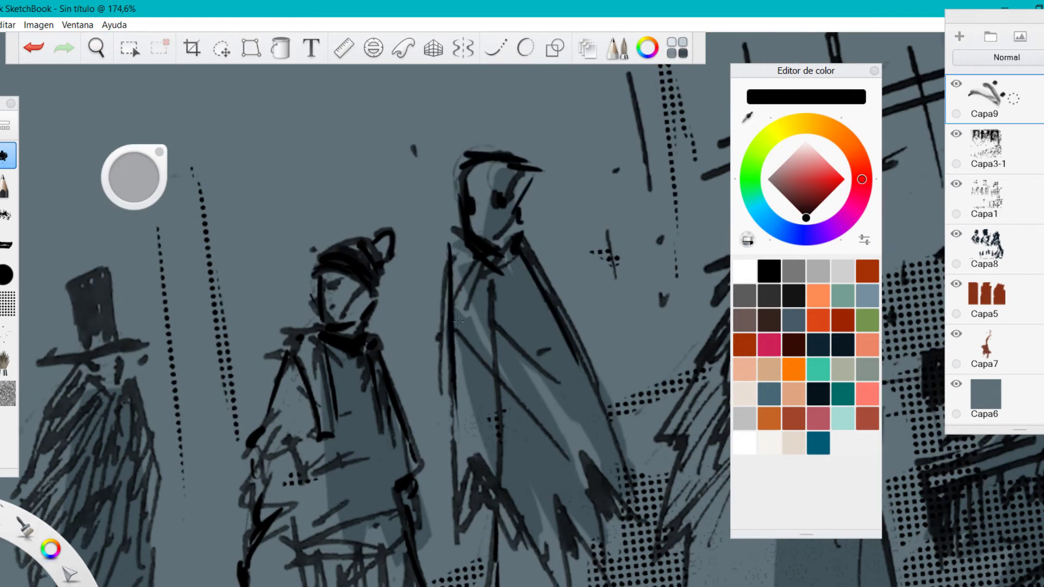
Step: Ink the tall figure's cloak sides, folds and jagged hem with bold black strokes
left_click_drag(456, 326, 462, 526)
mouse_move(453, 538)
left_mouse_down()
mouse_move(477, 440)
mouse_move(510, 534)
left_mouse_up()
left_click_drag(532, 575, 534, 581)
left_click_drag(500, 489, 555, 586)
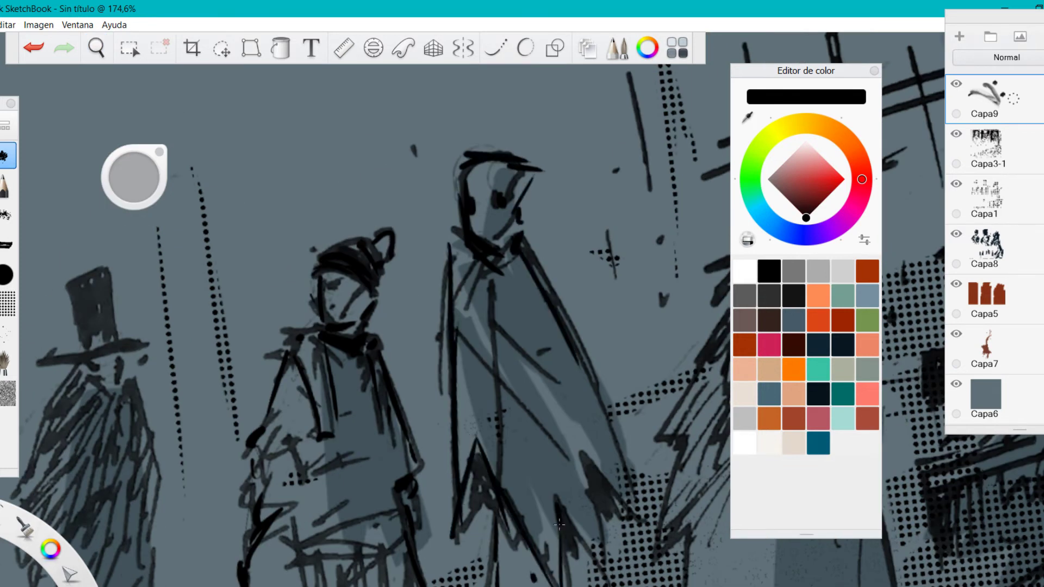
left_click_drag(556, 503, 578, 549)
left_click_drag(571, 434, 609, 586)
left_click_drag(590, 409, 620, 524)
left_click_drag(525, 265, 616, 435)
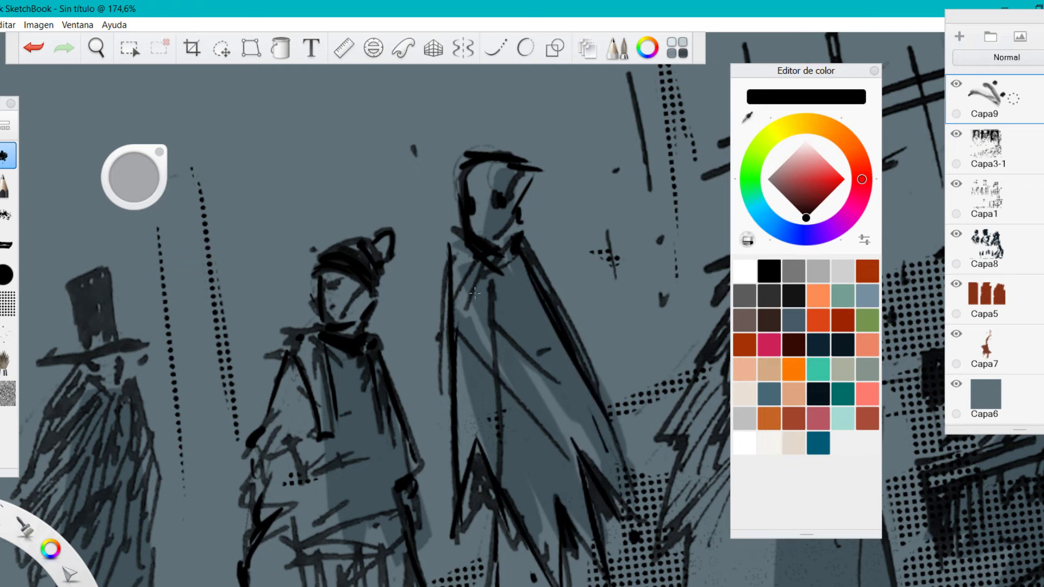
left_click_drag(460, 281, 519, 327)
Step: Ink the central figure's waist, skirt folds and legs with bold black strokes
key("space")
mouse_move(521, 182)
left_mouse_down()
mouse_move(474, 401)
mouse_move(538, 282)
mouse_move(477, 317)
left_mouse_up()
left_click_drag(484, 266, 511, 223)
left_click_drag(430, 308, 436, 326)
left_click_drag(462, 298, 421, 330)
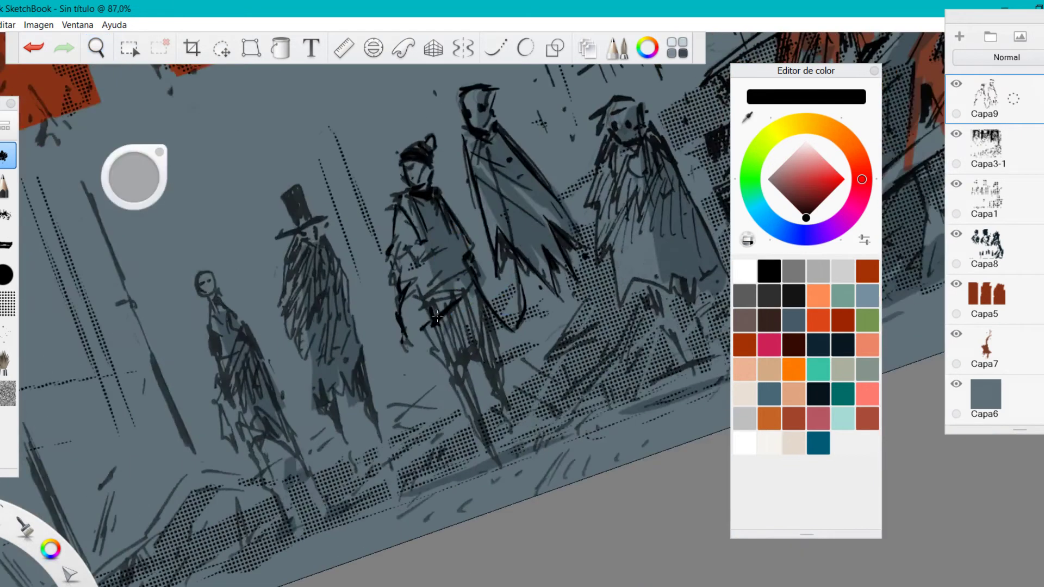
left_click_drag(450, 375, 431, 329)
mouse_move(484, 451)
left_mouse_down()
mouse_move(445, 369)
mouse_move(469, 338)
left_mouse_up()
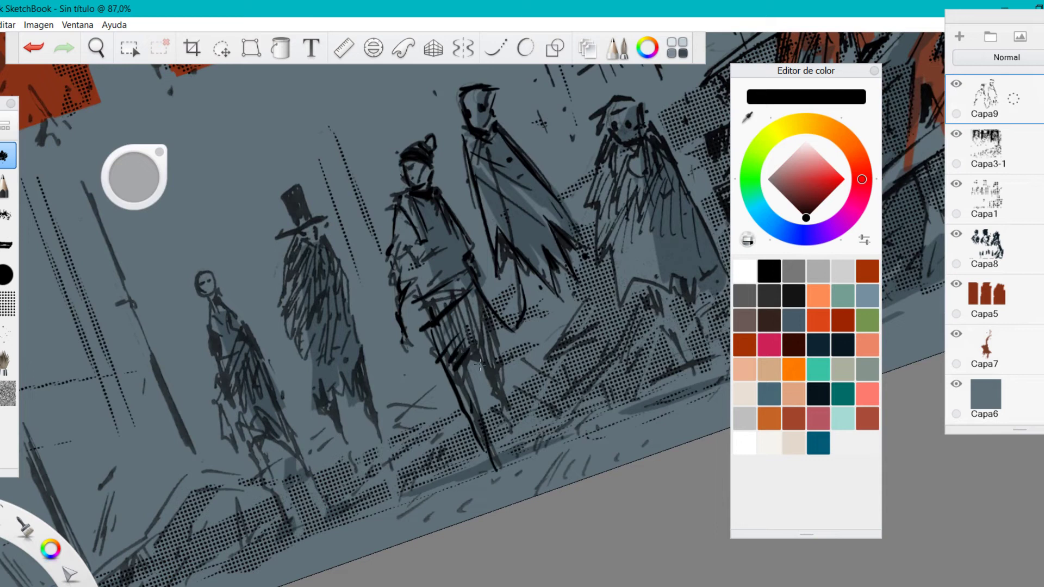
left_click_drag(486, 303, 497, 392)
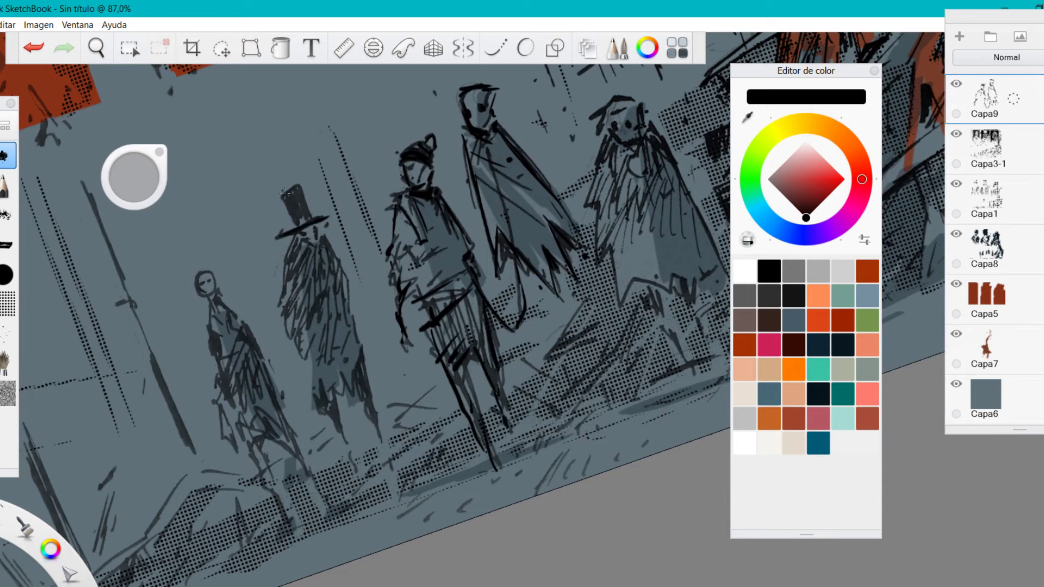
Step: Ink the top-hatted figure's hat, coat folds and legs with bold black strokes
left_click_drag(288, 256, 295, 348)
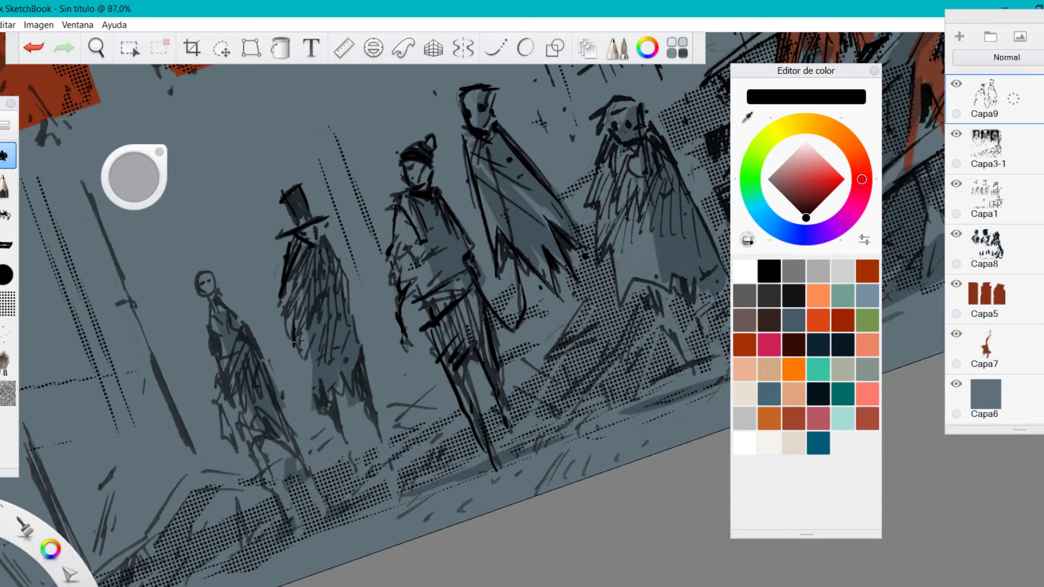
mouse_move(329, 247)
left_mouse_down()
mouse_move(356, 302)
mouse_move(283, 316)
left_mouse_up()
left_click_drag(332, 265, 331, 387)
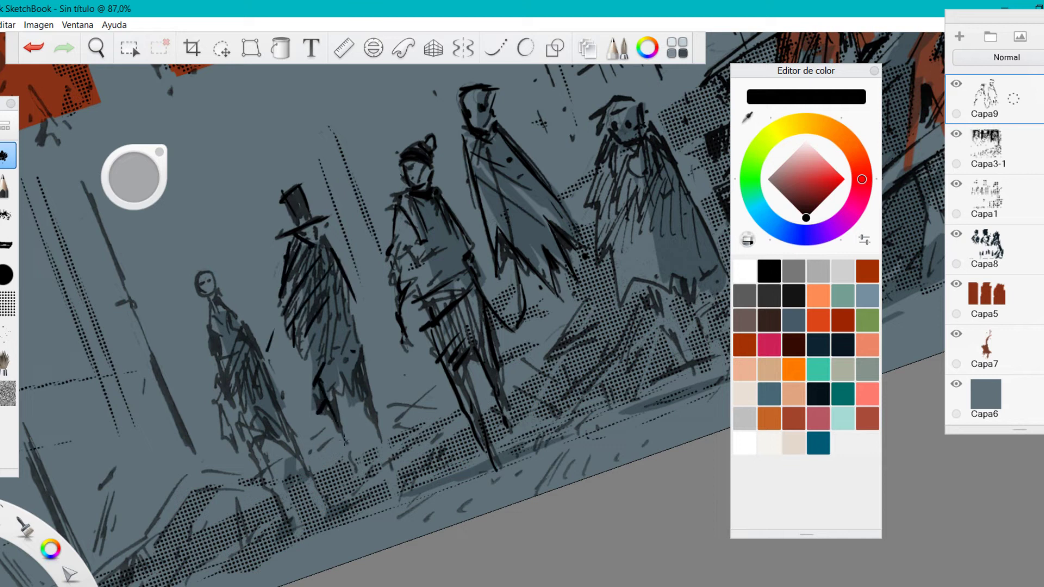
mouse_move(379, 438)
left_mouse_down()
mouse_move(386, 479)
mouse_move(347, 311)
left_mouse_up()
Step: Ink the rightmost hooded figure's hood, face and ragged cloak edges in black
key("space")
mouse_move(506, 160)
left_mouse_down()
mouse_move(485, 164)
mouse_move(502, 175)
mouse_move(389, 263)
left_mouse_up()
key("space")
left_click_drag(571, 307, 485, 350)
left_click_drag(589, 232, 617, 209)
left_click_drag(593, 234, 504, 283)
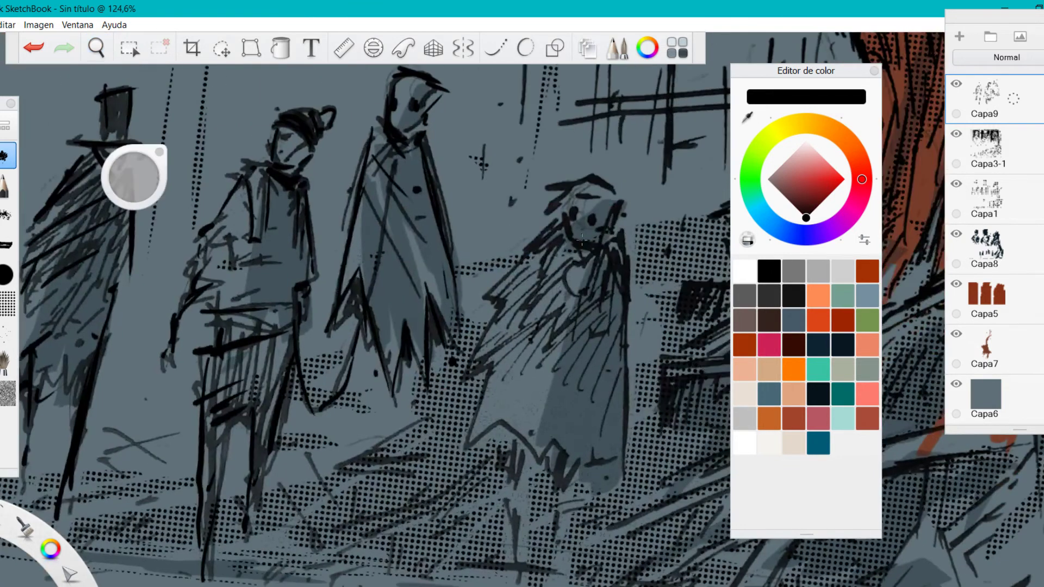
mouse_move(555, 225)
left_mouse_down()
mouse_move(496, 281)
mouse_move(471, 365)
mouse_move(455, 375)
left_mouse_up()
left_click_drag(501, 359, 464, 456)
left_click_drag(624, 300, 628, 457)
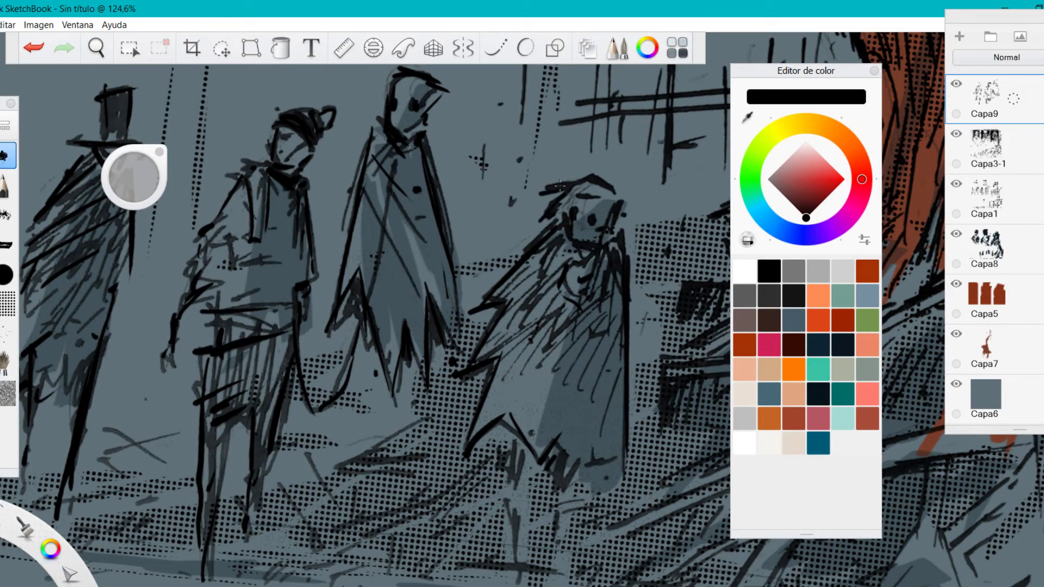
left_click_drag(543, 422, 604, 393)
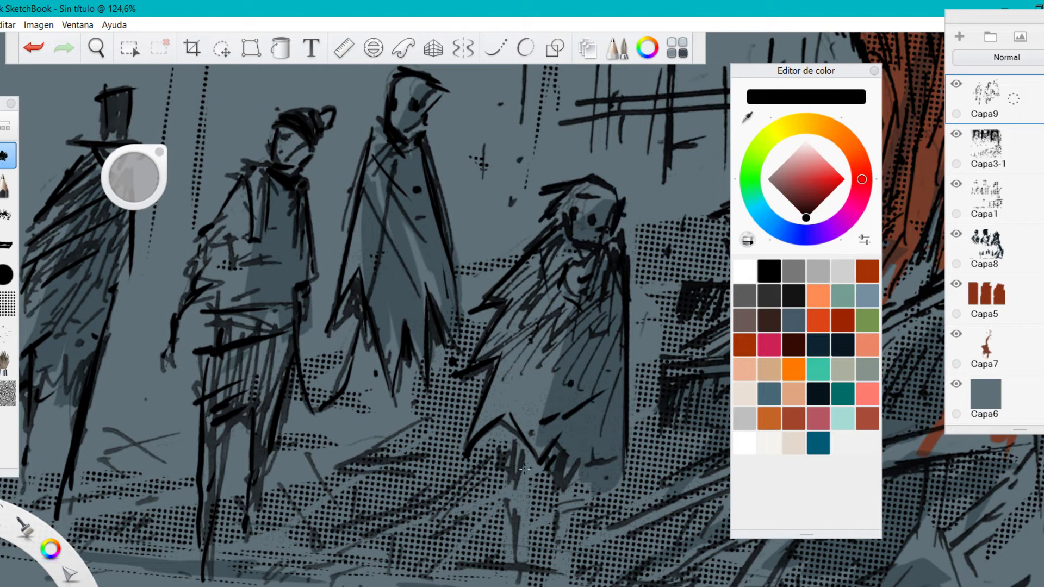
Step: Ink the rightmost hooded figure's legs with short black strokes below the cloak
left_click_drag(511, 427, 523, 502)
left_click_drag(522, 463, 526, 503)
left_click_drag(518, 525, 521, 577)
left_click_drag(558, 473, 549, 566)
Step: Ink the smallest figure's head, neck and the sides of its cape in black
key("space")
mouse_move(482, 372)
left_mouse_down()
mouse_move(446, 418)
mouse_move(451, 389)
mouse_move(427, 375)
mouse_move(468, 440)
mouse_move(558, 438)
left_mouse_up()
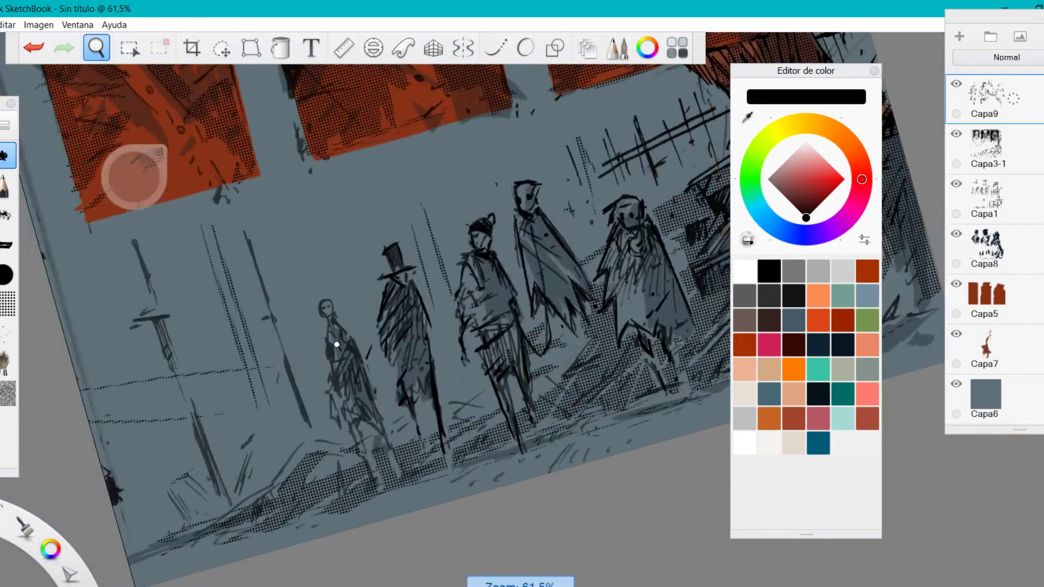
left_click_drag(333, 342, 348, 320)
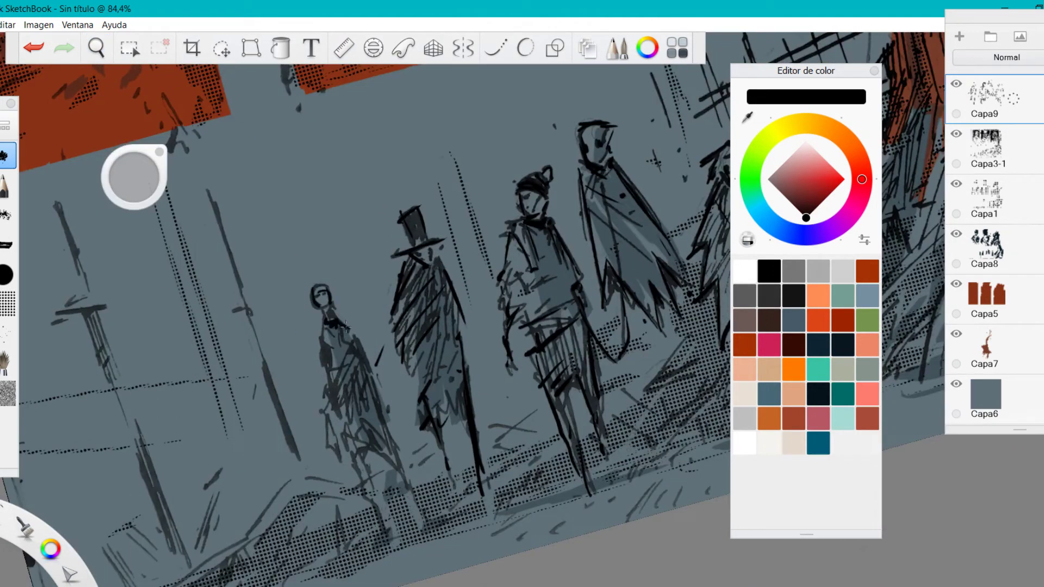
left_click_drag(332, 360, 324, 393)
left_click_drag(354, 344, 337, 392)
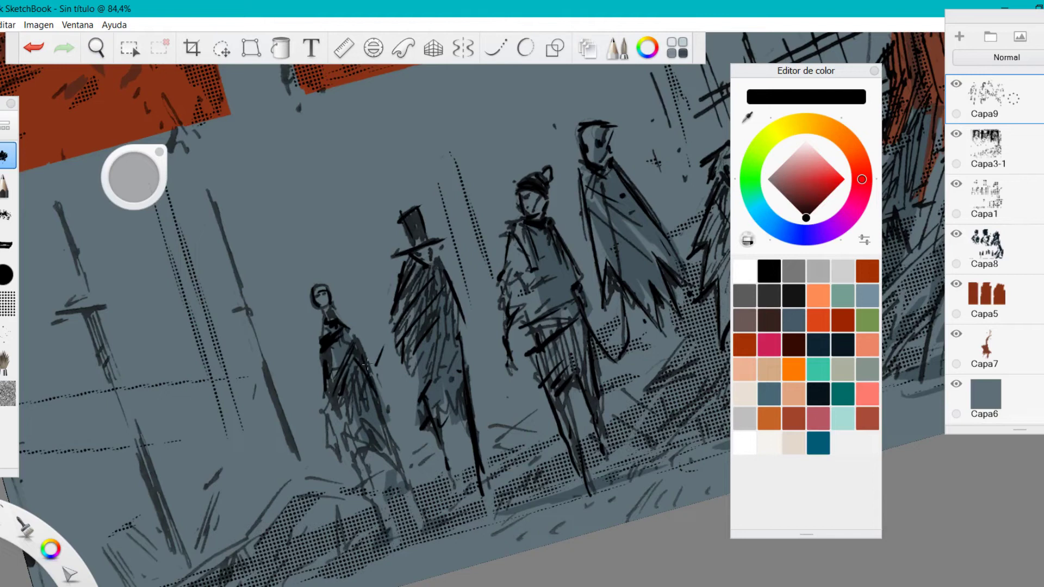
left_click_drag(357, 341, 384, 408)
left_click_drag(392, 433, 396, 450)
Step: Ink the smallest figure's lower hem and legs with bold black strokes
left_click_drag(325, 429, 338, 420)
mouse_move(338, 412)
left_mouse_down()
mouse_move(335, 447)
mouse_move(350, 457)
left_mouse_up()
left_click_drag(347, 445, 371, 419)
left_click_drag(354, 456, 383, 528)
left_click_drag(385, 435, 404, 474)
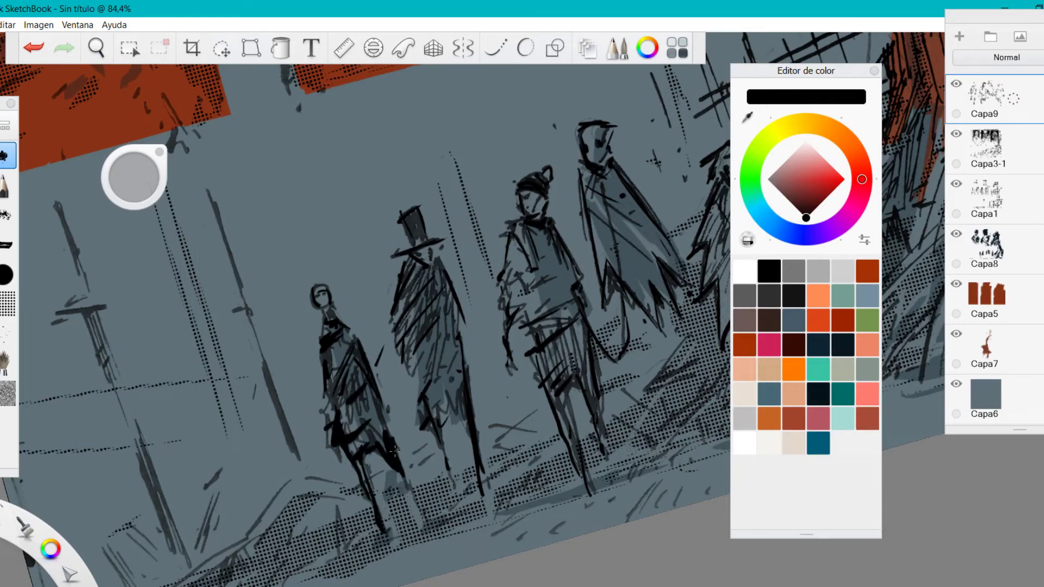
Step: Add black hatching to the lower folds of the top-hatted figure's coat
left_click_drag(437, 373, 430, 381)
mouse_move(441, 326)
left_mouse_down()
mouse_move(403, 371)
mouse_move(405, 385)
left_mouse_up()
left_click_drag(424, 387, 410, 404)
left_click_drag(446, 369, 427, 392)
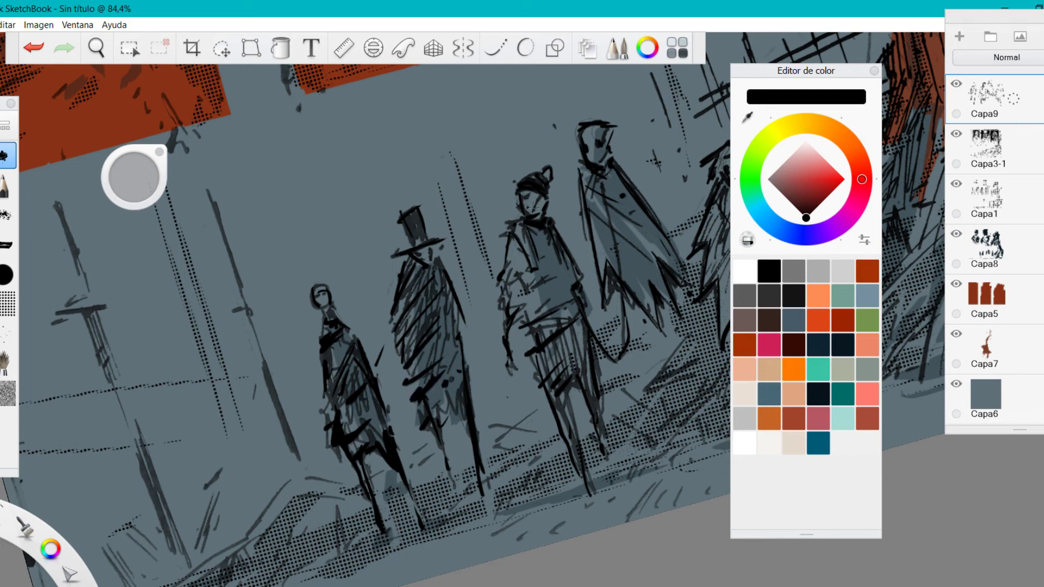
Step: Compare the whole page with the Capa9 inking and the Capa5 portrait colour hidden and shown
key("space")
left_click_drag(525, 194, 569, 329)
left_click_drag(604, 308, 617, 312)
left_click_drag(583, 352, 473, 506)
left_click(958, 89)
left_click(958, 89)
key("space")
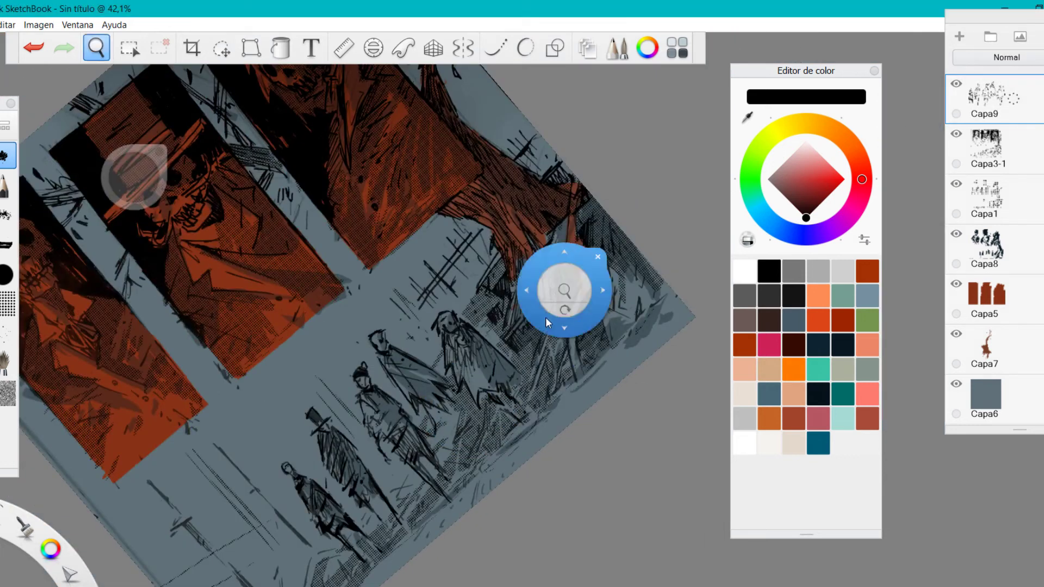
left_click_drag(590, 333, 582, 436)
key("space")
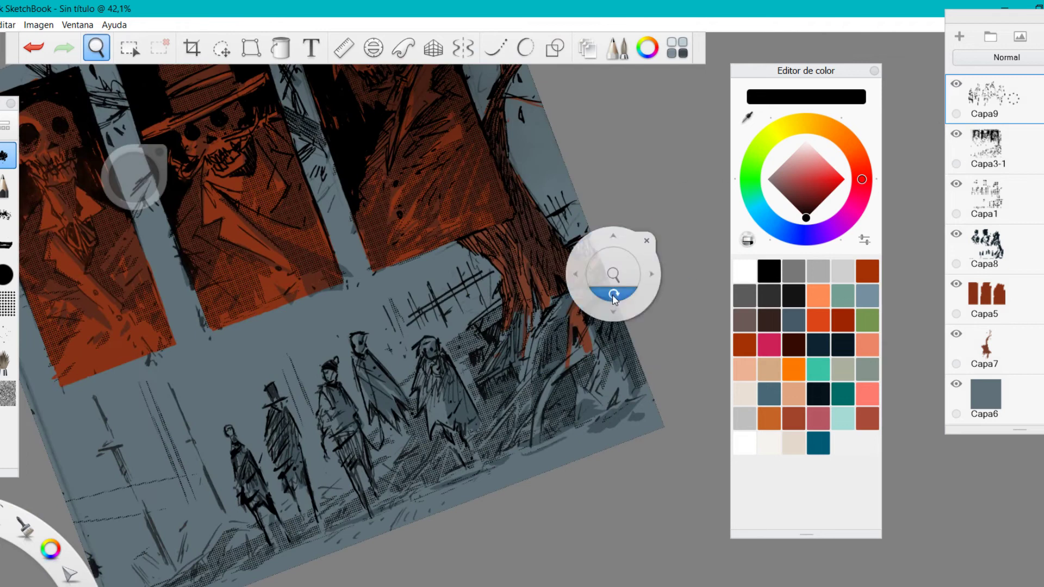
left_click_drag(611, 286, 613, 433)
left_click(957, 285)
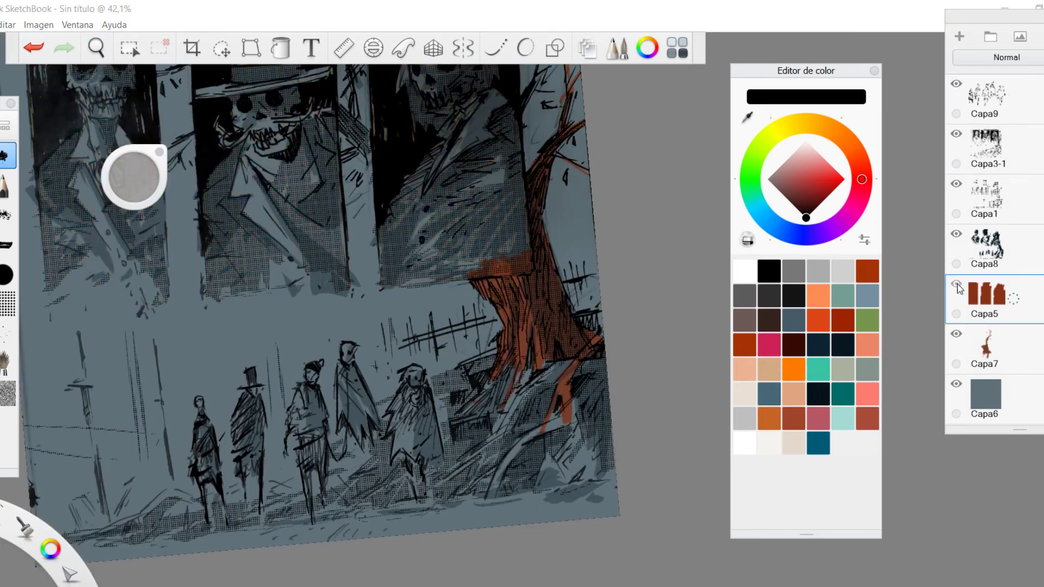
left_click(958, 285)
Step: Make Capa7 the active layer and hide the Capa5 portrait colour layer
left_click(1037, 328)
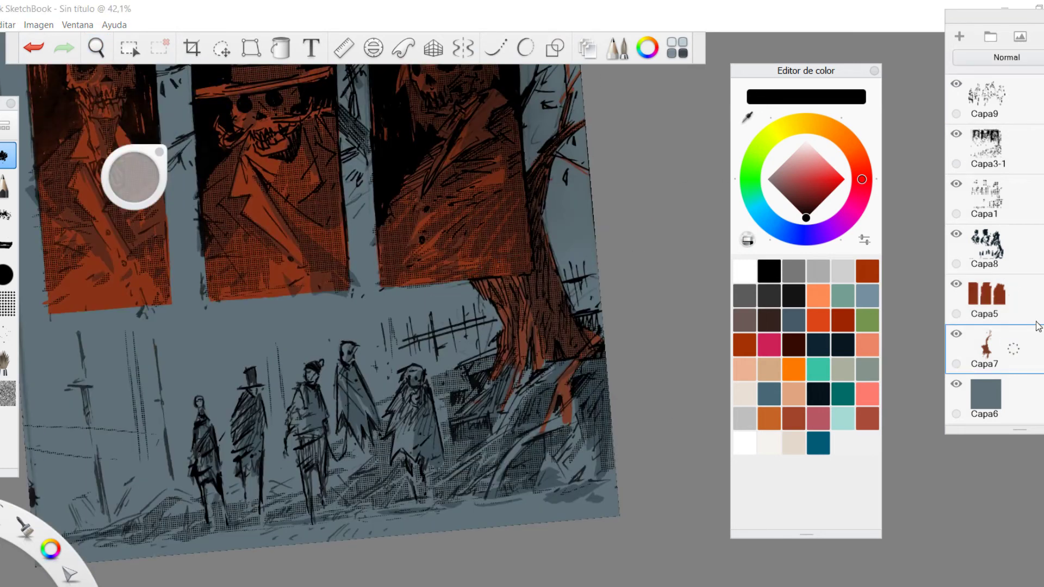
left_click(957, 334)
left_click(958, 333)
left_click(957, 284)
Step: Sample the tree's reddish brown and paint the branches between the middle and right portraits
key("space")
left_click_drag(602, 347, 661, 312)
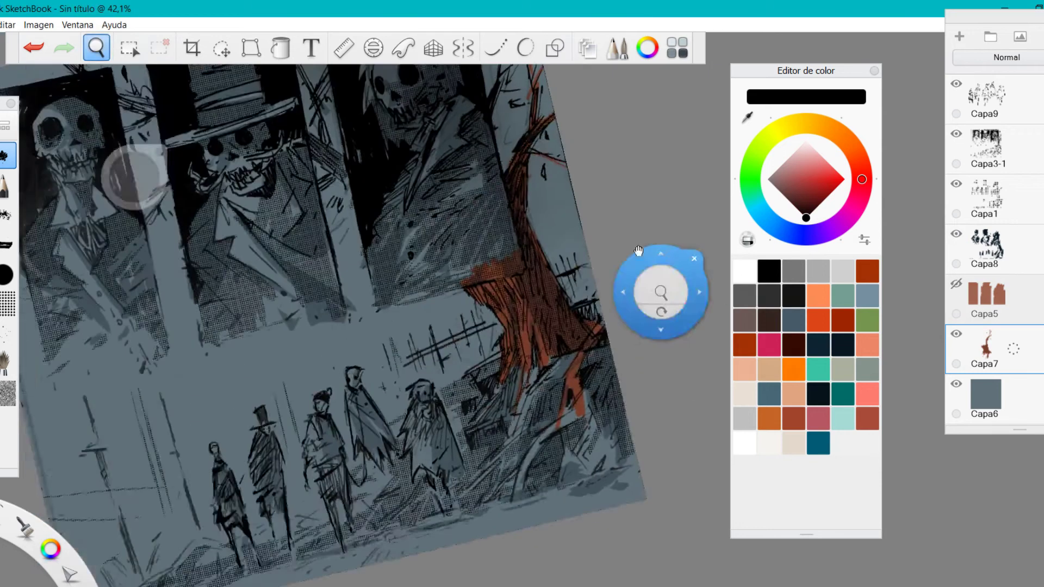
left_click_drag(638, 250, 624, 338)
left_click(748, 116)
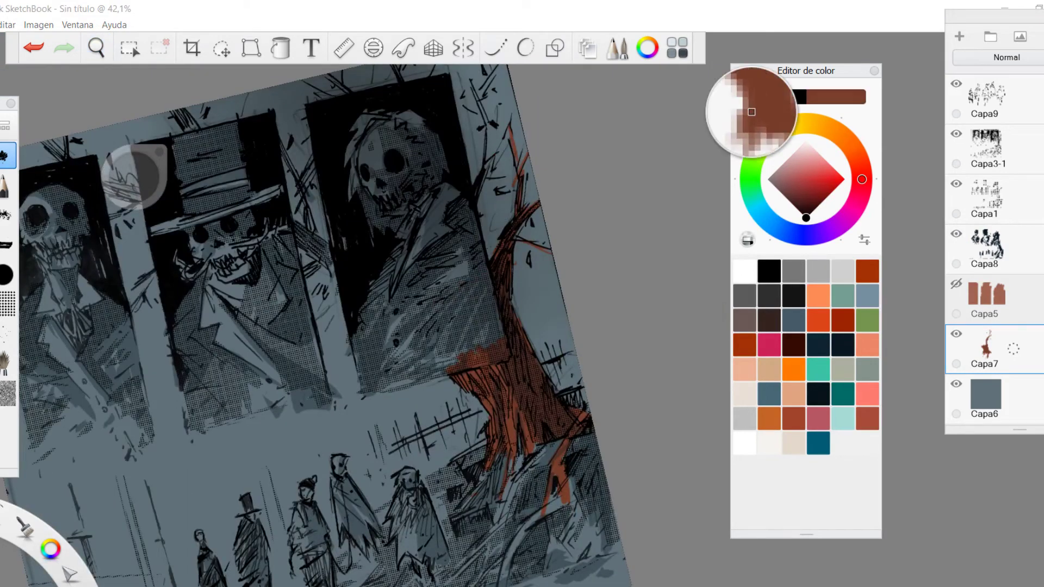
left_click_drag(751, 112, 751, 109)
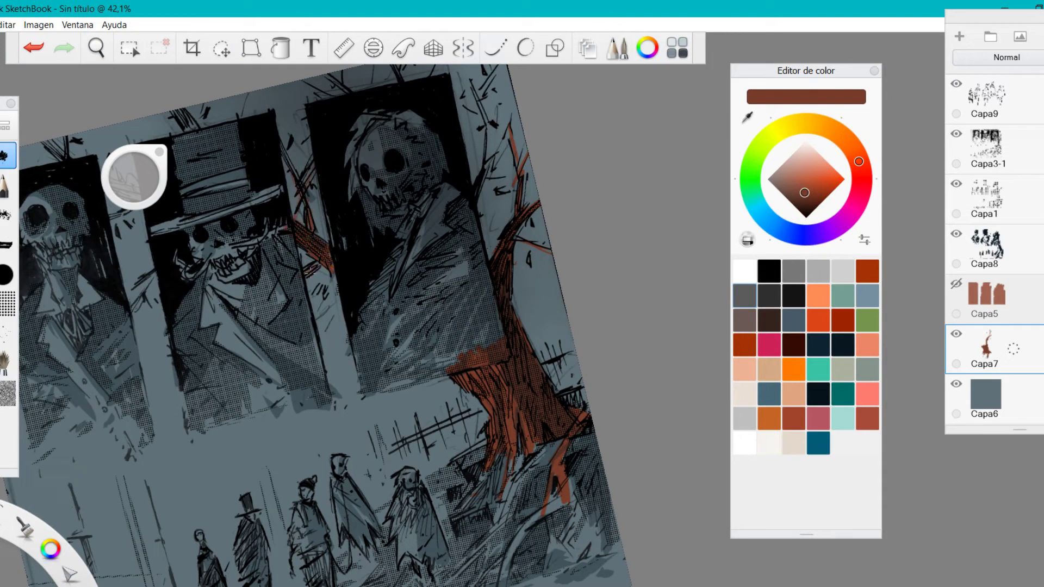
Step: Paint the tree's roots in reddish brown down the slope and along the ground beneath the figures
left_click_drag(508, 426, 613, 331)
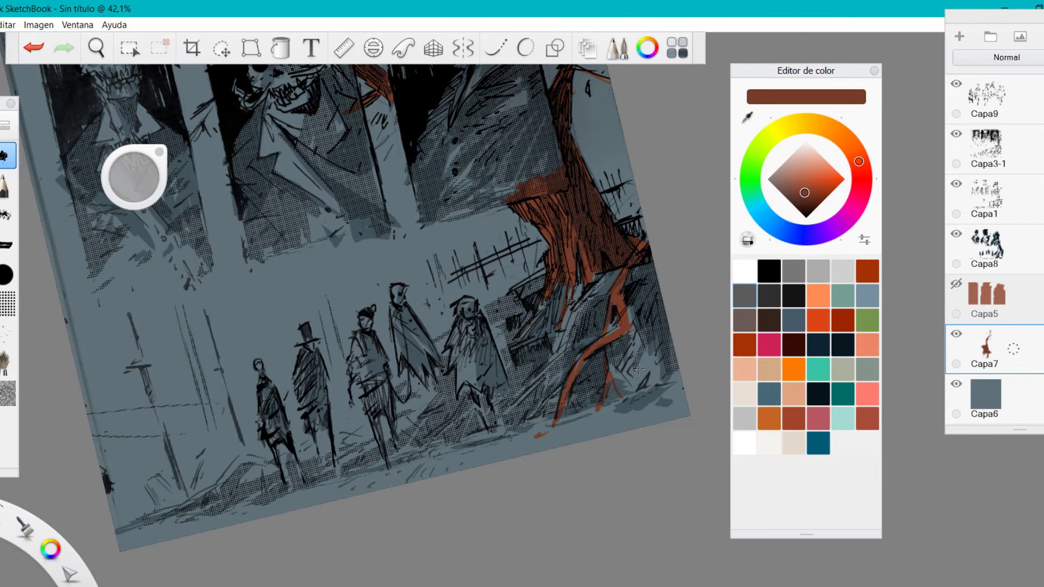
left_click_drag(561, 333, 562, 336)
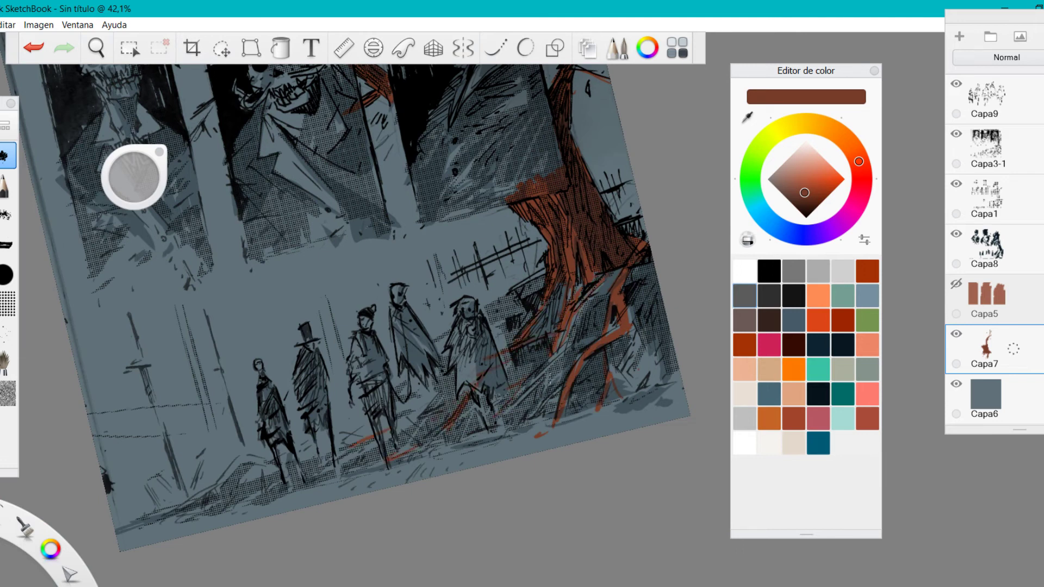
left_click_drag(523, 393, 450, 460)
left_click_drag(550, 358, 538, 431)
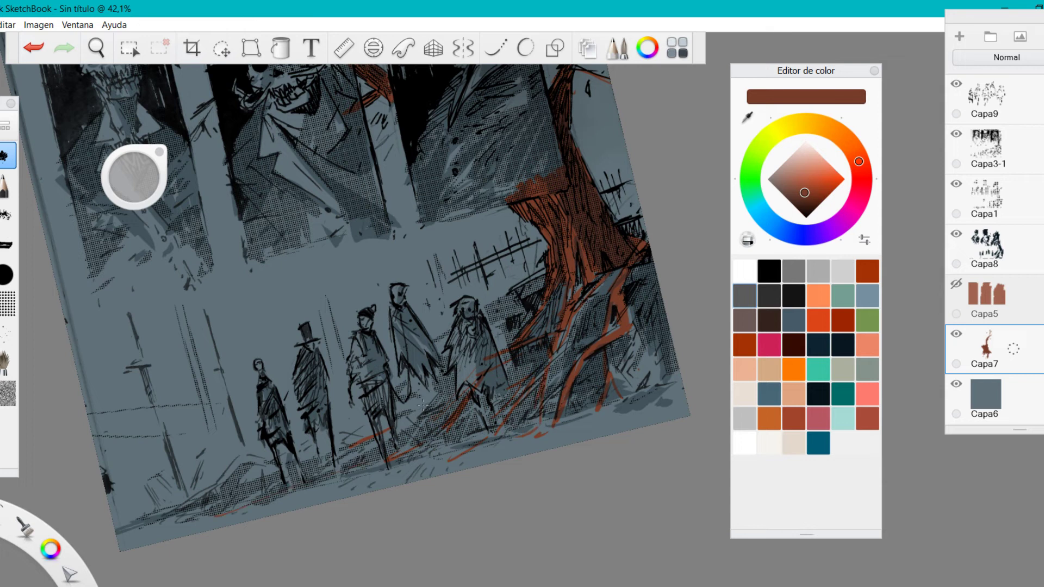
mouse_move(211, 515)
left_mouse_down()
mouse_move(333, 459)
mouse_move(347, 470)
left_mouse_up()
left_click_drag(117, 528, 261, 490)
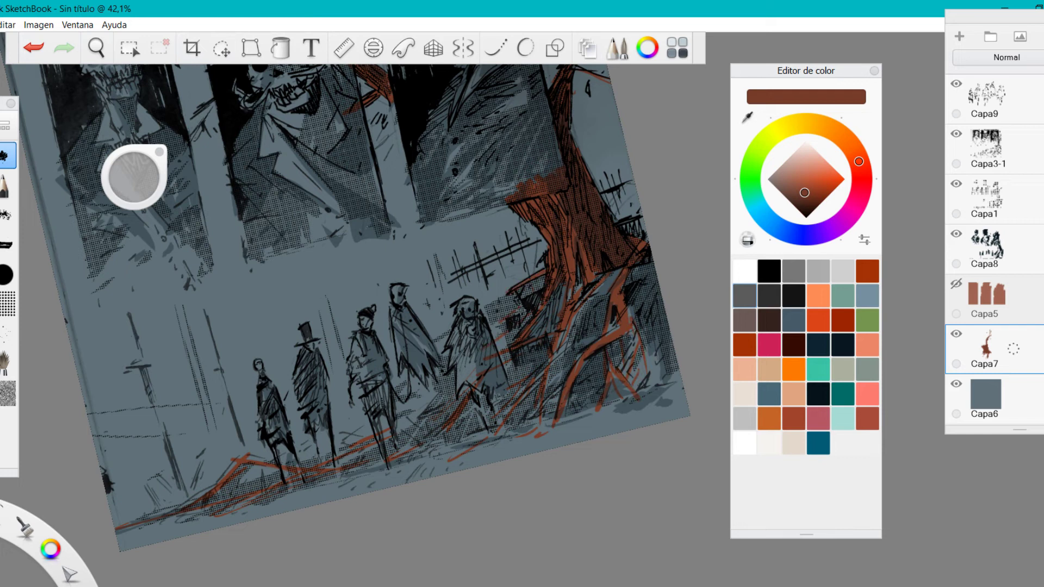
Step: Paint the remaining tree branches around and between the three portraits in reddish brown
key("space")
left_click_drag(555, 243, 538, 229)
left_click_drag(504, 180, 488, 378)
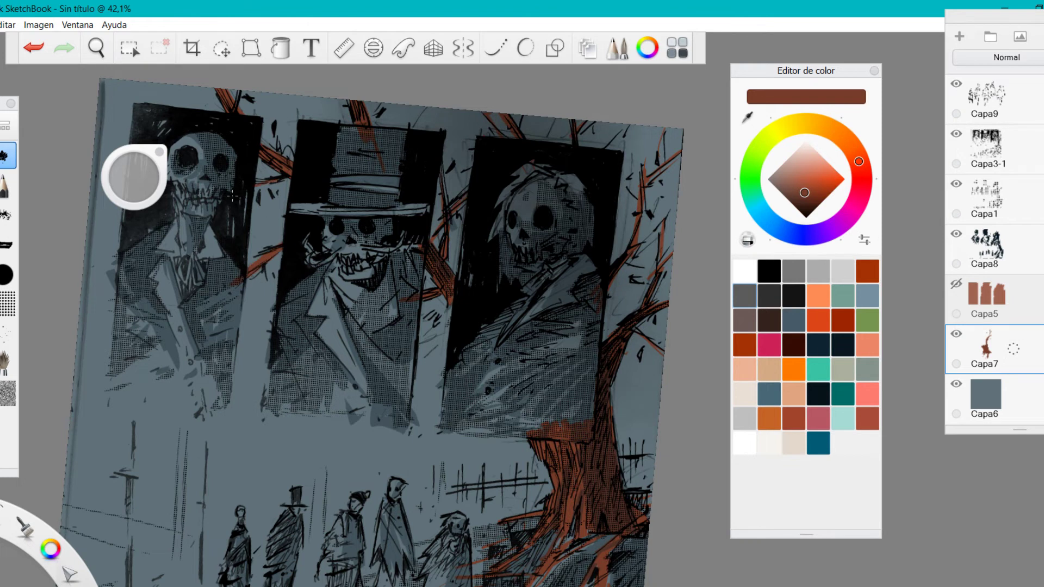
key("space")
left_click_drag(534, 403, 551, 399)
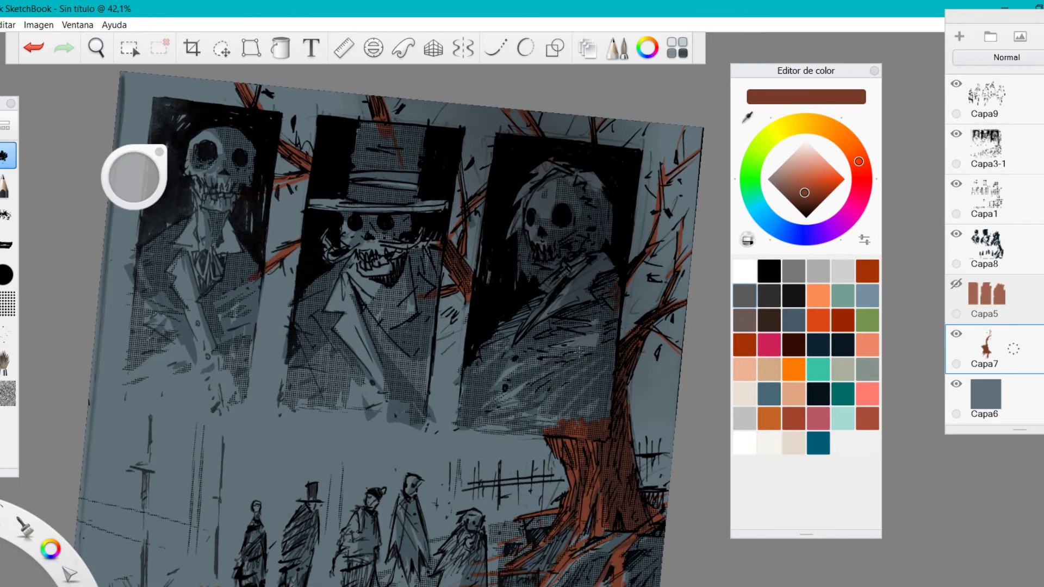
Step: Show the Capa5 portrait colour layer again and make it the active layer
left_click(961, 285)
key("space")
left_click_drag(565, 321, 635, 325)
left_click(1033, 298)
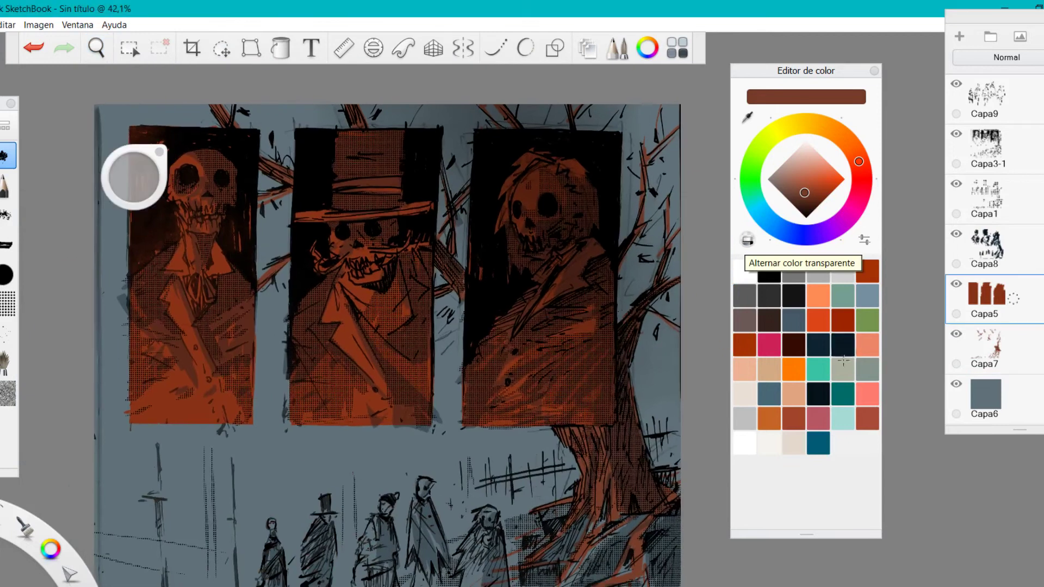
Step: Repaint the three portrait panels on Capa5 in a light grey-blue
left_click(802, 329)
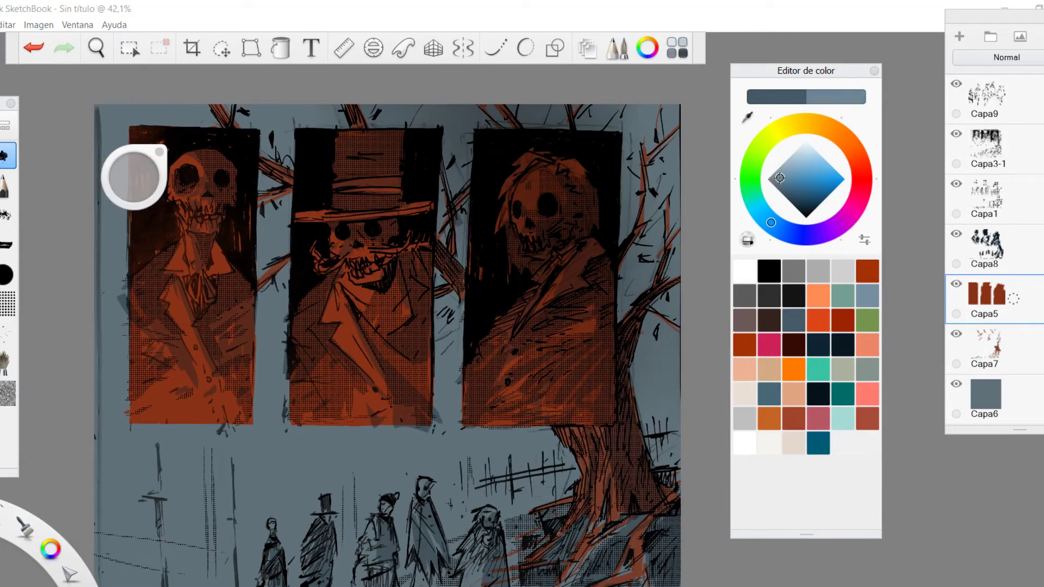
key("space")
left_click_drag(519, 306, 459, 317)
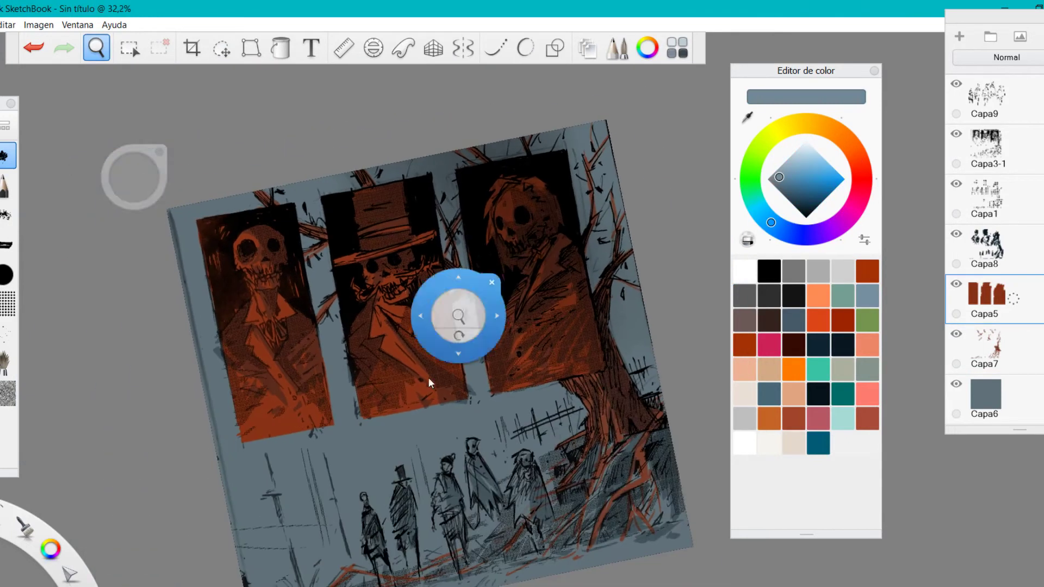
left_click_drag(119, 174, 134, 177)
left_click_drag(220, 227, 229, 326)
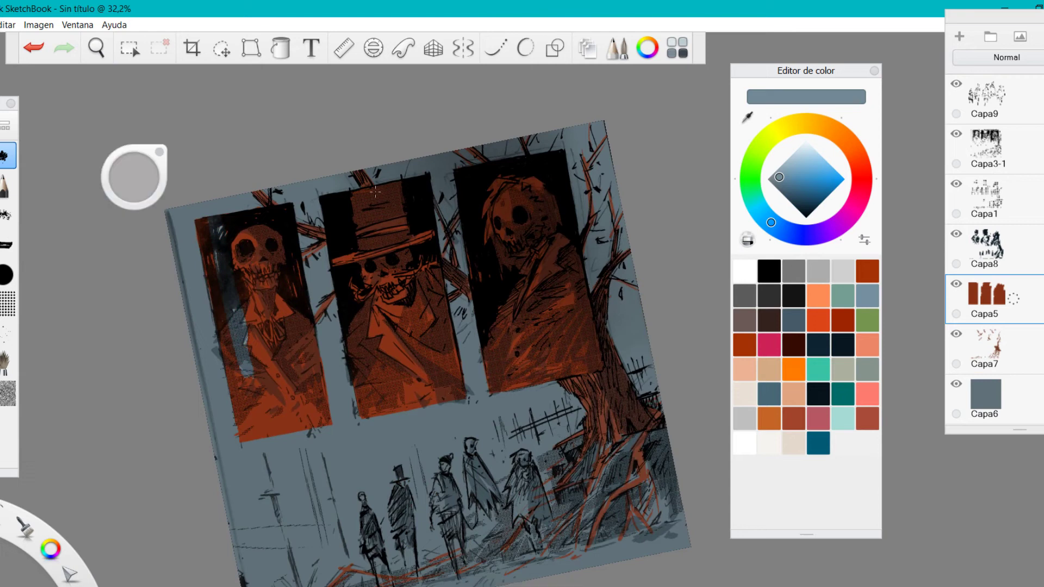
mouse_move(217, 250)
left_mouse_down()
mouse_move(261, 435)
mouse_move(283, 234)
mouse_move(310, 430)
mouse_move(326, 348)
mouse_move(375, 283)
mouse_move(408, 403)
mouse_move(449, 397)
mouse_move(457, 326)
mouse_move(511, 190)
mouse_move(544, 354)
mouse_move(577, 218)
mouse_move(598, 369)
left_mouse_up()
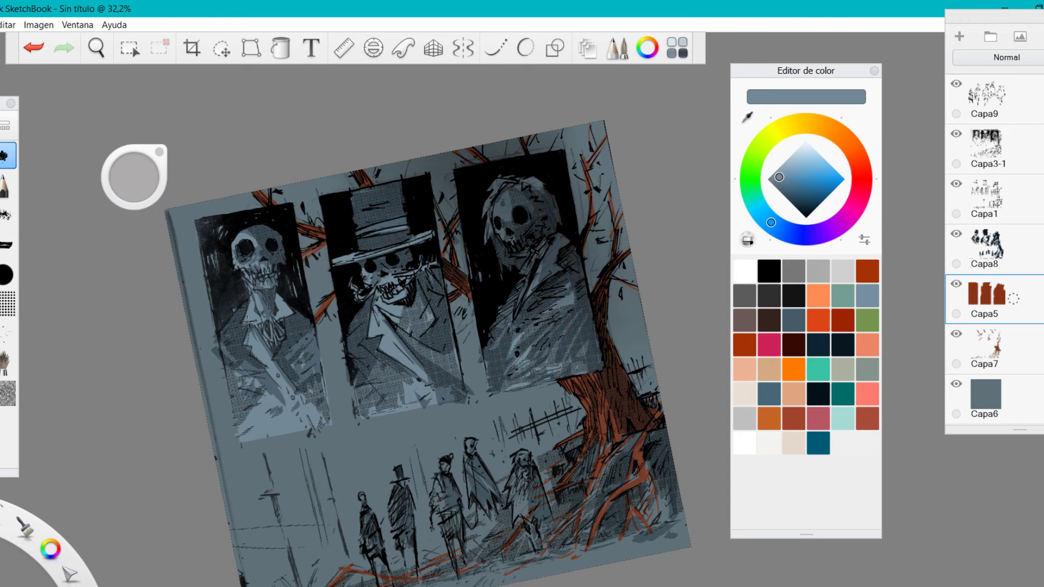
Step: Choose a muted wine red and repaint all three portrait panels on Capa5 with it
key("space")
mouse_move(529, 286)
left_mouse_down()
mouse_move(560, 297)
mouse_move(537, 363)
mouse_move(560, 346)
mouse_move(488, 306)
left_mouse_up()
left_click_drag(791, 182, 790, 189)
left_click_drag(852, 211, 862, 176)
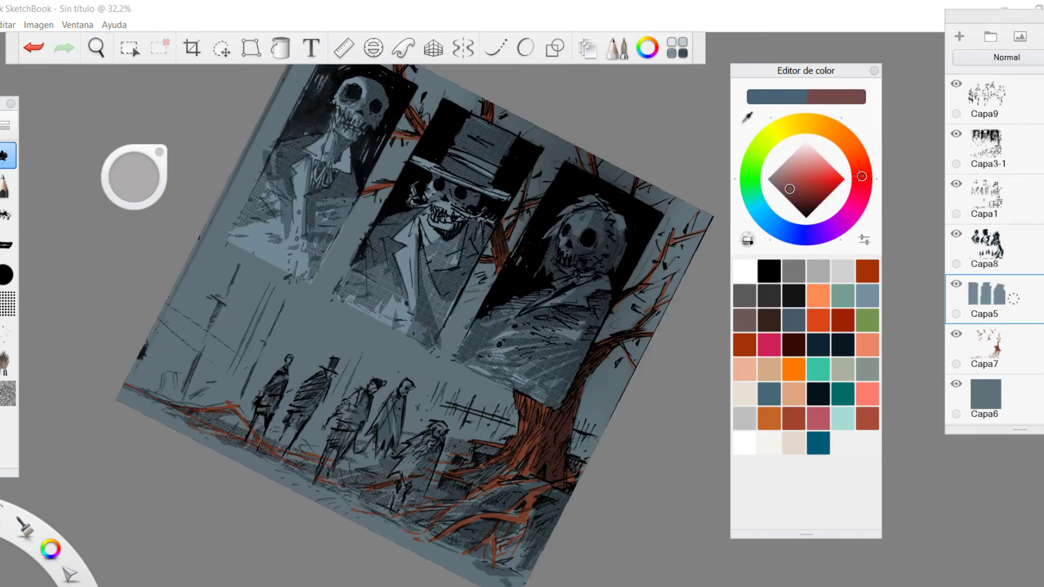
mouse_move(557, 400)
left_mouse_down()
mouse_move(409, 322)
mouse_move(566, 359)
mouse_move(457, 283)
mouse_move(479, 351)
mouse_move(424, 169)
mouse_move(468, 136)
mouse_move(604, 207)
left_mouse_up()
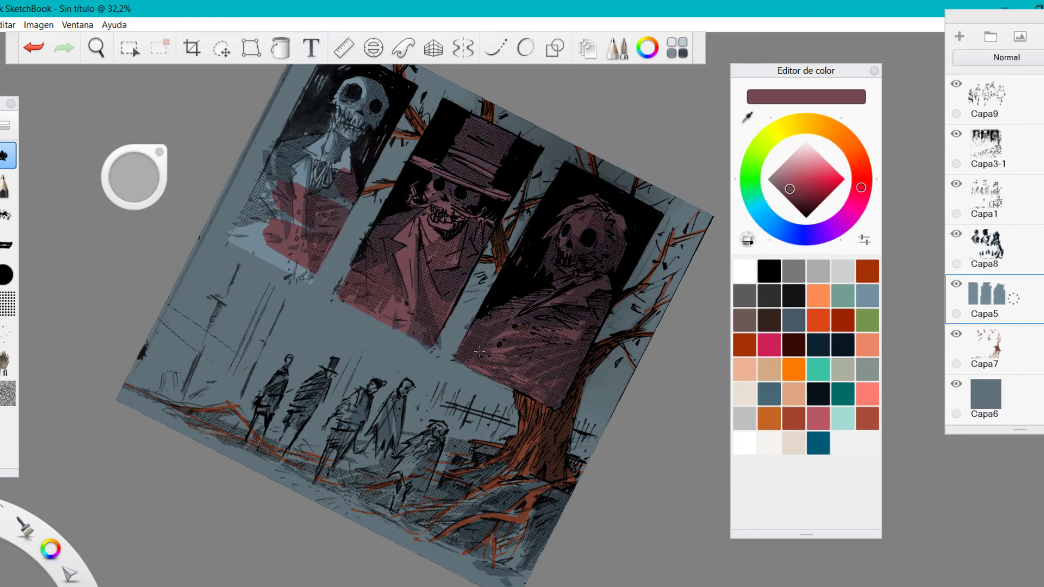
mouse_move(375, 89)
left_mouse_down()
mouse_move(326, 198)
mouse_move(316, 84)
mouse_move(240, 234)
left_mouse_up()
left_click_drag(315, 260, 276, 283)
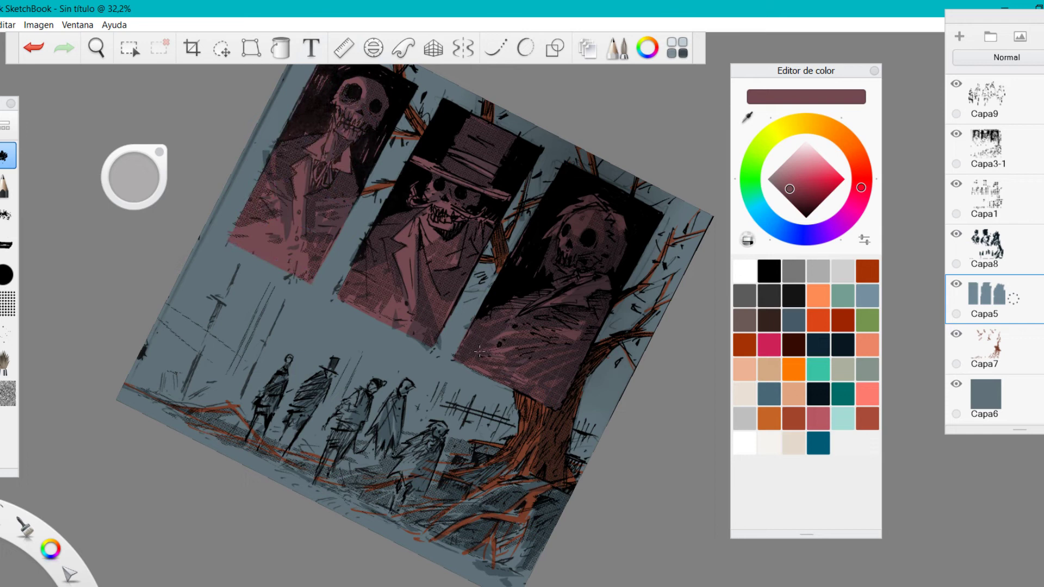
Step: Add a new layer above Capa9 and set its blending mode to Luz suave
key("space")
left_click_drag(546, 281, 506, 308)
left_click(995, 82)
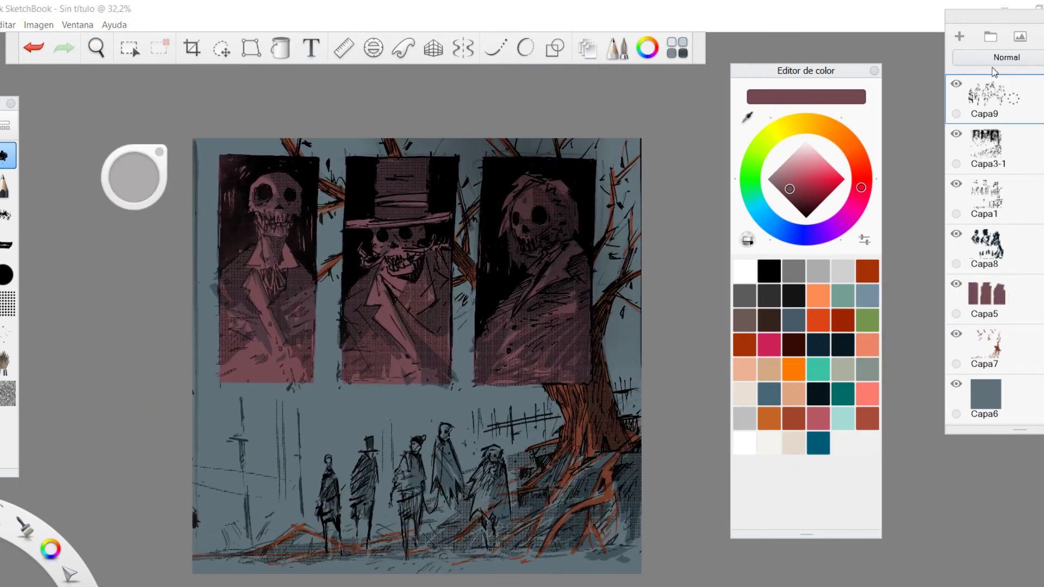
left_click(959, 36)
left_click(1007, 58)
left_click(984, 315)
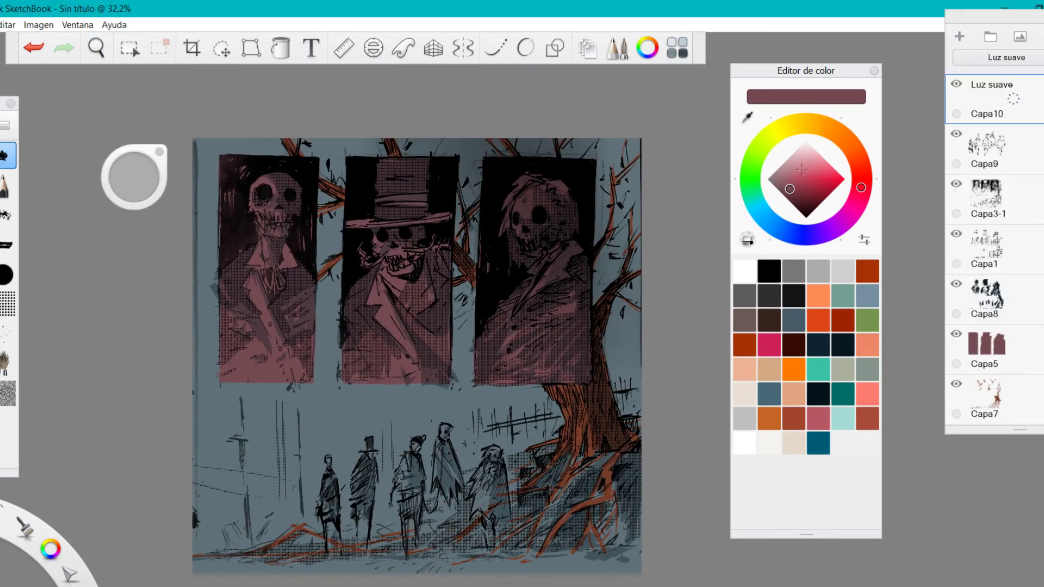
Step: Fill the new Luz suave layer with a solid rust red
left_click(745, 345)
left_click(281, 47)
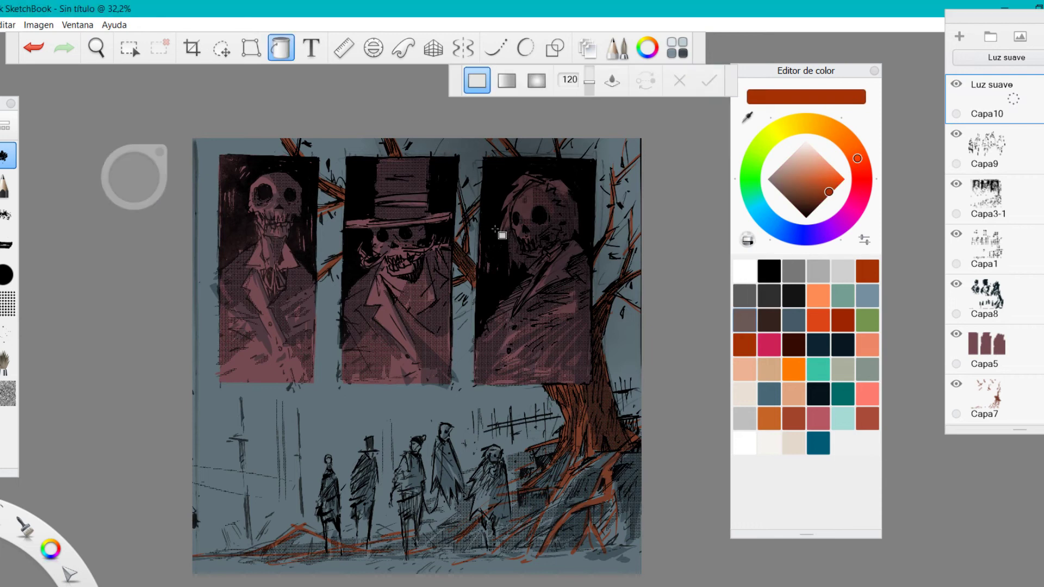
left_click(504, 234)
key("space")
left_click_drag(502, 298, 458, 229)
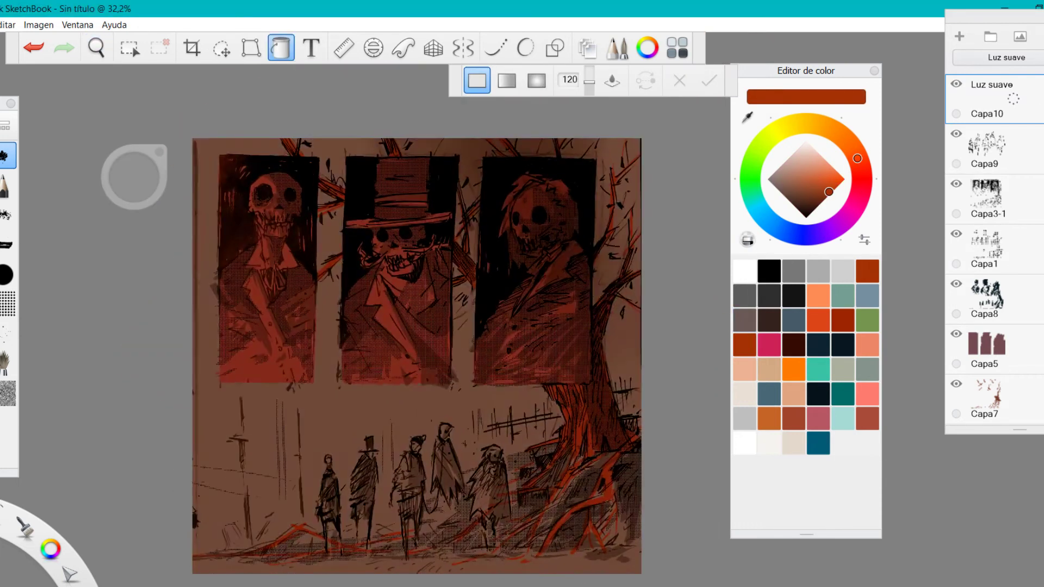
Step: Lower the opacity of the rust red Luz suave layer Capa10 to soften its tint over the drawing
left_click(1038, 112)
key("space")
left_click_drag(486, 377, 453, 415)
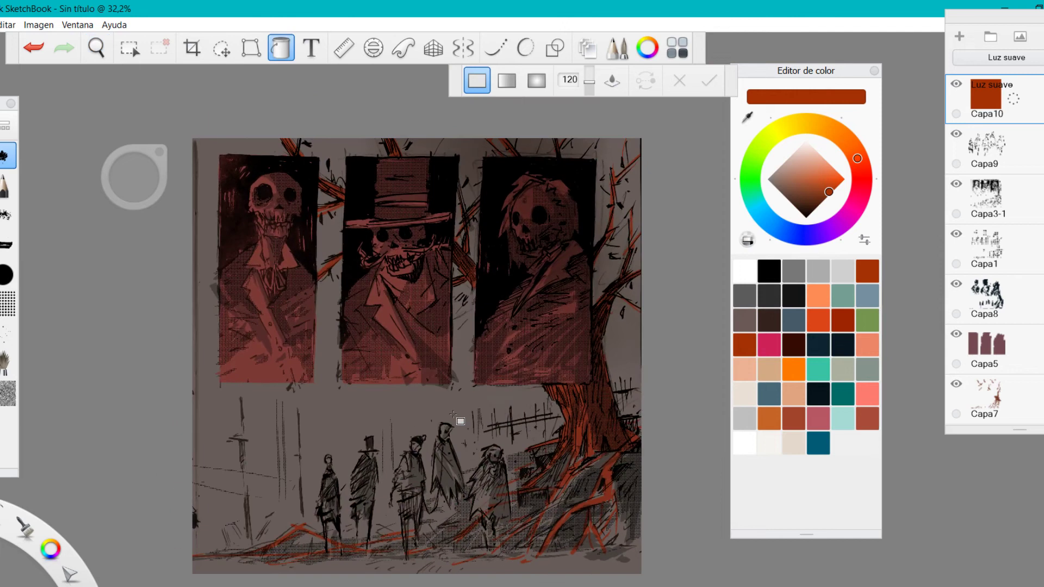
Step: Add a new layer directly above Capa7 for colouring the standing figures
key("space")
left_click_drag(506, 359, 509, 350)
left_click_drag(504, 424, 459, 409)
left_click_drag(447, 479, 532, 355)
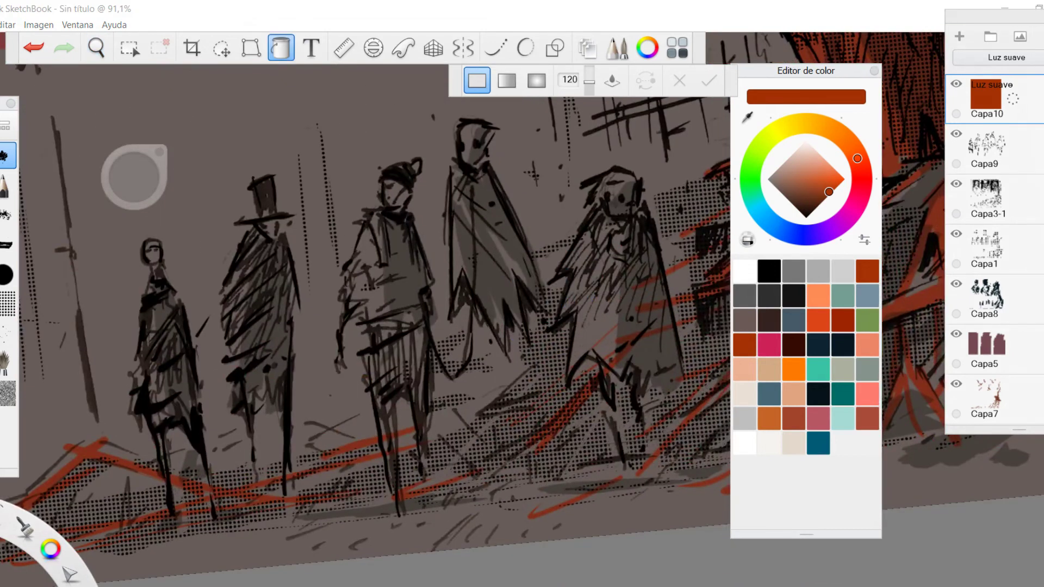
scroll(1040, 296, "down", 2)
left_click(1038, 297)
left_click(960, 37)
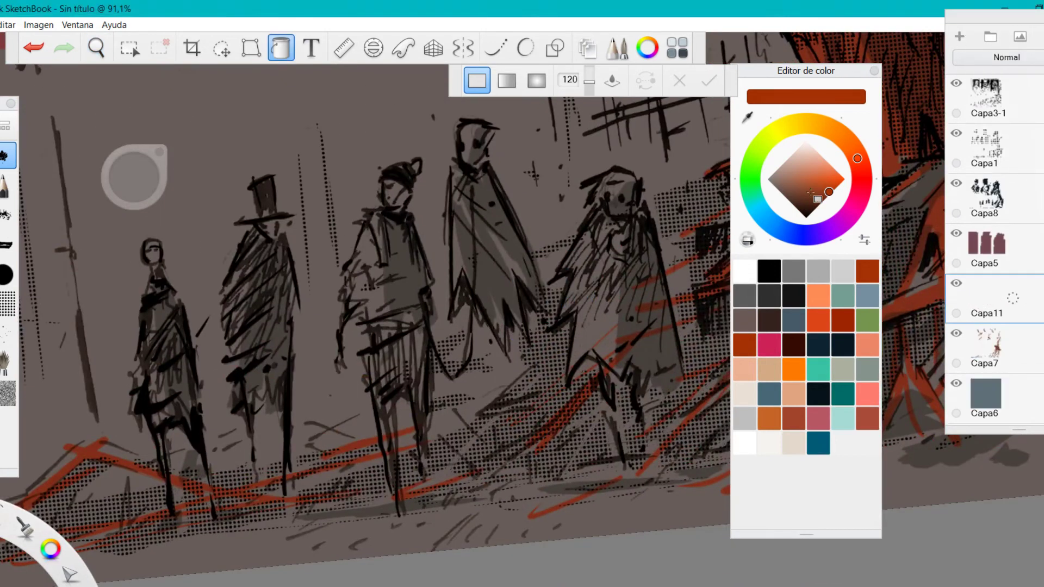
Step: Choose a very dark red and brush it over the top-hatted standing figure on Capa11
left_click(819, 196)
left_click(863, 186)
left_click(808, 204)
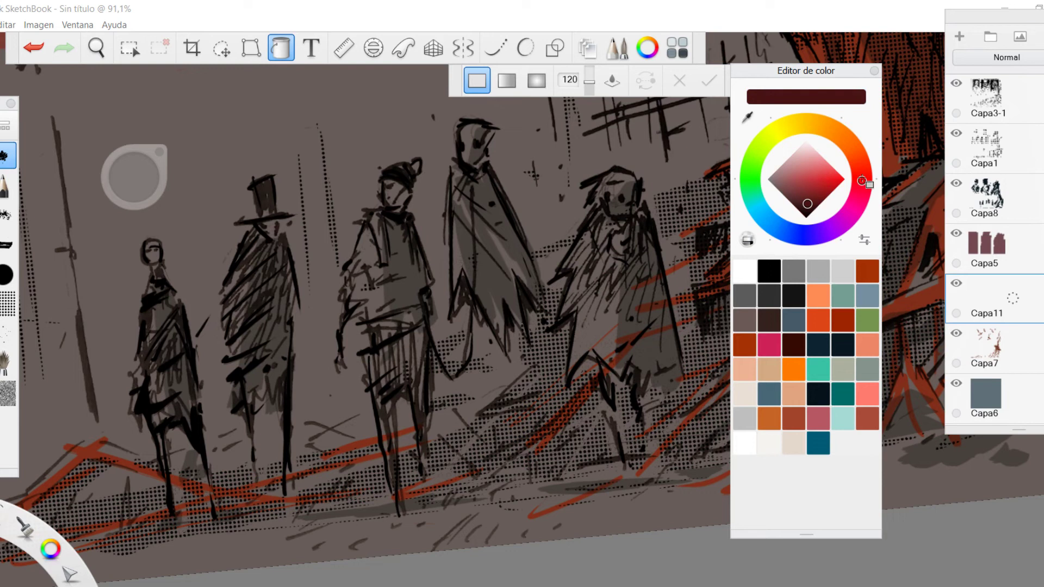
left_click_drag(862, 180, 863, 177)
left_click(281, 49)
left_click(135, 176)
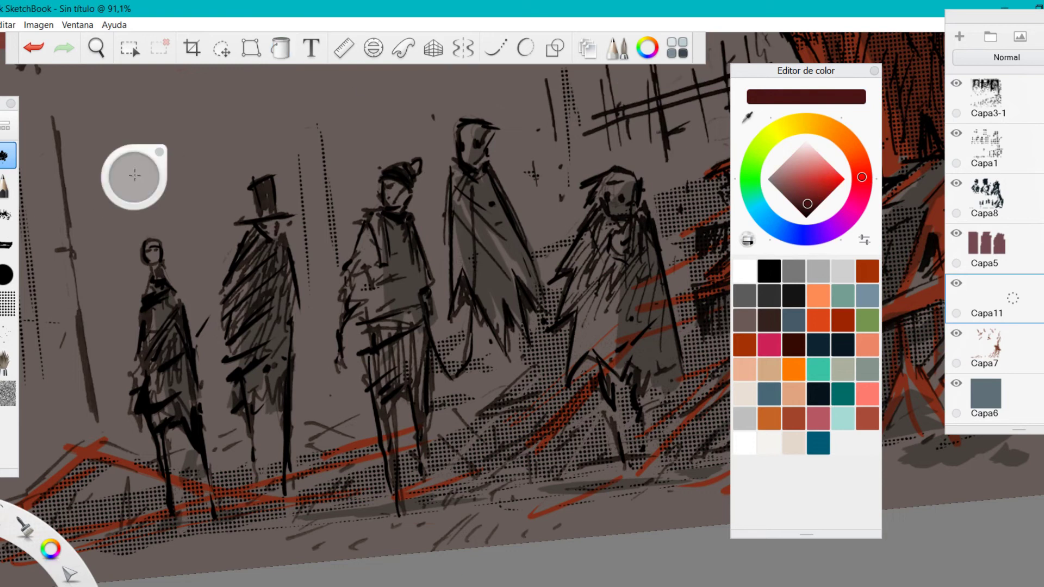
left_click_drag(267, 209, 266, 224)
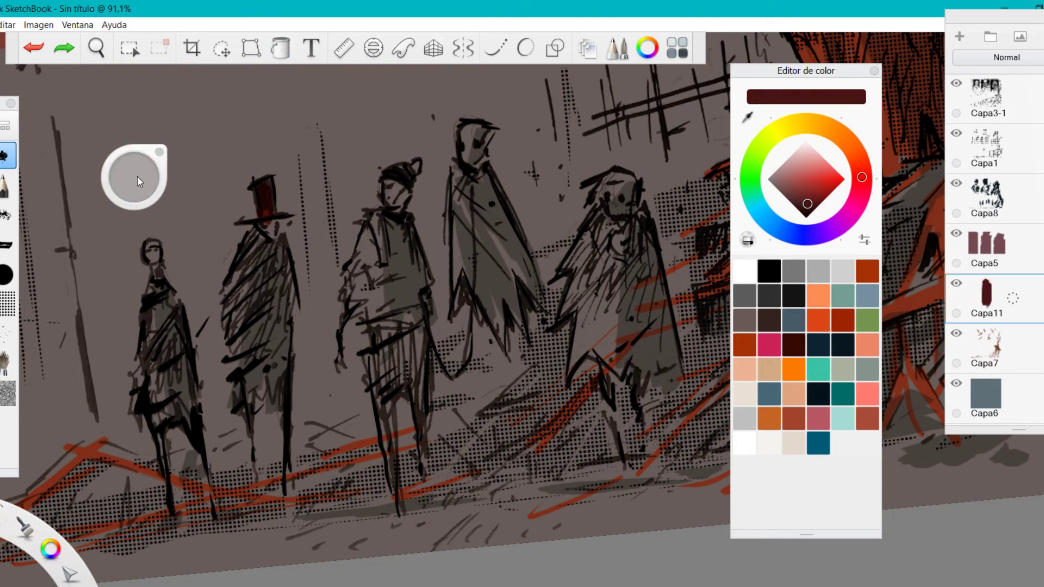
left_click_drag(136, 177, 131, 173)
mouse_move(269, 193)
left_mouse_down()
mouse_move(229, 305)
mouse_move(250, 337)
mouse_move(273, 239)
mouse_move(233, 363)
mouse_move(261, 402)
mouse_move(281, 409)
mouse_move(251, 440)
left_mouse_up()
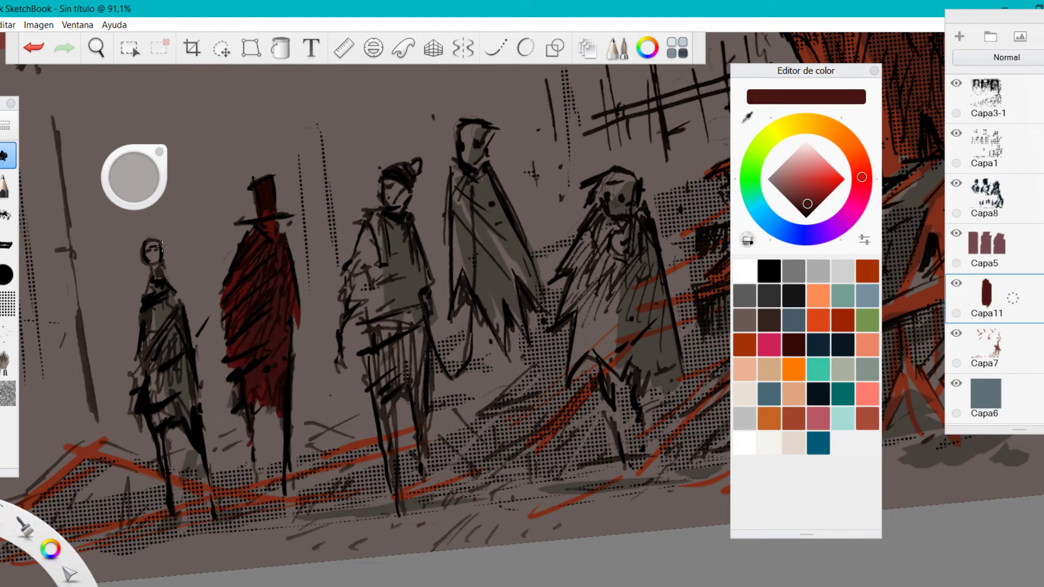
Step: Paint the small leftmost figure's head, body and legs in the same dark red
mouse_move(162, 247)
left_mouse_down()
mouse_move(166, 326)
mouse_move(156, 256)
left_mouse_up()
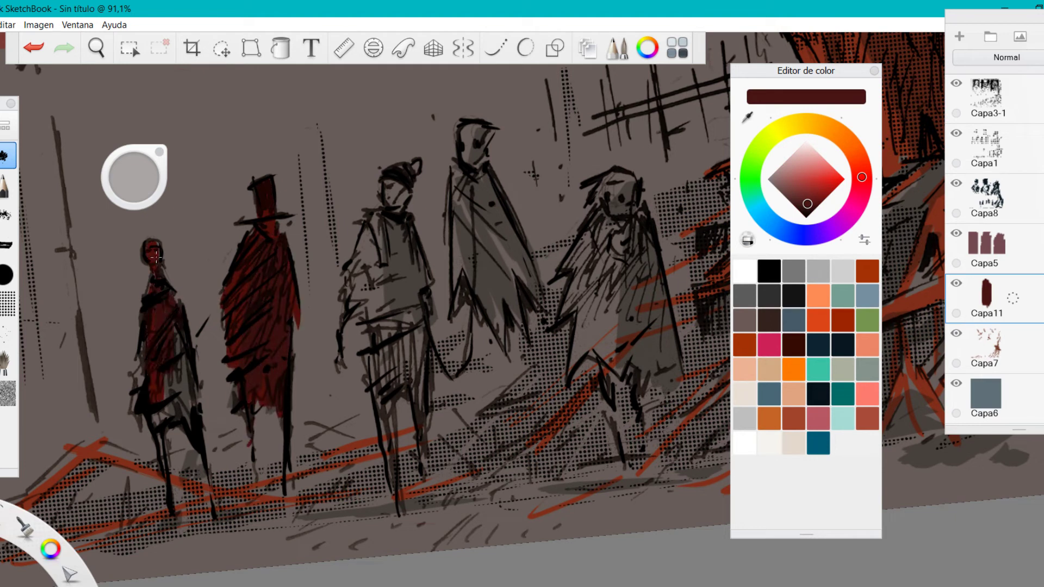
mouse_move(158, 413)
left_mouse_down()
mouse_move(177, 332)
mouse_move(193, 414)
left_mouse_up()
left_click_drag(206, 456, 210, 468)
Step: Paint the middle figure with the hair knot in dark red, from head and coat down to the legs
left_click_drag(395, 181, 354, 286)
mouse_move(375, 214)
left_mouse_down()
mouse_move(345, 312)
mouse_move(375, 251)
mouse_move(384, 343)
left_mouse_up()
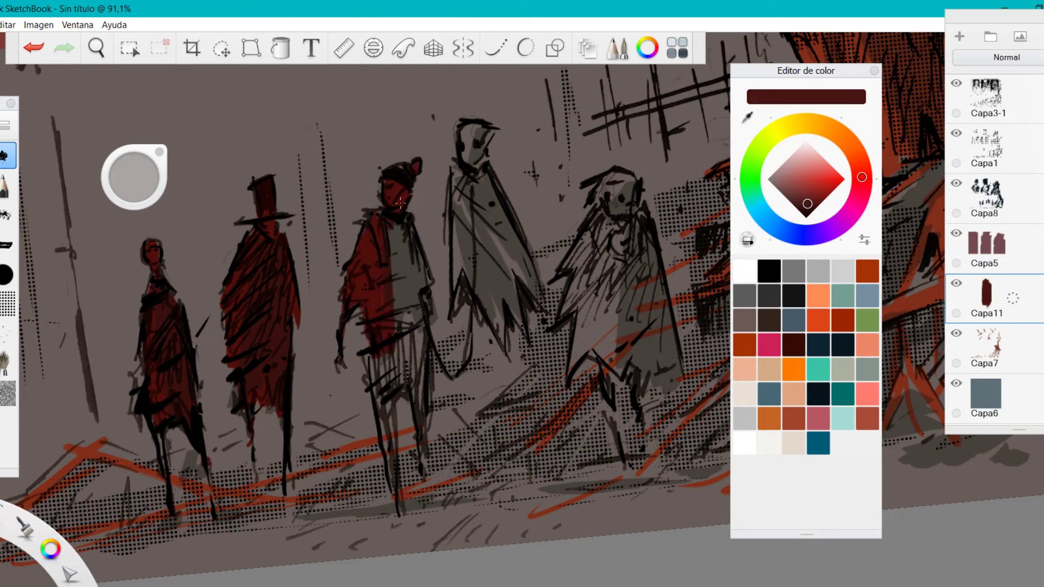
mouse_move(403, 223)
left_mouse_down()
mouse_move(414, 359)
mouse_move(430, 340)
mouse_move(365, 389)
mouse_move(399, 506)
left_mouse_up()
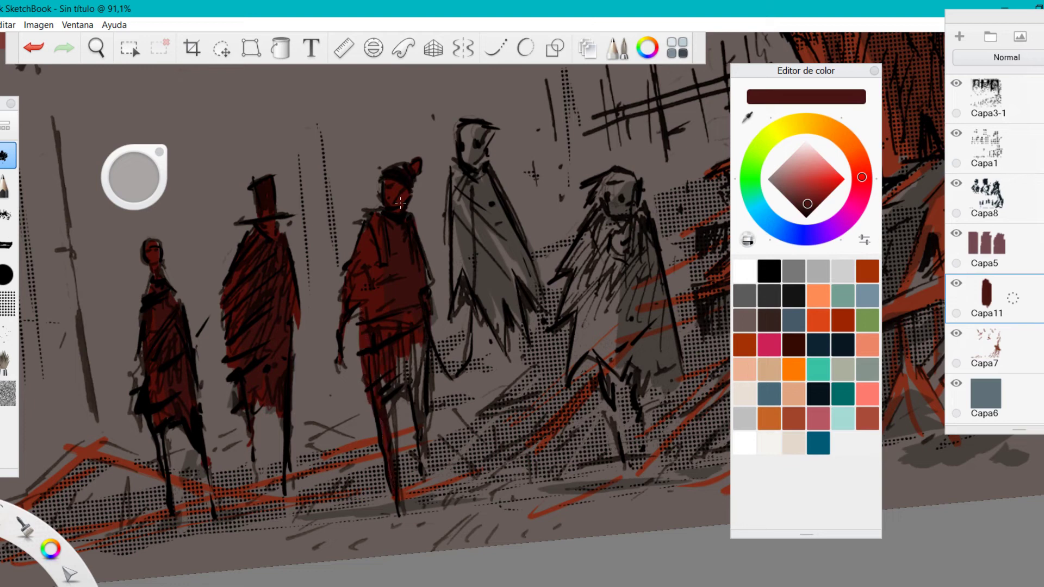
mouse_move(395, 356)
left_mouse_down()
mouse_move(387, 451)
mouse_move(408, 416)
left_mouse_up()
left_click_drag(421, 344, 425, 482)
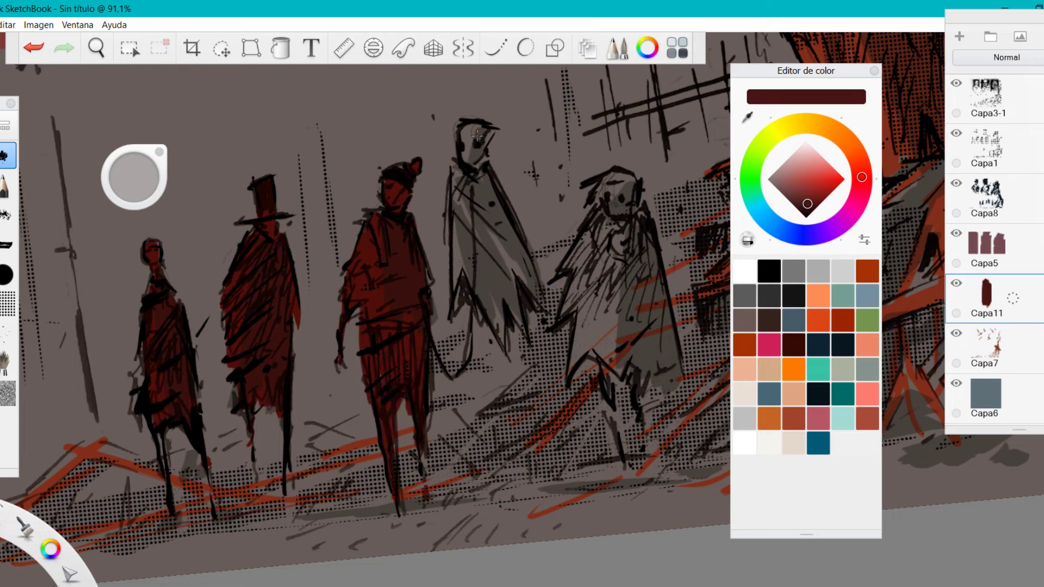
Step: Fill the head and ragged cape of the floating fourth figure with dark red strokes
left_click_drag(468, 128, 472, 163)
mouse_move(476, 152)
left_mouse_down()
mouse_move(467, 128)
mouse_move(455, 291)
left_mouse_up()
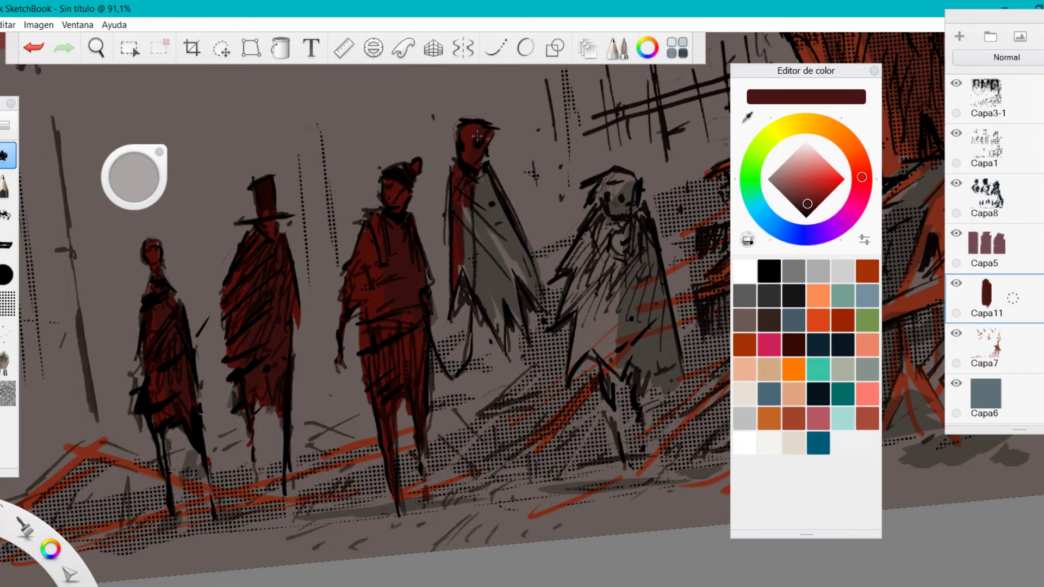
mouse_move(466, 220)
left_mouse_down()
mouse_move(459, 310)
mouse_move(495, 335)
left_mouse_up()
left_click_drag(472, 255, 505, 342)
mouse_move(467, 198)
left_mouse_down()
mouse_move(505, 331)
mouse_move(508, 311)
left_mouse_up()
mouse_move(482, 174)
left_mouse_down()
mouse_move(518, 330)
mouse_move(516, 309)
left_mouse_up()
left_click_drag(488, 176, 532, 301)
left_click_drag(501, 204, 541, 300)
left_click_drag(492, 156, 550, 313)
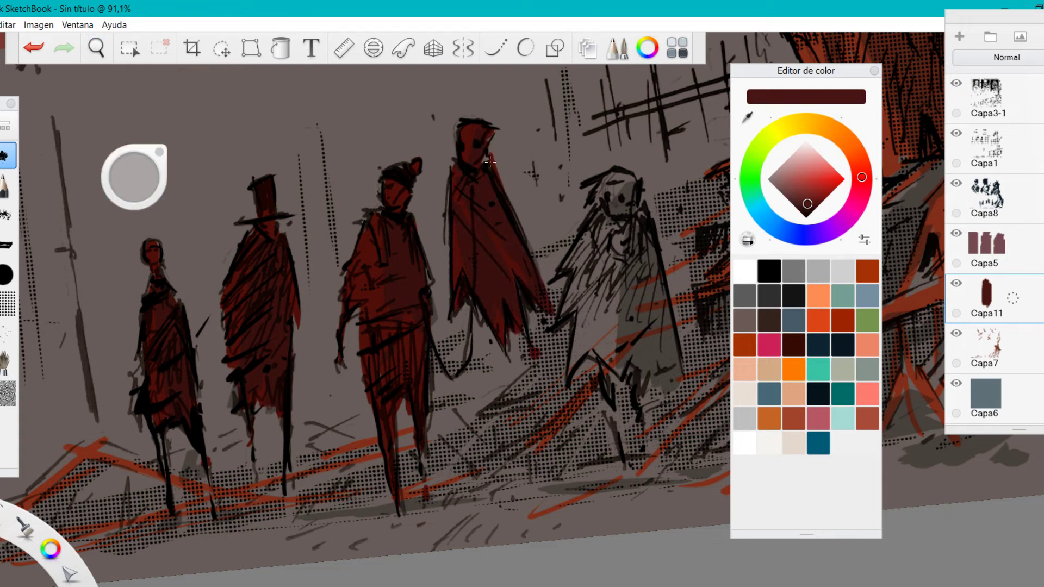
Step: Paint the cloaked figure nearest the tree in dark red, including its head, cloak and legs
key("space")
left_click_drag(538, 129, 564, 323)
left_click_drag(536, 285, 552, 252)
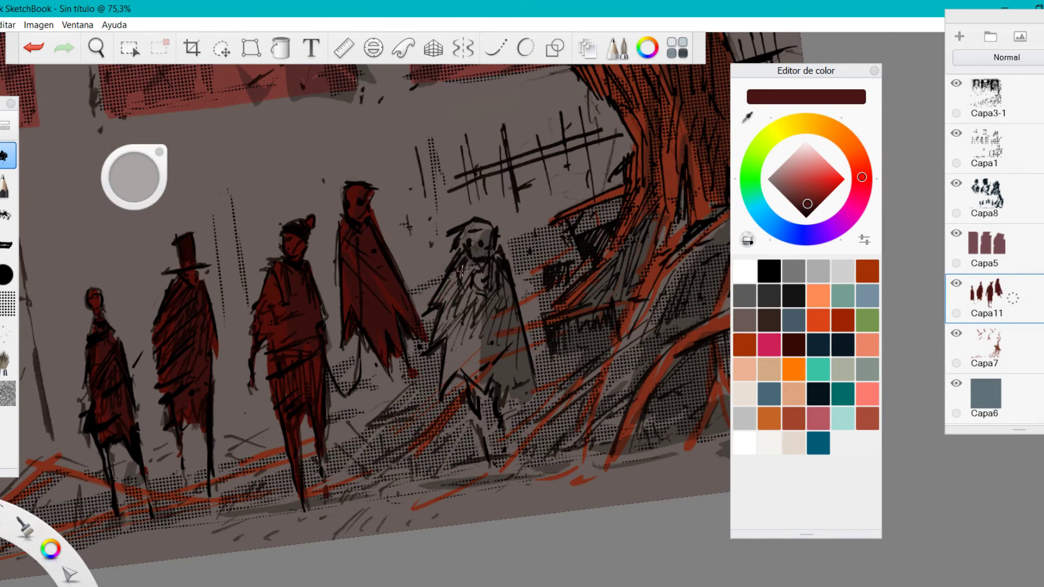
mouse_move(438, 335)
left_mouse_down()
mouse_move(471, 255)
mouse_move(487, 251)
mouse_move(525, 370)
left_mouse_up()
mouse_move(454, 329)
left_mouse_down()
mouse_move(443, 389)
mouse_move(471, 368)
left_mouse_up()
left_click(748, 241)
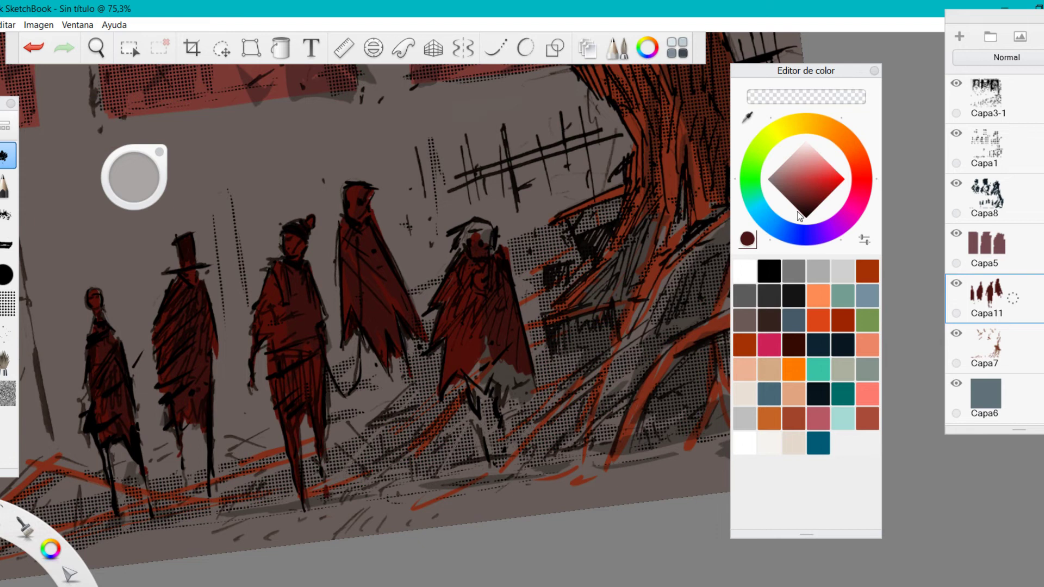
key("e")
mouse_move(472, 363)
left_mouse_down()
mouse_move(481, 435)
mouse_move(481, 340)
mouse_move(503, 429)
mouse_move(479, 415)
left_mouse_up()
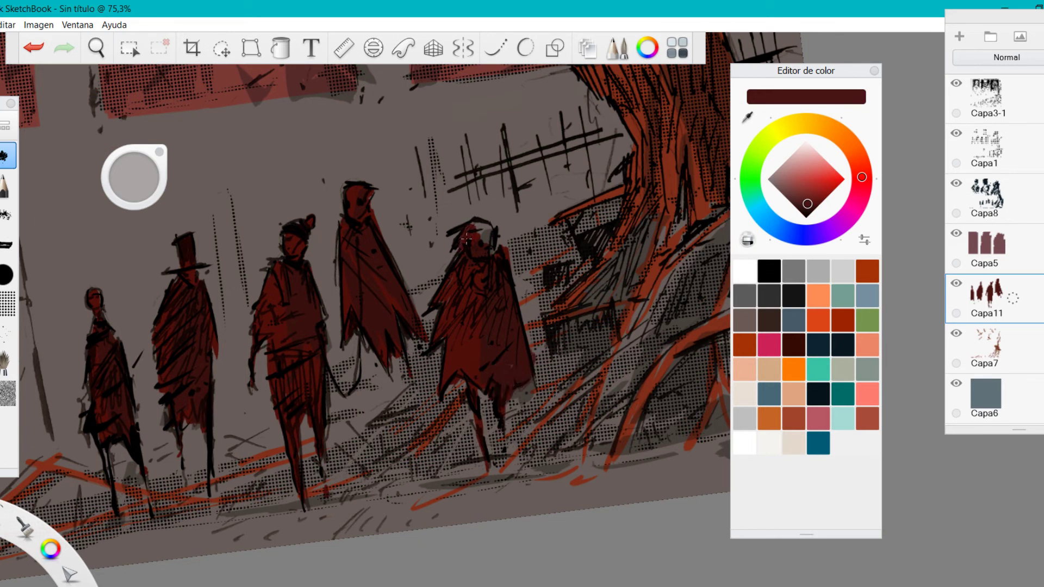
left_click(748, 239)
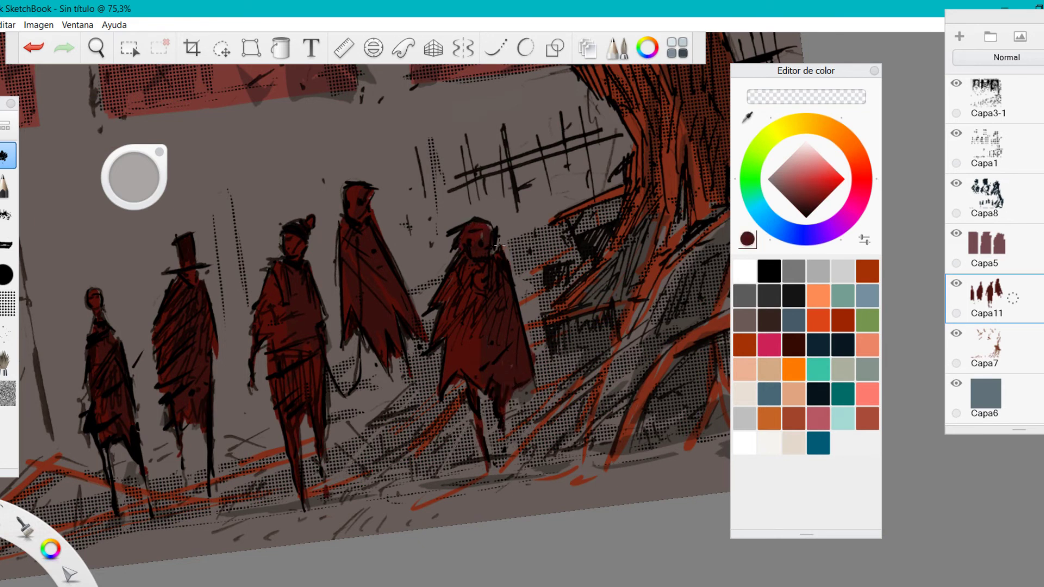
Step: Adjust the hue and saturation (Matiz/Saturación) of the dark red figures on Capa11
key("space")
left_click_drag(508, 146, 450, 270)
left_click_drag(450, 271, 455, 297)
left_click(50, 27)
mouse_move(109, 106)
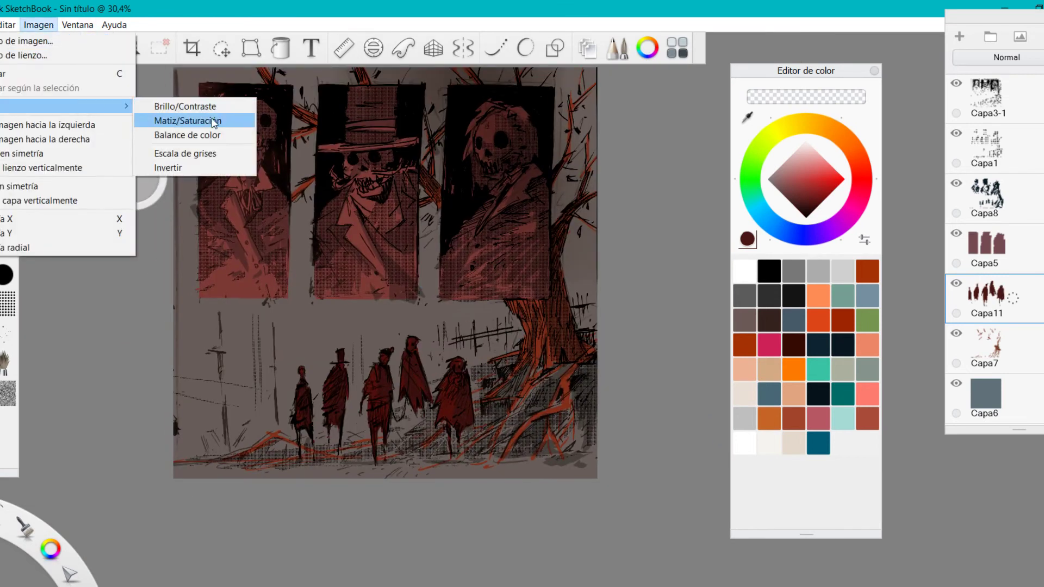
left_click(213, 121)
left_click_drag(487, 287, 425, 310)
left_click(553, 403)
Step: Hide the solid grey-blue background layer Capa6
key("space")
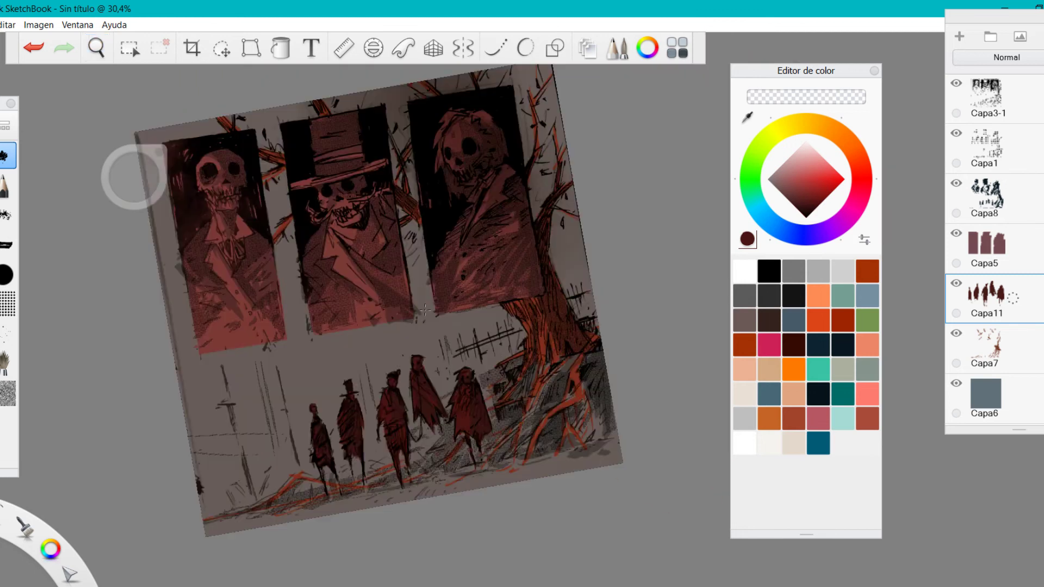
key("space")
left_click_drag(528, 301, 633, 321)
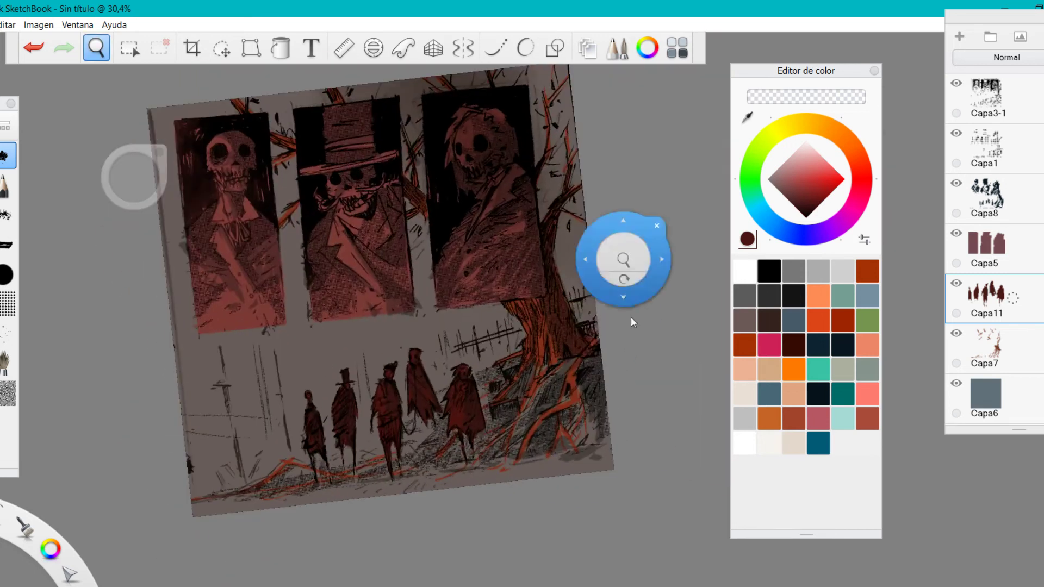
scroll(996, 245, "down", 2)
left_click(985, 297)
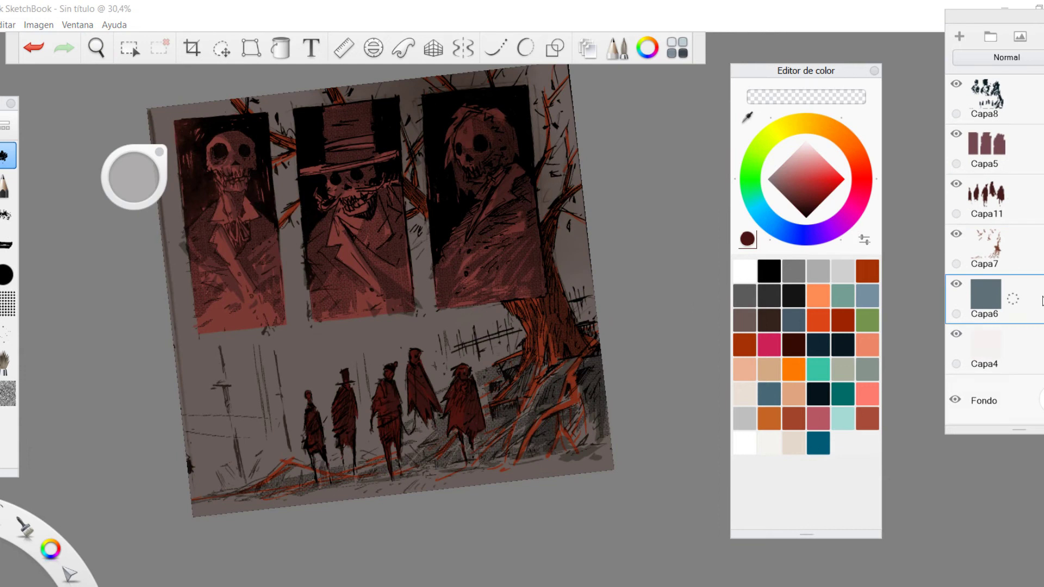
left_click(956, 283)
left_click(956, 283)
left_click(957, 284)
Step: Add a new layer directly above the hidden Capa6
key("space")
left_click_drag(568, 379, 457, 305)
left_click_drag(457, 304, 549, 262)
left_click(961, 38)
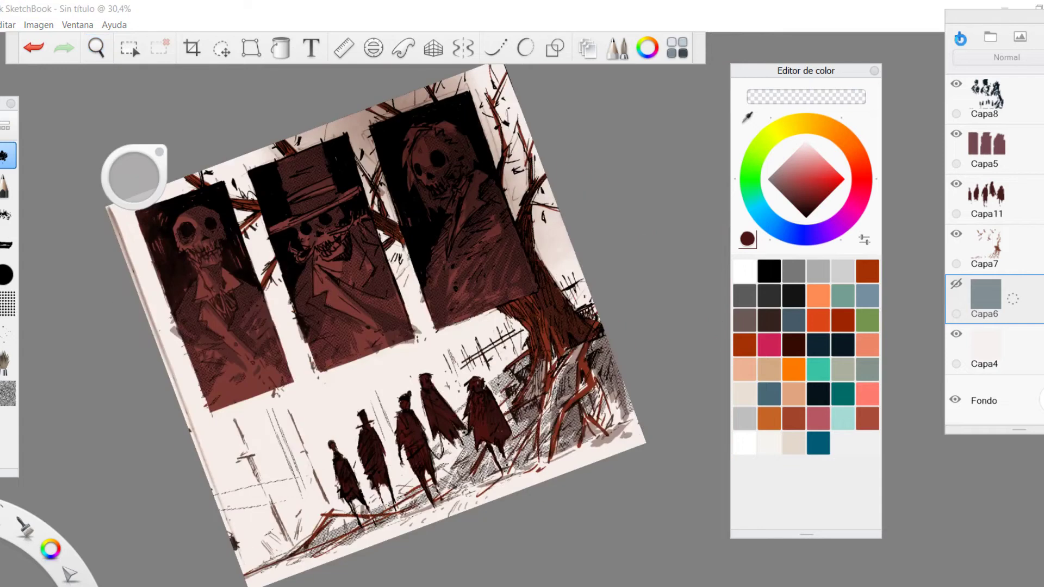
left_click(961, 38)
Step: Choose a pale grey-blue and paint broad background shading beside the tree, behind the figures and across the ground on Capa12
key("i")
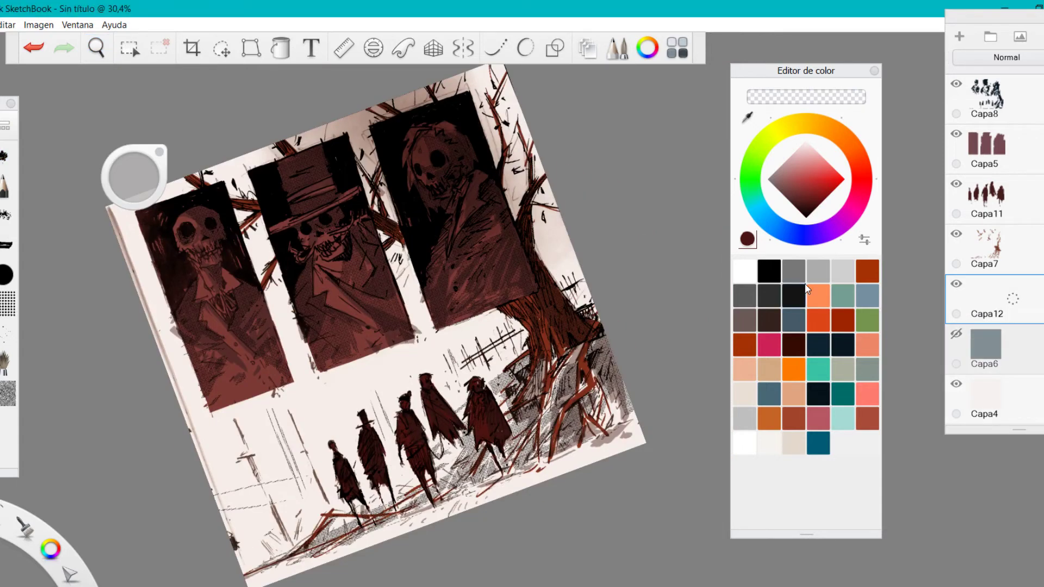
left_click(798, 320)
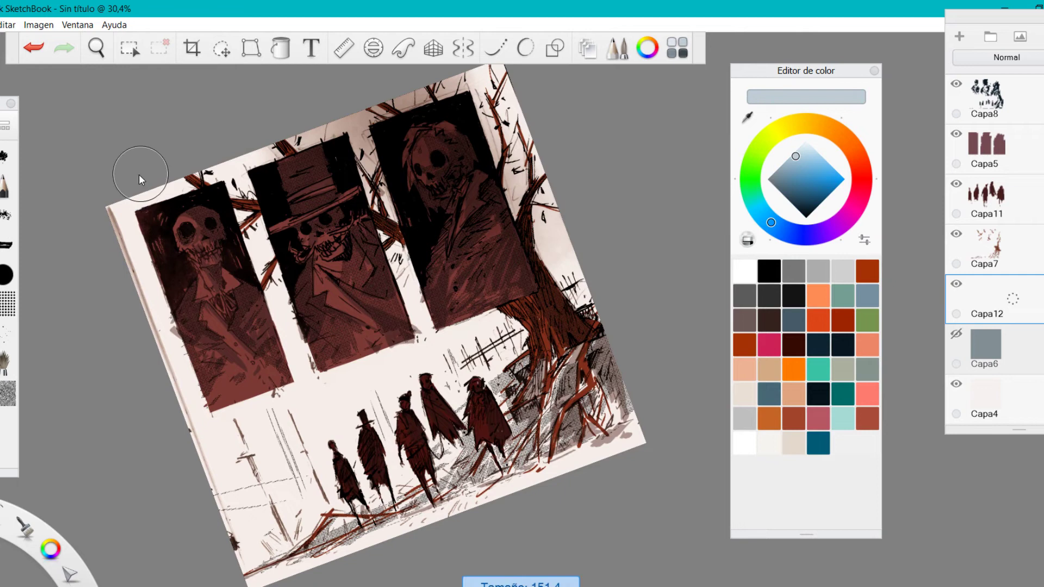
mouse_move(525, 137)
left_mouse_down()
mouse_move(548, 266)
mouse_move(427, 430)
mouse_move(321, 484)
mouse_move(244, 560)
mouse_move(506, 411)
mouse_move(569, 359)
mouse_move(550, 229)
left_mouse_up()
left_click_drag(503, 322, 468, 332)
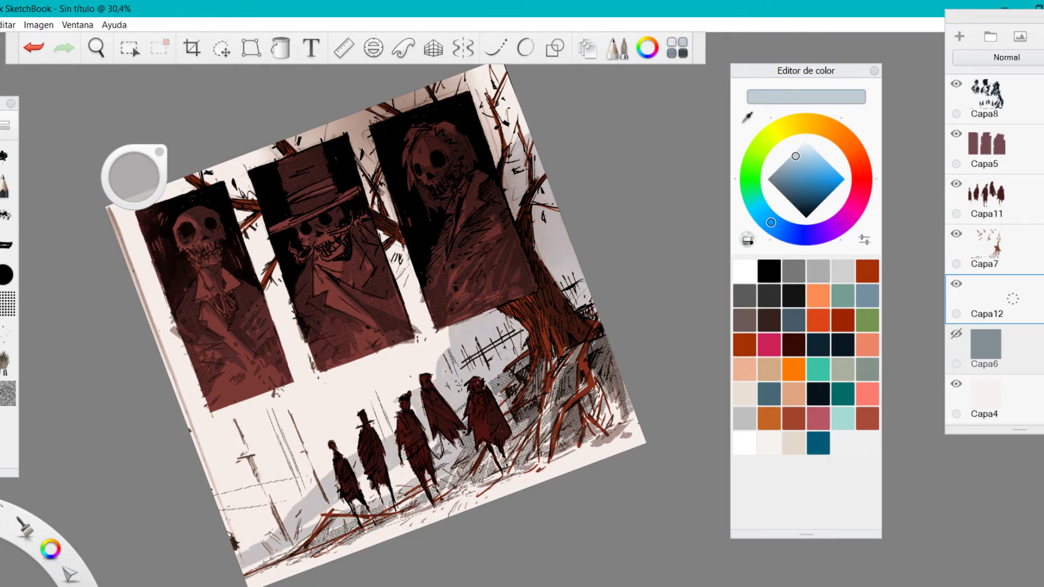
mouse_move(368, 434)
left_mouse_down()
mouse_move(402, 478)
mouse_move(337, 522)
left_mouse_up()
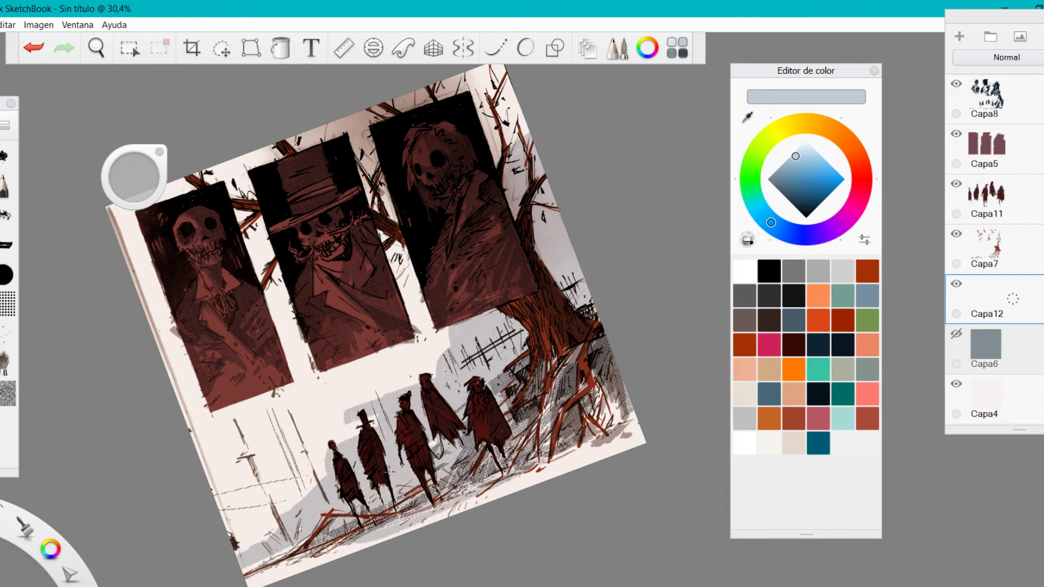
mouse_move(523, 440)
left_mouse_down()
mouse_move(566, 421)
mouse_move(578, 457)
left_mouse_up()
mouse_move(626, 381)
left_mouse_down()
mouse_move(560, 451)
mouse_move(248, 581)
left_mouse_up()
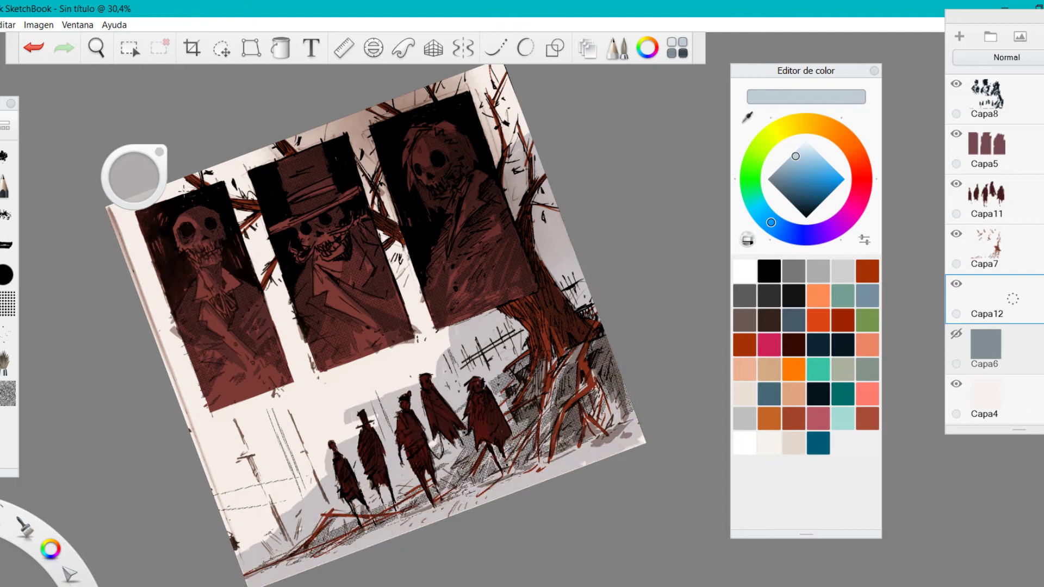
Step: Extend the pale grey-blue background shading above the figures, up to the portrait panels and along the tree's outer edge
left_click_drag(342, 419, 367, 395)
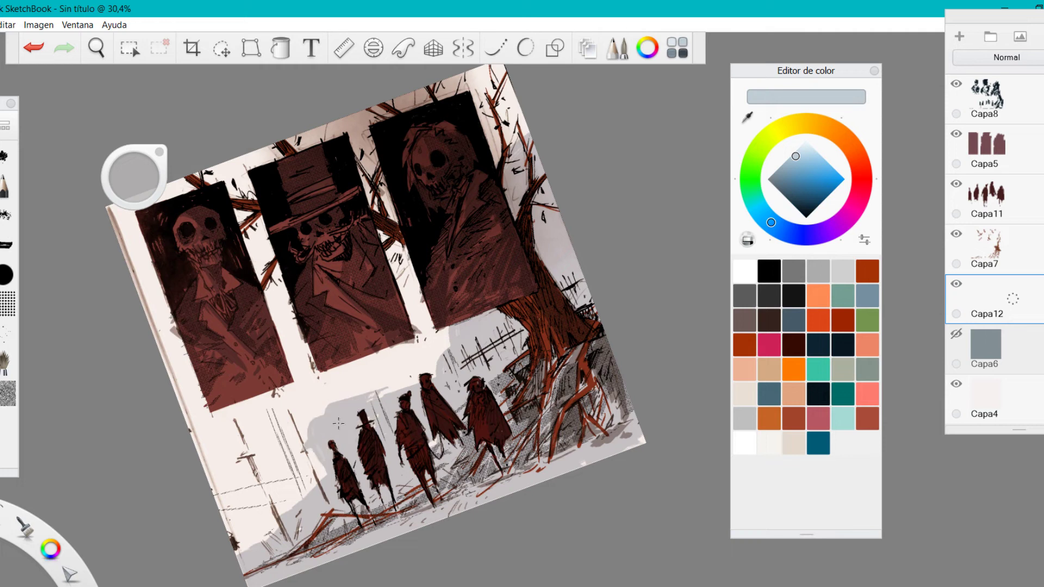
mouse_move(160, 157)
left_mouse_down()
mouse_move(68, 330)
mouse_move(247, 75)
mouse_move(255, 84)
left_mouse_up()
left_click_drag(479, 306, 444, 333)
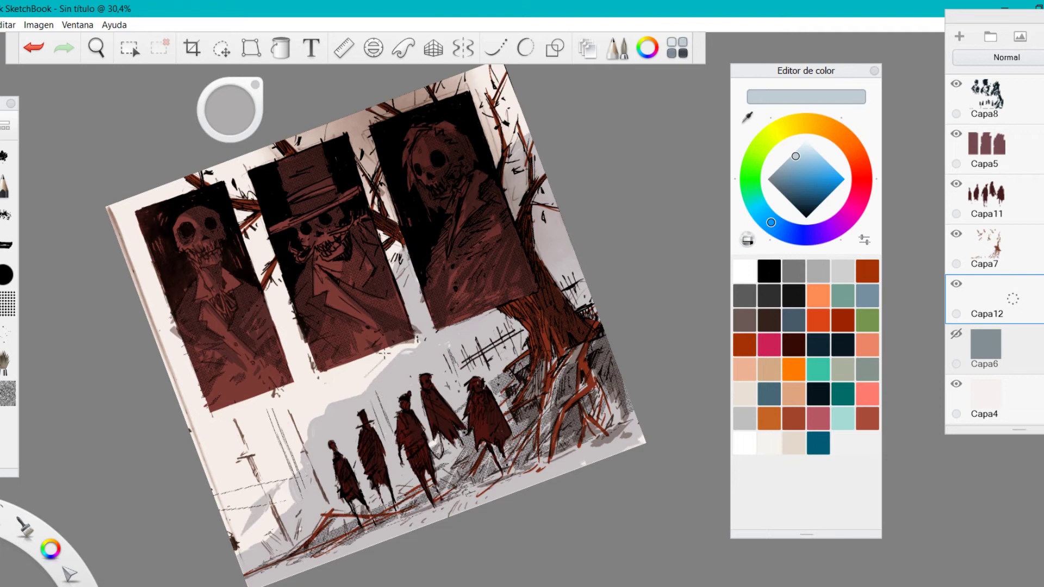
left_click_drag(385, 353, 411, 345)
mouse_move(515, 115)
left_mouse_down()
mouse_move(481, 101)
mouse_move(501, 117)
left_mouse_up()
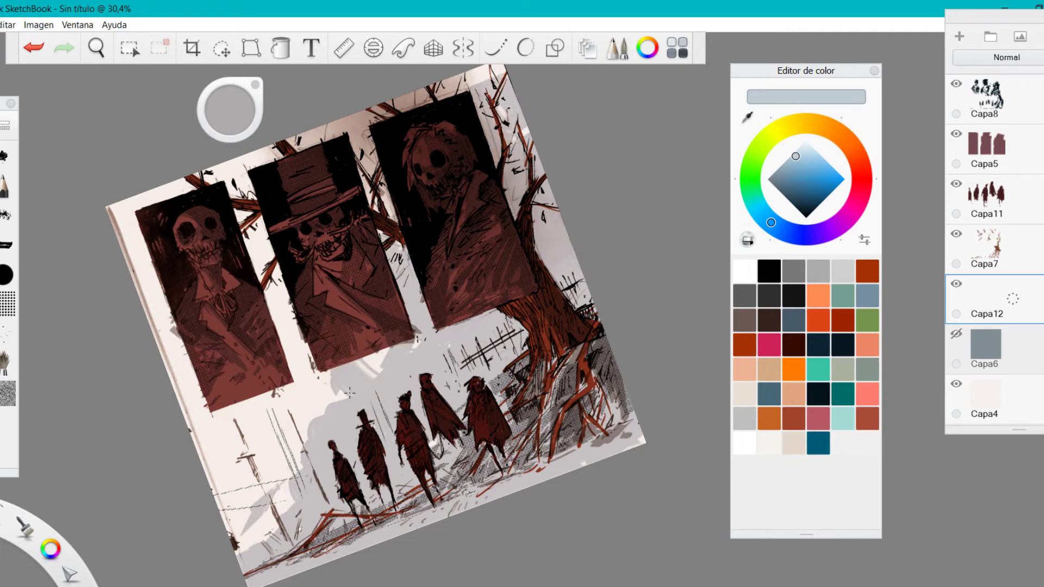
left_click_drag(314, 389, 282, 438)
Step: Add a new layer above Capa12 and choose a muted reddish brown
key("space")
mouse_move(436, 248)
left_mouse_down()
mouse_move(489, 375)
mouse_move(428, 291)
mouse_move(610, 280)
mouse_move(613, 288)
left_mouse_up()
left_click_drag(544, 327, 536, 312)
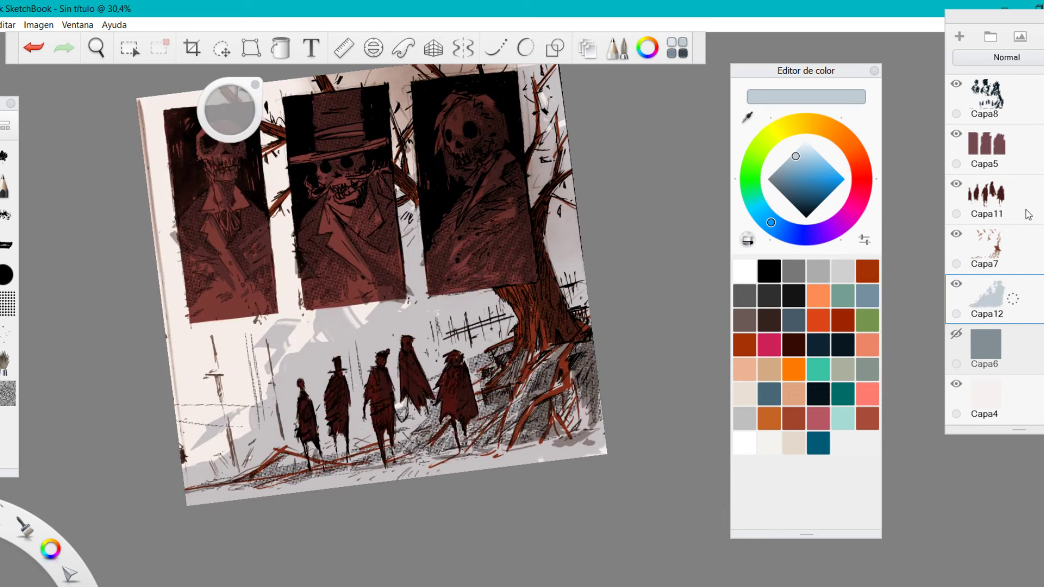
left_click(960, 36)
left_click(860, 161)
left_click(813, 180)
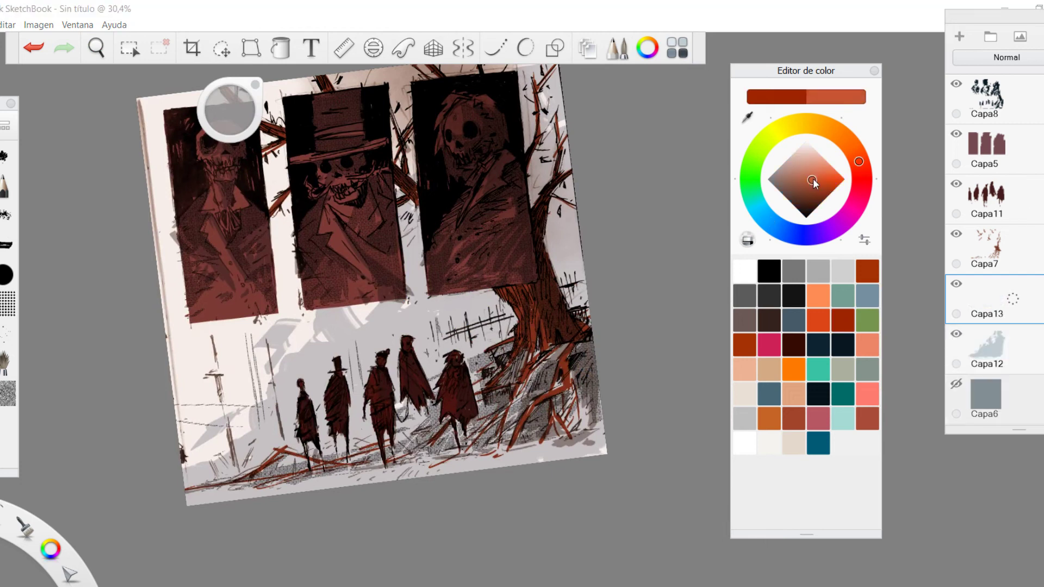
left_click_drag(814, 182, 802, 191)
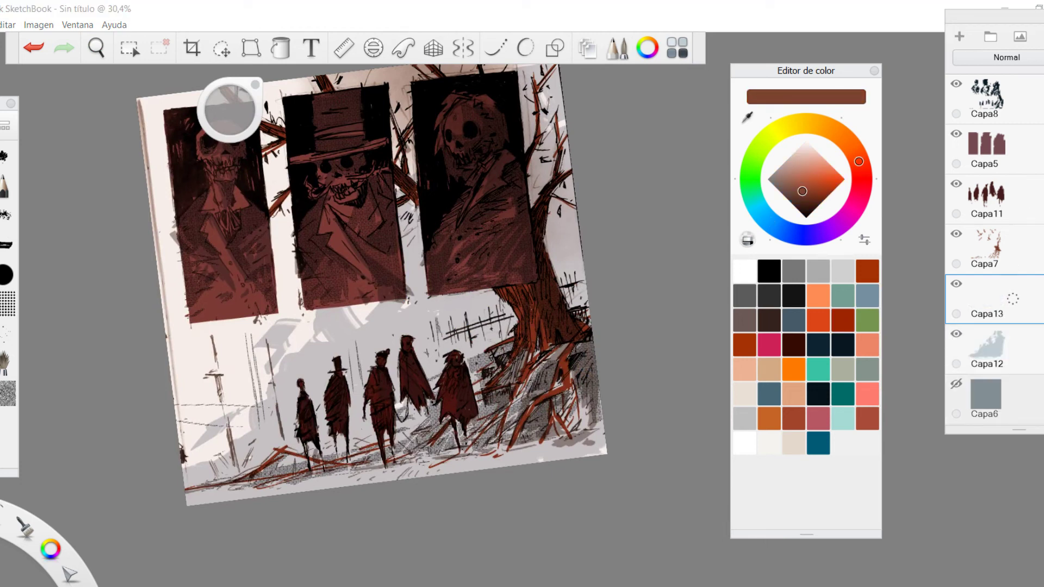
Step: Paint the ground beneath the tree roots and along the drawing's lower edge in muted reddish brown on Capa13
mouse_move(546, 358)
left_mouse_down()
mouse_move(517, 398)
mouse_move(492, 405)
left_mouse_up()
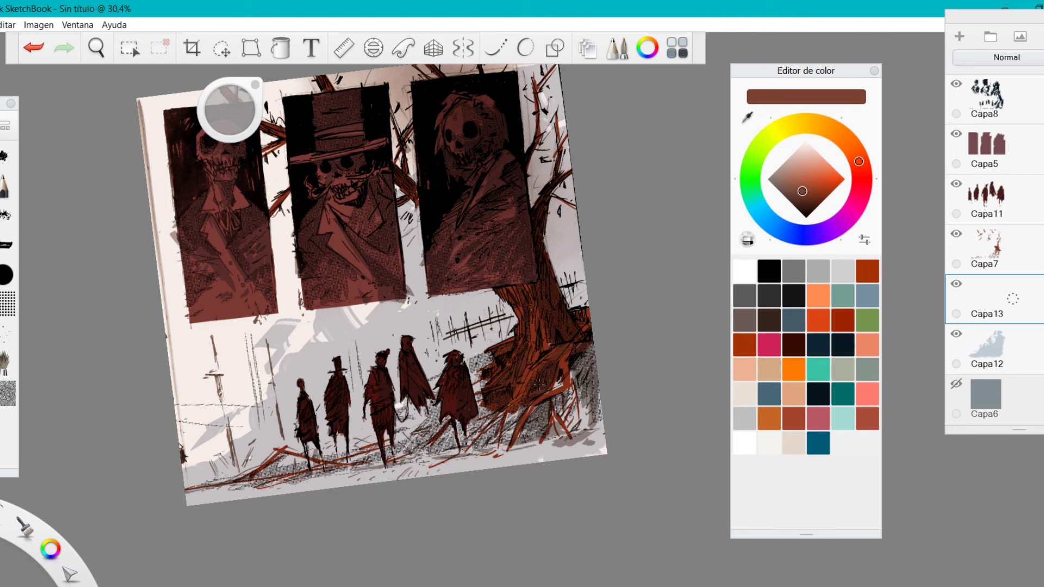
left_click_drag(554, 400, 595, 446)
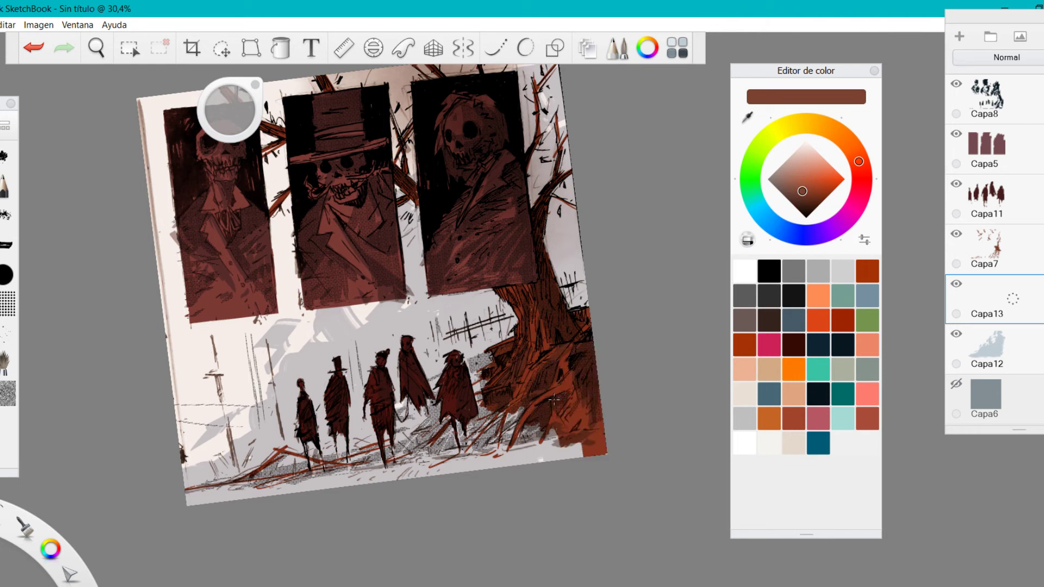
left_click_drag(554, 400, 553, 401)
mouse_move(206, 496)
left_mouse_down()
mouse_move(473, 463)
mouse_move(186, 484)
left_mouse_up()
left_click_drag(281, 469, 469, 467)
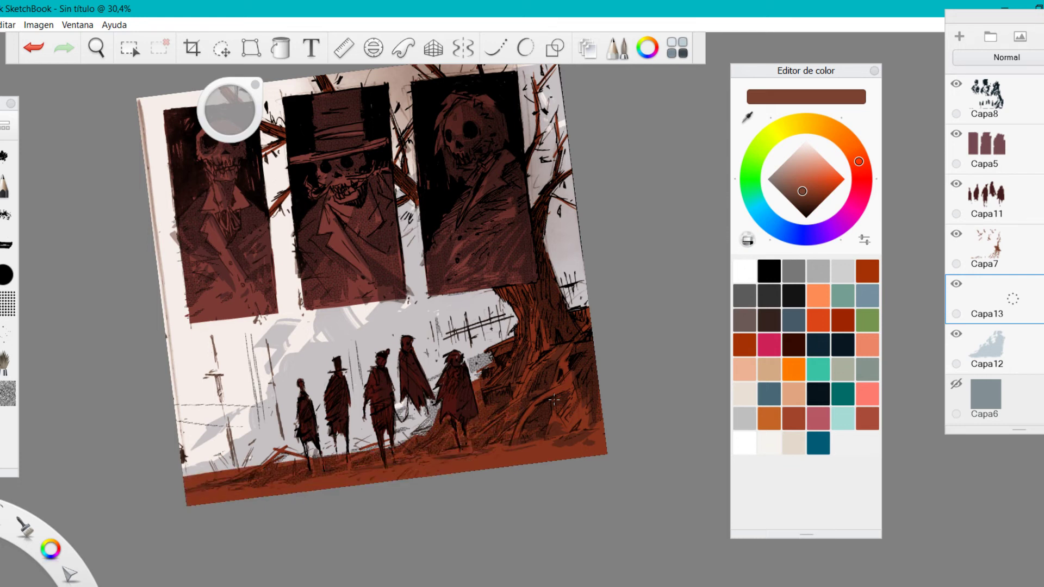
Step: Erase excess brown along the far-left ground edge with transparent colour and paint the tall posts in reddish brown
left_click(748, 240)
left_click_drag(185, 487, 219, 474)
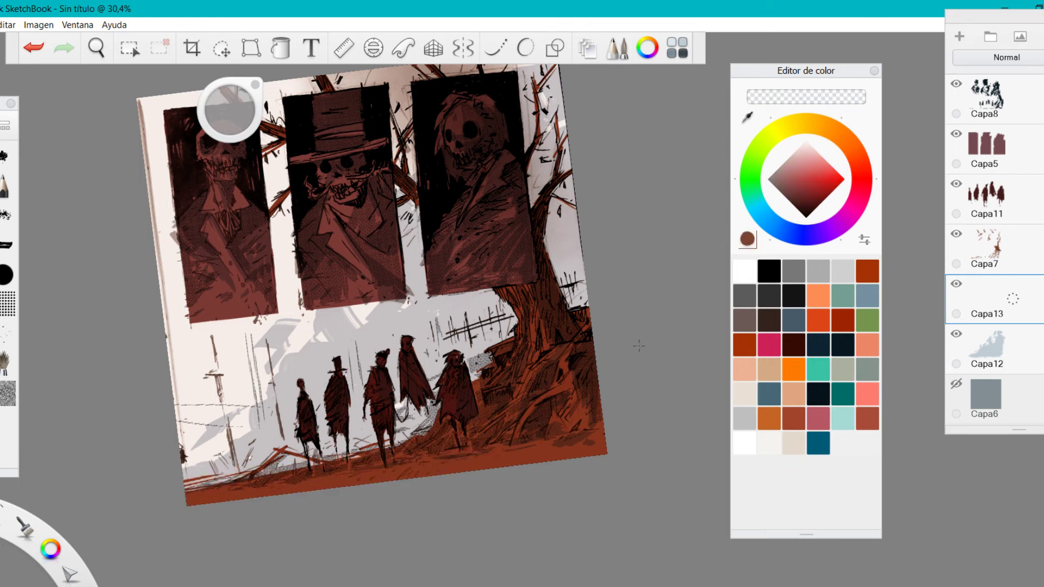
left_click(748, 239)
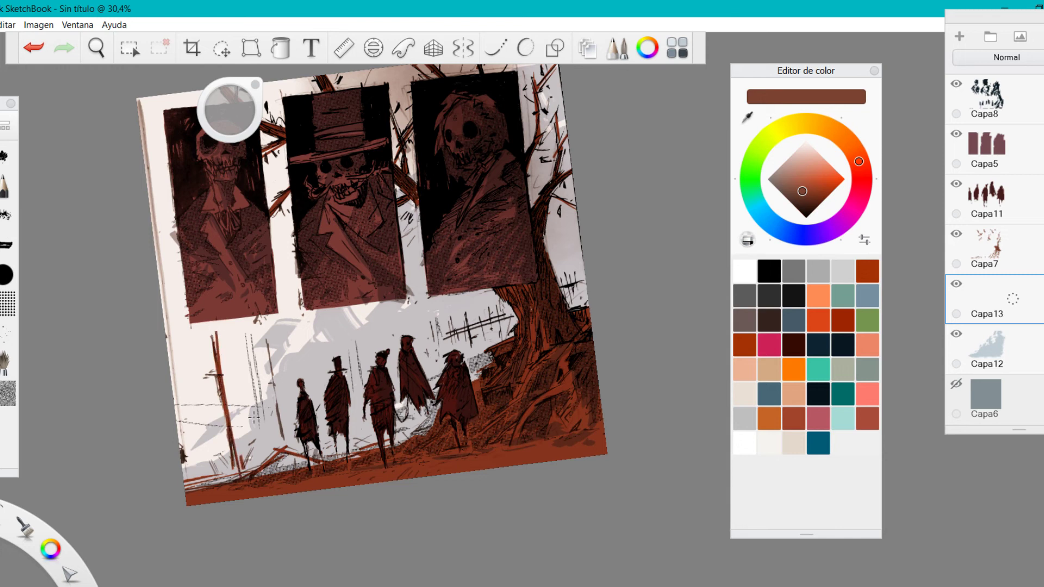
Step: Adjust the brightness and contrast of Capa13 to turn the ground colour into a lighter, duller brown
key("space")
left_click_drag(548, 285, 538, 302)
left_click(38, 25)
mouse_move(125, 106)
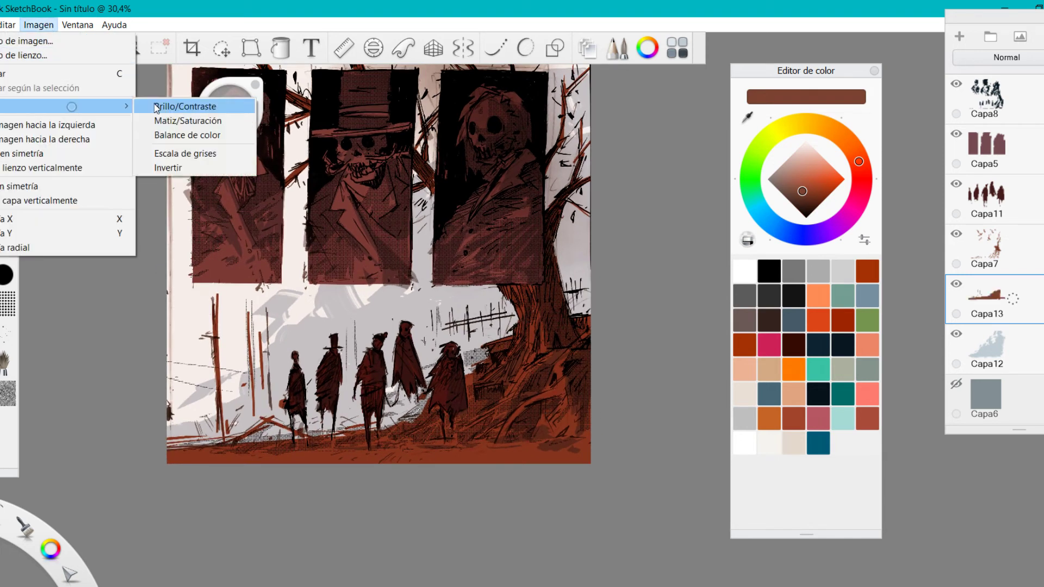
left_click(185, 104)
left_click_drag(483, 341, 509, 342)
left_click_drag(481, 292, 438, 292)
left_click(558, 409)
Step: On Capa5, sample the panel colour, lighten it to a pale dusty pink and brush highlights over the skeleton portraits
key("space")
left_click_drag(520, 330, 543, 459)
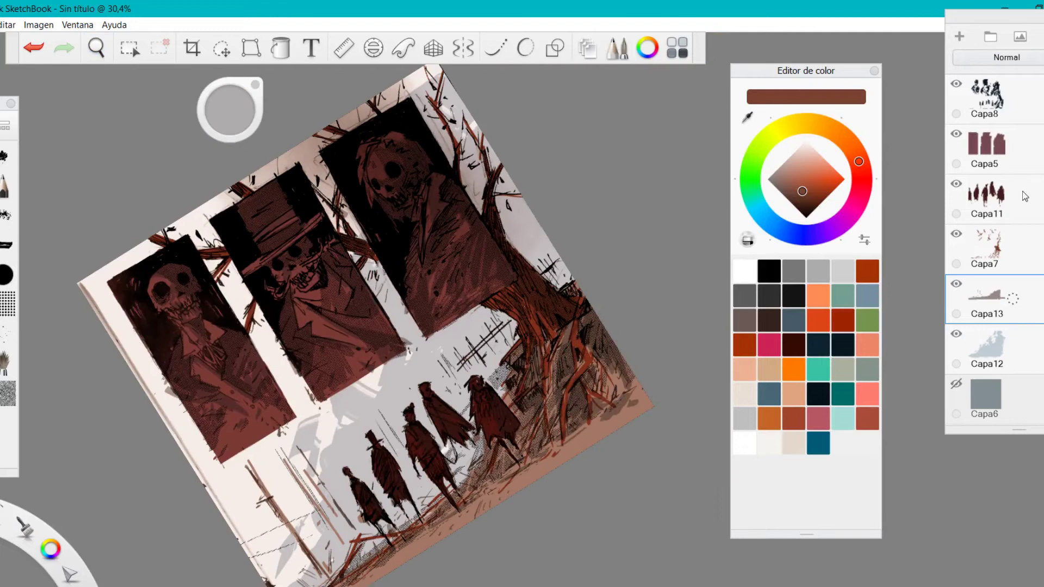
left_click(988, 148)
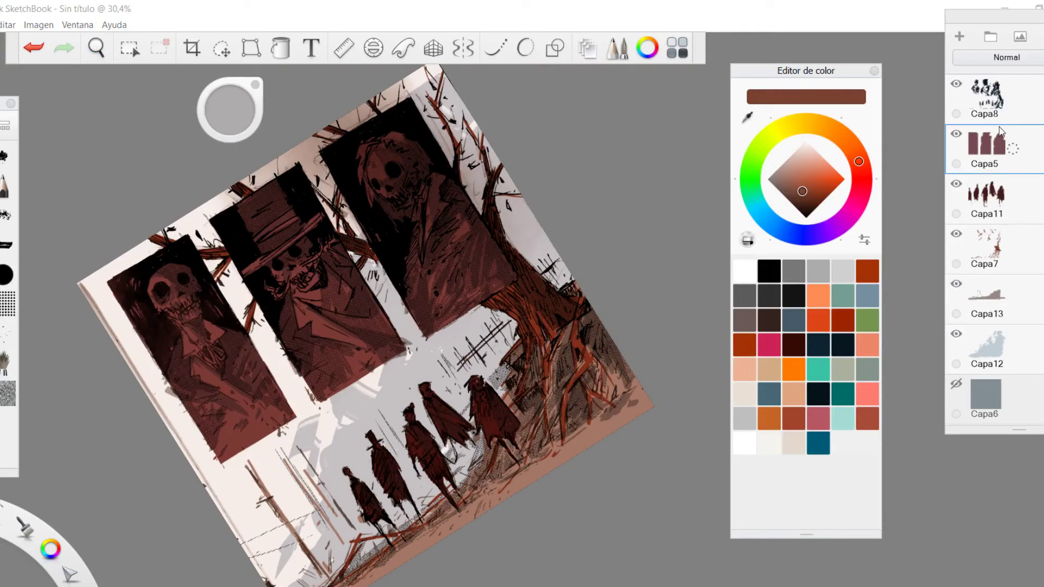
left_click(748, 116)
left_click(990, 143)
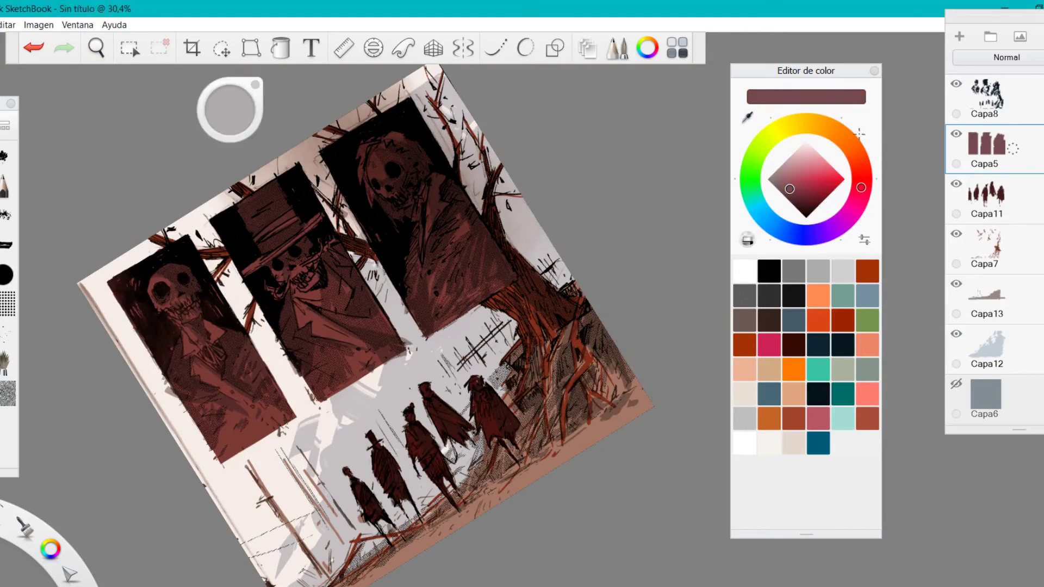
left_click_drag(790, 188, 790, 165)
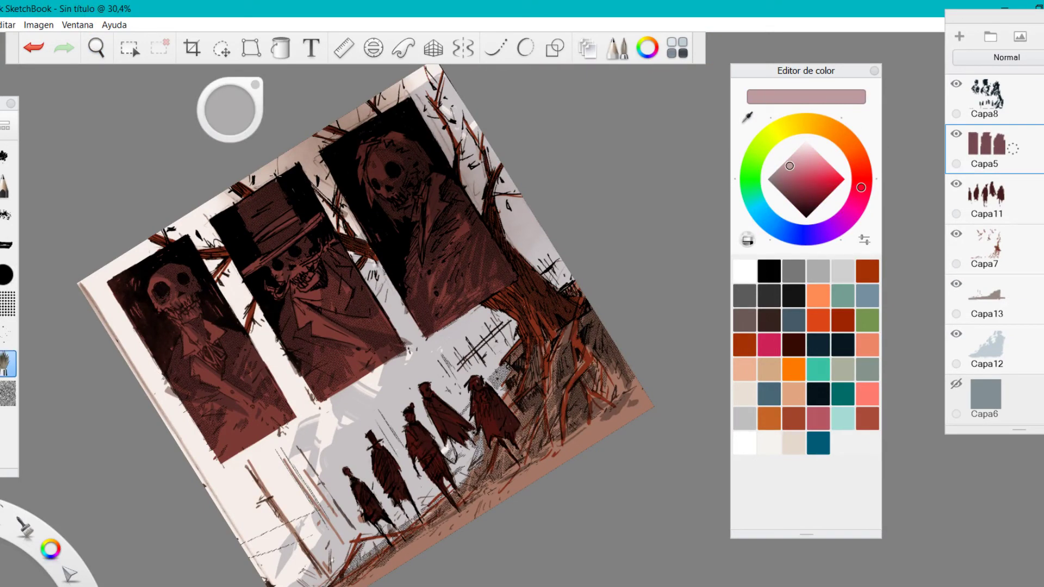
mouse_move(157, 278)
left_mouse_down()
mouse_move(383, 146)
mouse_move(177, 299)
mouse_move(217, 396)
mouse_move(336, 305)
left_mouse_up()
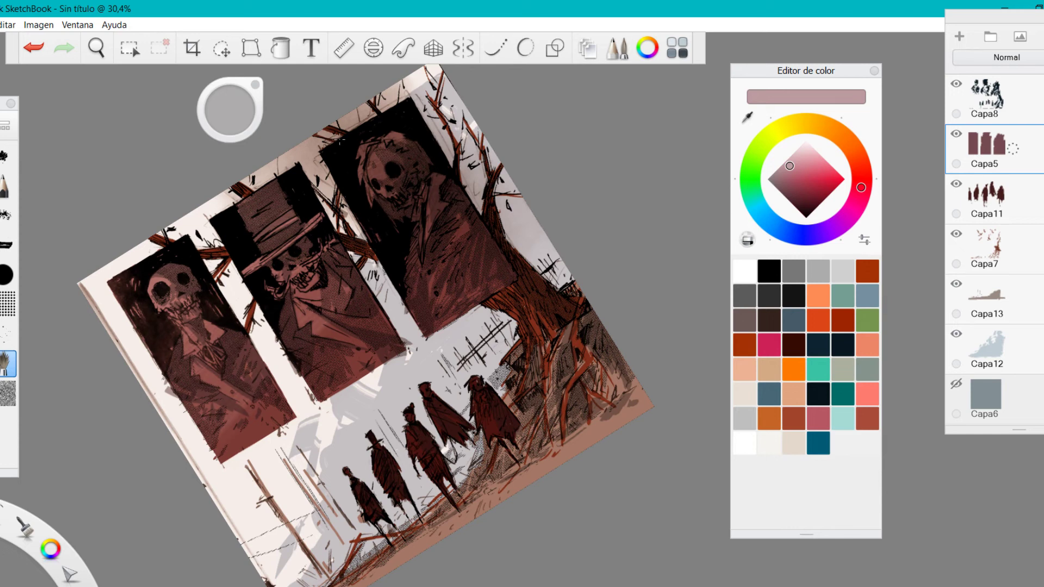
Step: Import the speckled texture image z2 from the DIBUJOS > aaa pinceles folder with Capa8 as the active layer
key("space")
mouse_move(515, 207)
left_mouse_down()
mouse_move(520, 197)
mouse_move(514, 272)
mouse_move(472, 266)
mouse_move(480, 397)
left_mouse_up()
key("space")
key("space")
left_click_drag(397, 326, 375, 358)
left_click(986, 98)
left_click(1020, 37)
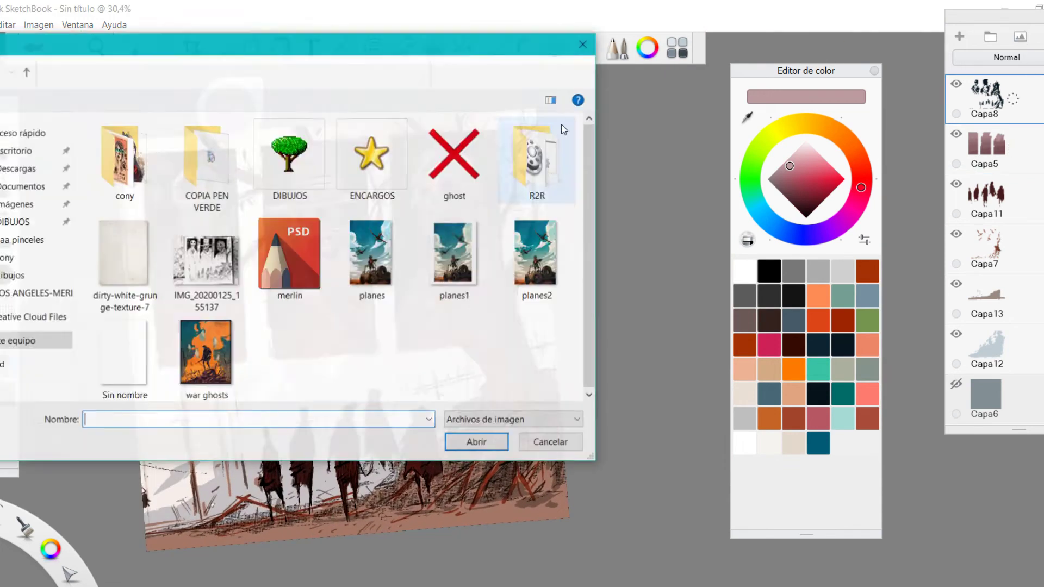
double_click(299, 160)
double_click(173, 154)
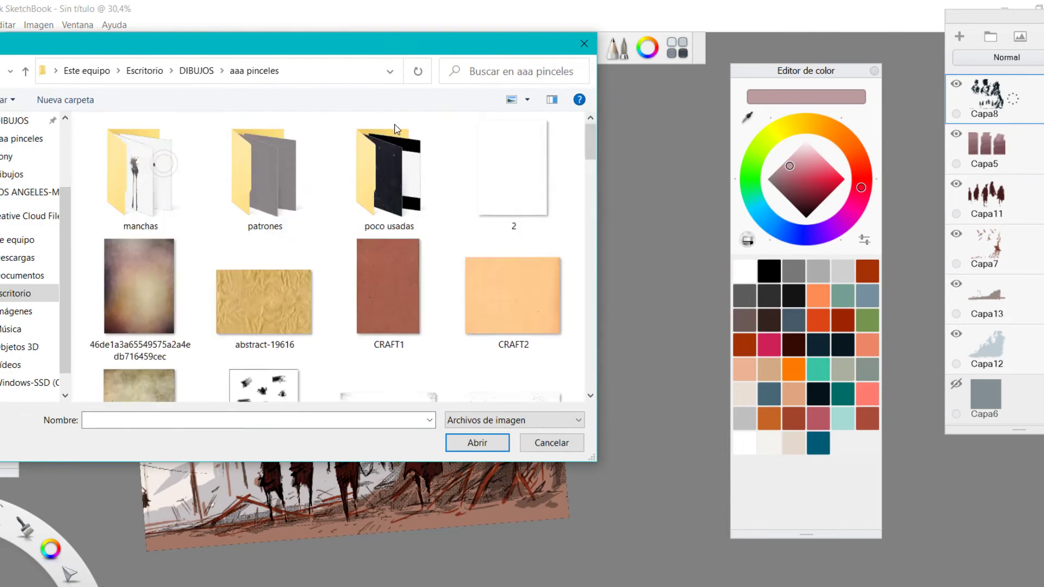
left_click_drag(596, 168, 599, 407)
left_click(126, 348)
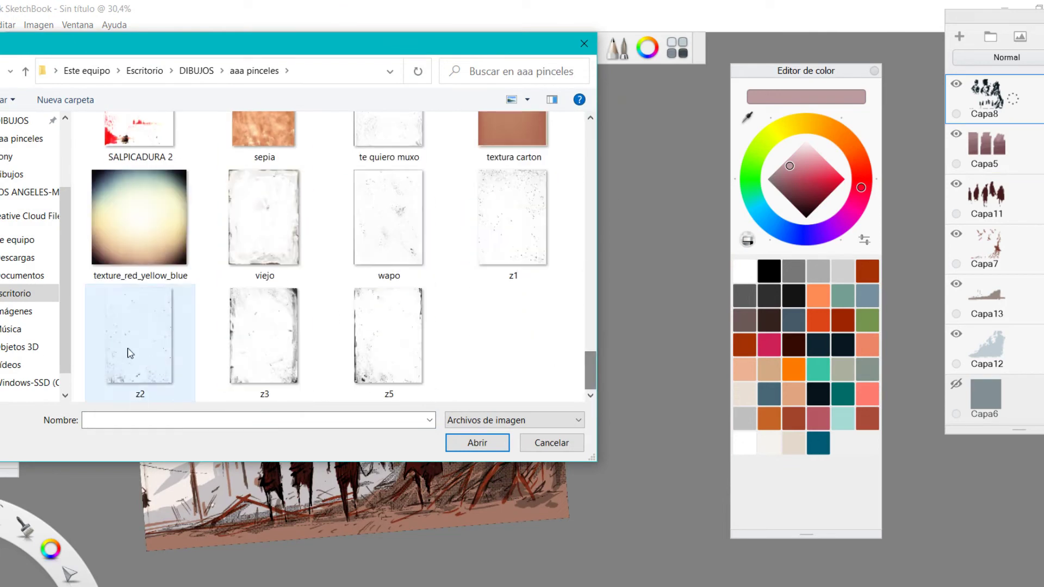
left_click(502, 444)
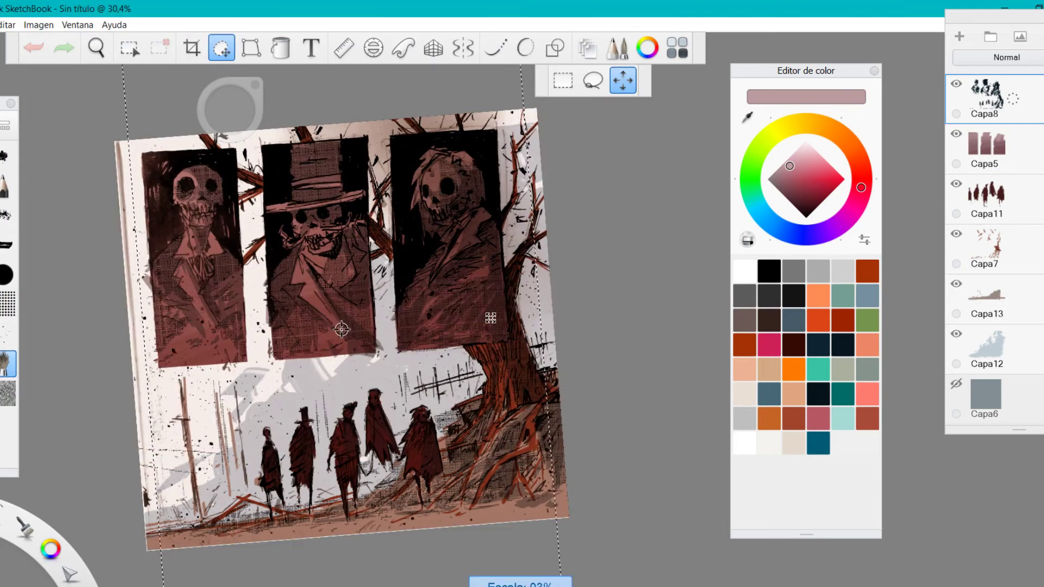
Step: Scale, rotate and move the imported speckled texture so that it covers the whole drawing
left_click_drag(513, 415, 503, 336)
left_click_drag(486, 290, 491, 305)
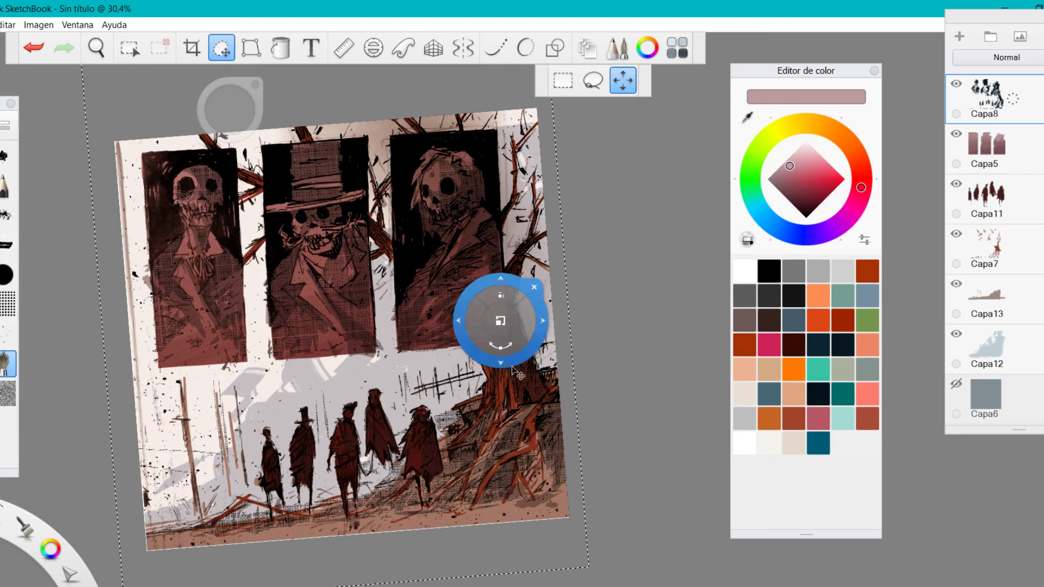
left_click_drag(513, 371, 507, 323)
left_click_drag(495, 276, 496, 301)
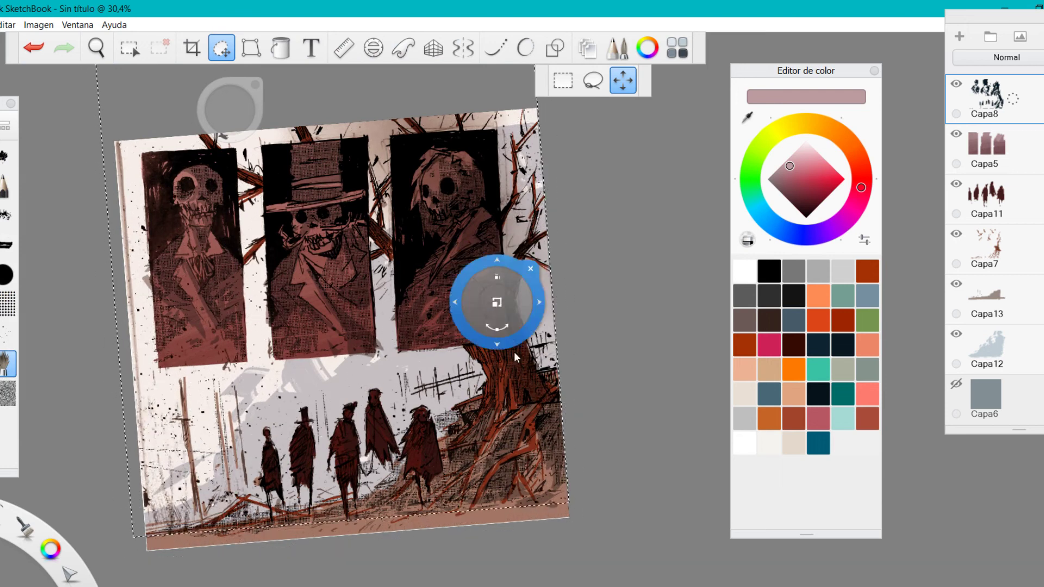
left_click_drag(514, 351, 517, 361)
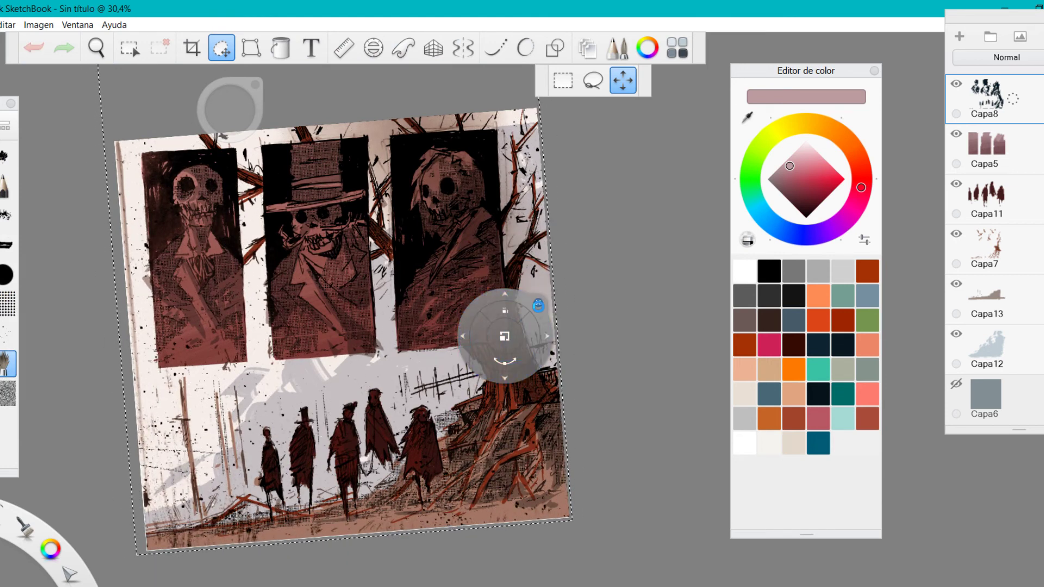
Step: Commit the placement of the imported ink-splatter image over the artwork
left_click(538, 304)
key("space")
left_click_drag(514, 303, 513, 304)
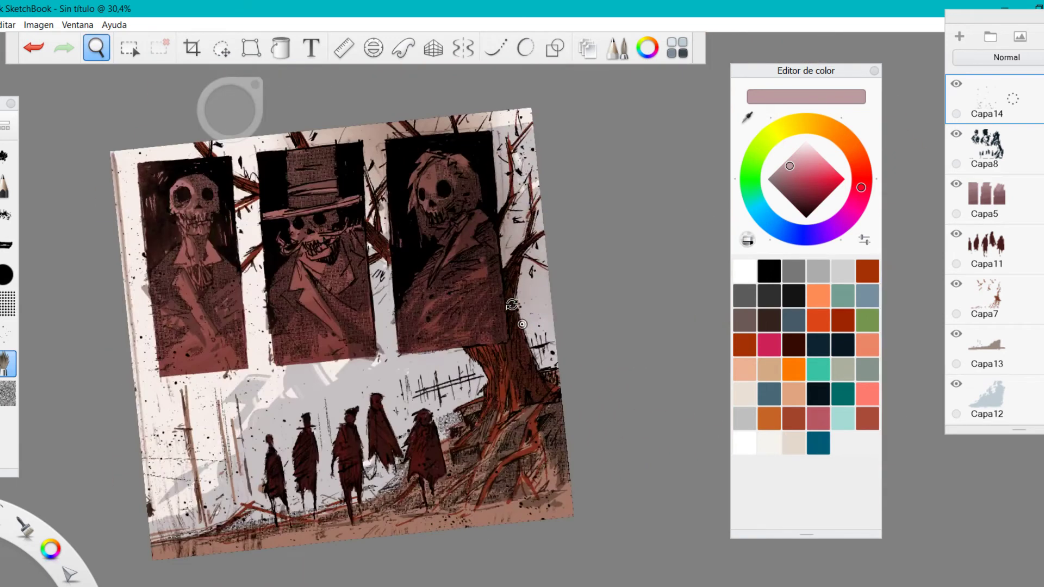
Step: Import the paper texture image "papel 2" and position it so it covers the whole illustration
left_click(1021, 37)
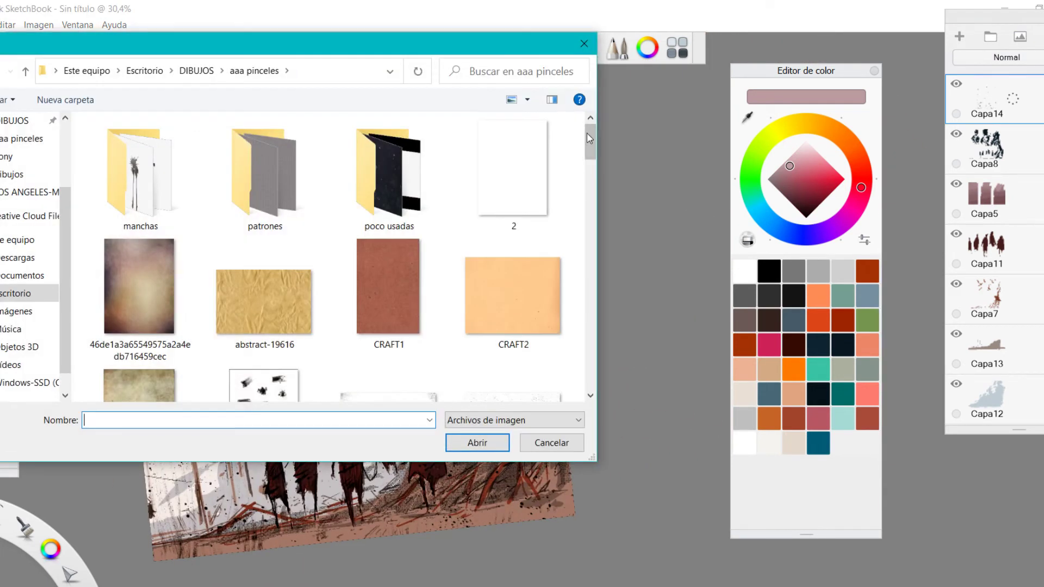
scroll(587, 154, "down", 3)
left_click_drag(588, 157, 582, 274)
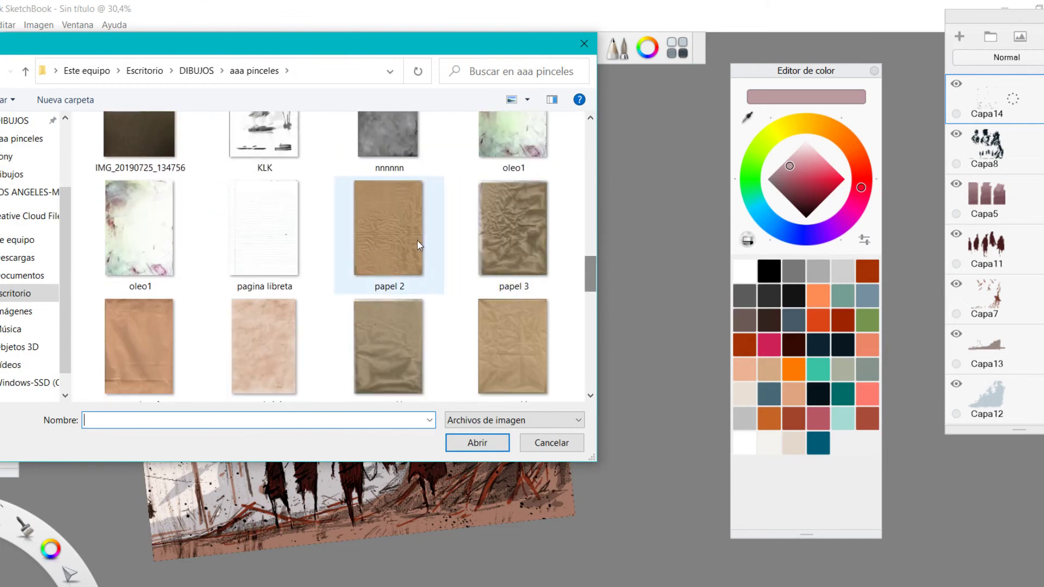
left_click(403, 236)
left_click(480, 446)
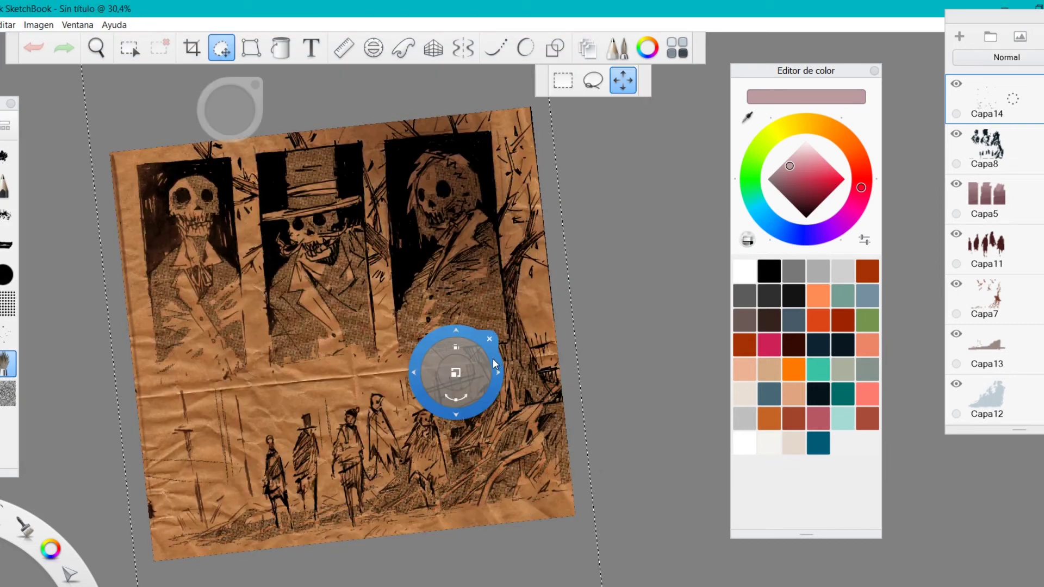
left_click_drag(492, 363, 475, 248)
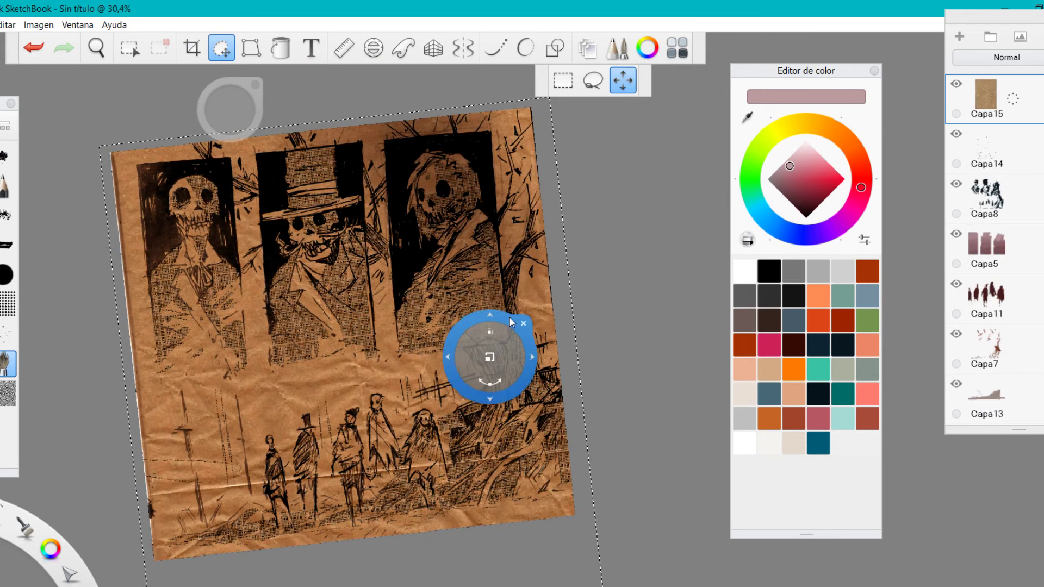
left_click(521, 323)
Step: Set the blending mode of the paper texture layer to Luz suave
left_click(1006, 57)
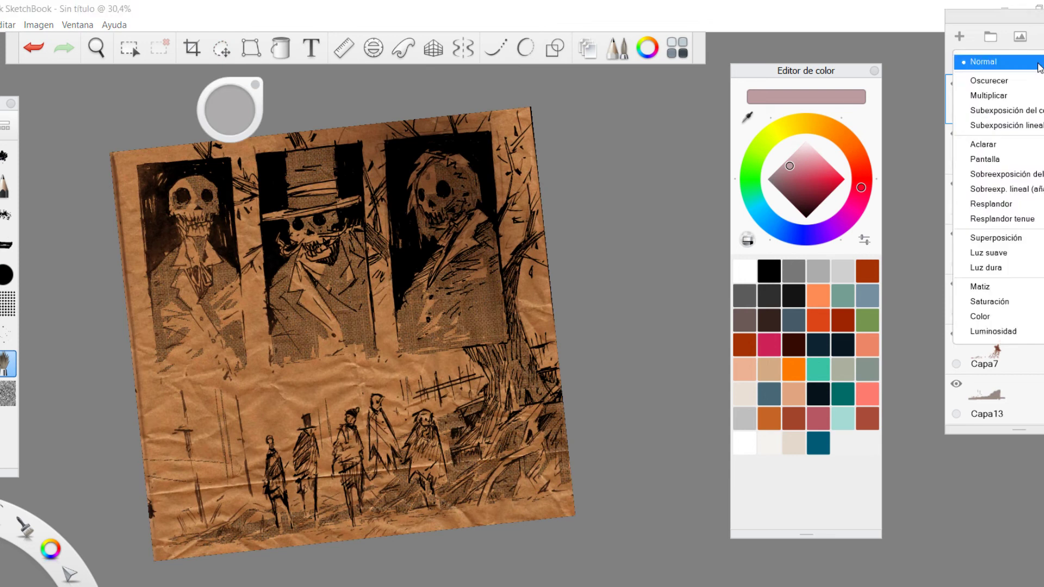
left_click(985, 257)
key("space")
left_click_drag(469, 354, 489, 344)
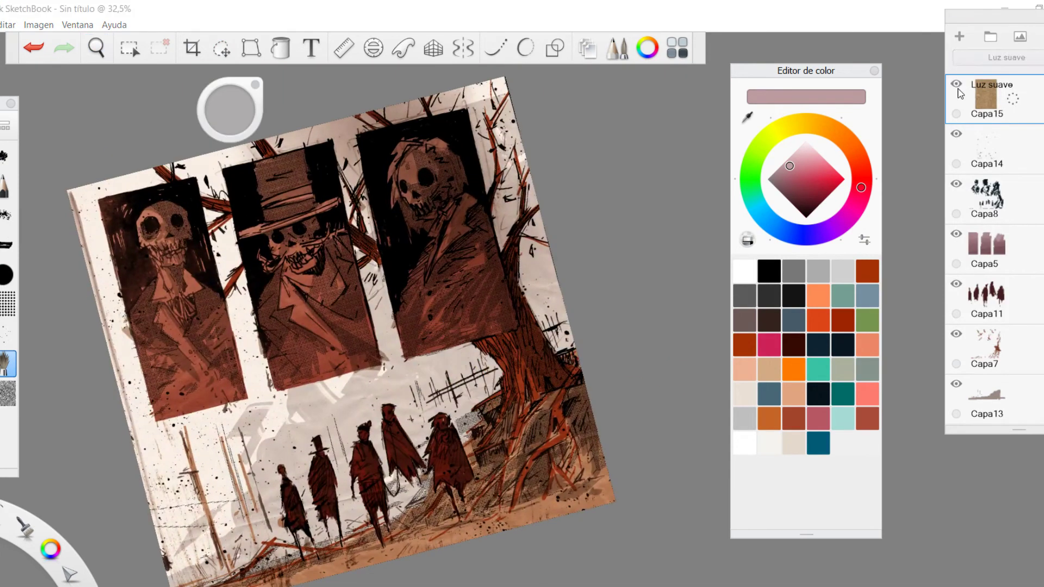
Step: Darken the paper texture layer by lowering Claridad in the Matiz/Saturación adjustment
left_click(33, 24)
mouse_move(65, 109)
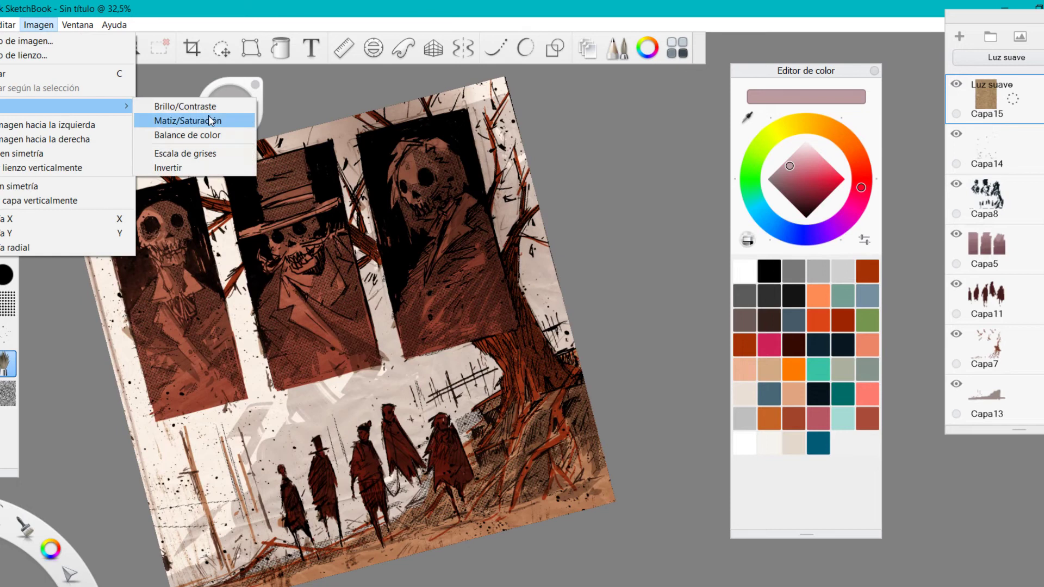
left_click(184, 120)
left_click_drag(483, 342, 464, 343)
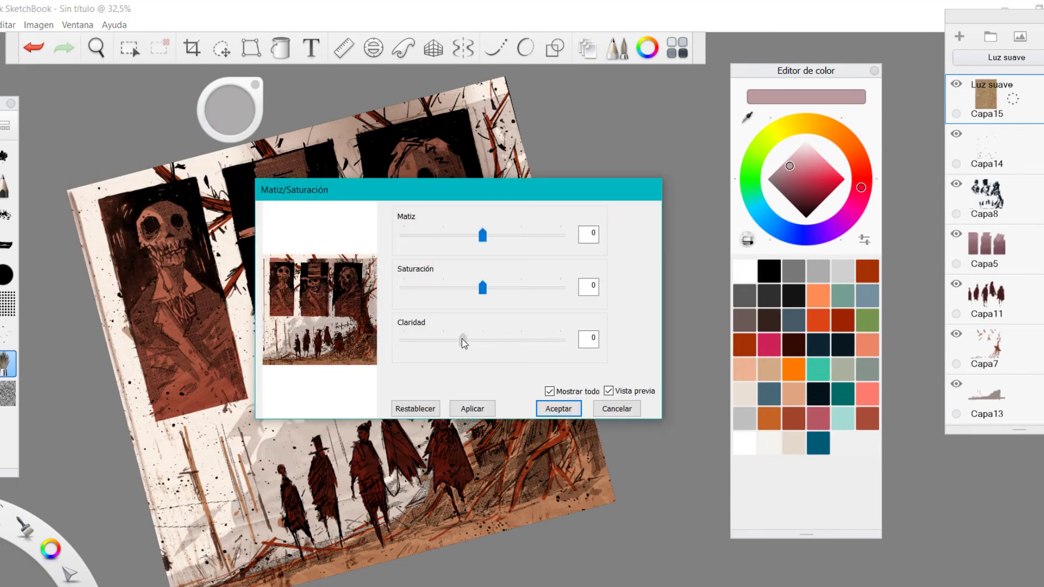
key("Return")
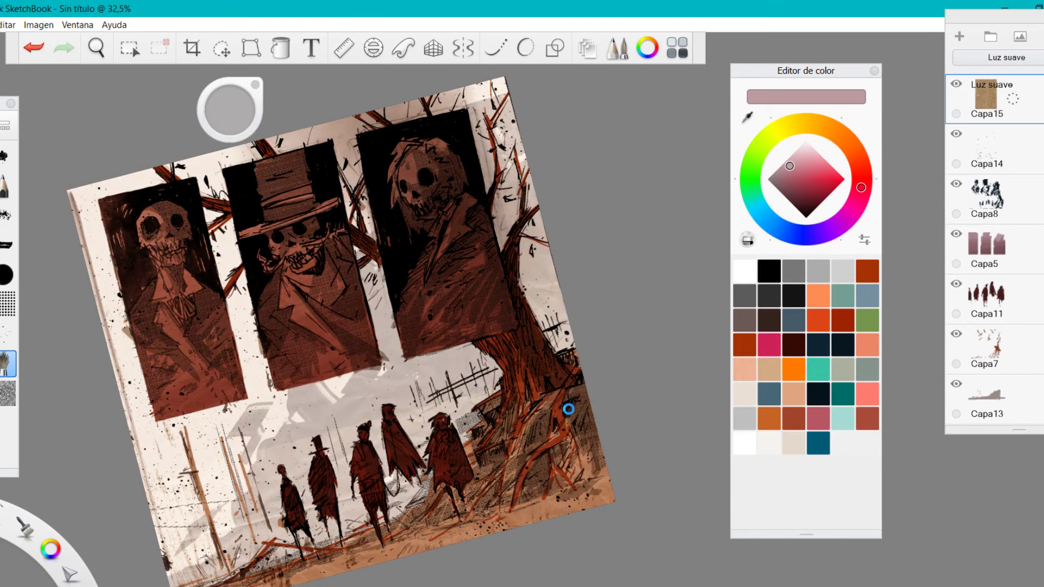
Step: Add a new layer directly above Capa8 and choose black as the brush colour
key("space")
left_click_drag(512, 342, 490, 446)
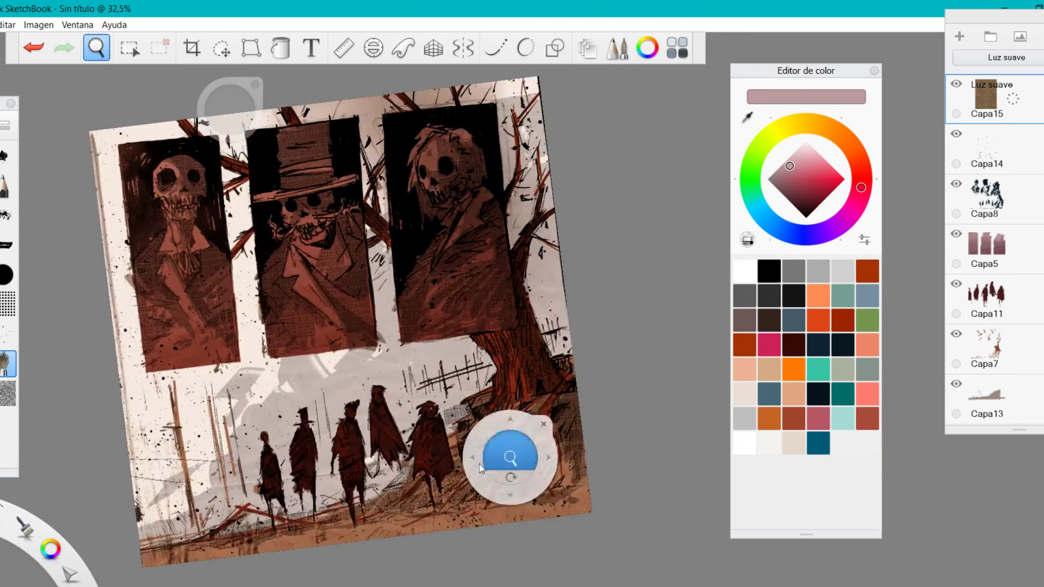
left_click_drag(380, 465, 429, 442)
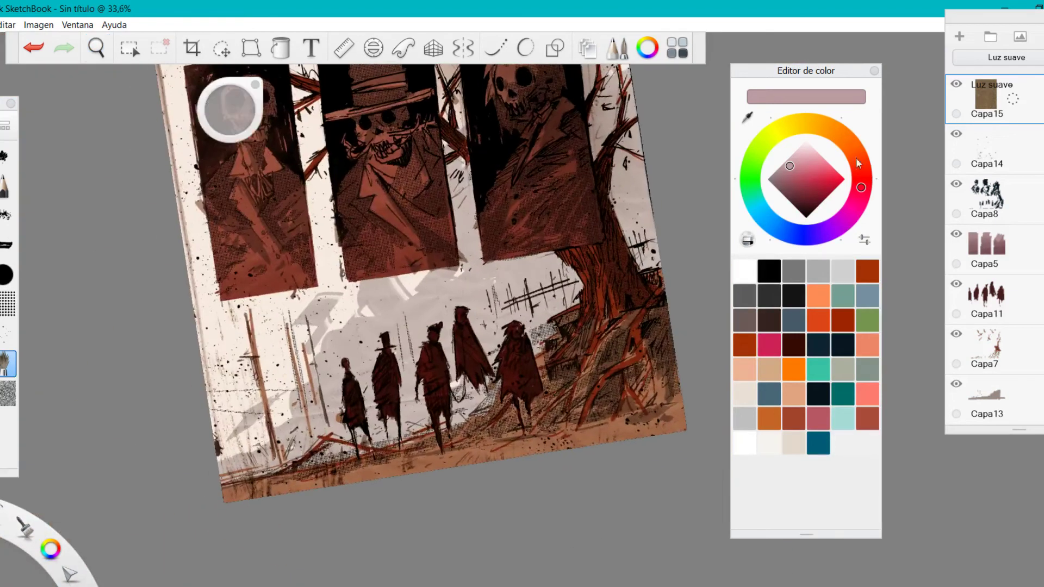
key("space")
left_click_drag(431, 371, 460, 358)
left_click_drag(494, 270, 478, 363)
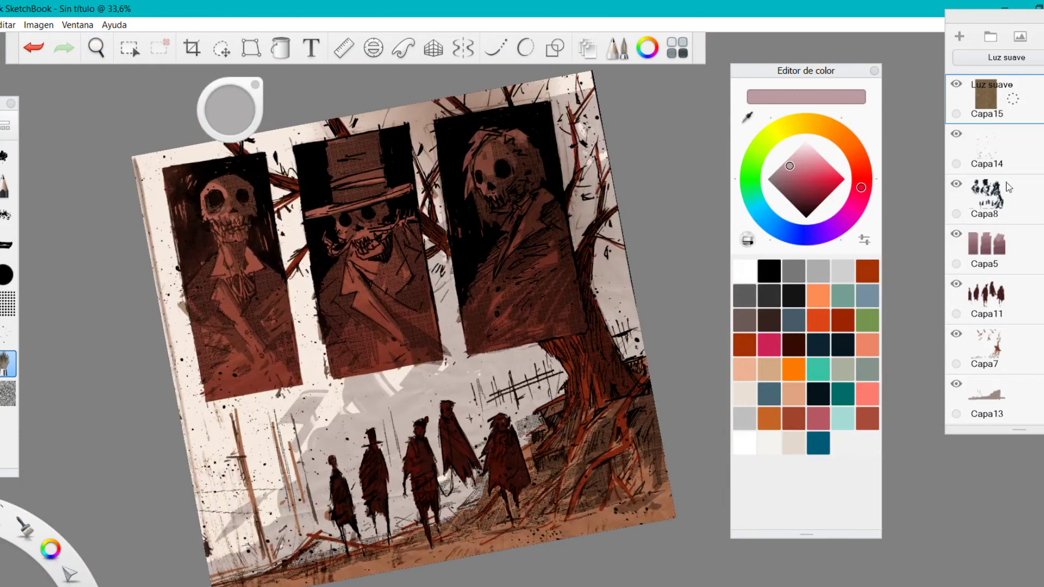
left_click(1008, 184)
left_click(959, 36)
left_click(769, 271)
Step: Paint black border lines along the vertical edges of the three portrait panels
scroll(236, 271, "up", 3)
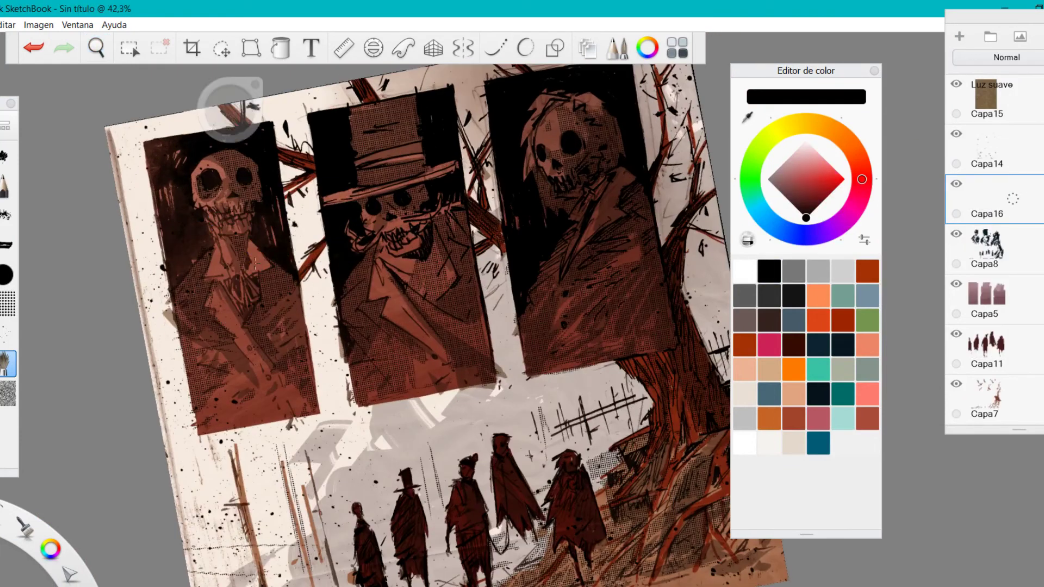
left_click(269, 139)
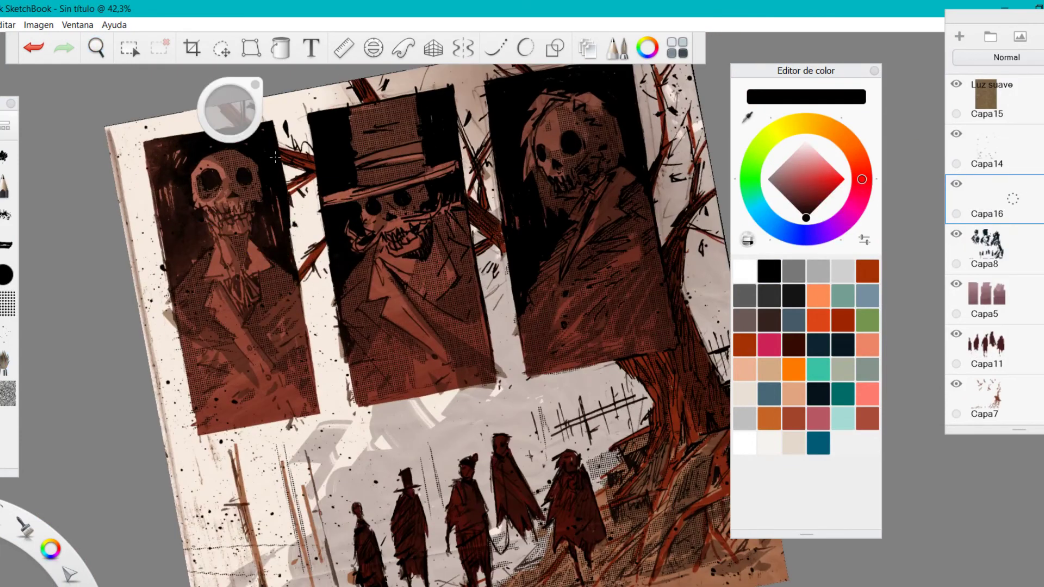
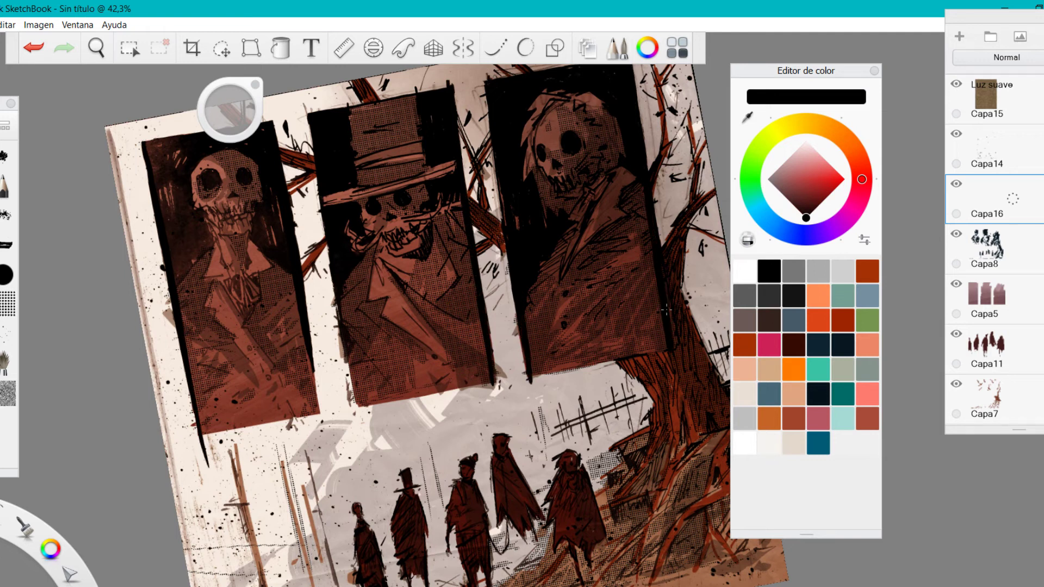
left_click(748, 239)
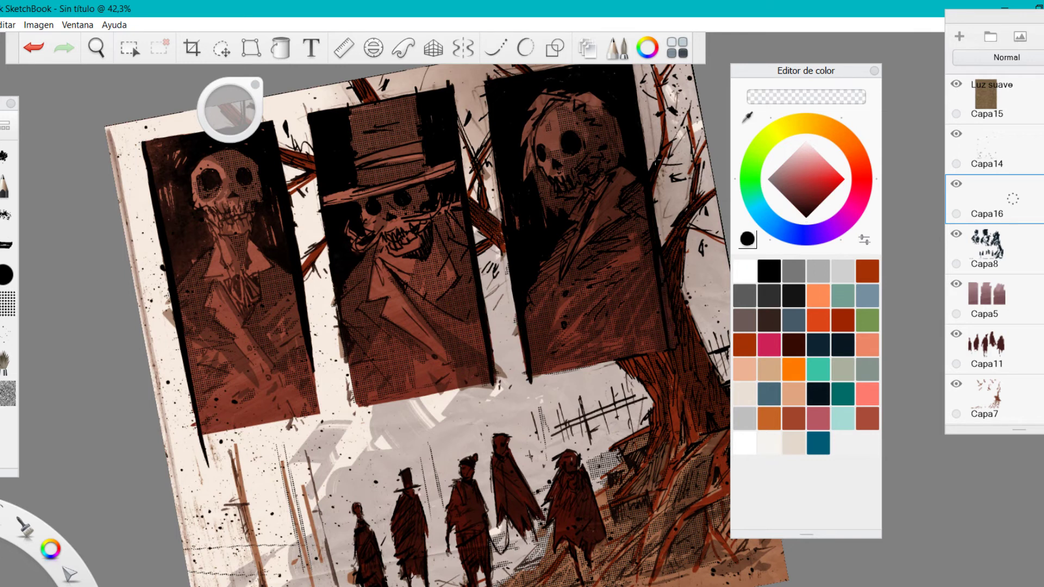
key("space")
mouse_move(633, 212)
left_mouse_down()
mouse_move(574, 286)
mouse_move(570, 250)
left_mouse_up()
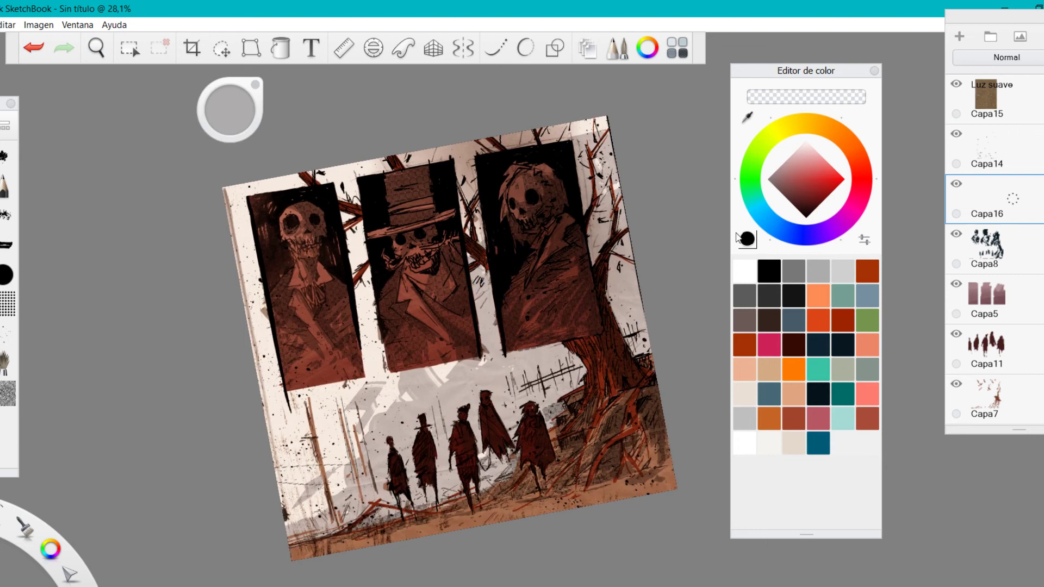
left_click(741, 238)
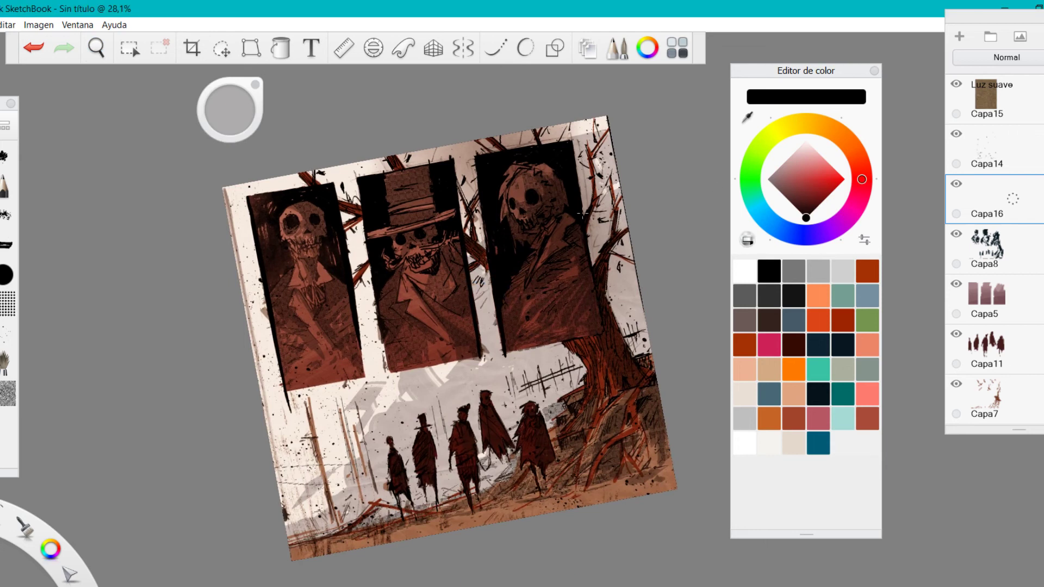
Step: Ink the lower edge of the long-haired skull's panel in black where it meets the tree trunk
left_click_drag(595, 169, 674, 245)
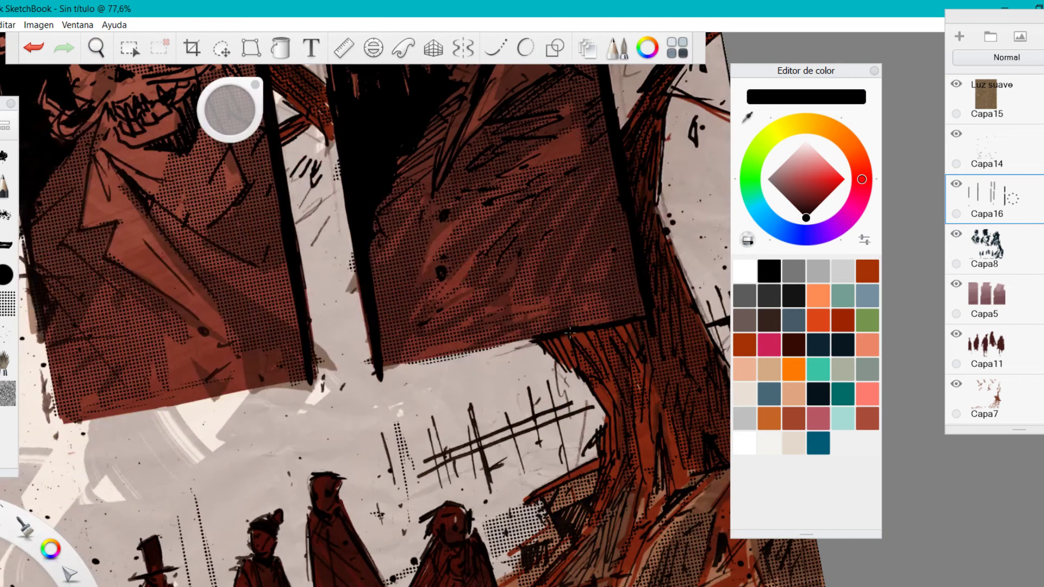
left_click_drag(645, 329, 629, 330)
key("space")
left_click_drag(638, 181, 605, 294)
mouse_move(606, 300)
left_mouse_down()
mouse_move(585, 324)
mouse_move(605, 305)
mouse_move(612, 262)
left_mouse_up()
Step: Erase the excess black border line around the bow-tied skull's panel using the transparent colour
left_click(751, 242)
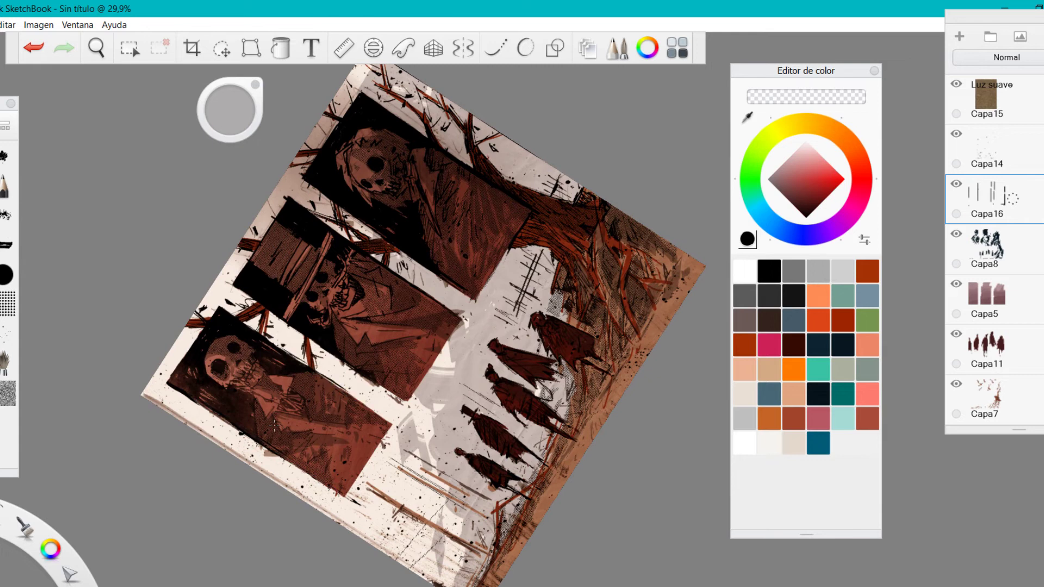
key("space")
left_click_drag(324, 266, 507, 275)
left_click_drag(538, 316, 475, 399)
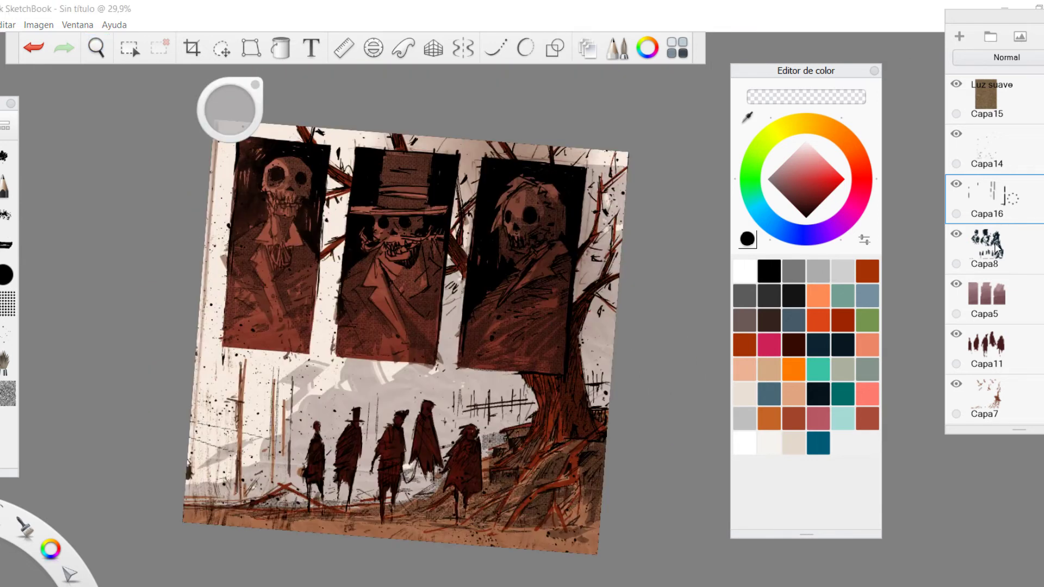
Step: Move the border-line layer Capa16 up the layer stack and merge it into Capa3-1
left_click(974, 246)
scroll(994, 249, "up", 3)
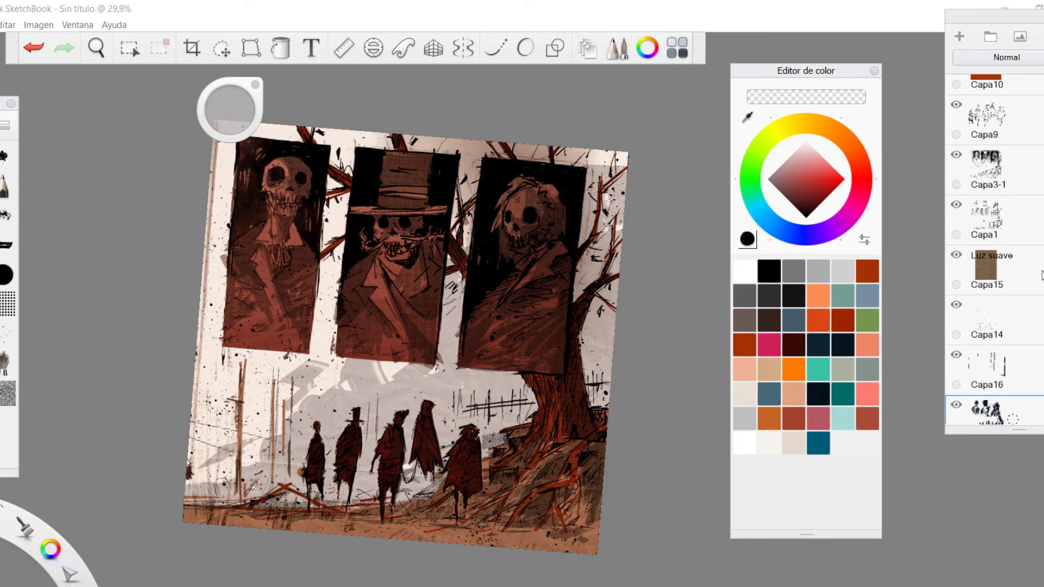
left_click(988, 370)
left_click_drag(988, 370, 1009, 210)
Step: Toggle the visibility of Capa3-1 off and on to check what its ink lines contribute to the artwork
left_click(959, 157)
left_click(959, 156)
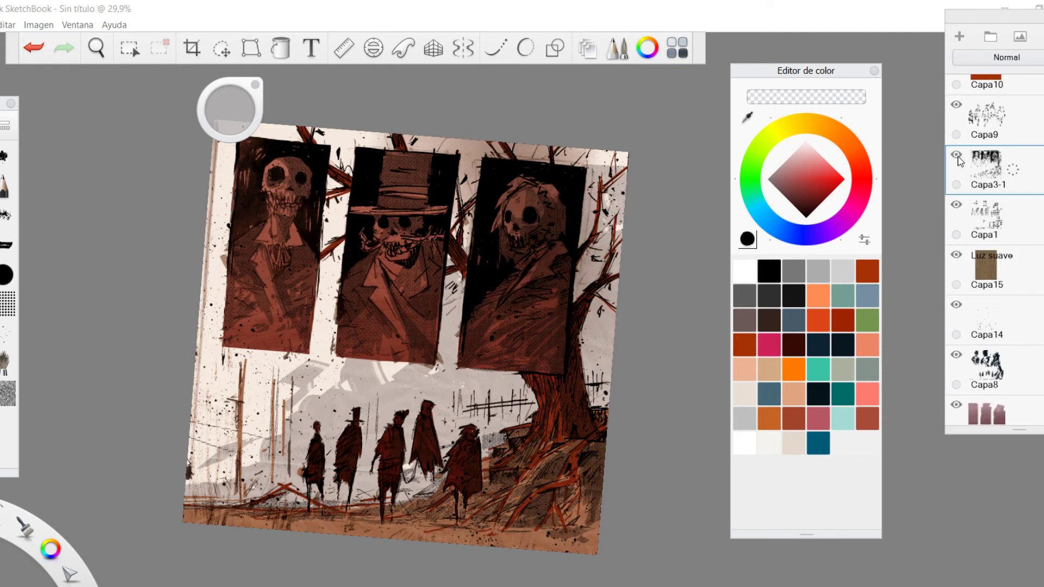
key("space")
left_click_drag(548, 355, 622, 348)
left_click(958, 157)
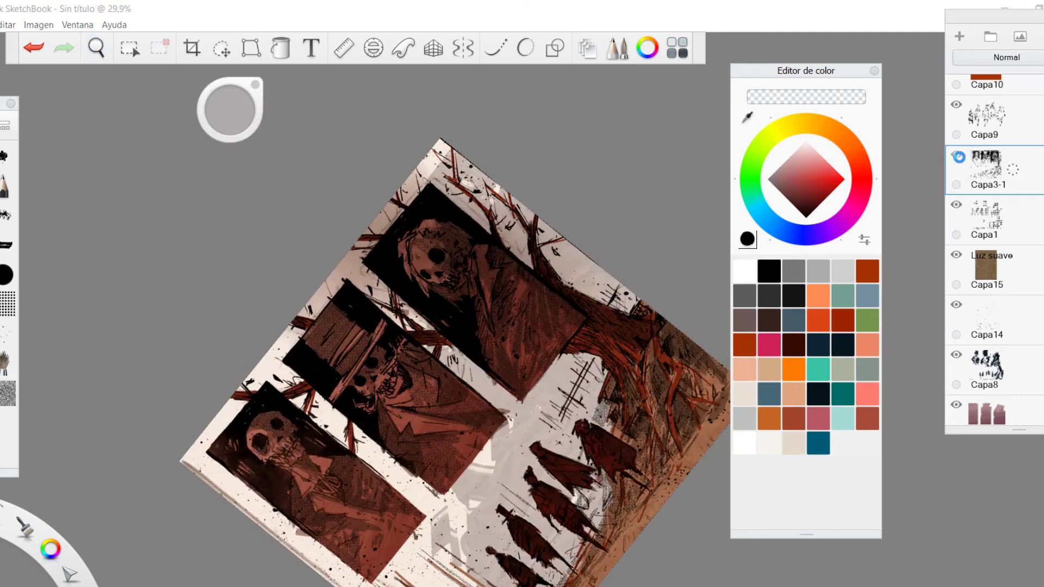
key("space")
left_click_drag(550, 351, 509, 354)
left_click(956, 155)
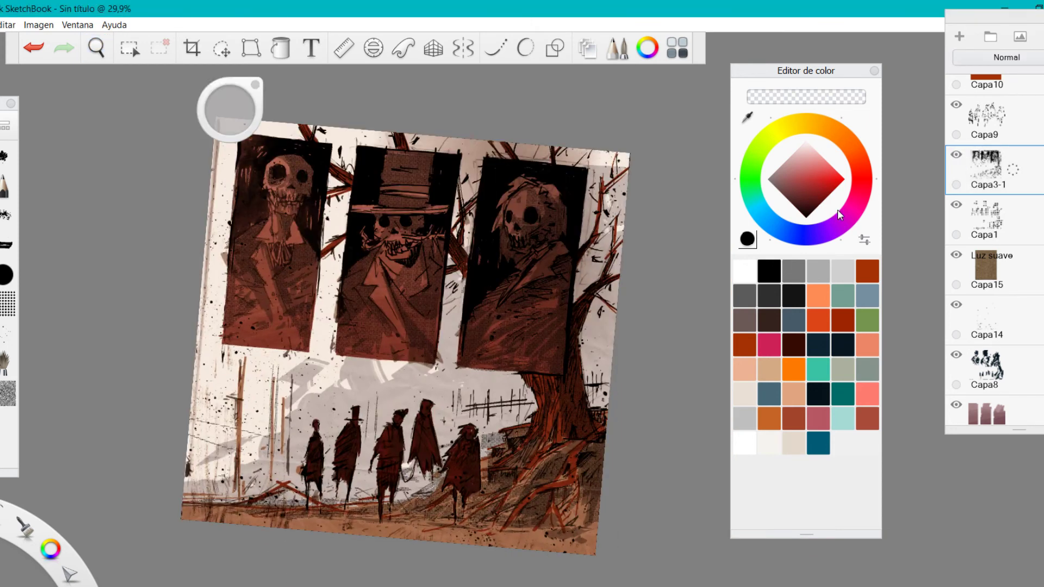
Step: Add a new layer above Capa3-1, sample the long-haired skull's reddish brown, and lighten it to a pale pink
key("space")
left_click_drag(559, 239, 523, 178)
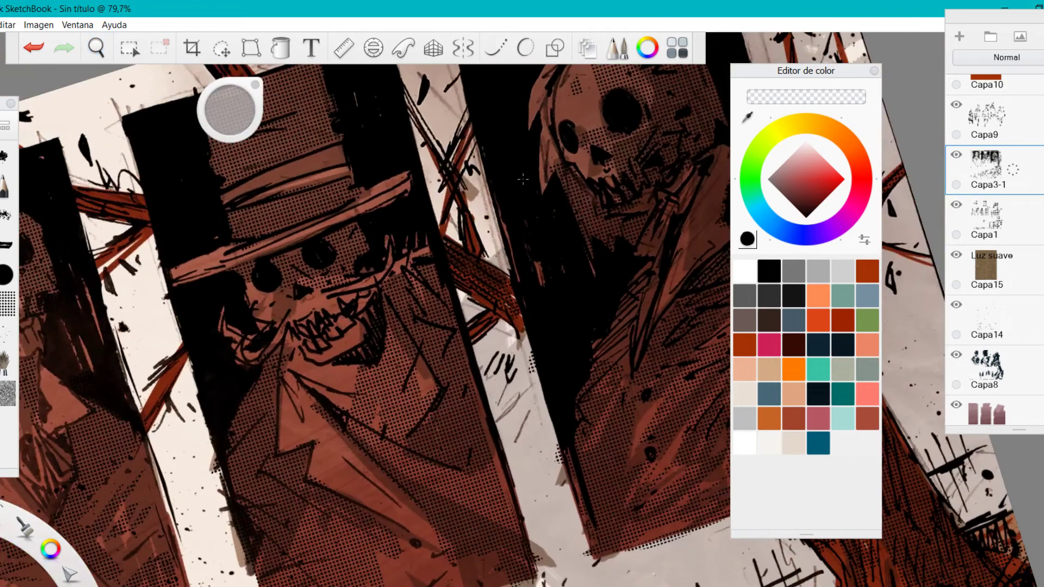
left_click(960, 38)
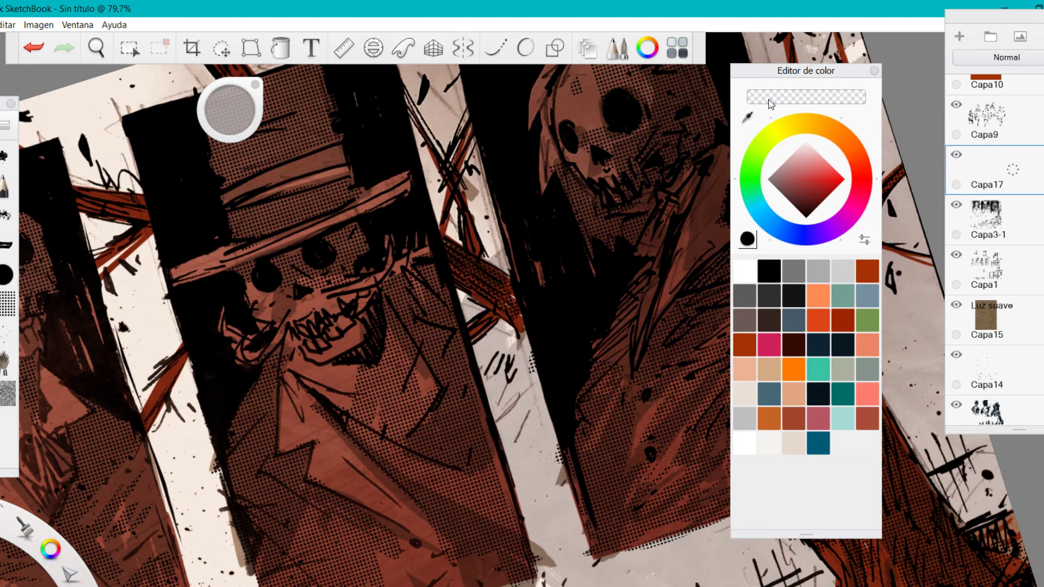
left_click(748, 116)
left_click(583, 110)
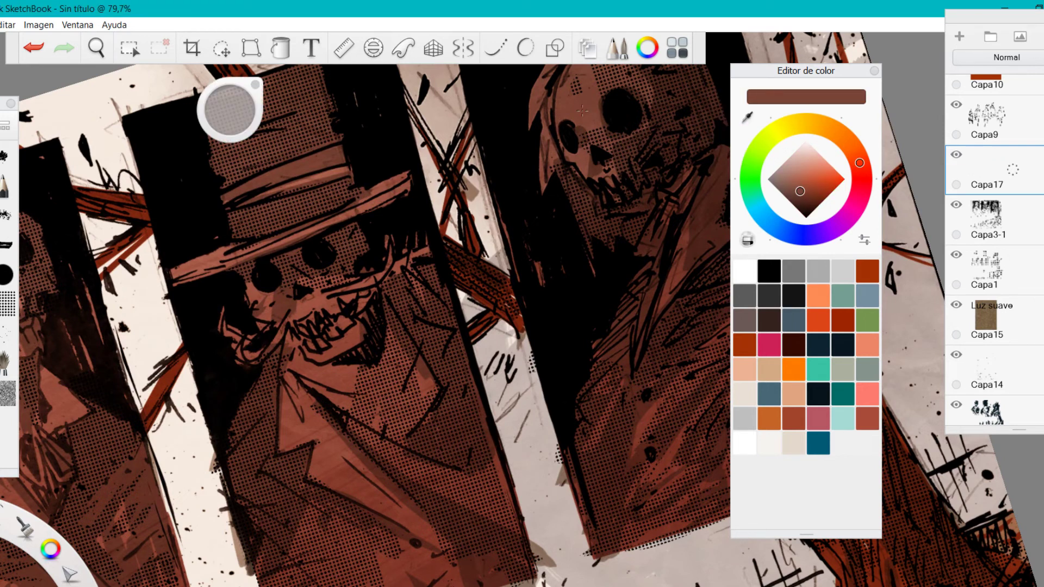
left_click_drag(805, 183, 795, 167)
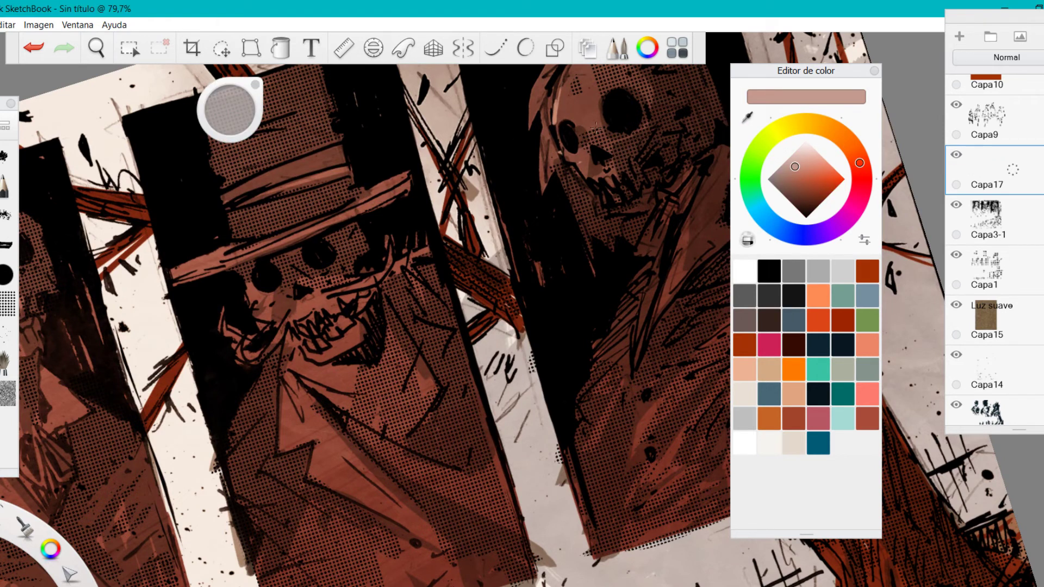
Step: Paint pale pink highlights on the long-haired skull's forehead edge, eye socket, nose and teeth
left_click_drag(596, 128, 597, 232)
left_click_drag(561, 197, 580, 155)
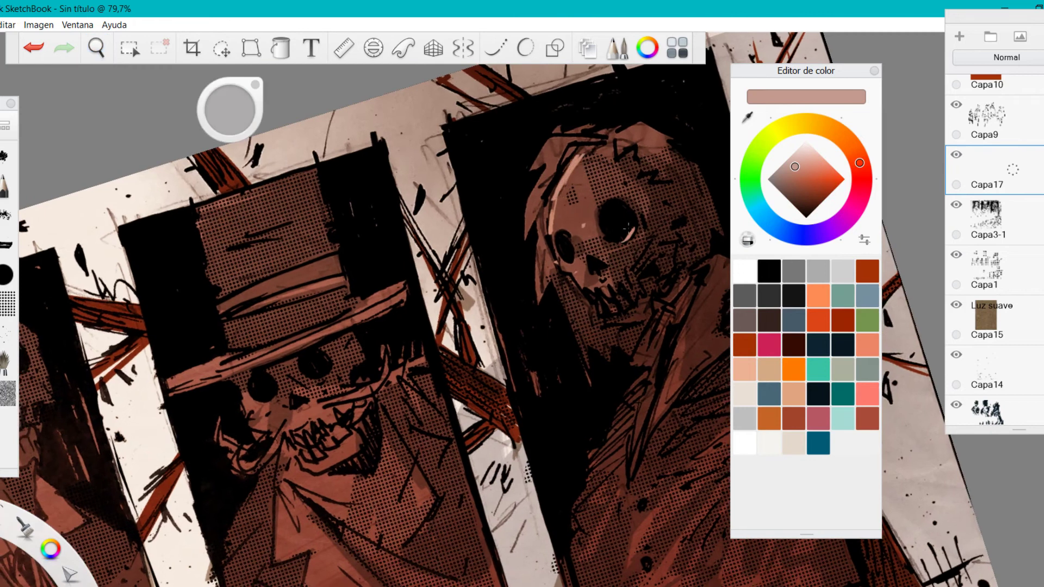
left_click_drag(594, 316, 489, 311)
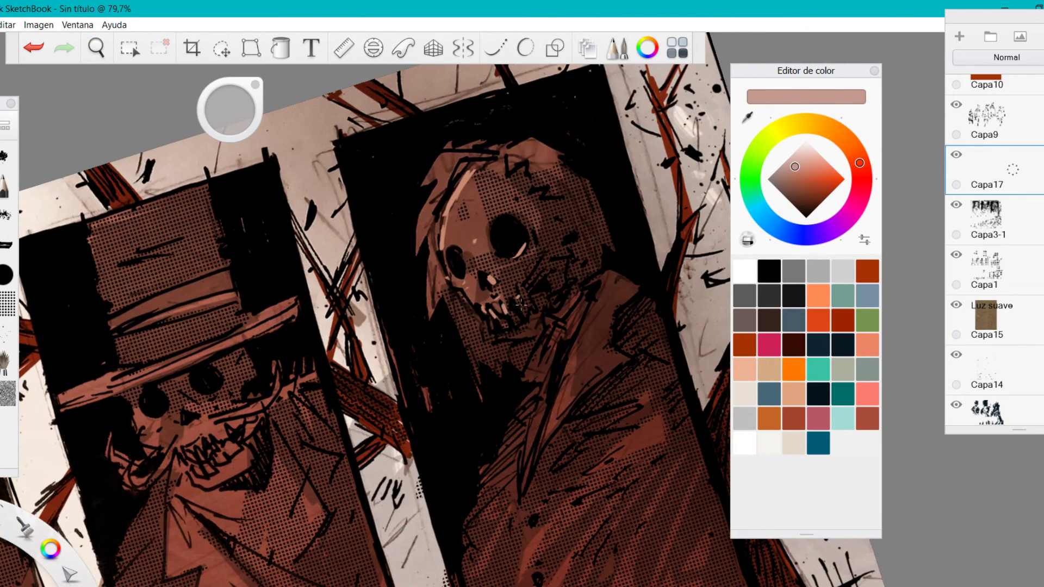
left_click_drag(508, 273, 526, 276)
Step: Paint pale pink highlights on the top-hatted skull's cheekbone, nose area and teeth
left_click_drag(350, 260, 398, 246)
left_click_drag(248, 255, 217, 258)
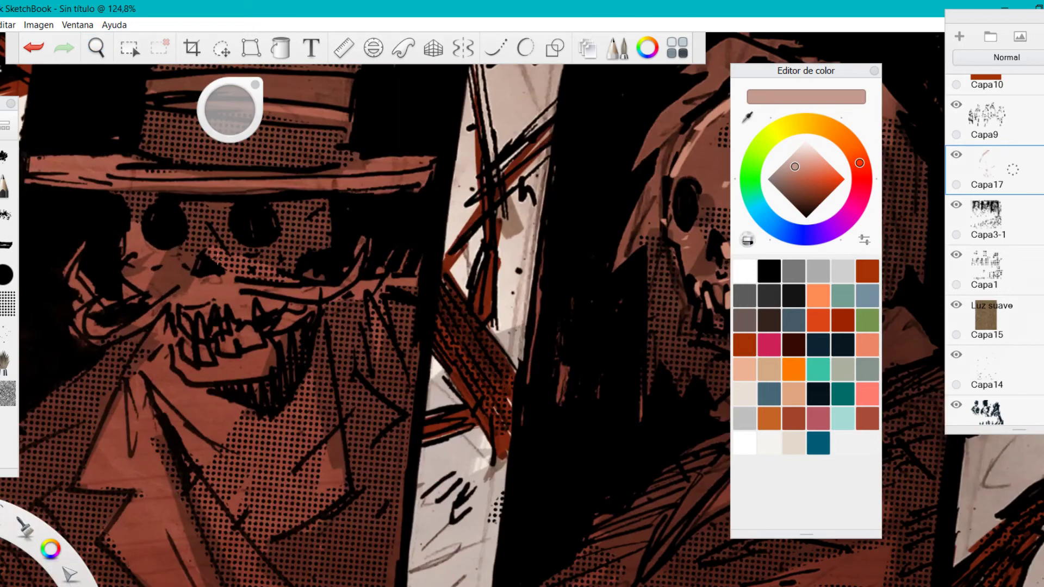
left_click_drag(136, 223, 122, 266)
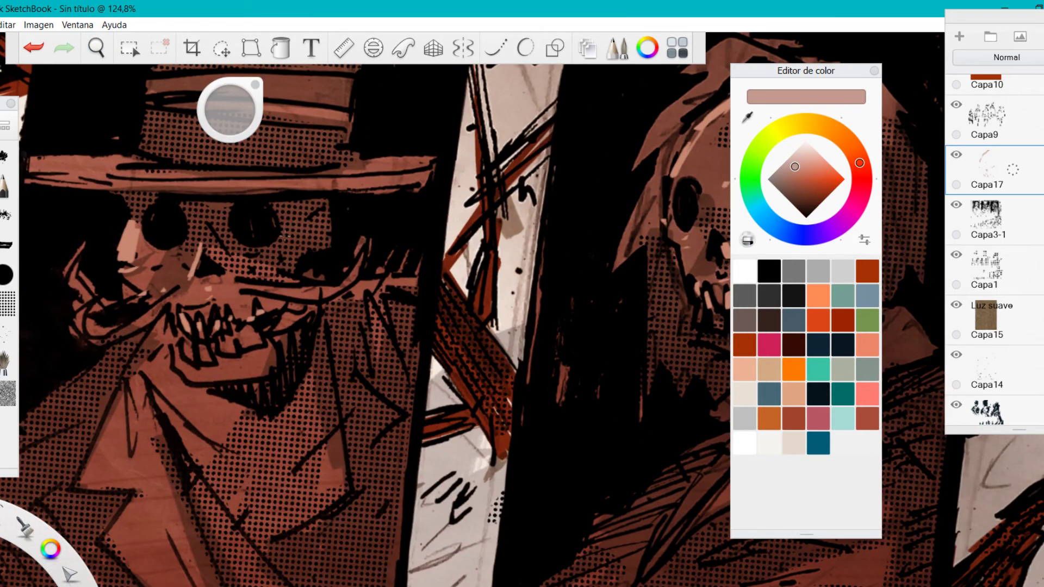
left_click_drag(338, 207, 244, 376)
left_click_drag(298, 293, 358, 336)
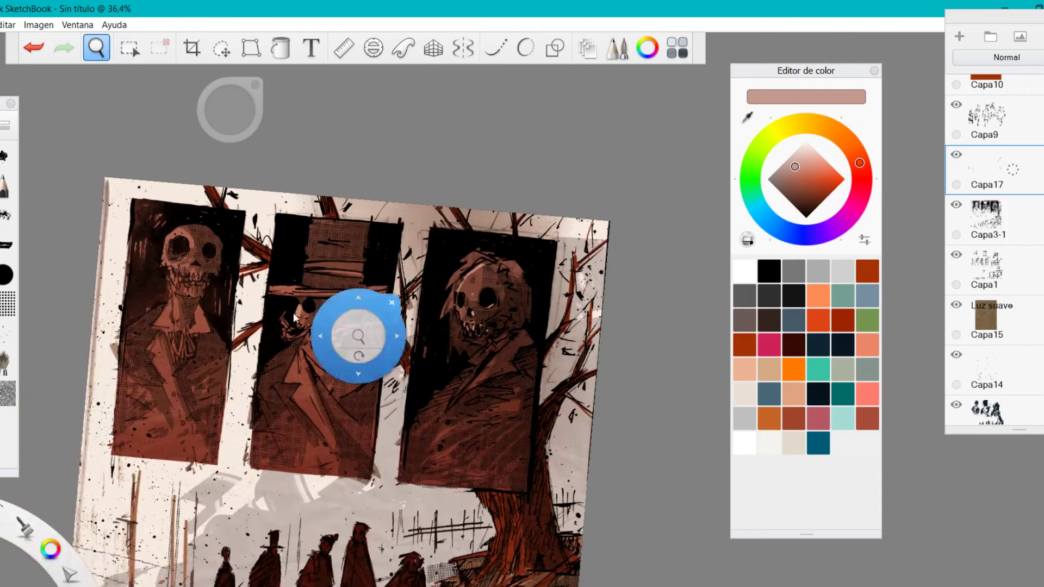
Step: Paint pale pink highlights on the bare-headed skull's forehead, eye socket and jaw, and on the collar below it
mouse_move(182, 279)
left_mouse_down()
mouse_move(163, 191)
mouse_move(146, 239)
left_mouse_up()
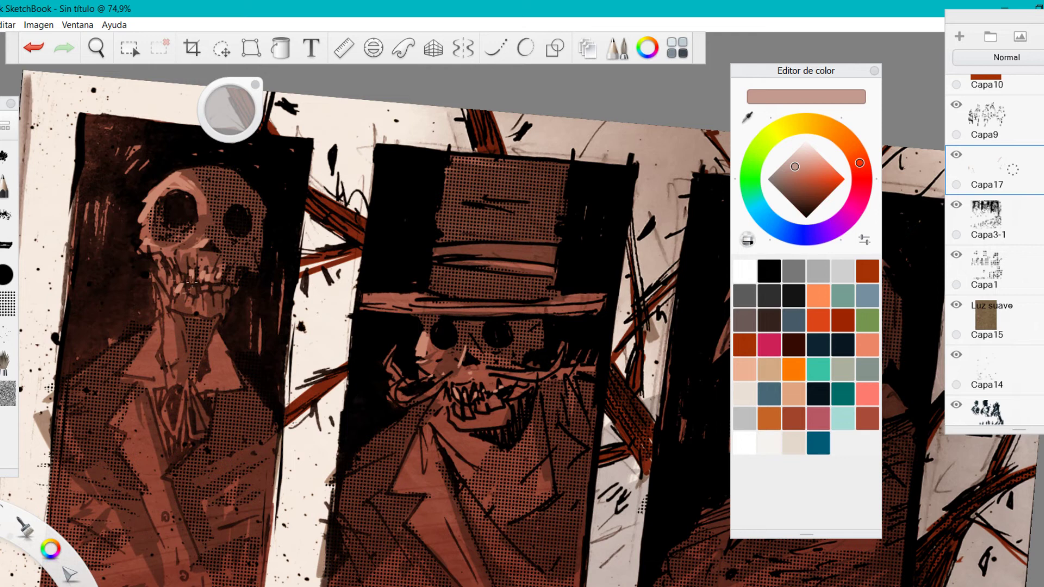
key("space")
left_click_drag(292, 246, 309, 329)
left_click_drag(334, 421, 442, 304)
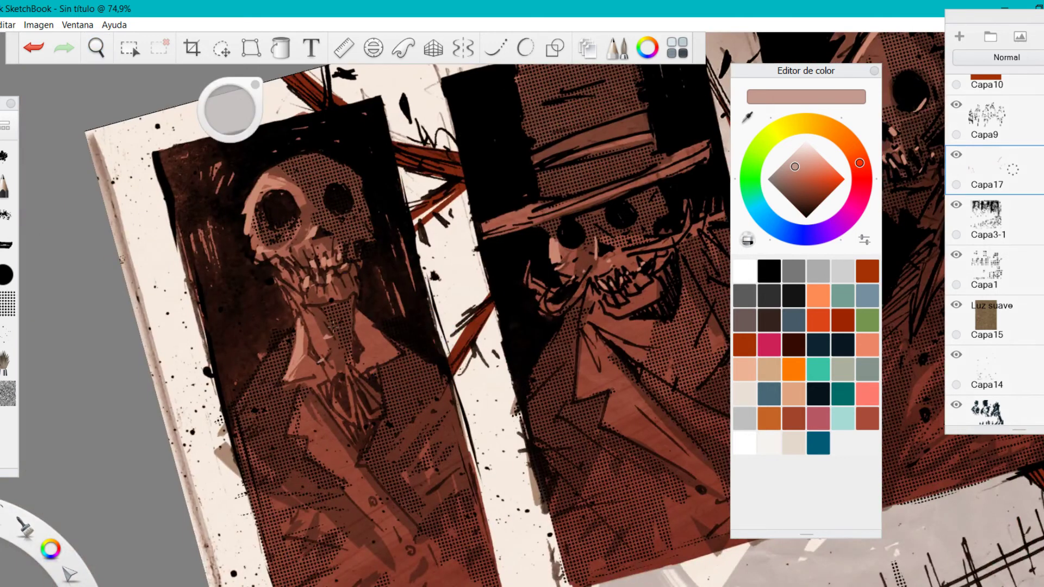
key("space")
left_click_drag(480, 168, 502, 263)
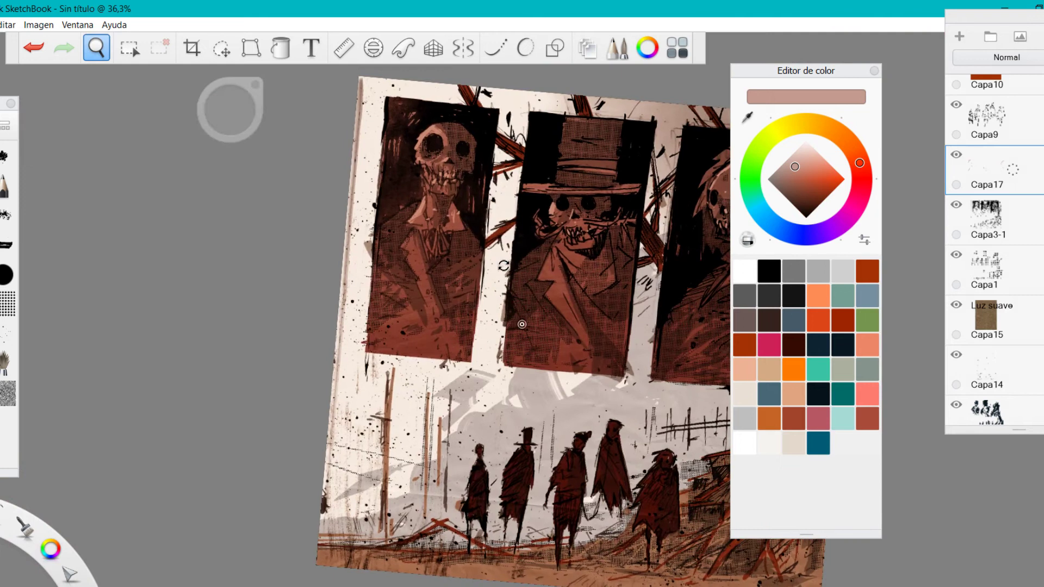
Step: Add small pale pink highlights to the skeletons' coats and to the edges of the cloaked figures below
key("space")
left_click_drag(530, 230, 500, 338)
key("space")
left_click_drag(560, 389, 385, 371)
left_click_drag(546, 324, 382, 307)
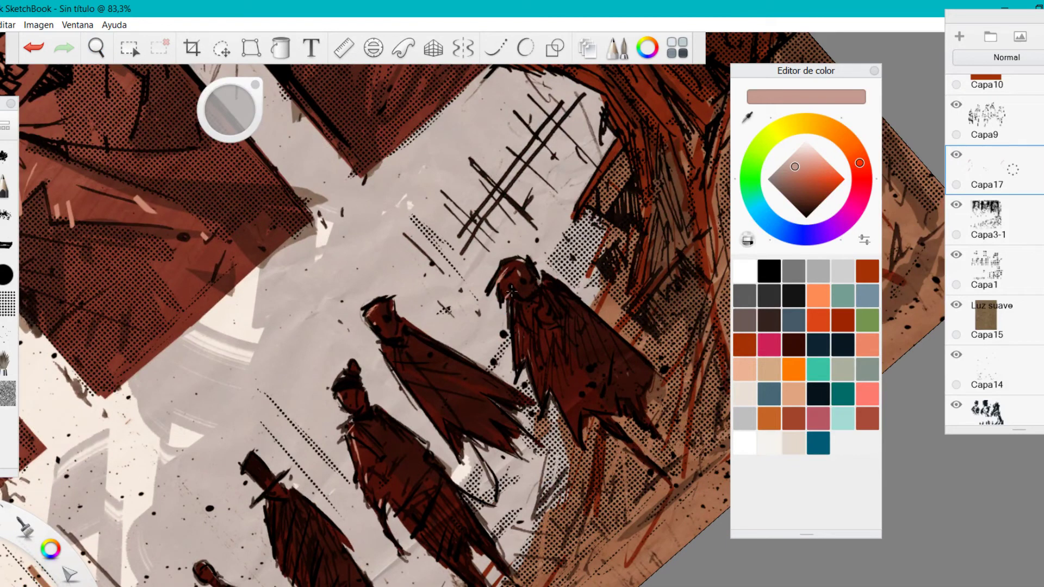
left_click_drag(475, 318, 379, 331)
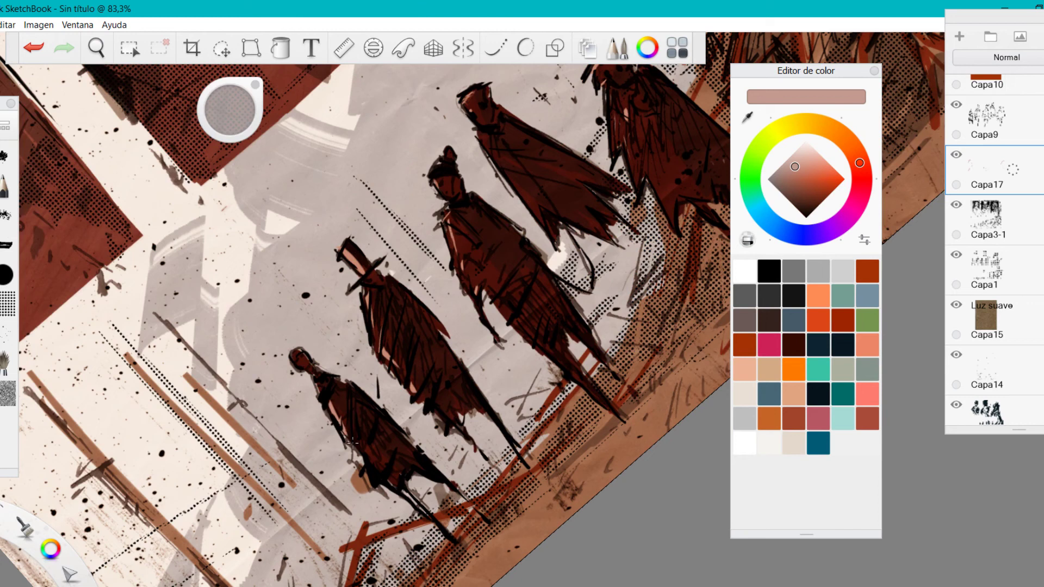
left_click_drag(474, 188, 508, 279)
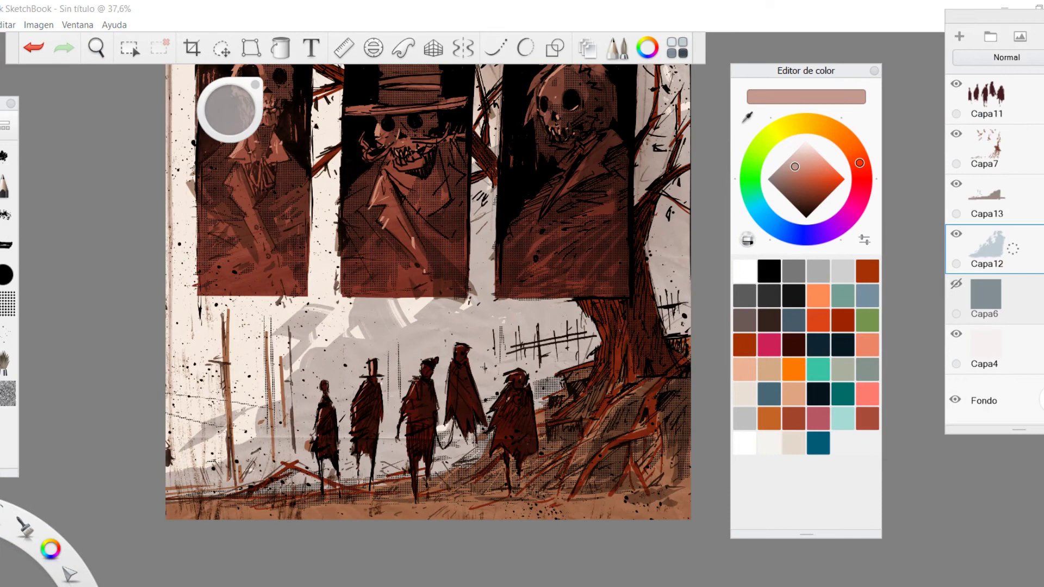
Step: Paint over the grey background shapes on Capa12 with the dark teal swatch, from the horizon up behind the tree
left_click(819, 443)
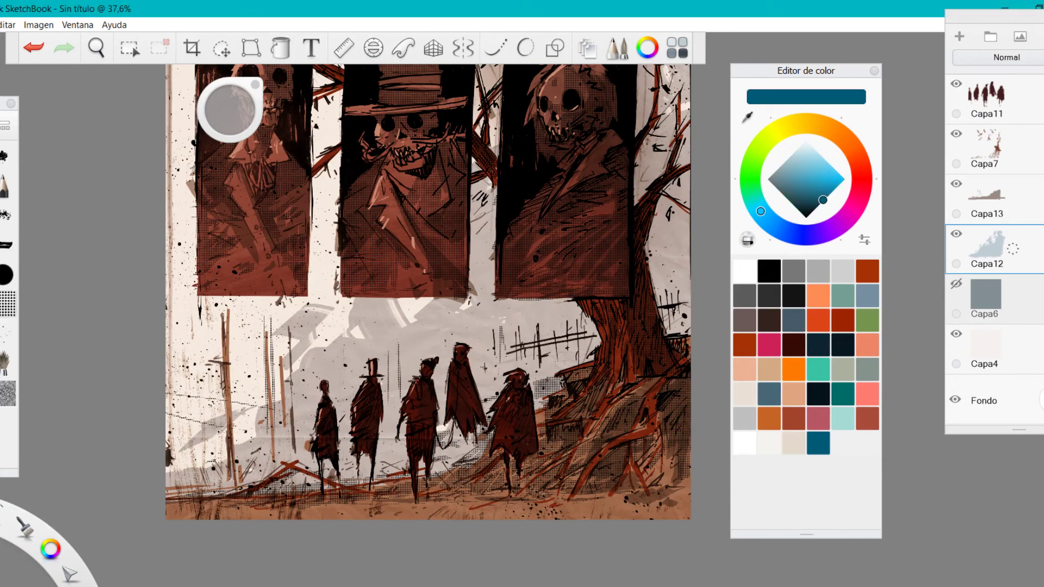
left_click_drag(304, 392, 407, 407)
left_click_drag(293, 430, 218, 473)
mouse_move(468, 403)
left_mouse_down()
mouse_move(669, 294)
mouse_move(543, 343)
mouse_move(669, 163)
mouse_move(413, 326)
mouse_move(484, 218)
mouse_move(331, 349)
mouse_move(299, 326)
left_mouse_up()
left_click_drag(225, 427, 180, 482)
left_click_drag(446, 321, 487, 190)
mouse_move(674, 77)
left_mouse_down()
mouse_move(650, 185)
mouse_move(672, 240)
left_mouse_up()
key("space")
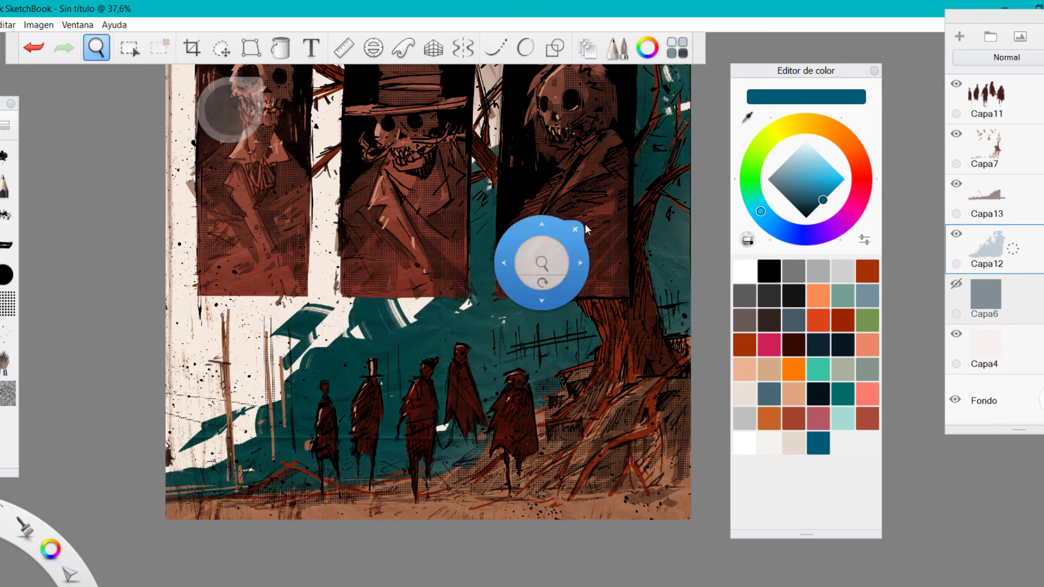
mouse_move(580, 228)
left_mouse_down()
mouse_move(496, 314)
mouse_move(507, 368)
left_mouse_up()
key("space")
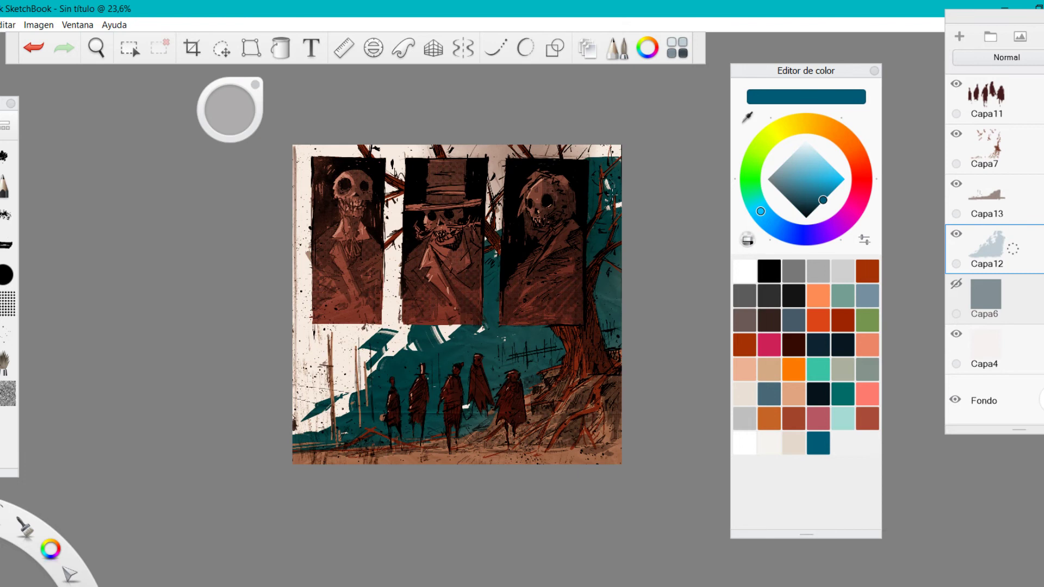
Step: Lower the opacity of Capa12 so its teal background becomes a muted grey-green
key("ctrl+z")
key("ctrl+z")
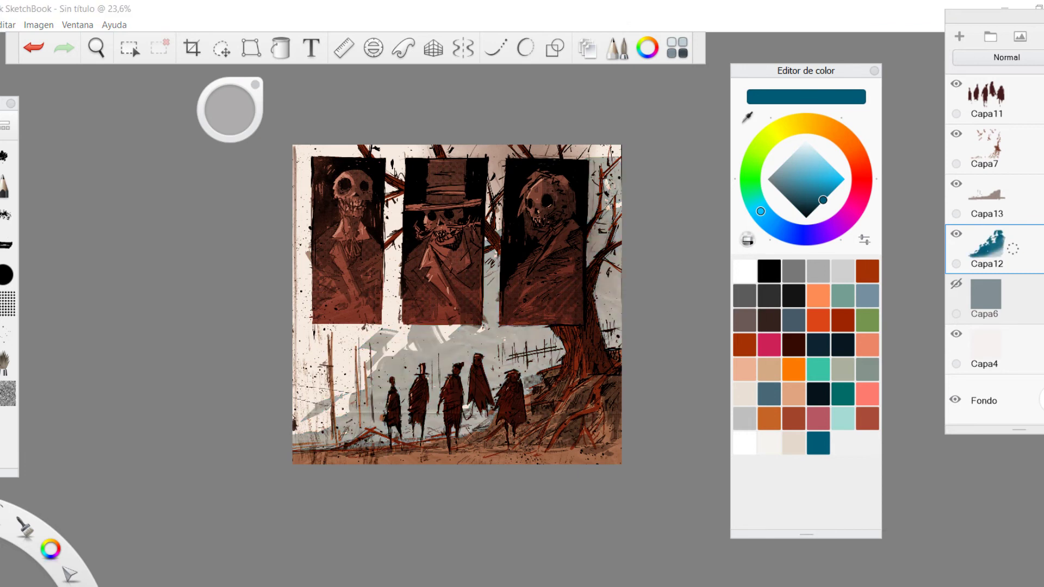
left_click_drag(1042, 253, 1041, 253)
Step: Paint extra grey-green brush shapes on Capa12 around the thin posts beside the cloaked figures
key("space")
mouse_move(543, 347)
left_mouse_down()
mouse_move(508, 304)
mouse_move(526, 349)
mouse_move(547, 315)
mouse_move(546, 338)
left_mouse_up()
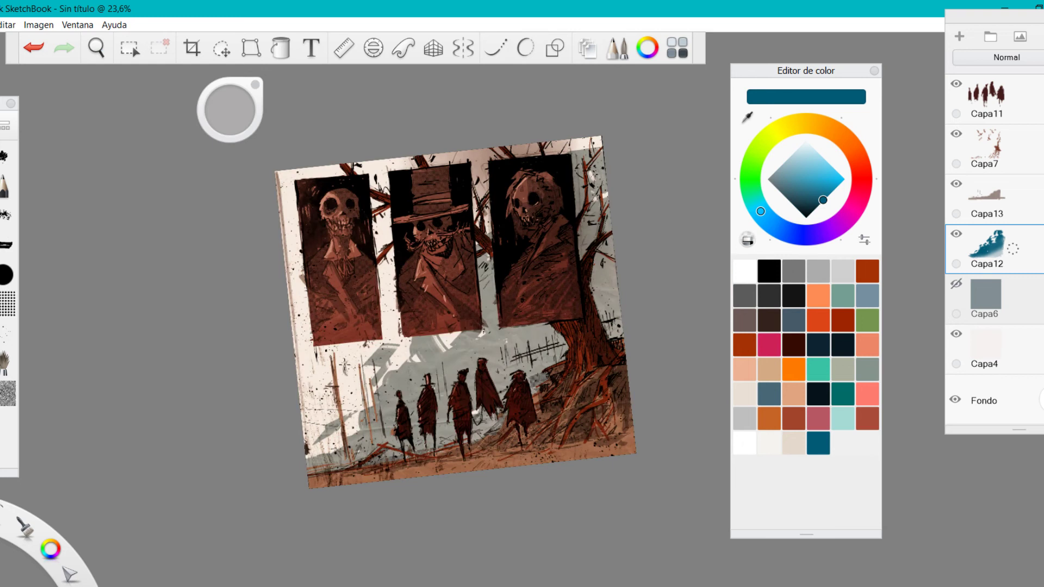
left_click_drag(240, 124, 233, 117)
left_click_drag(325, 394, 323, 393)
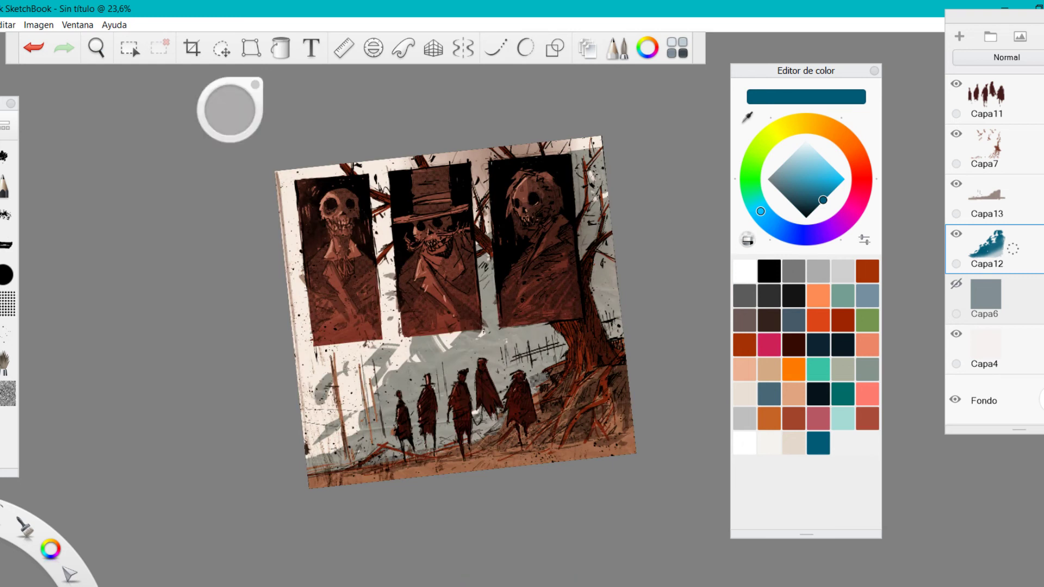
Step: Erase pale flecks and splatters from the grey-green background on Capa12 using the transparent colour
left_click(747, 240)
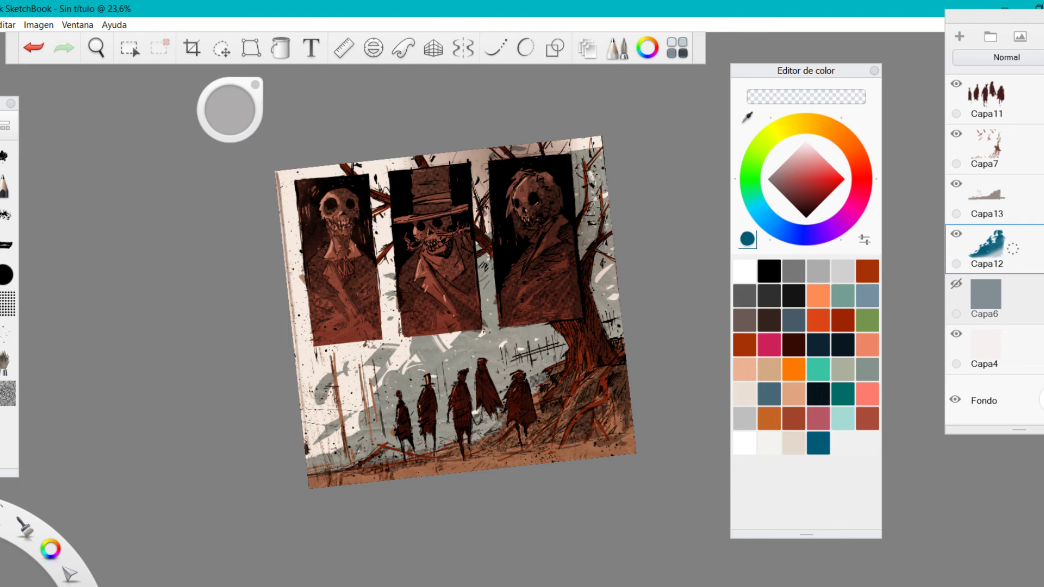
key("space")
left_click_drag(531, 251, 537, 304)
left_click_drag(502, 340, 525, 326)
left_click_drag(479, 463, 429, 310)
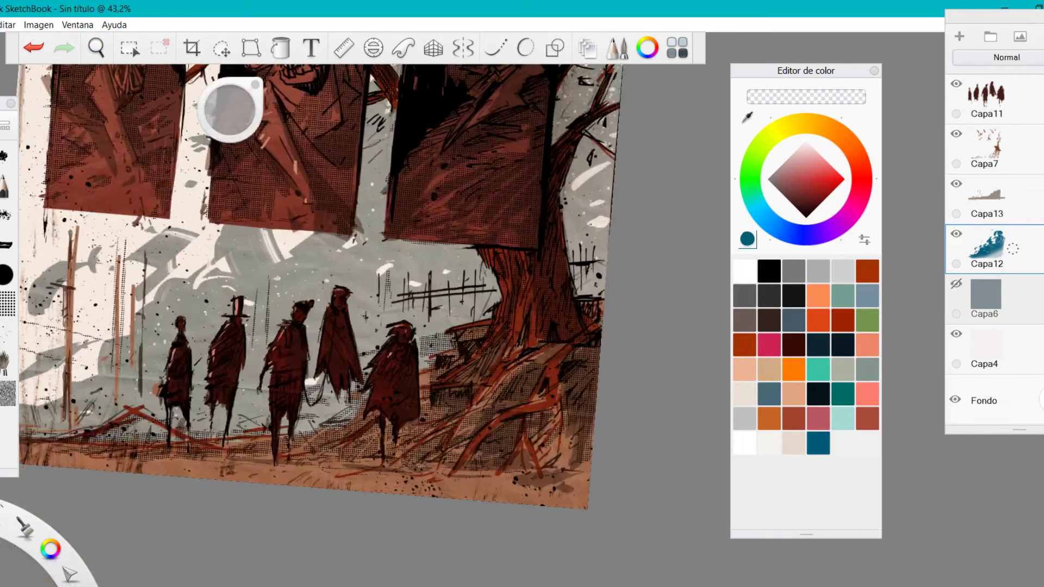
Step: Add a new layer above Capa3-1 and ready a rough ink brush in black
scroll(1017, 98, "up", 5)
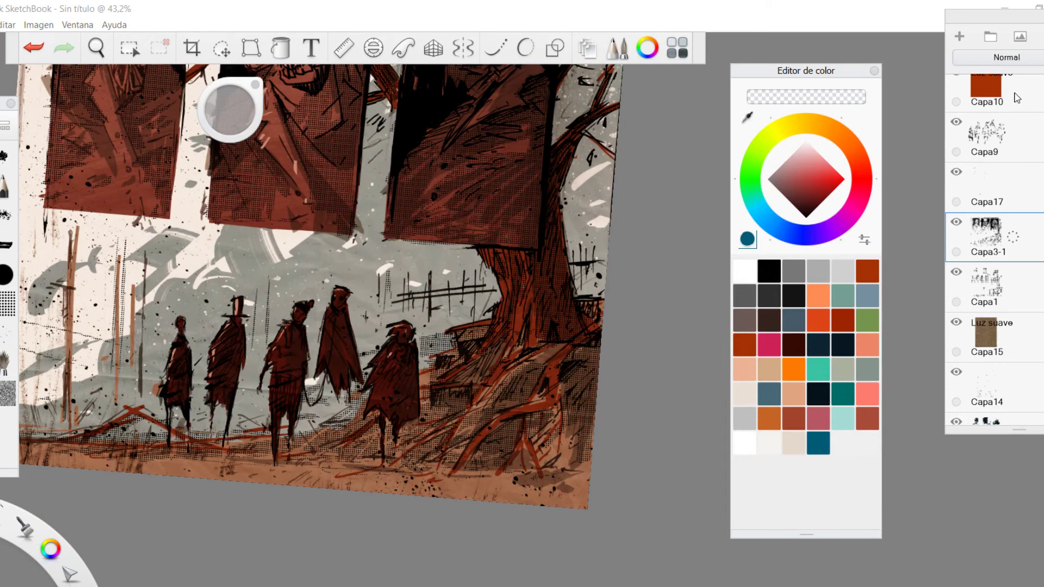
left_click(960, 36)
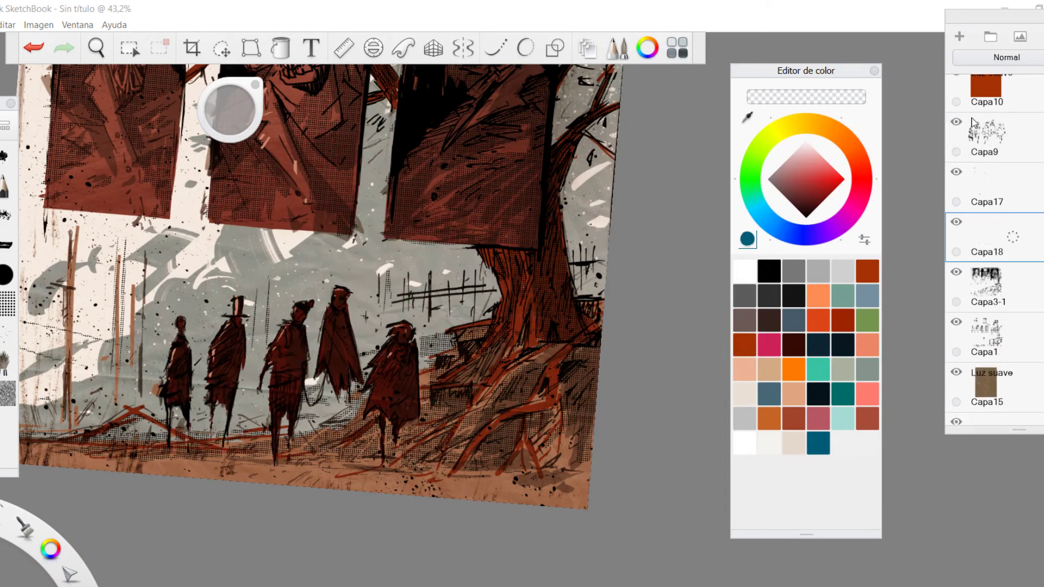
left_click(6, 156)
left_click(769, 271)
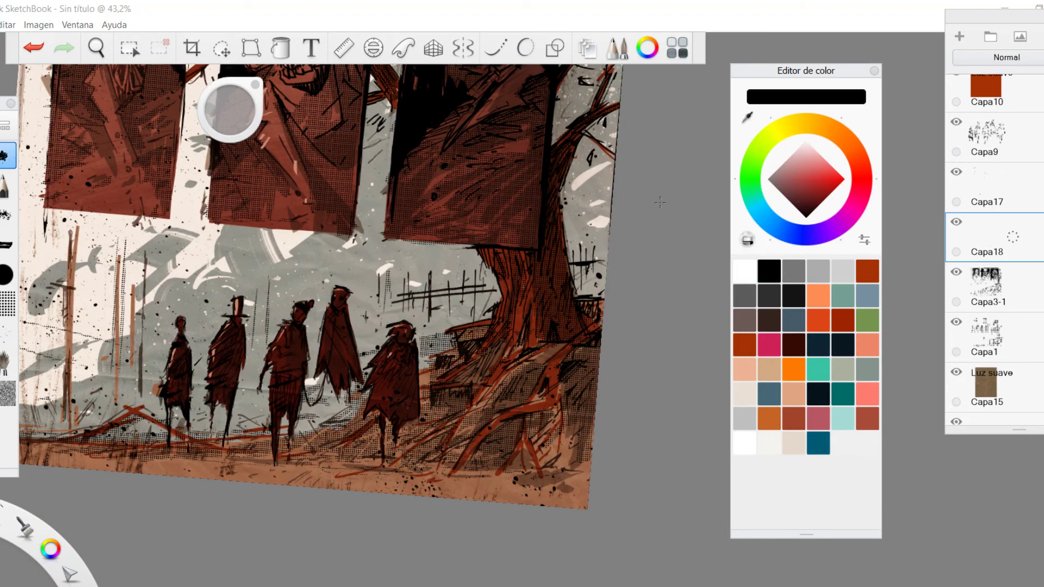
key("space")
left_click_drag(547, 359, 606, 305)
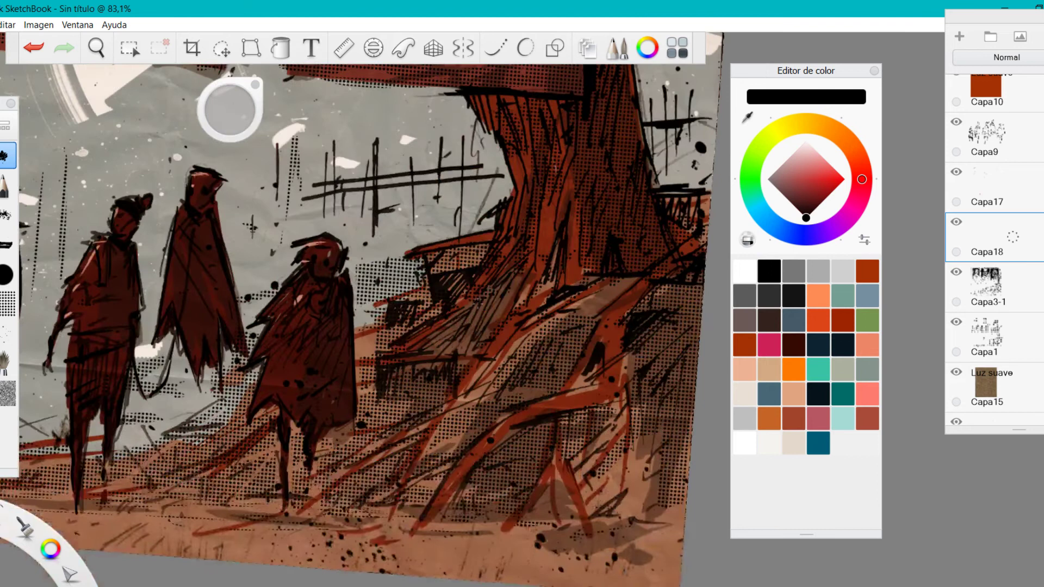
Step: Ink heavy black shadow strokes into the gaps between the tree's roots, out to the page edge
left_click_drag(479, 330, 462, 387)
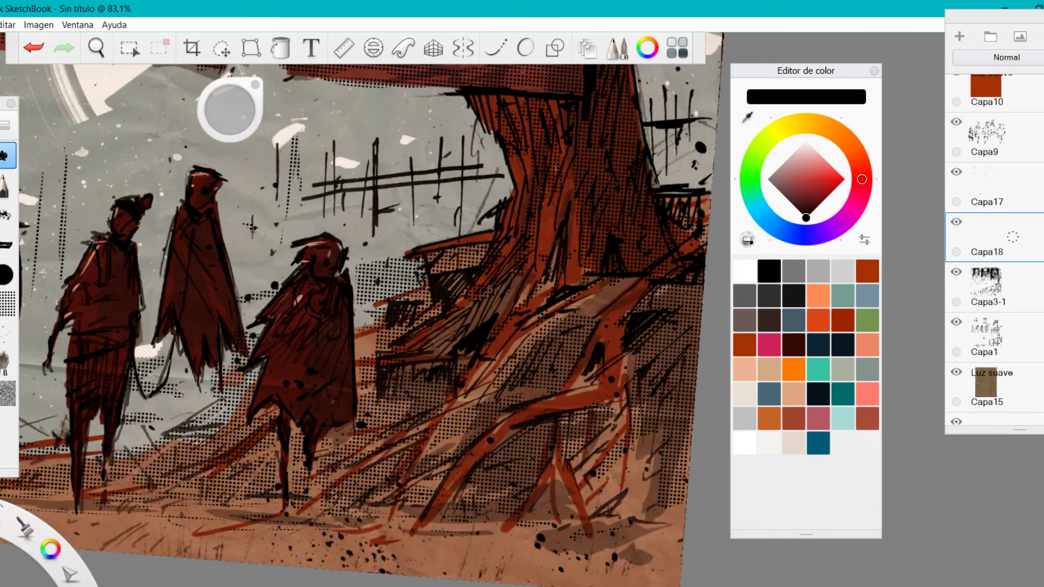
left_click_drag(558, 318, 598, 303)
left_click_drag(507, 356, 611, 300)
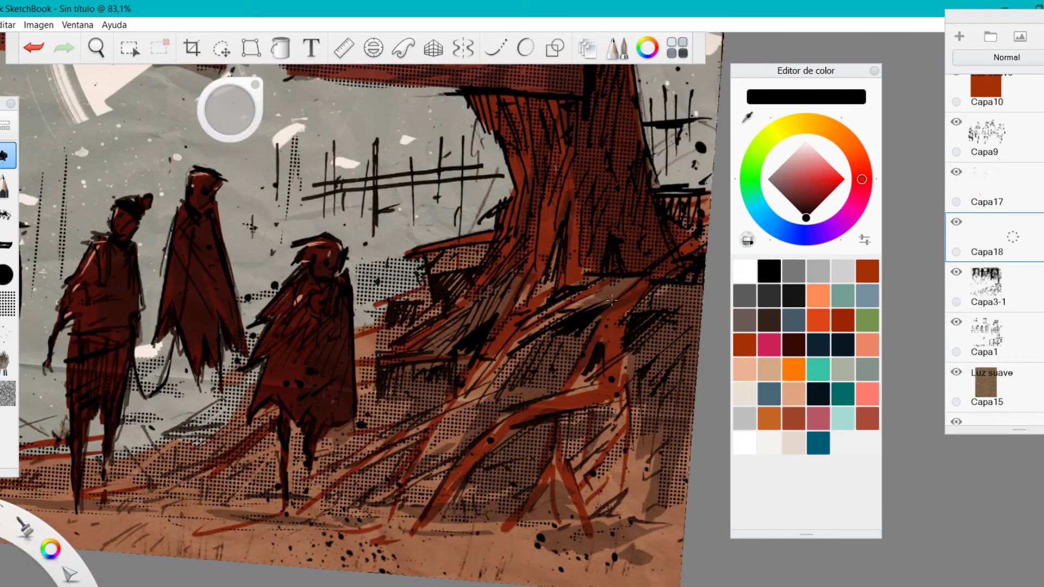
left_click_drag(528, 348, 611, 299)
left_click_drag(512, 360, 584, 349)
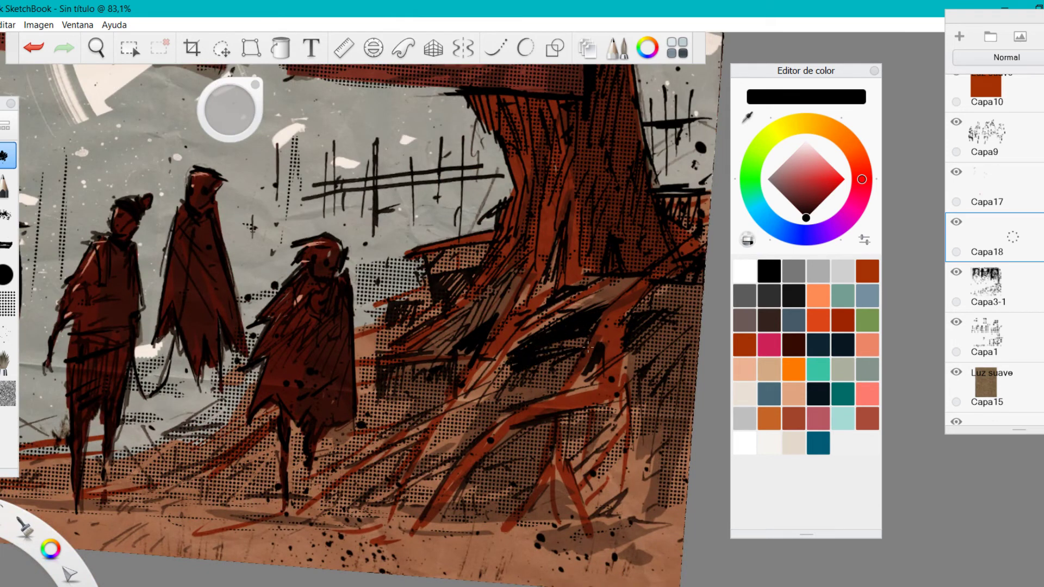
mouse_move(546, 383)
left_mouse_down()
mouse_move(589, 347)
mouse_move(701, 314)
left_mouse_up()
left_click_drag(625, 354, 703, 317)
left_click_drag(624, 364, 700, 334)
left_click_drag(625, 382, 689, 342)
mouse_move(632, 407)
left_mouse_down()
mouse_move(703, 336)
mouse_move(698, 354)
left_mouse_up()
mouse_move(632, 420)
left_mouse_down()
mouse_move(696, 382)
mouse_move(671, 404)
left_mouse_up()
left_click_drag(645, 450, 677, 418)
mouse_move(656, 473)
left_mouse_down()
mouse_move(673, 441)
mouse_move(666, 477)
left_mouse_up()
Step: Ink black shadow strokes on the tree trunk, at its base and beneath the long-haired skeleton's panel
key("space")
mouse_move(641, 226)
left_mouse_down()
mouse_move(618, 297)
mouse_move(623, 272)
mouse_move(627, 312)
mouse_move(602, 225)
left_mouse_up()
mouse_move(569, 168)
left_mouse_down()
mouse_move(468, 265)
mouse_move(490, 300)
left_mouse_up()
left_click_drag(494, 345, 511, 351)
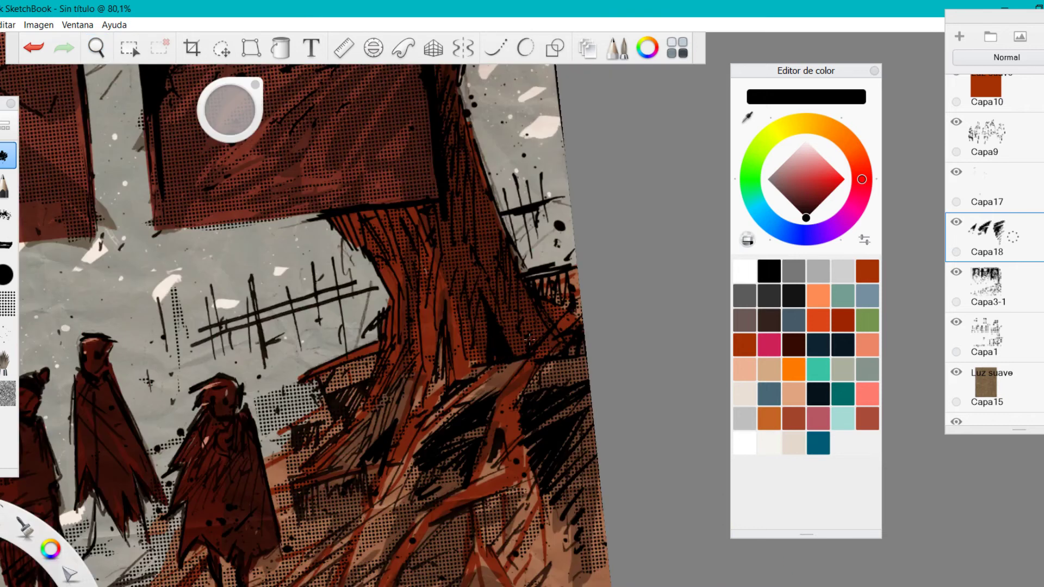
left_click_drag(443, 308, 429, 388)
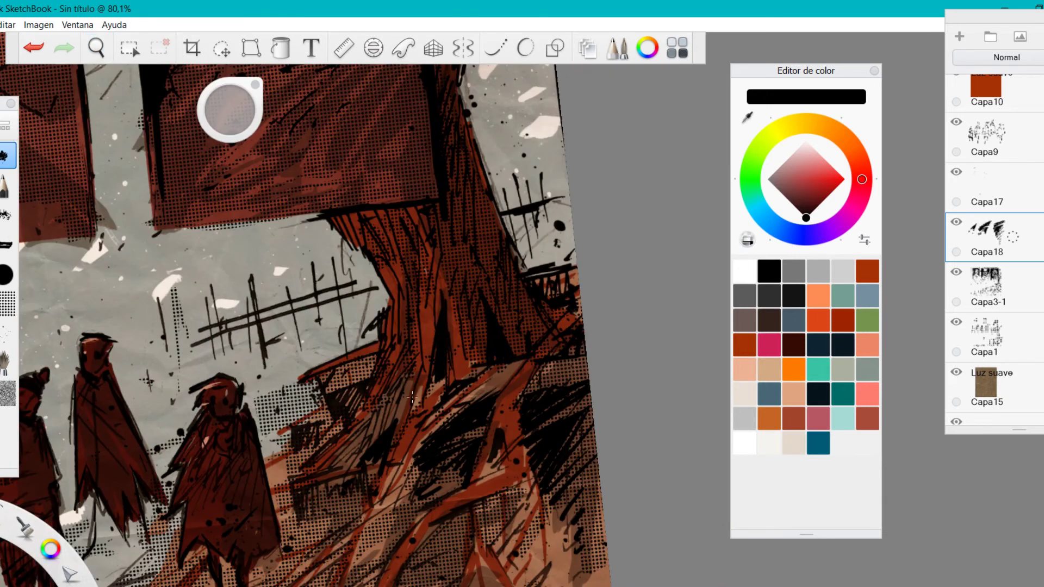
mouse_move(368, 213)
left_mouse_down()
mouse_move(401, 271)
mouse_move(422, 249)
left_mouse_up()
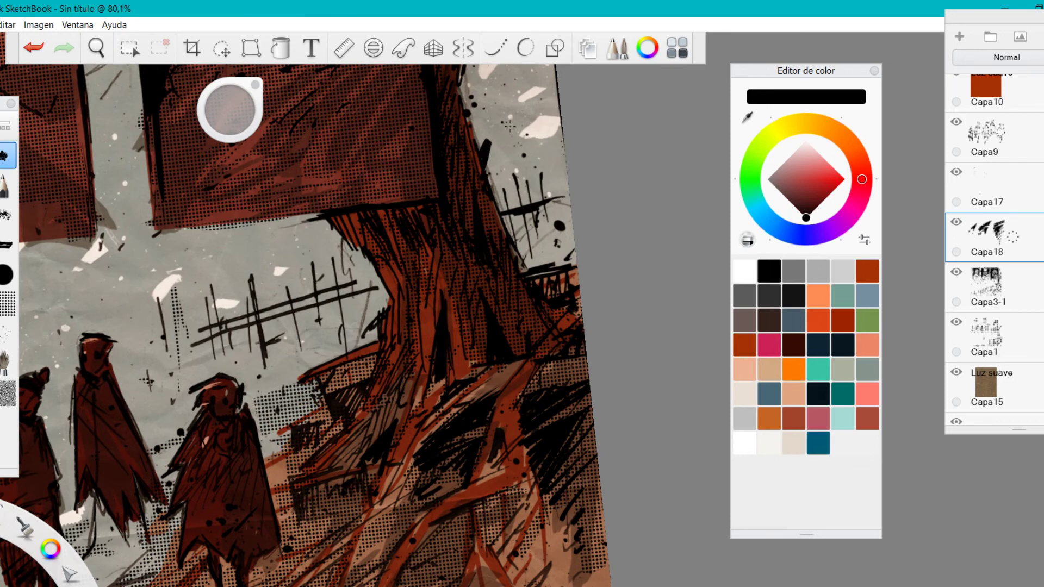
Step: Ink black shadows under the curved root and between the lower roots near the ground
key("space")
left_click_drag(514, 174, 429, 287)
key("space")
left_click_drag(506, 239, 553, 424)
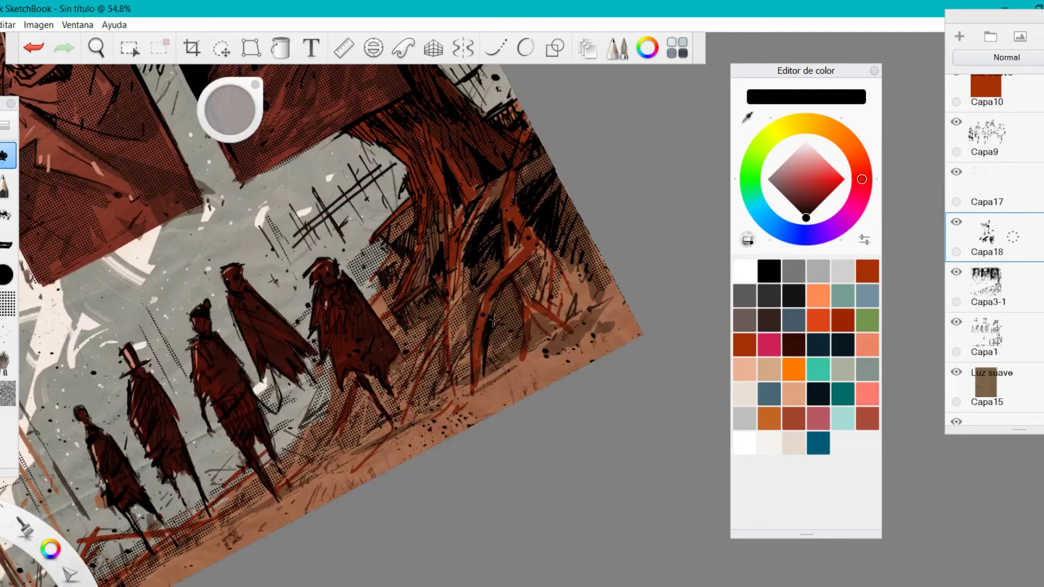
left_click_drag(494, 320, 500, 344)
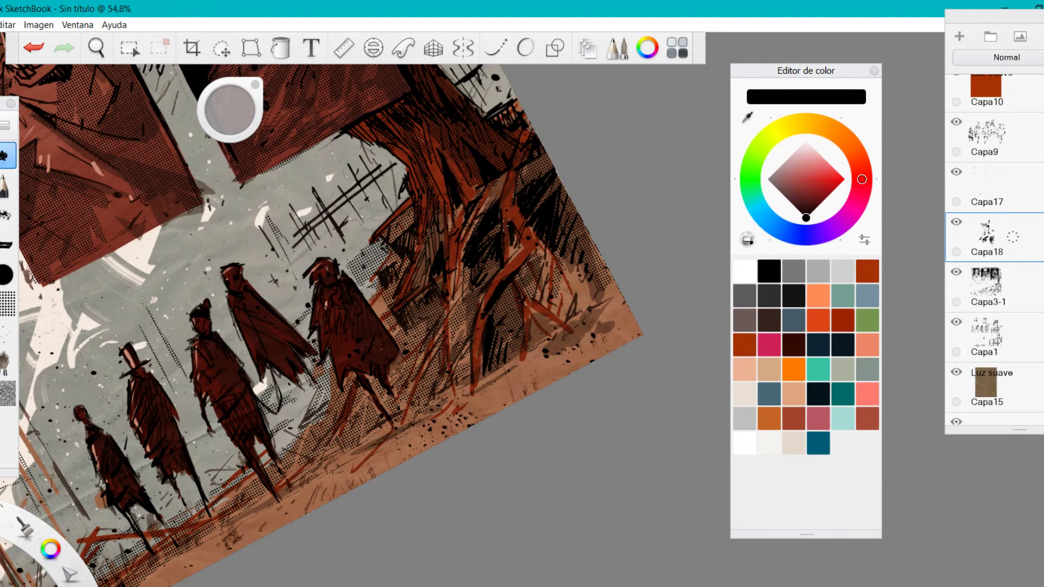
left_click_drag(433, 368, 425, 379)
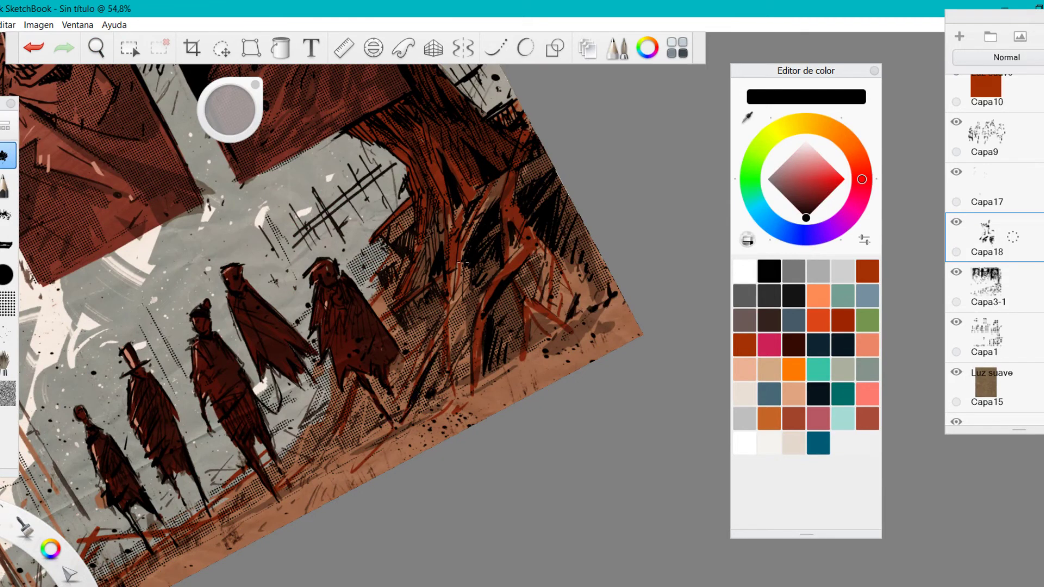
Step: Add black ink strokes along the ground below the tree roots and the cloaked figures
key("space")
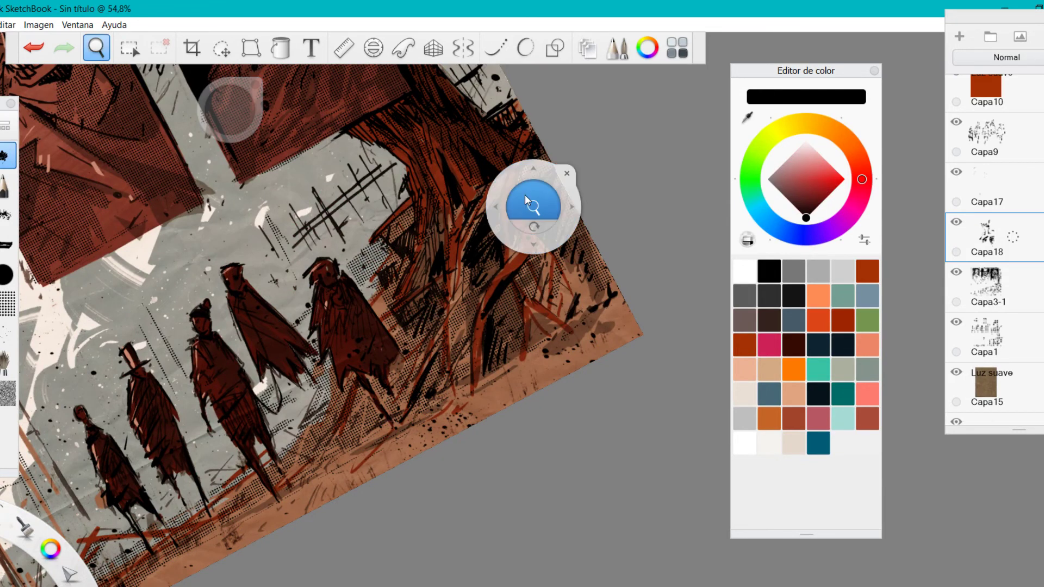
left_click_drag(530, 202, 505, 303)
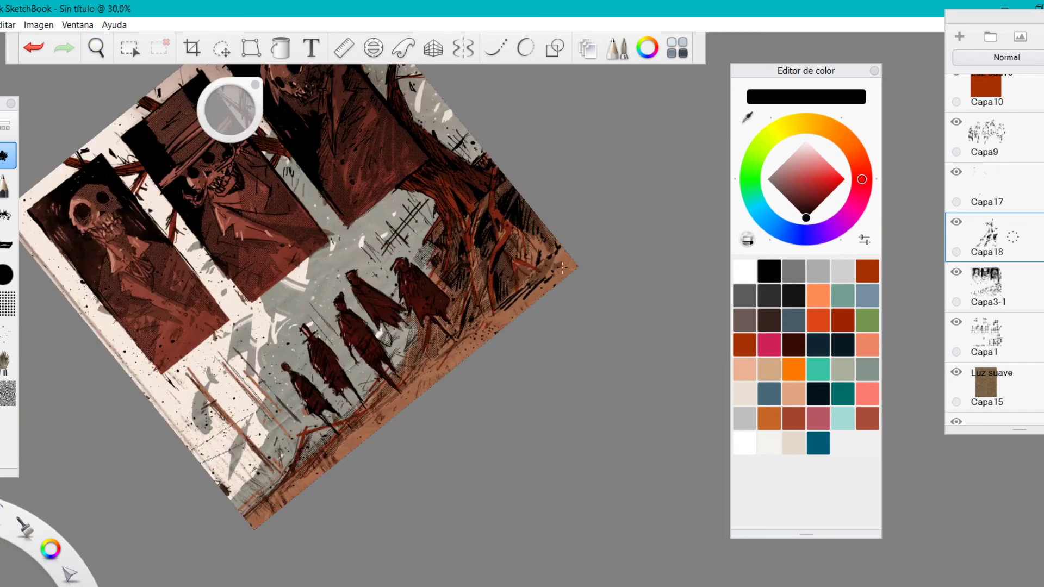
key("space")
left_click_drag(511, 285, 441, 361)
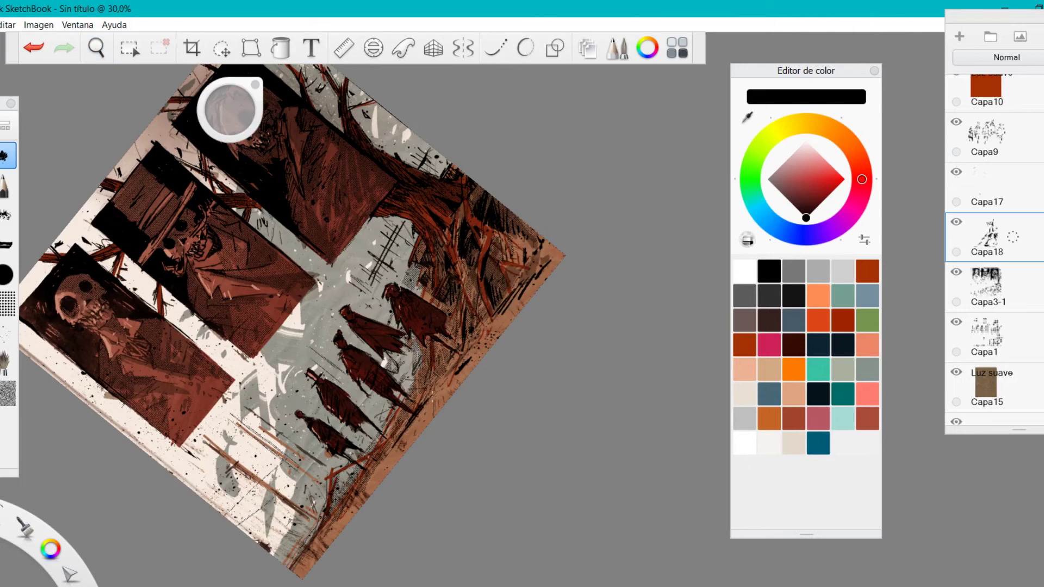
key("space")
left_click_drag(536, 234, 522, 410)
Step: Add a new layer directly above Capa11 and set its blending mode to Sobreexp. lineal (añadir)
scroll(1039, 317, "down", 5)
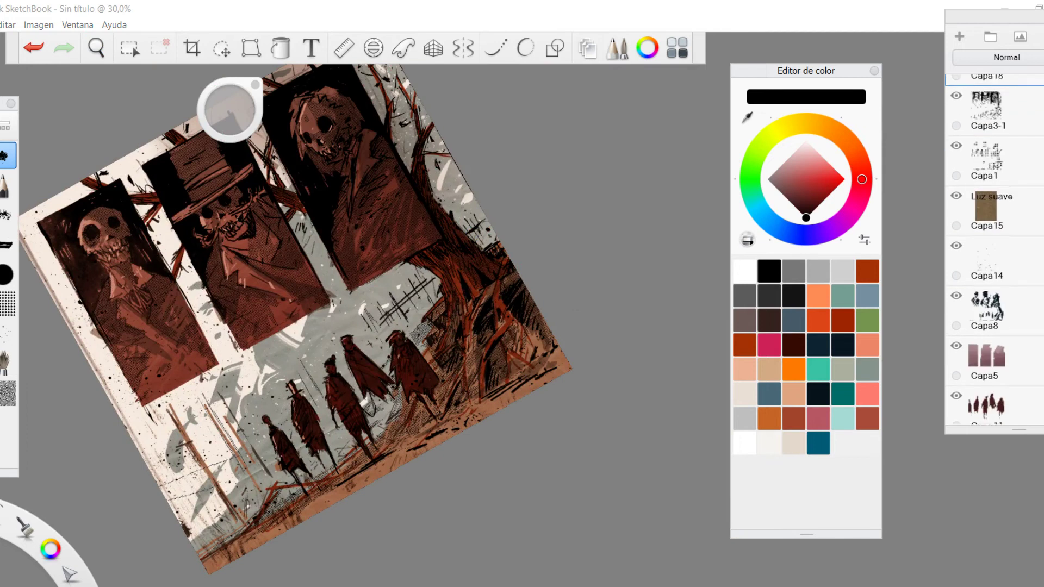
left_click(1039, 317)
left_click(959, 37)
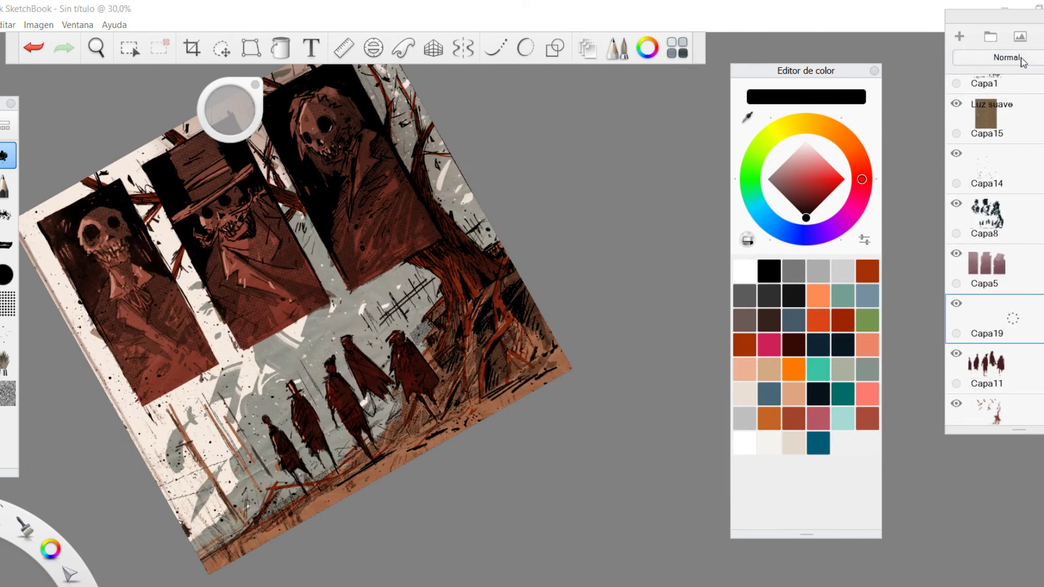
left_click(1021, 59)
left_click(1015, 186)
Step: Apply a linear gradient fill with the tan swatch, running from the long-haired skeleton's panel down to the ground
left_click(280, 48)
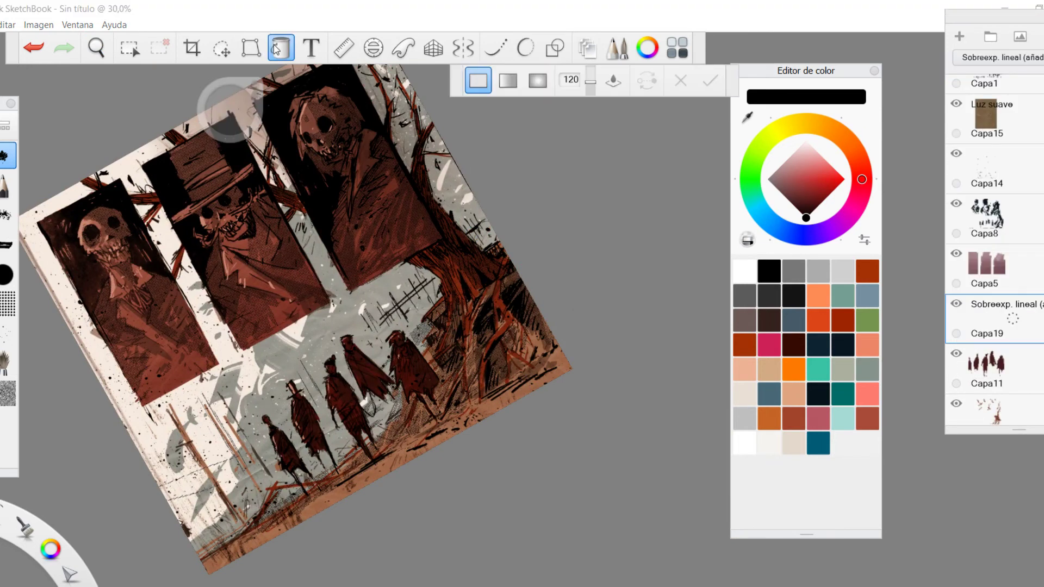
left_click(508, 81)
left_click(769, 370)
left_click(302, 162)
left_click_drag(302, 161, 468, 408)
left_click_drag(634, 423, 648, 570)
key("space")
key("space")
left_click_drag(481, 455, 502, 494)
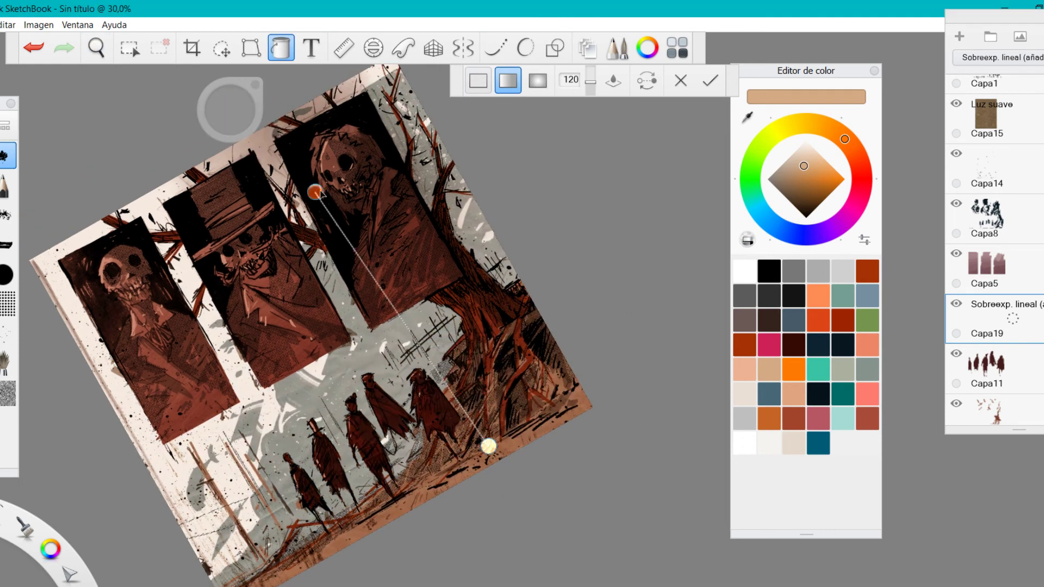
Step: Recolour the gradient's starting stop with the rust-red swatch and raise that stop's opacity to 100
left_click(316, 192)
left_click(746, 339)
left_click(316, 192)
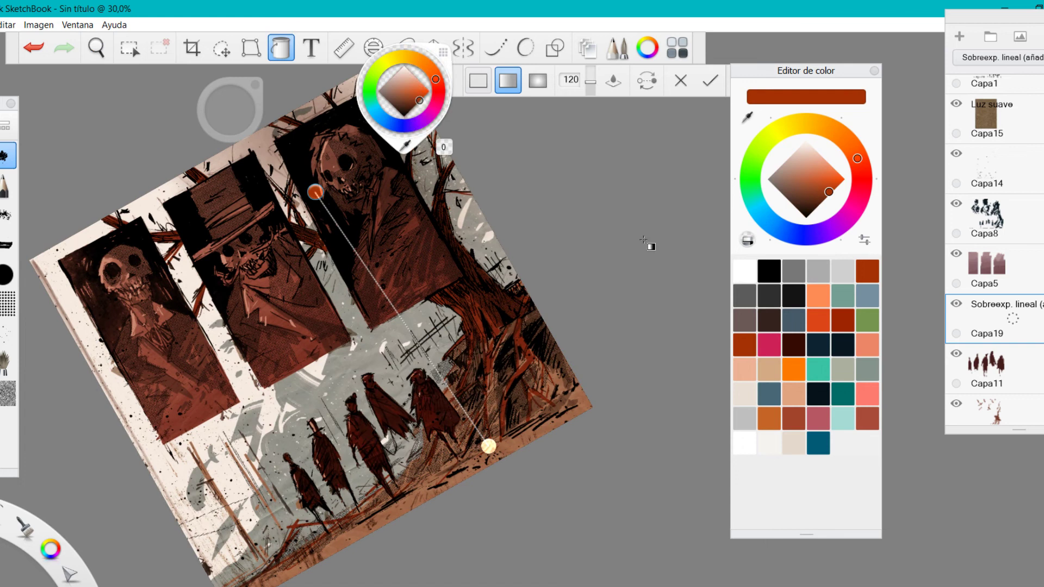
left_click_drag(444, 147, 451, 8)
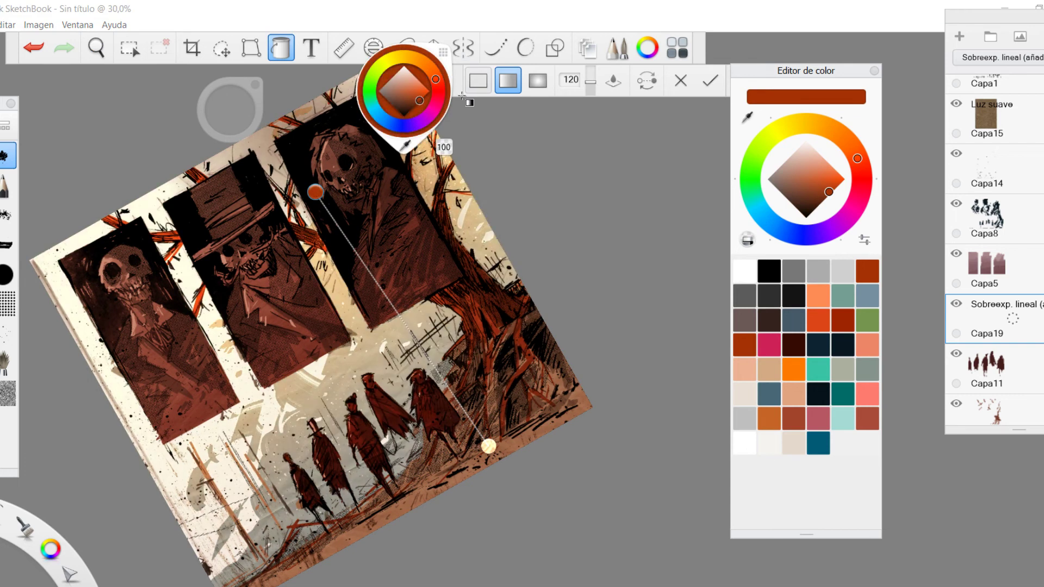
Step: Reposition the gradient so it starts outside the canvas beyond the left skeleton panel and ends on the ground near the tree, and apply it
key("space")
left_click_drag(490, 333, 468, 327)
left_click_drag(598, 279, 442, 281)
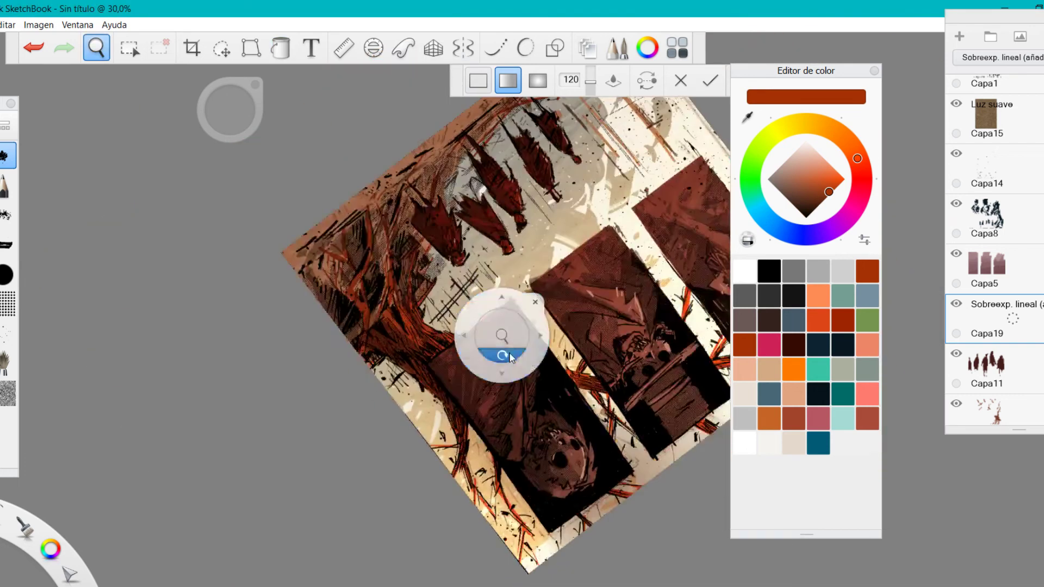
left_click_drag(508, 356, 563, 277)
left_click_drag(570, 401, 577, 408)
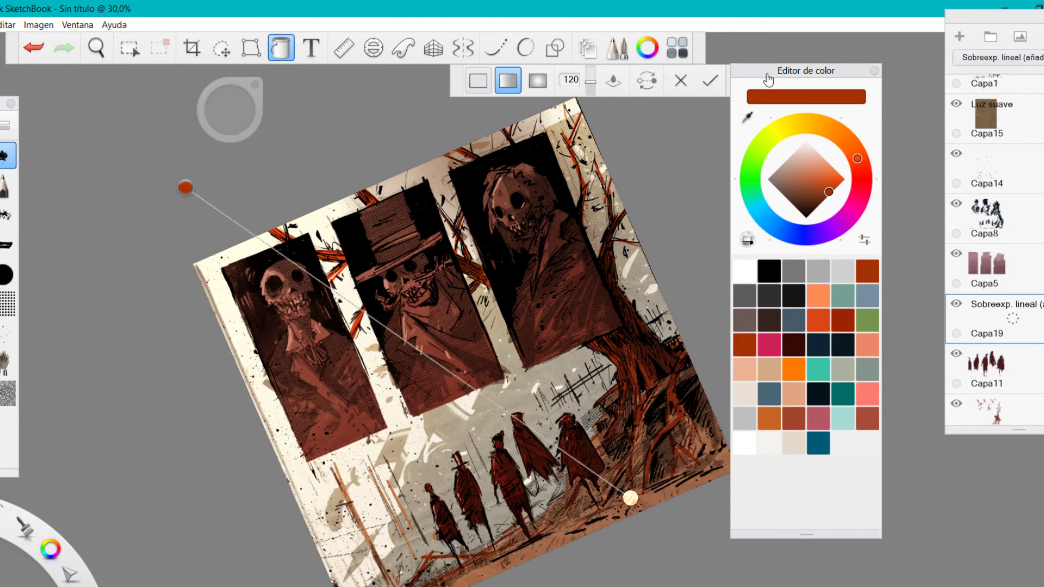
key("space")
left_click_drag(606, 294, 686, 347)
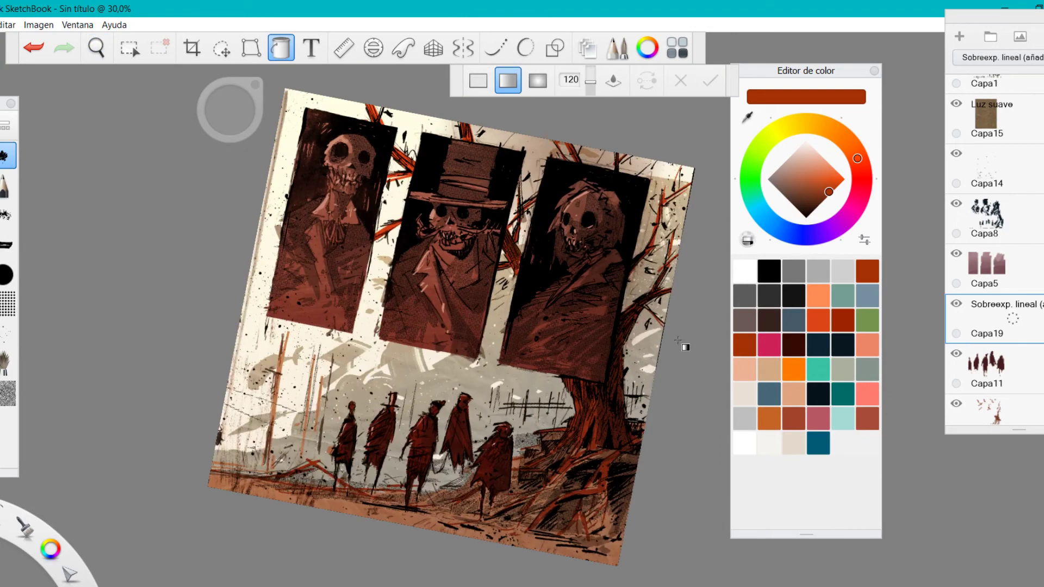
Step: Try moving gradient layer Capa19 above the Luz suave layer Capa15, then undo the move
left_click_drag(991, 320, 998, 125)
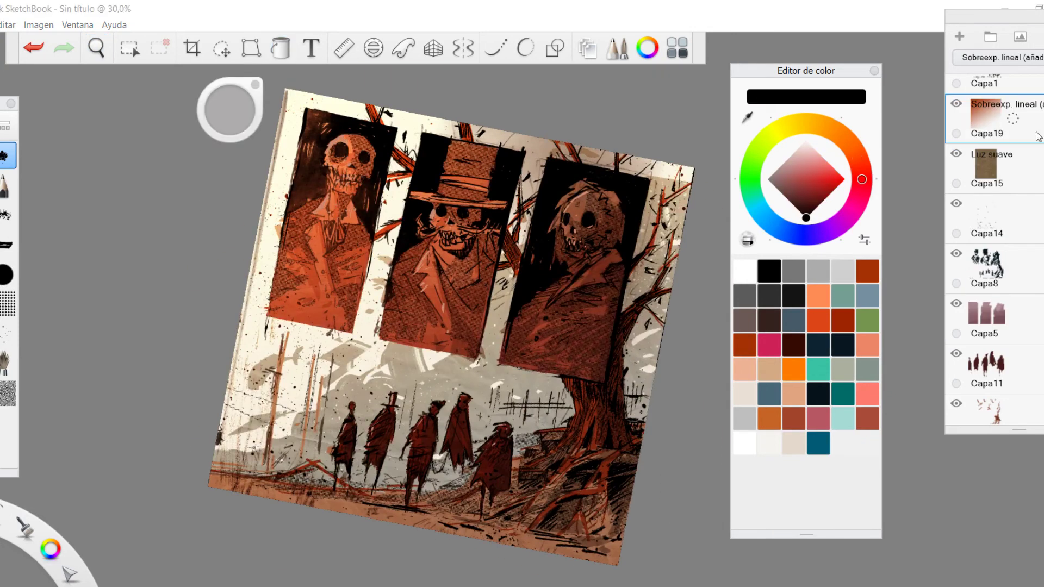
key("space")
left_click_drag(578, 322, 507, 383)
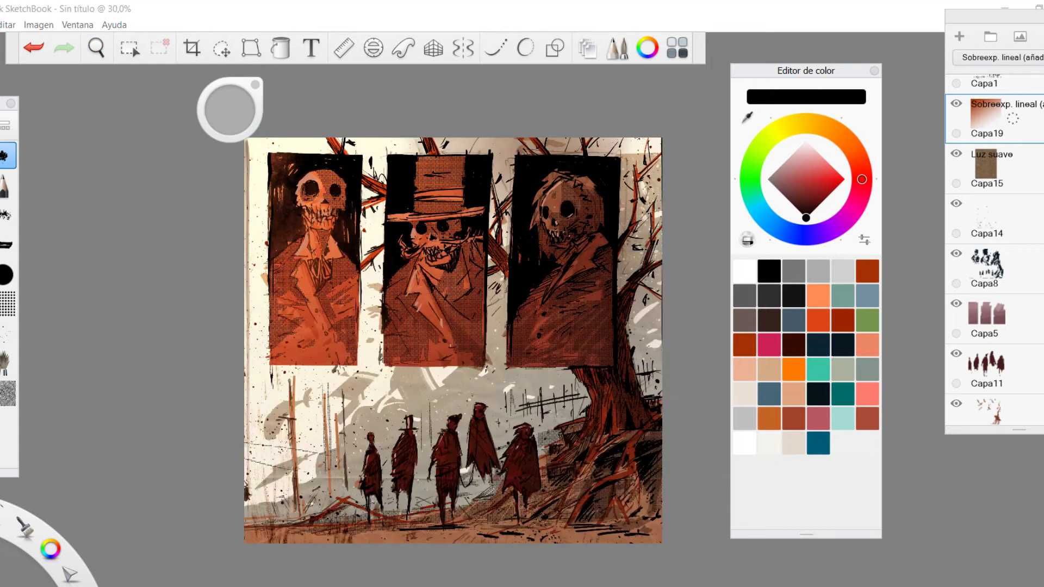
key("ctrl+z")
Step: Hide the gradient layer Capa19 and delete it
left_click(957, 305)
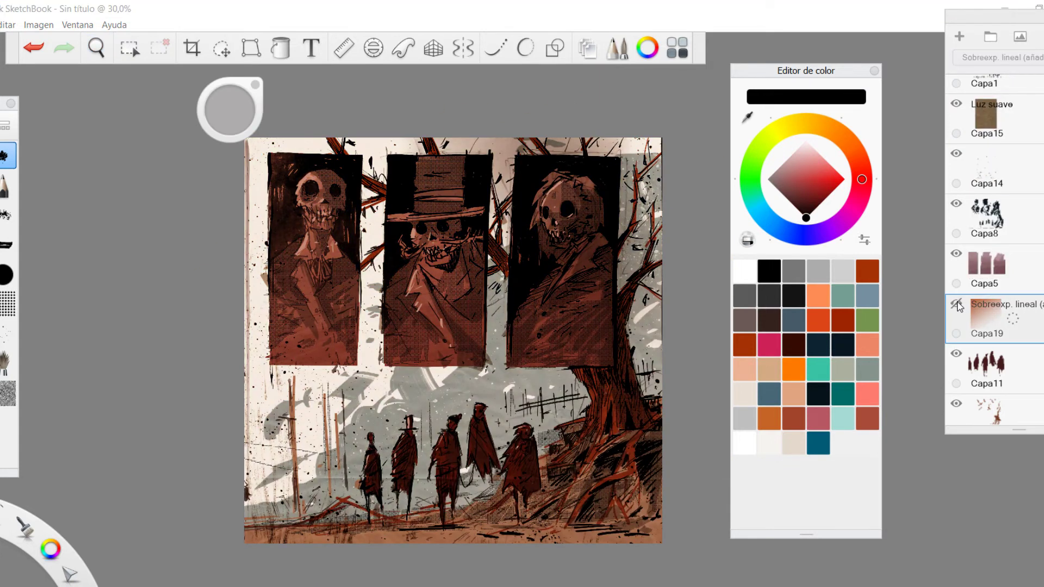
left_click_drag(1015, 318, 1033, 291)
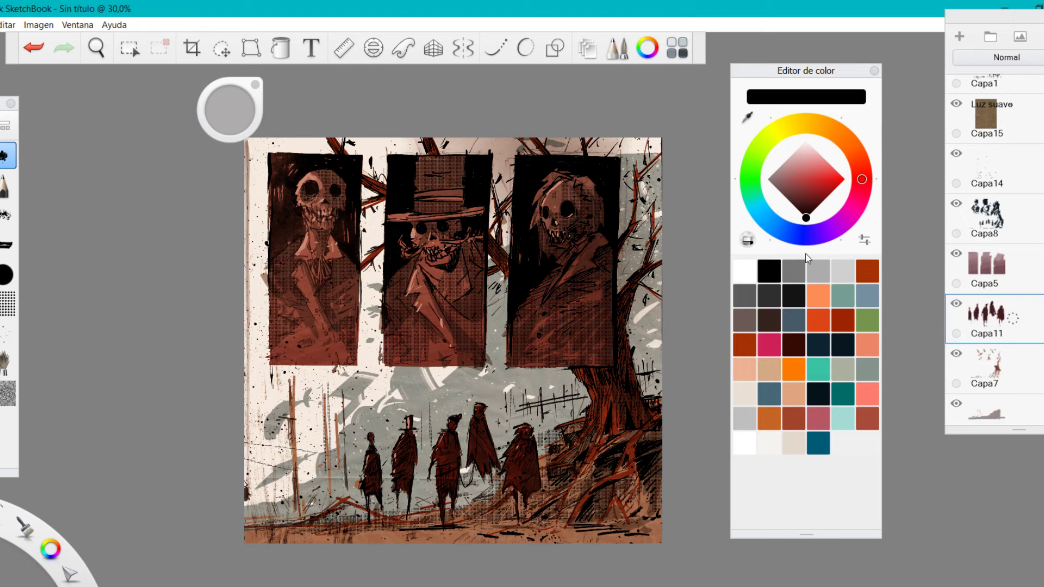
Step: Add a new layer directly above Capa12
key("space")
left_click_drag(536, 381, 531, 289)
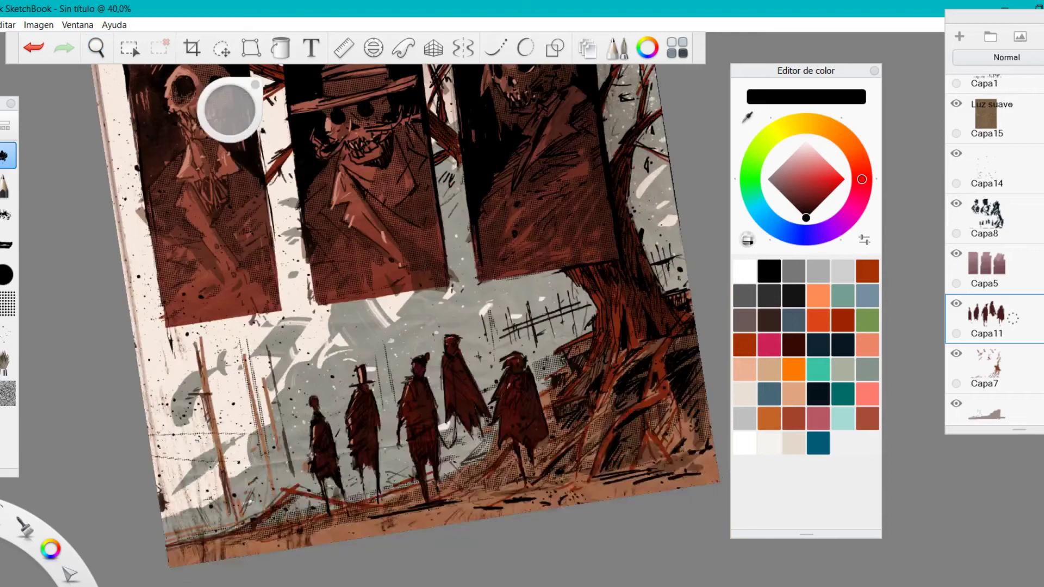
left_click_drag(1041, 218, 1042, 335)
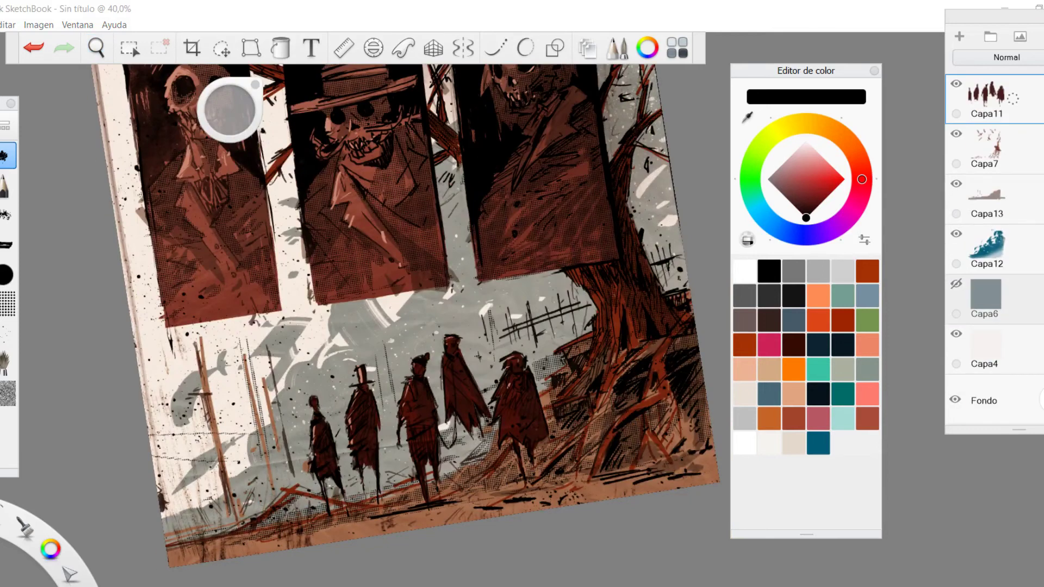
left_click(998, 248)
left_click(958, 35)
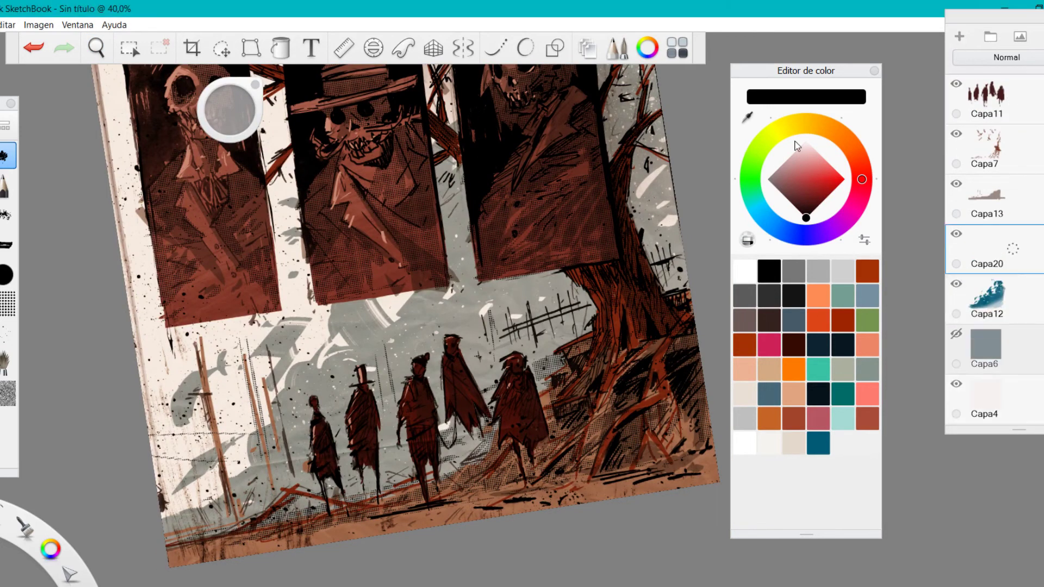
Step: Try painting darker grey-green shapes near the ground by the thin posts, then delete layer Capa20
left_click(754, 115)
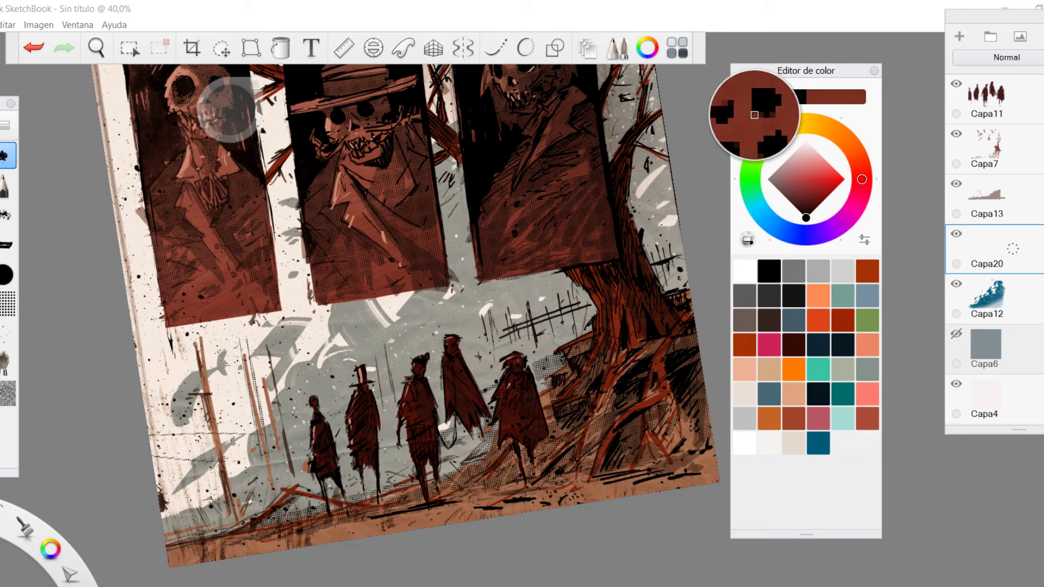
left_click_drag(754, 115, 754, 115)
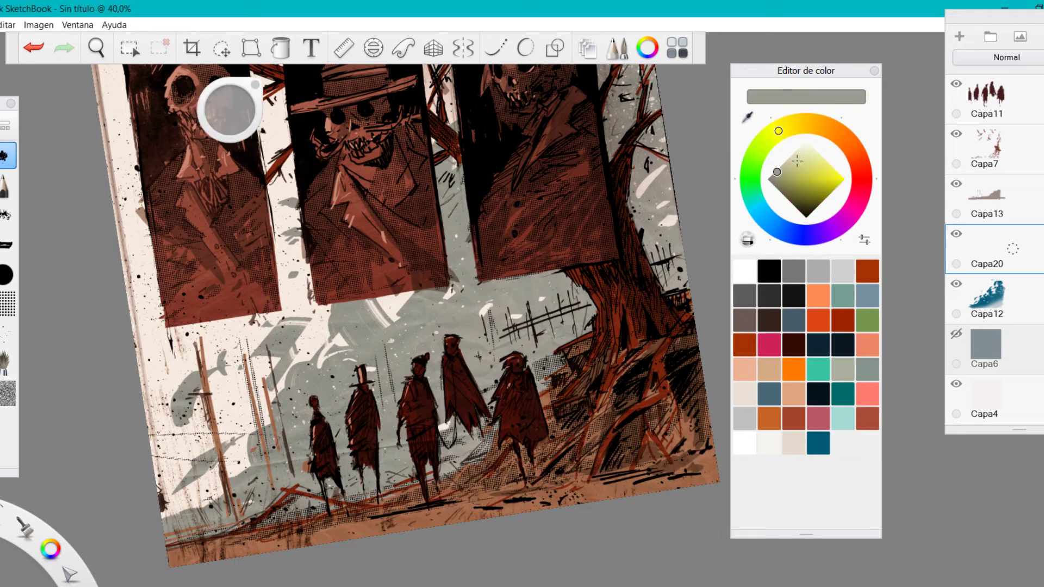
left_click_drag(776, 183, 775, 184)
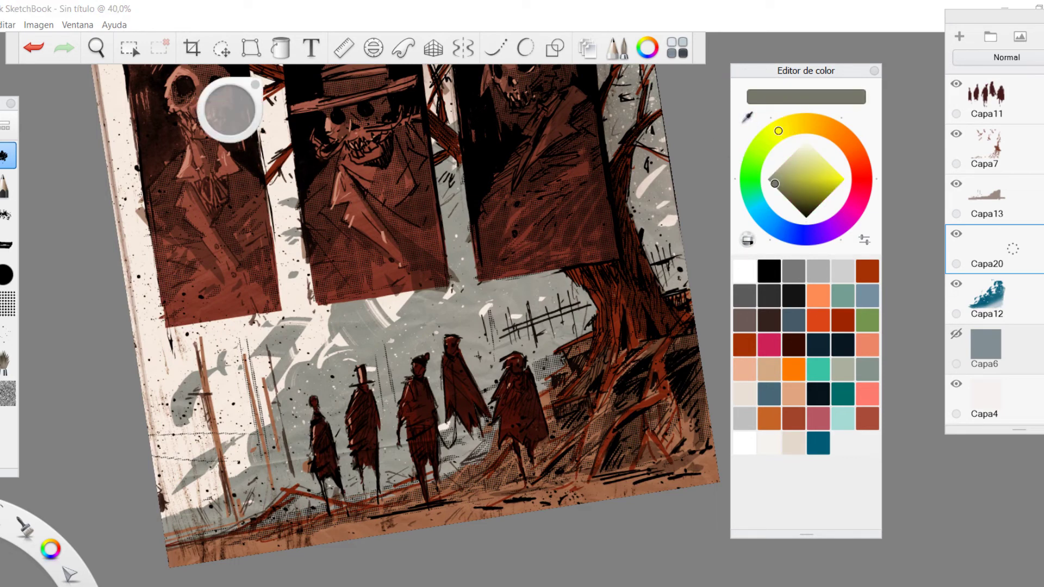
left_click(1, 245)
mouse_move(185, 528)
left_mouse_down()
mouse_move(196, 511)
mouse_move(190, 449)
mouse_move(211, 522)
mouse_move(234, 516)
left_mouse_up()
left_click_drag(292, 510, 309, 479)
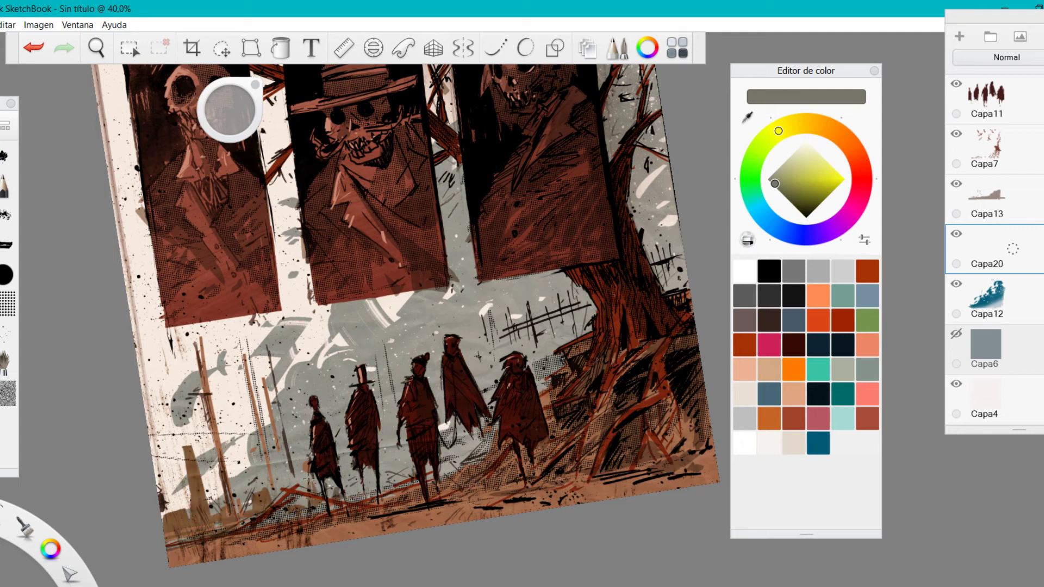
mouse_move(1042, 231)
left_mouse_down()
mouse_move(1042, 249)
mouse_move(1037, 215)
left_mouse_up()
Step: Add a new layer, place it between Capa17 and Capa18, and choose the white swatch
key("space")
mouse_move(491, 365)
left_mouse_down()
mouse_move(413, 382)
mouse_move(571, 375)
mouse_move(498, 380)
left_mouse_up()
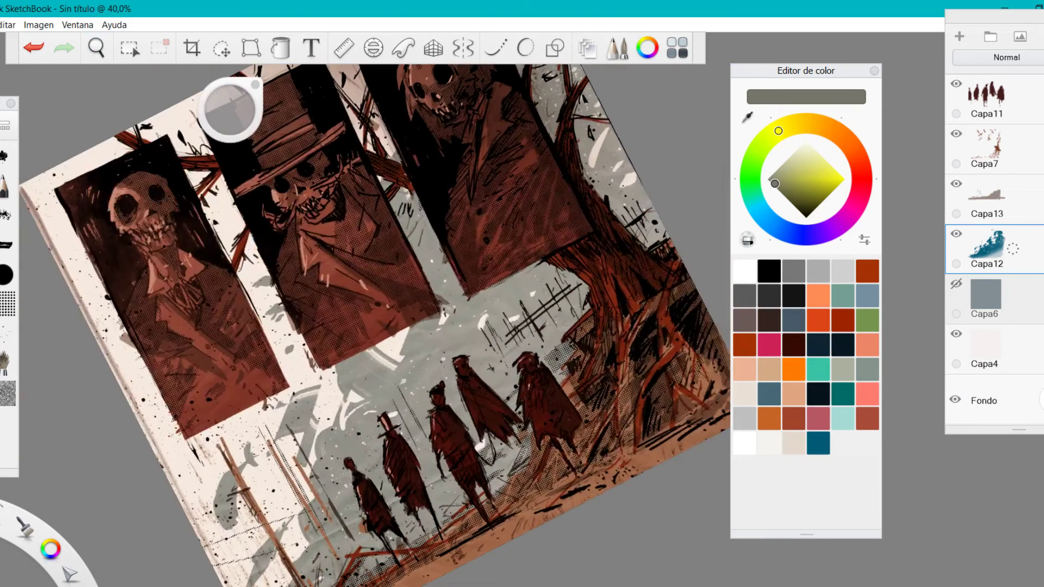
left_click_drag(1006, 185, 1006, 348)
left_click(1040, 158)
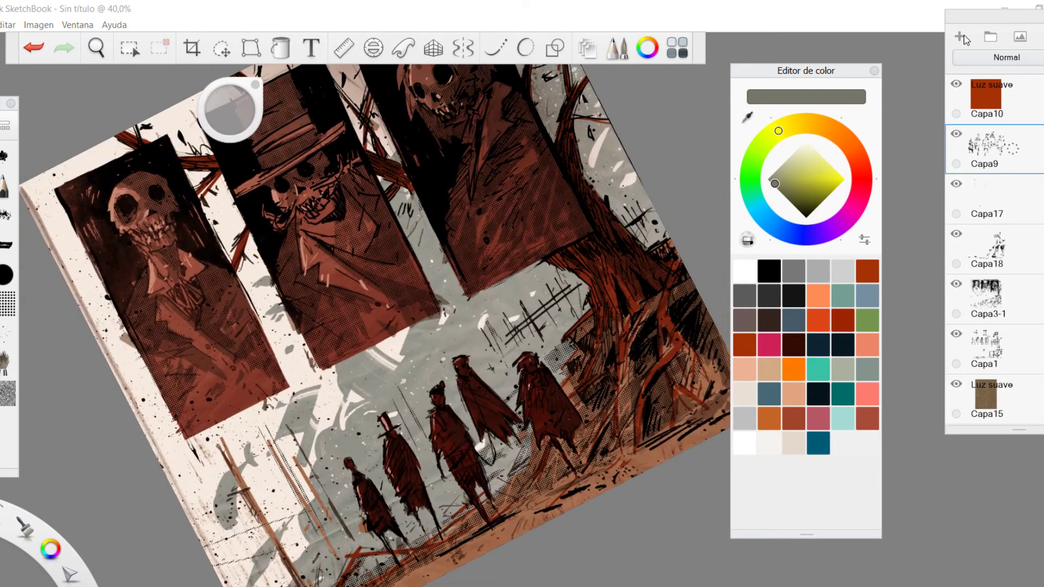
left_click(962, 37)
left_click(745, 271)
key("space")
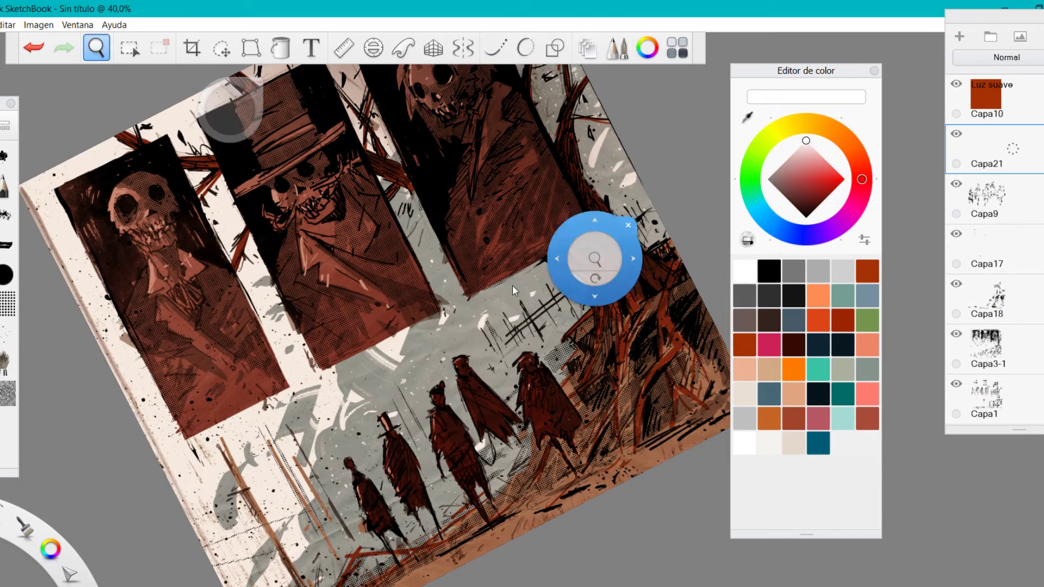
left_click_drag(499, 286, 525, 273)
left_click_drag(1040, 152, 1040, 245)
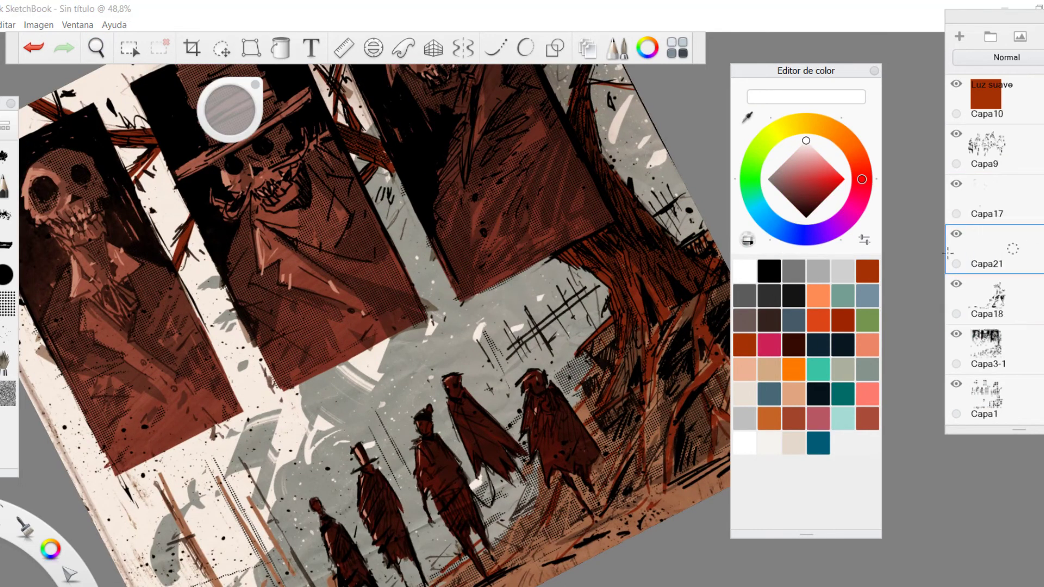
Step: Paint white rim highlights along the hats, shoulders, cloaks and legs of the cloaked figures
key("space")
left_click_drag(552, 391, 523, 404)
left_click_drag(400, 387, 449, 367)
left_click_drag(403, 360, 449, 265)
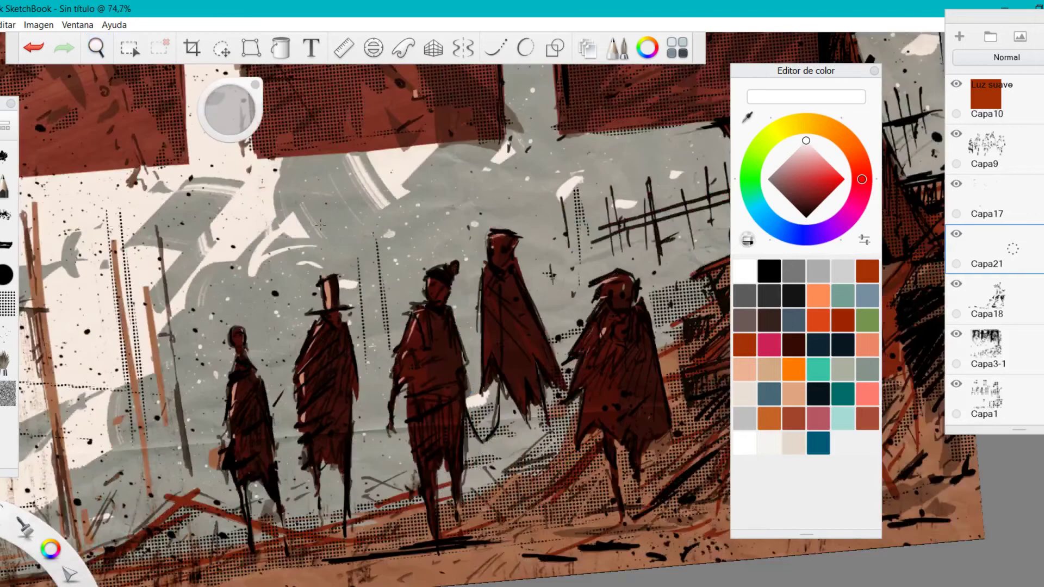
left_click(5, 156)
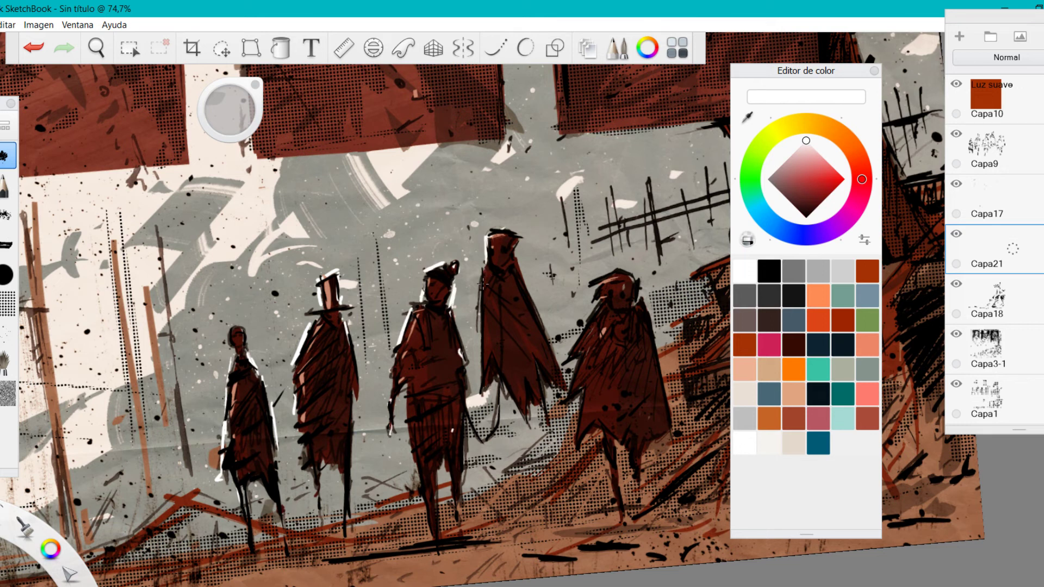
key("space")
left_click_drag(521, 231, 487, 259)
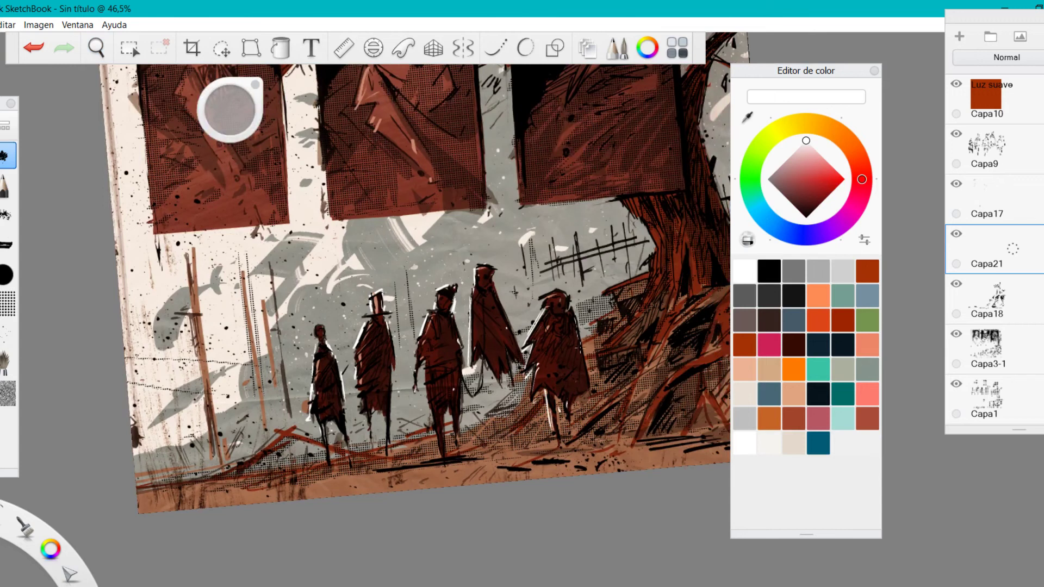
Step: Add a new layer directly above Capa5
key("space")
left_click_drag(529, 235, 572, 251)
left_click_drag(429, 343, 511, 232)
left_click_drag(478, 264, 514, 396)
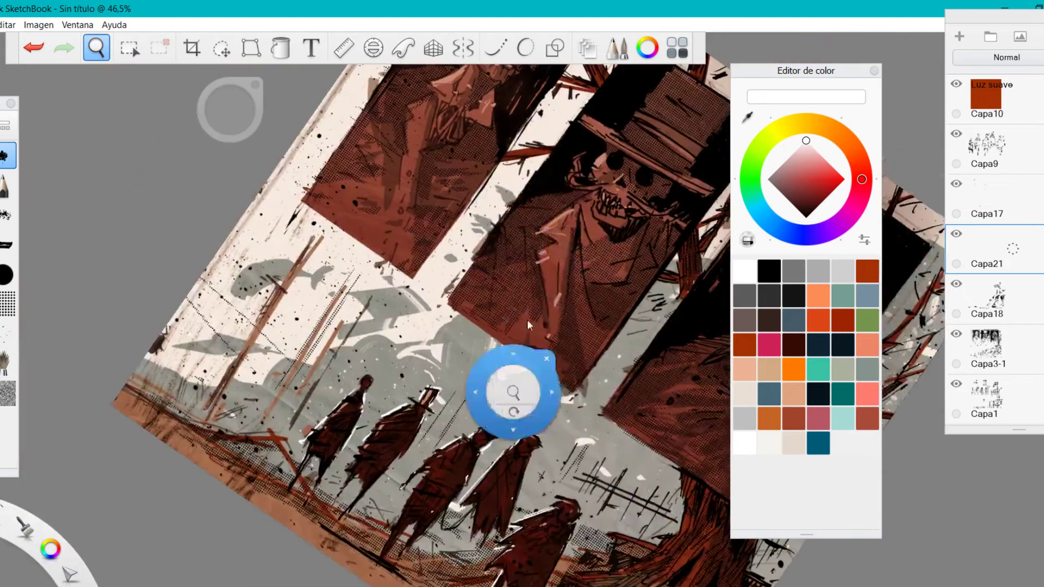
left_click_drag(631, 125, 567, 203)
left_click_drag(528, 328, 527, 304)
left_click_drag(518, 375, 475, 396)
scroll(994, 250, "down", 4)
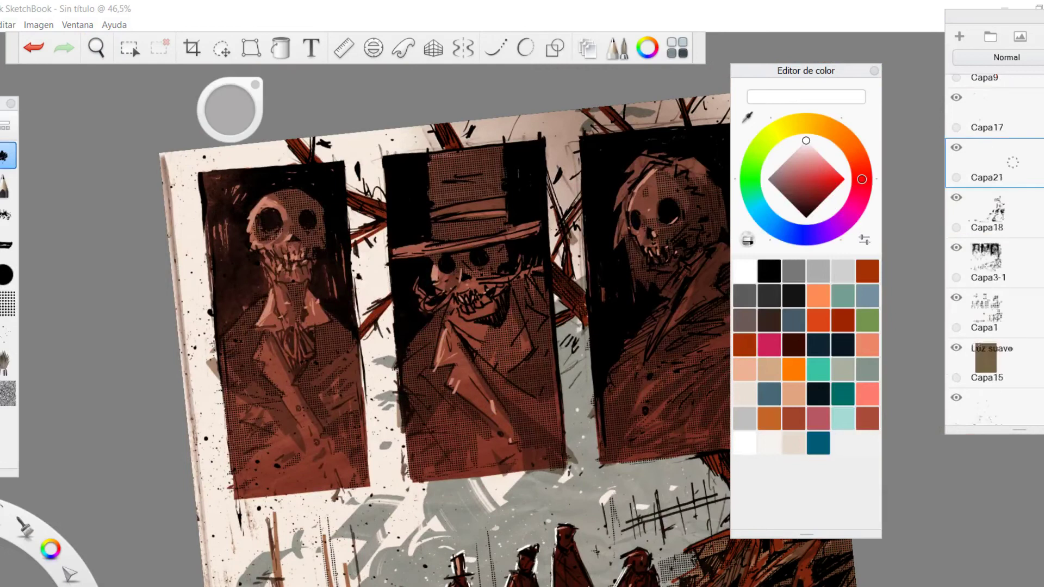
scroll(994, 250, "down", 2)
left_click(989, 322)
left_click(960, 36)
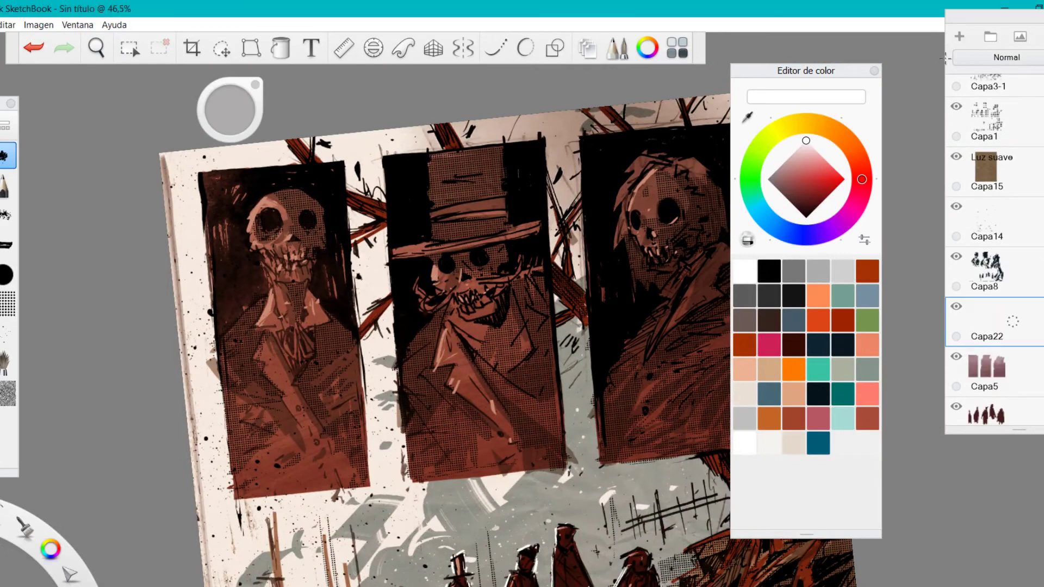
Step: Paint white highlights over the left skeleton's skull, teeth and neck, and lower the layer's opacity
key("space")
scroll(274, 251, "up", 3)
left_click_drag(273, 191, 244, 256)
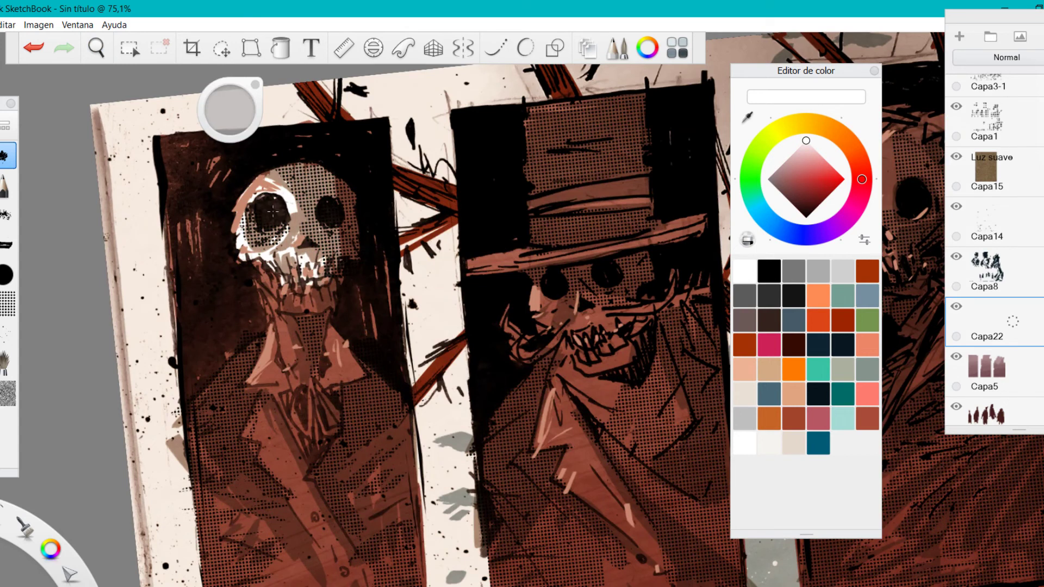
mouse_move(345, 185)
left_mouse_down()
mouse_move(354, 258)
mouse_move(269, 280)
mouse_move(294, 307)
mouse_move(316, 294)
left_mouse_up()
mouse_move(335, 250)
left_mouse_down()
mouse_move(326, 305)
mouse_move(289, 348)
mouse_move(283, 381)
mouse_move(321, 308)
mouse_move(315, 376)
left_mouse_up()
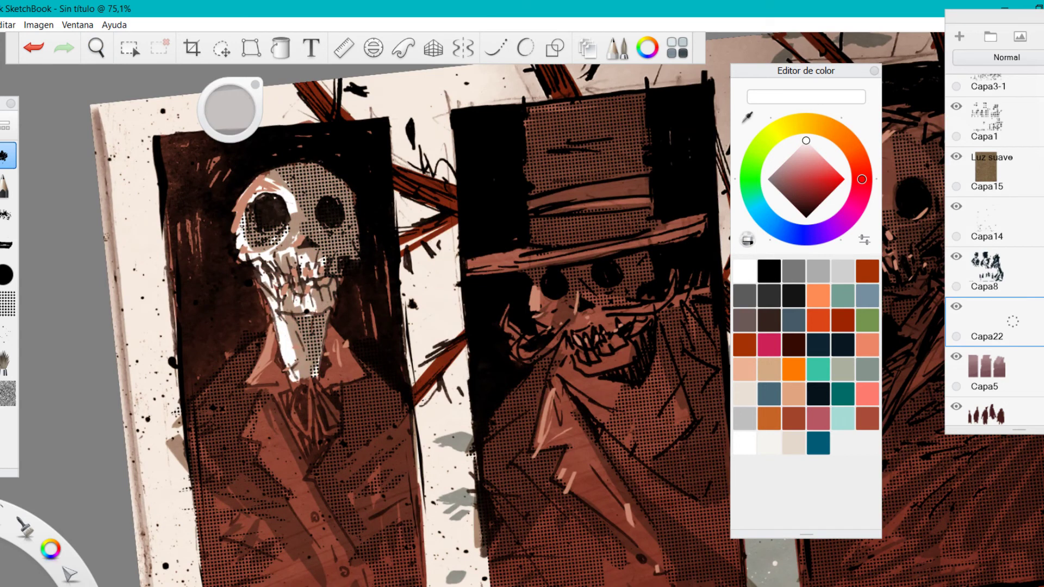
left_click_drag(1013, 321, 988, 321)
Step: Paint pale highlights on the top-hat skeleton's skull, around its eye sockets, cheekbones and teeth
key("space")
left_click_drag(478, 298, 490, 285)
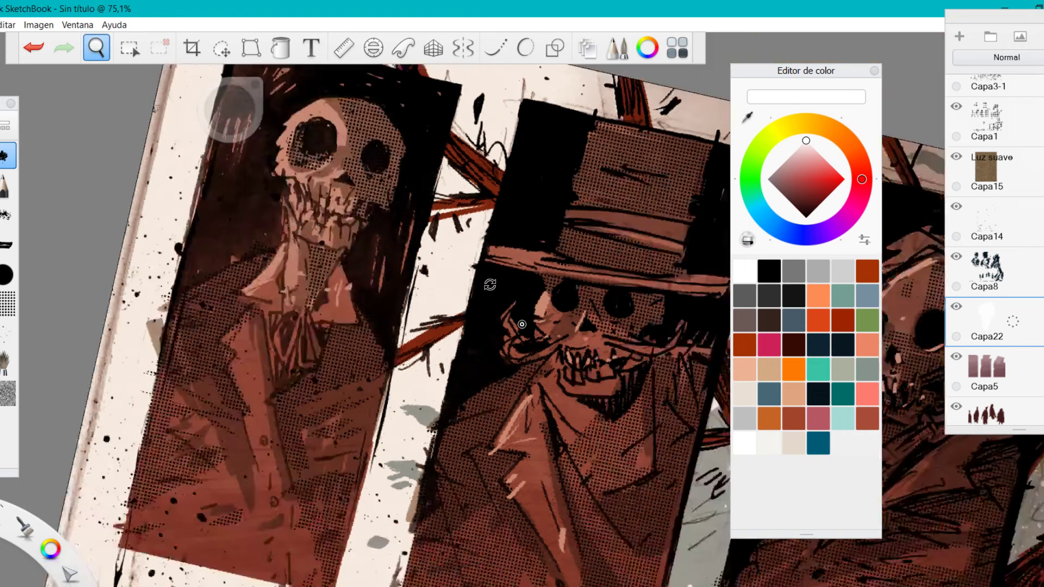
mouse_move(523, 324)
left_mouse_down()
mouse_move(544, 338)
mouse_move(531, 294)
mouse_move(545, 354)
left_mouse_up()
left_click_drag(567, 307, 558, 335)
mouse_move(575, 345)
left_mouse_down()
mouse_move(545, 369)
mouse_move(592, 275)
left_mouse_up()
left_click_drag(612, 338, 617, 274)
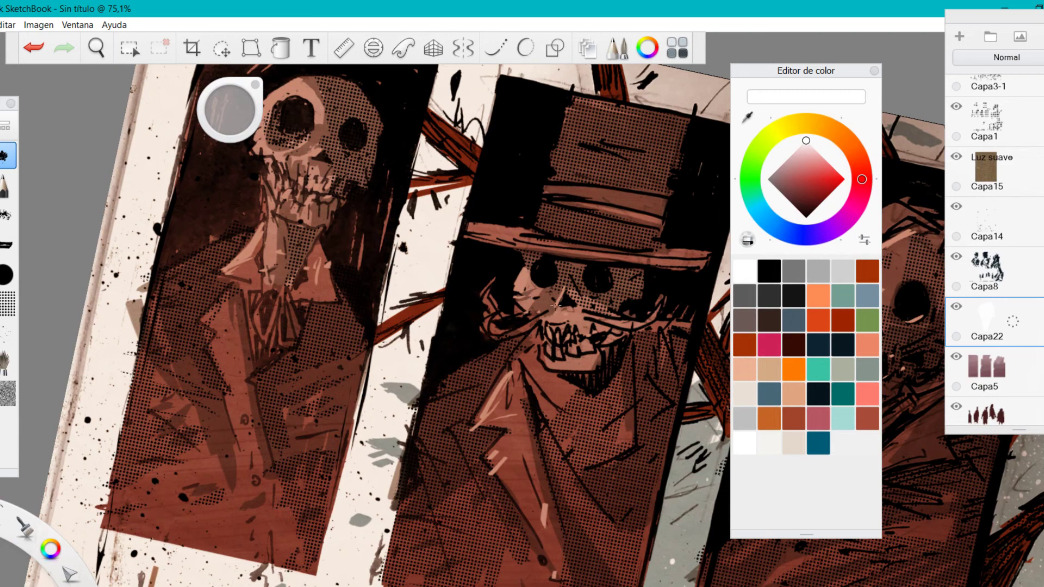
left_click_drag(531, 334, 496, 323)
Step: Paint pale highlights on the long-haired skeleton's skull
key("space")
left_click_drag(561, 208, 564, 332)
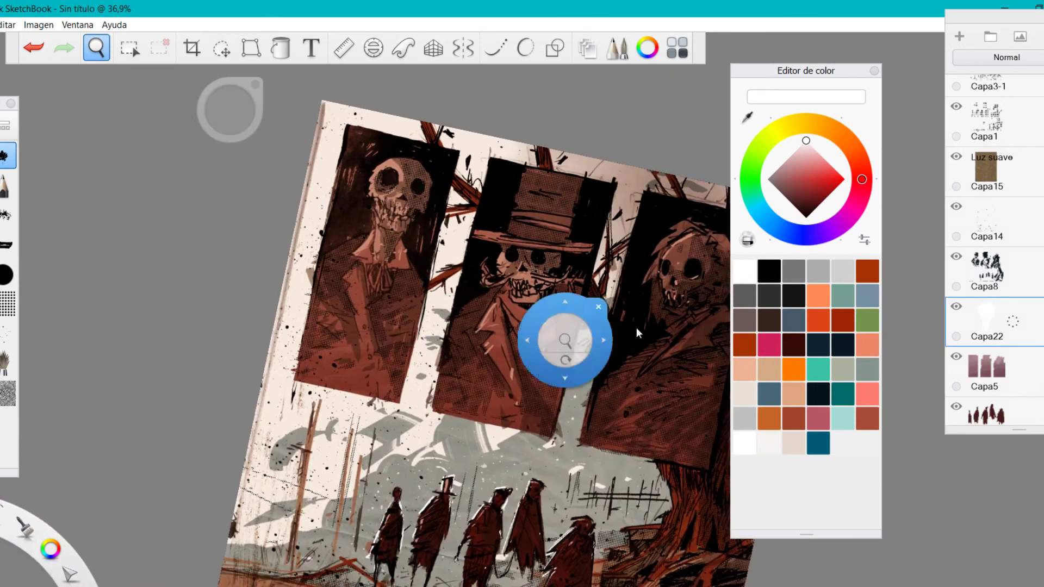
left_click_drag(636, 327, 520, 318)
left_click_drag(573, 352, 544, 362)
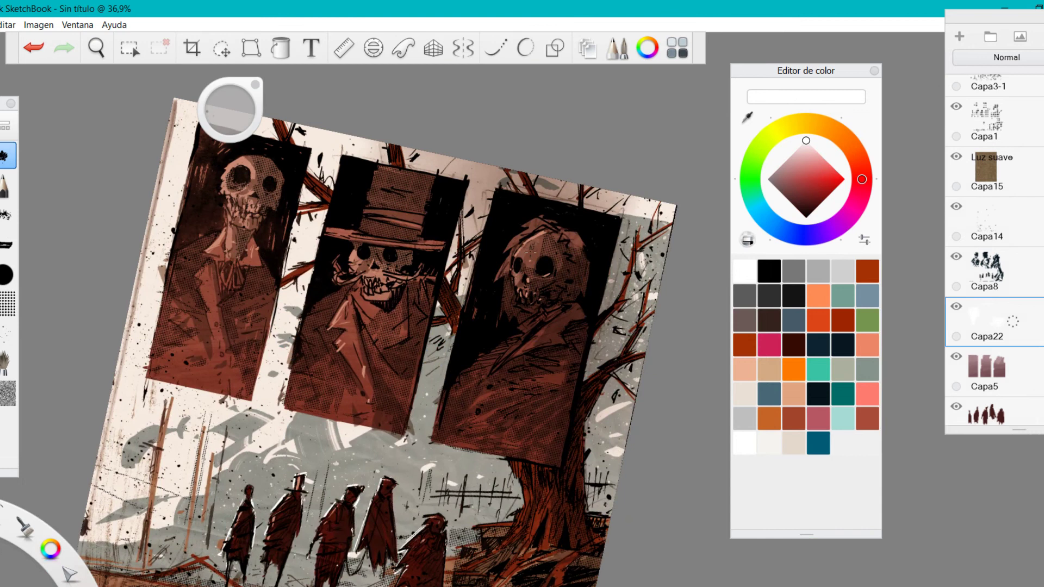
key("space")
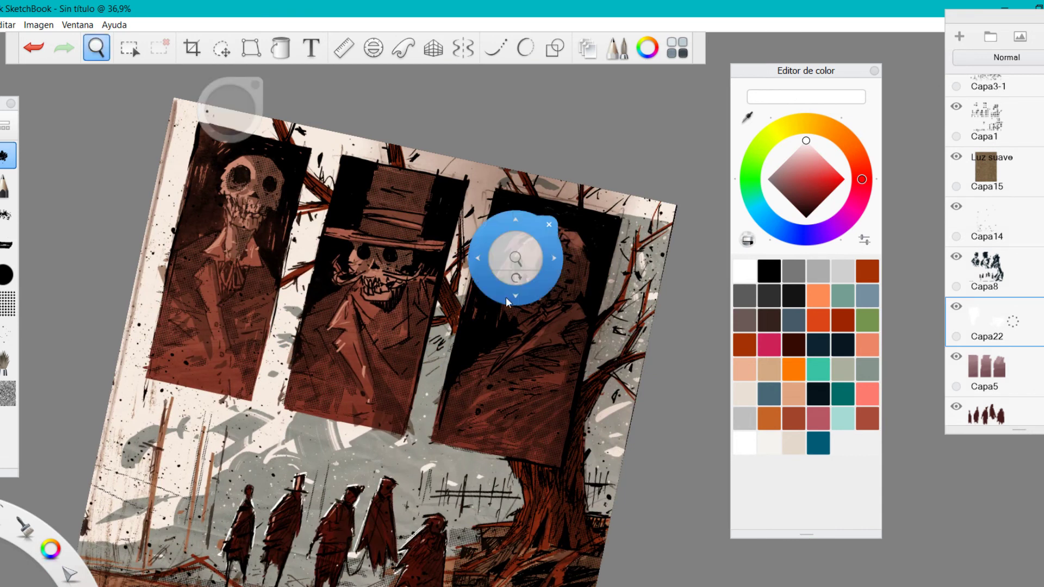
left_click_drag(519, 265, 488, 275)
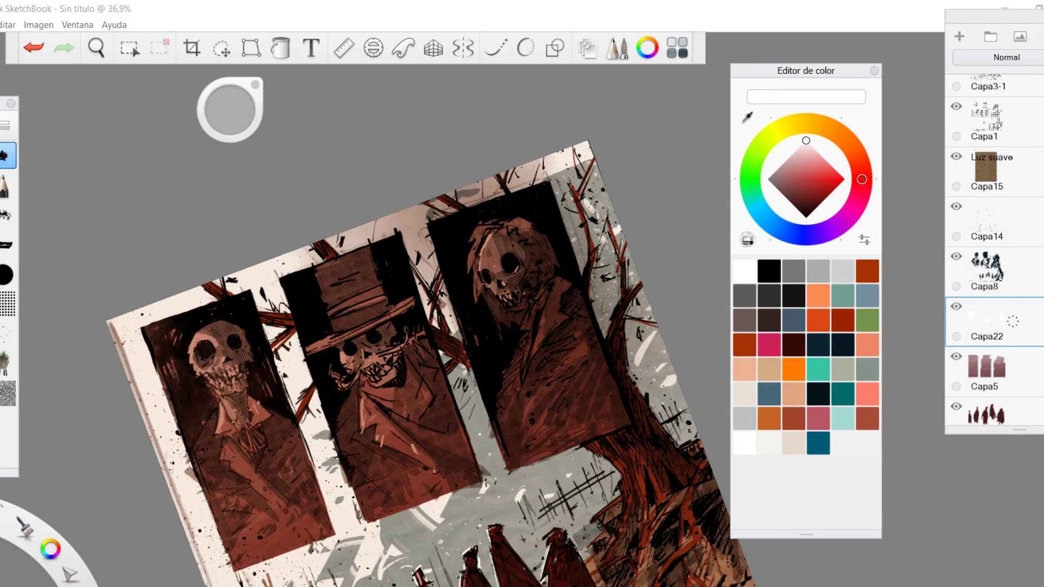
Step: Select Capa9 and import a halftone dot texture image from the aaa pinceles folder above it
key("space")
mouse_move(544, 359)
left_mouse_down()
mouse_move(522, 364)
mouse_move(538, 370)
left_mouse_up()
left_click_drag(664, 473, 422, 468)
left_click_drag(1040, 271, 1040, 163)
left_click(1036, 162)
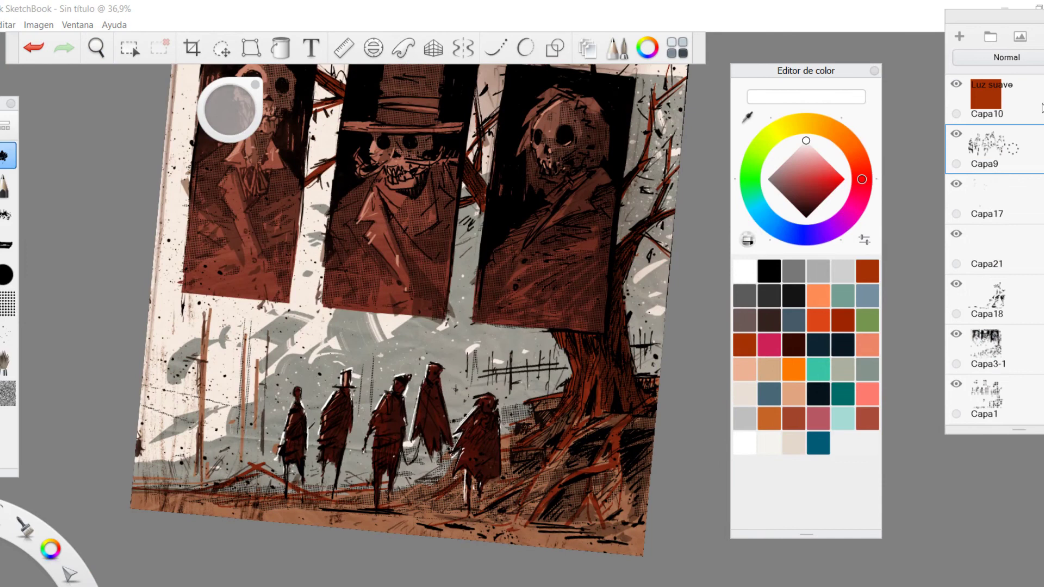
left_click(1021, 37)
scroll(555, 207, "down", 5)
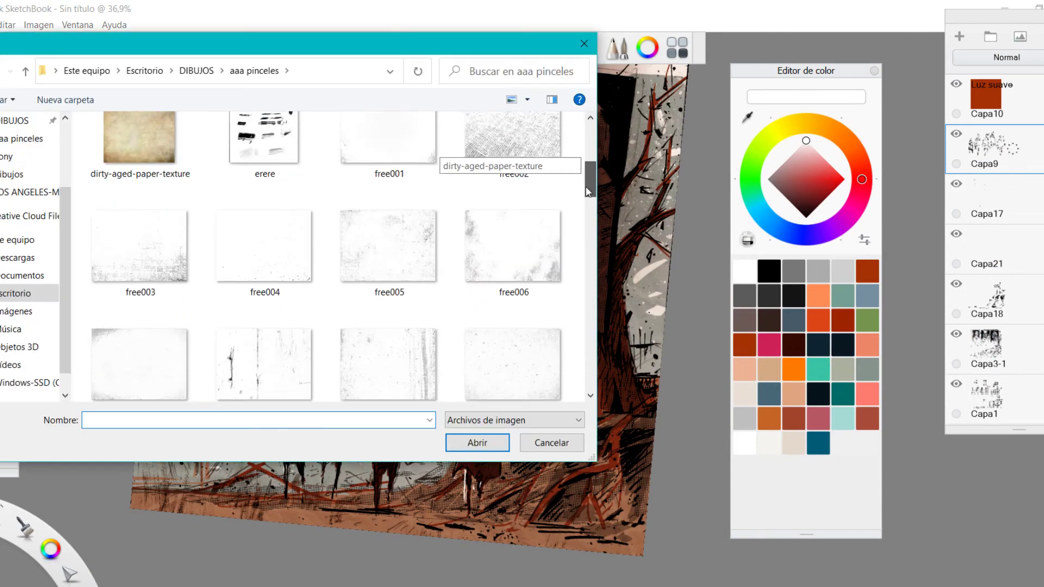
double_click(550, 217)
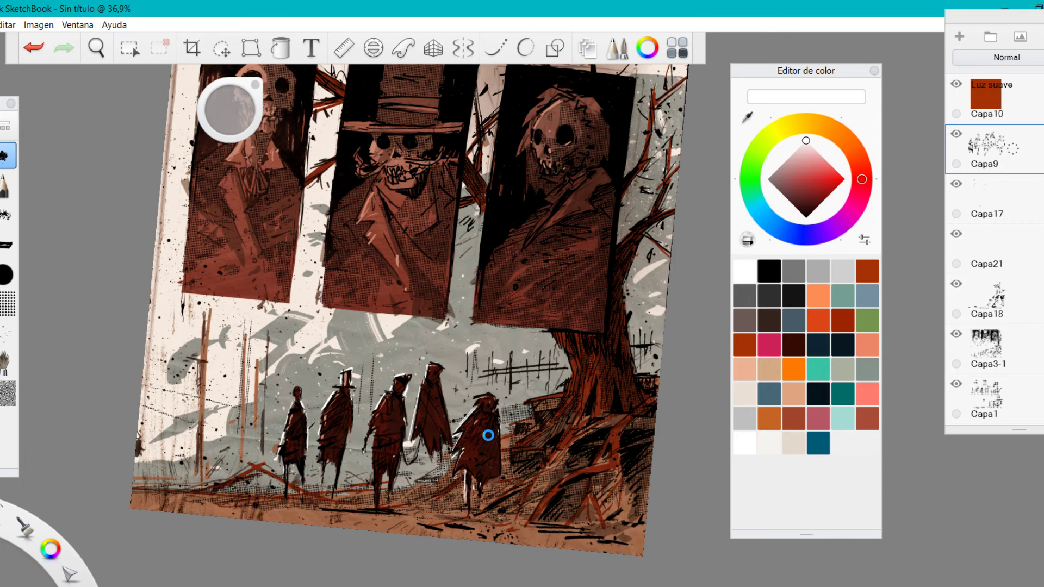
Step: Scale and rotate the imported halftone texture to cover the whole canvas and apply the placement
key("v")
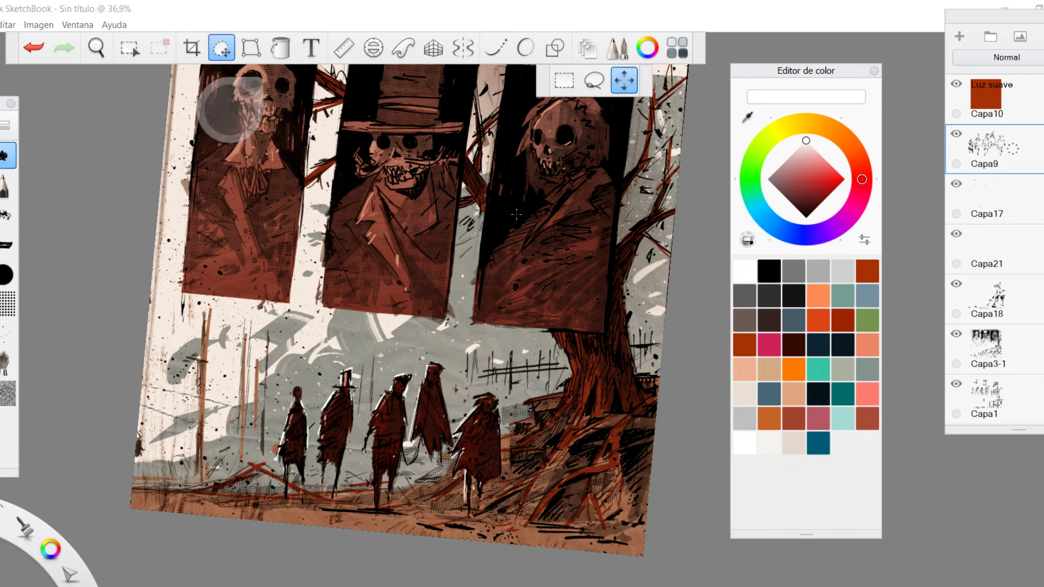
key("space")
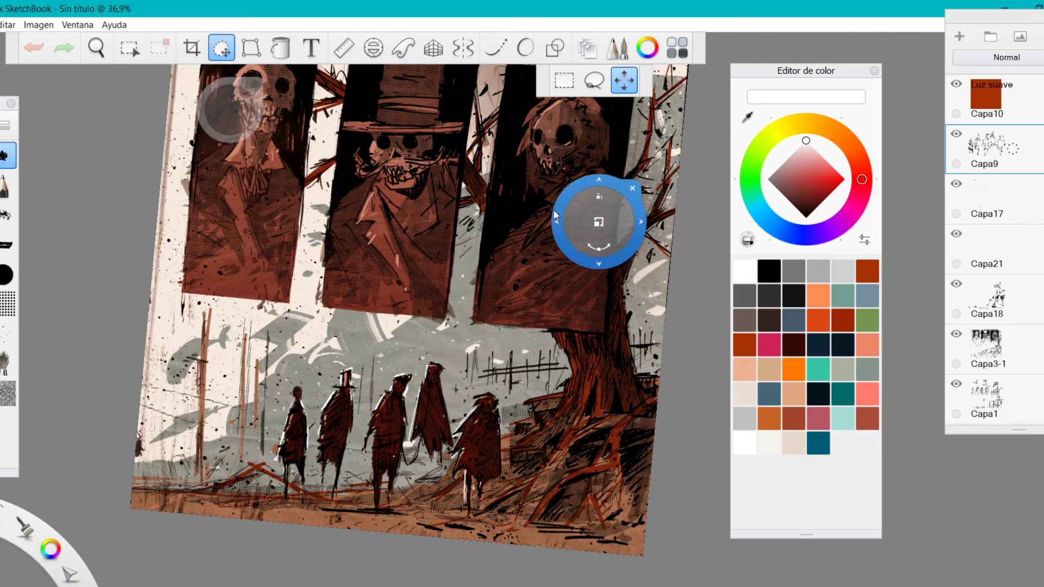
key("ctrl+v")
left_click_drag(534, 237, 482, 282)
left_click_drag(495, 320, 500, 352)
mouse_move(521, 295)
left_mouse_down()
mouse_move(519, 314)
mouse_move(525, 293)
left_mouse_up()
left_click_drag(442, 369, 469, 368)
left_click_drag(544, 333, 545, 327)
left_click_drag(596, 400, 578, 406)
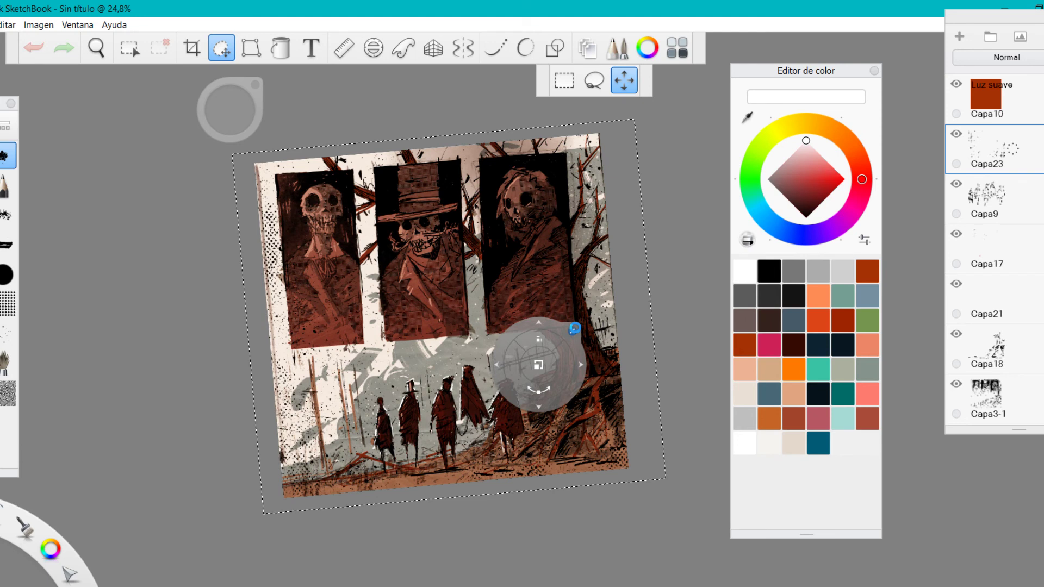
key("Return")
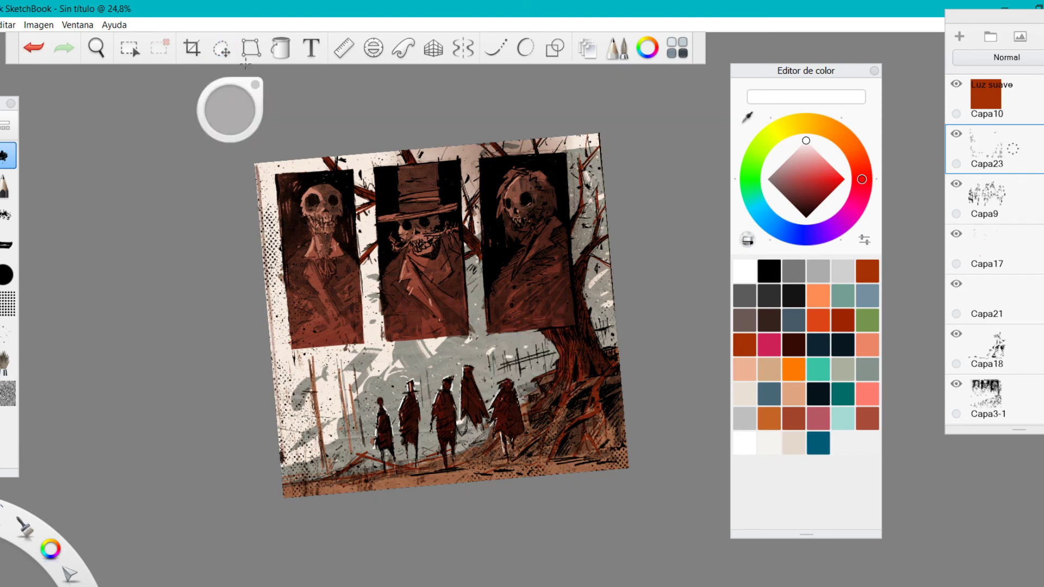
Step: Crop a thin edge strip off the horizontally mirrored canvas, leaving 2303 × 2273 px, and mirror it back
left_click(38, 25)
left_click(84, 155)
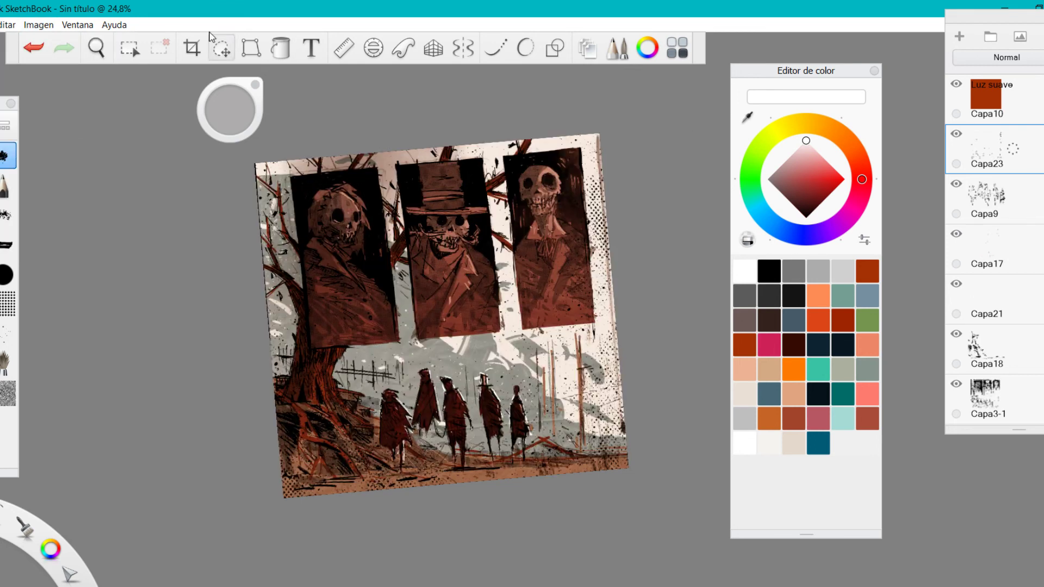
left_click(191, 47)
left_click_drag(259, 157, 634, 477)
left_click_drag(274, 320, 275, 319)
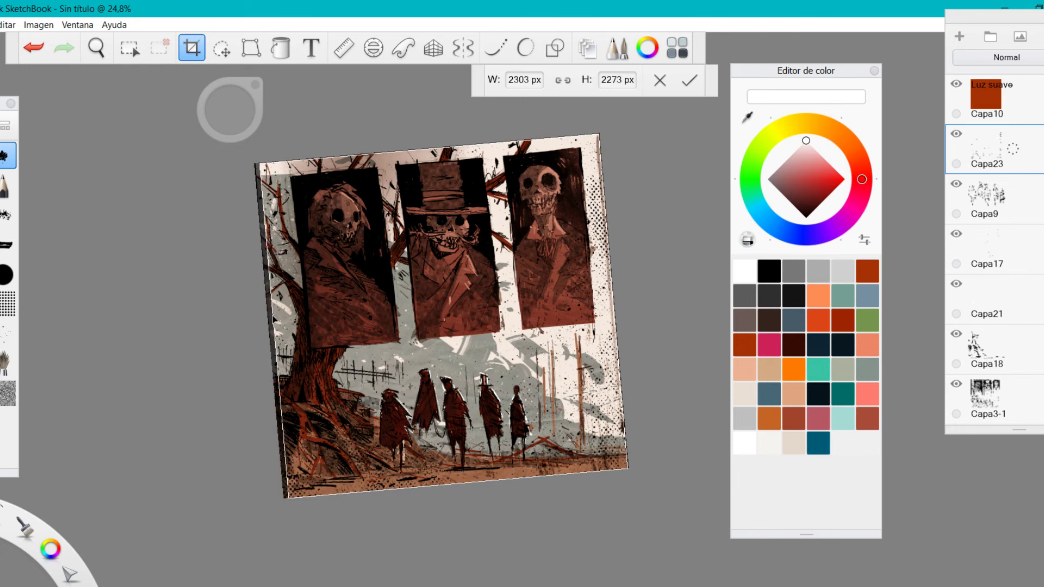
left_click(689, 81)
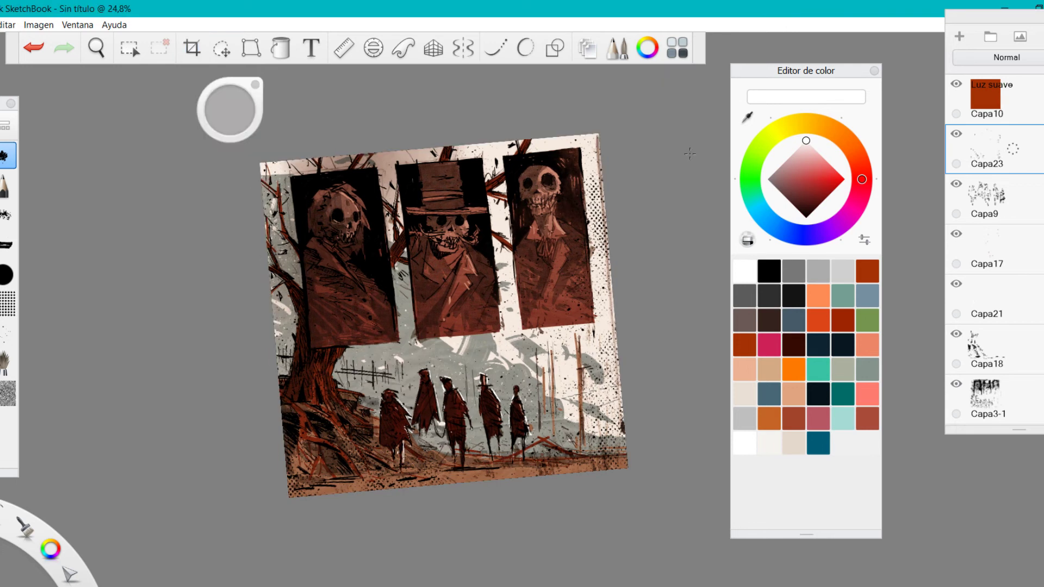
left_click(39, 25)
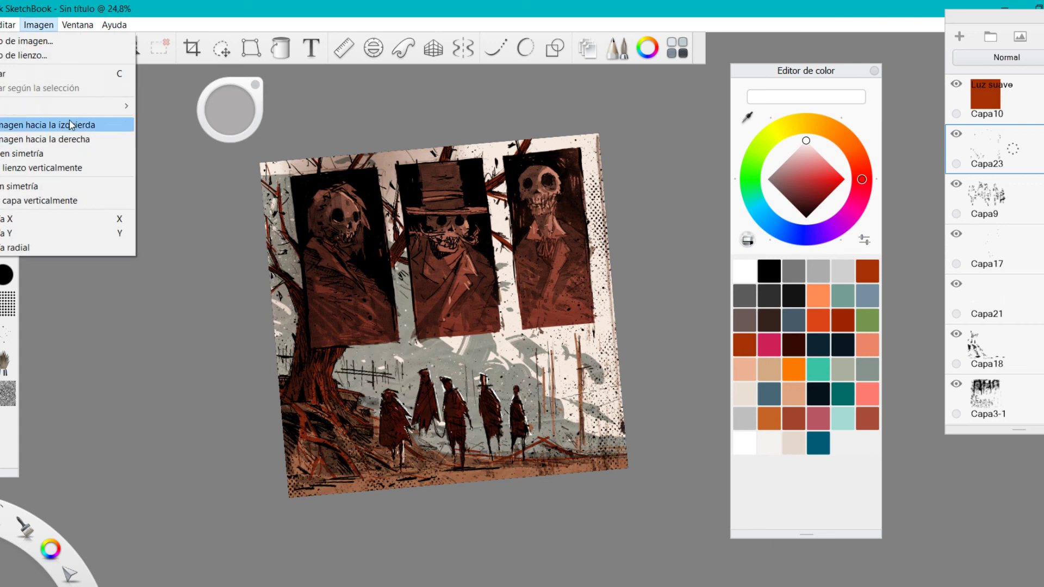
left_click(82, 154)
Step: On Capa18, paint black ink shadows between the tree roots and onto the ground beside them
key("space")
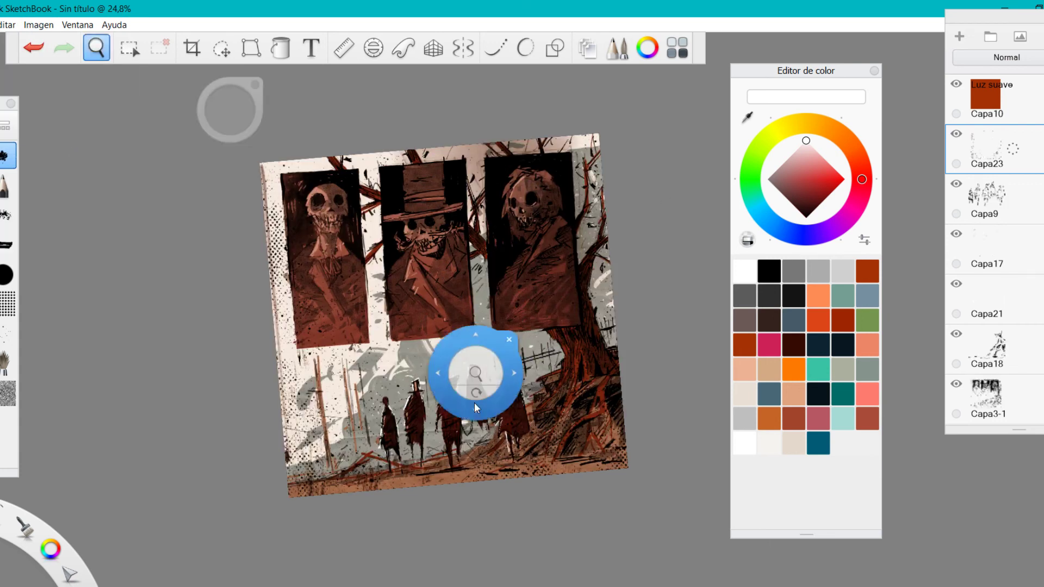
left_click_drag(477, 381, 555, 413)
left_click_drag(1040, 371, 1040, 294)
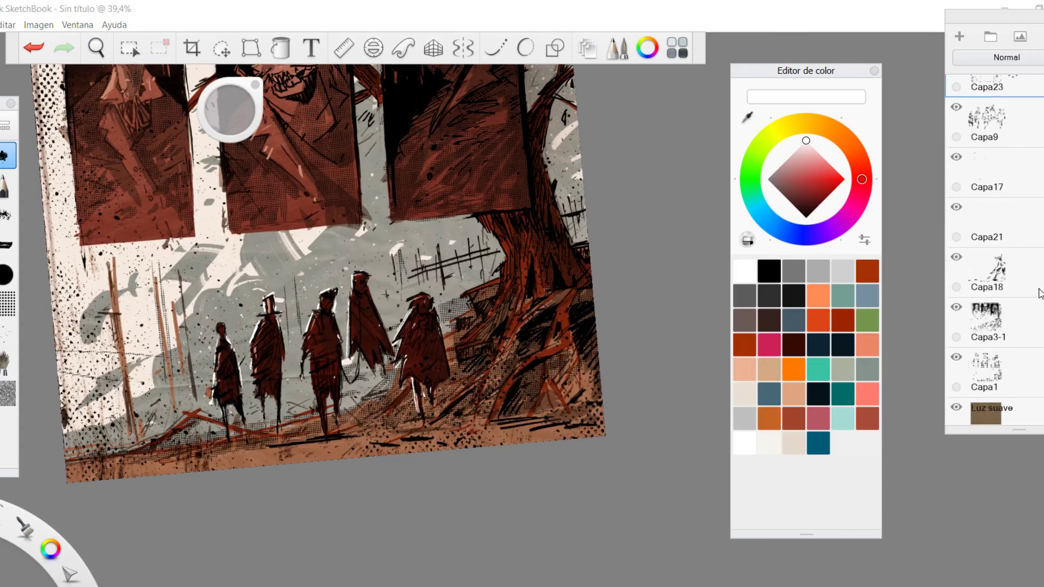
left_click(1040, 290)
left_click(769, 272)
key("space")
left_click_drag(519, 368, 584, 362)
mouse_move(568, 407)
left_mouse_down()
mouse_move(558, 375)
mouse_move(583, 419)
left_mouse_up()
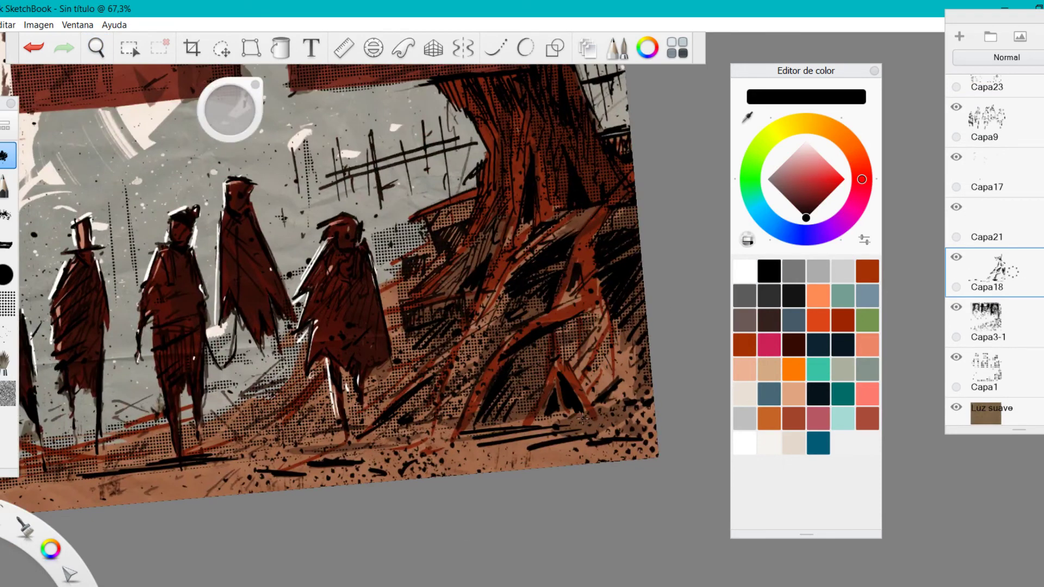
mouse_move(572, 322)
left_mouse_down()
mouse_move(620, 372)
mouse_move(592, 381)
mouse_move(611, 393)
mouse_move(631, 389)
mouse_move(608, 414)
left_mouse_up()
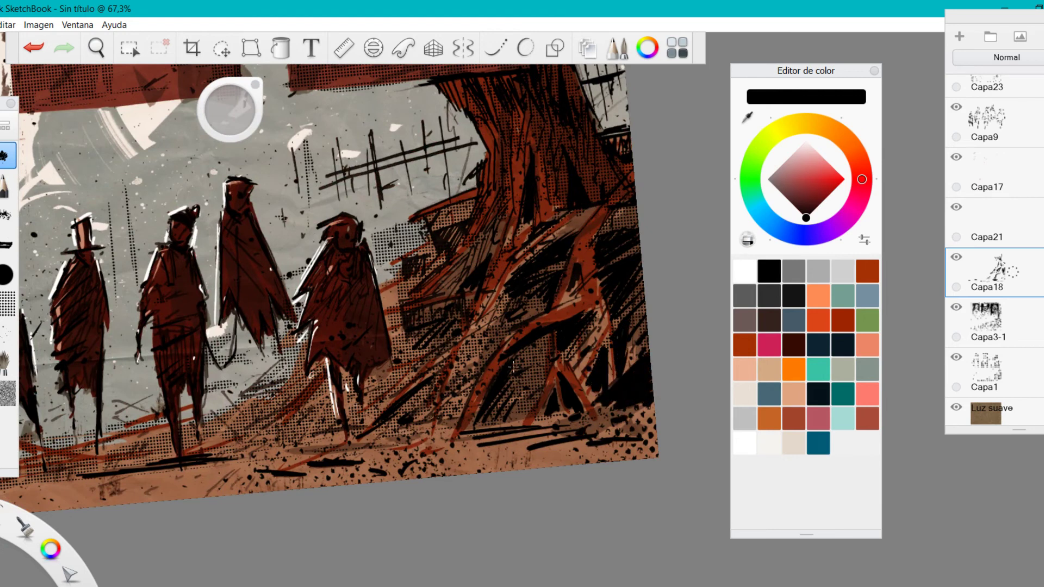
mouse_move(513, 367)
left_mouse_down()
mouse_move(506, 413)
mouse_move(536, 402)
mouse_move(538, 418)
left_mouse_up()
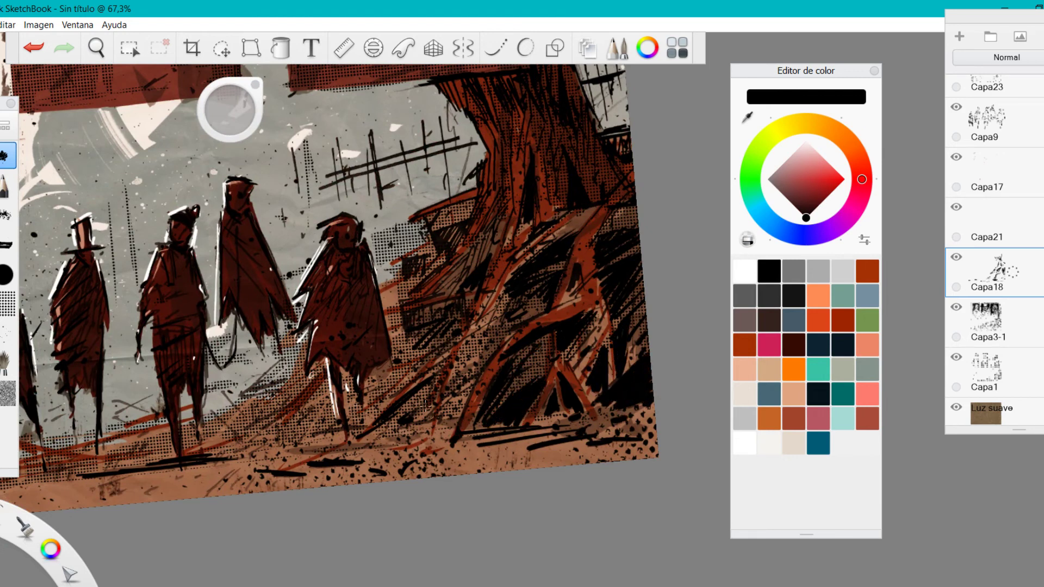
left_click_drag(425, 406, 381, 443)
Step: Extend the black ink shadows across the ground between the roots and the nearest cloaked figure, undoing the last stroke
key("space")
left_click_drag(591, 295, 497, 337)
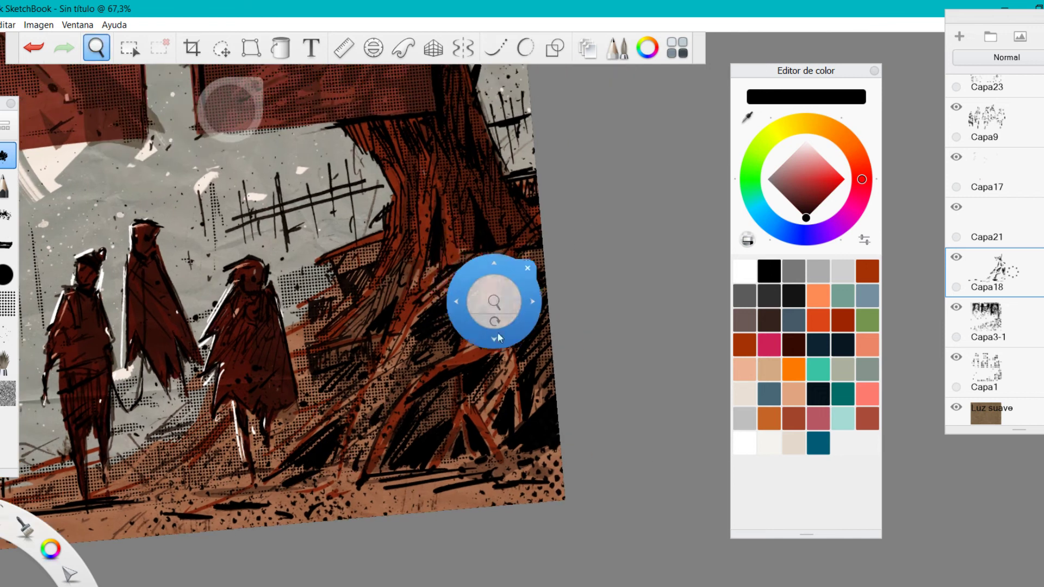
left_click_drag(423, 373, 543, 296)
left_click_drag(339, 393, 390, 387)
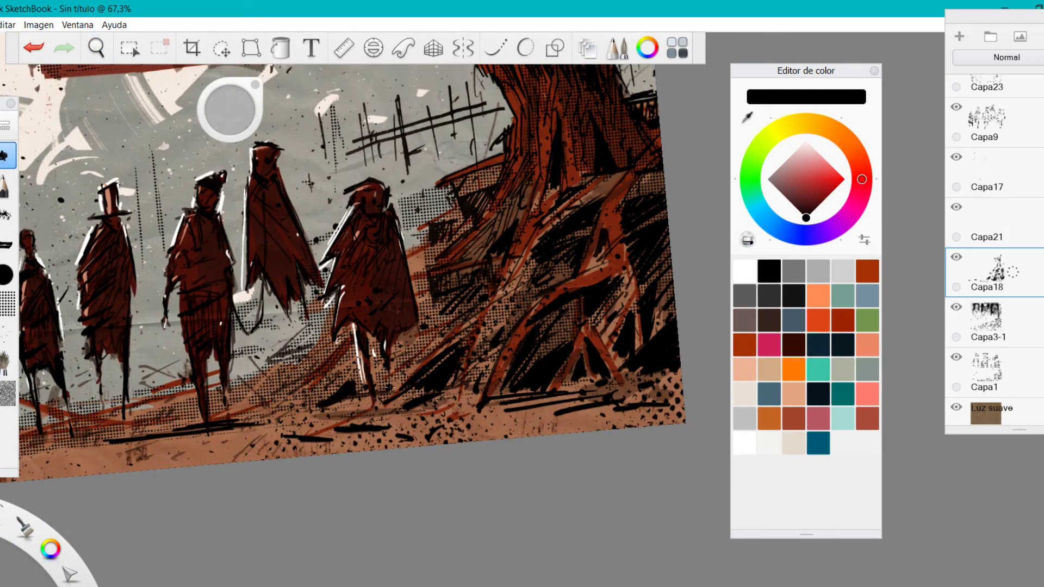
left_click_drag(442, 302, 414, 350)
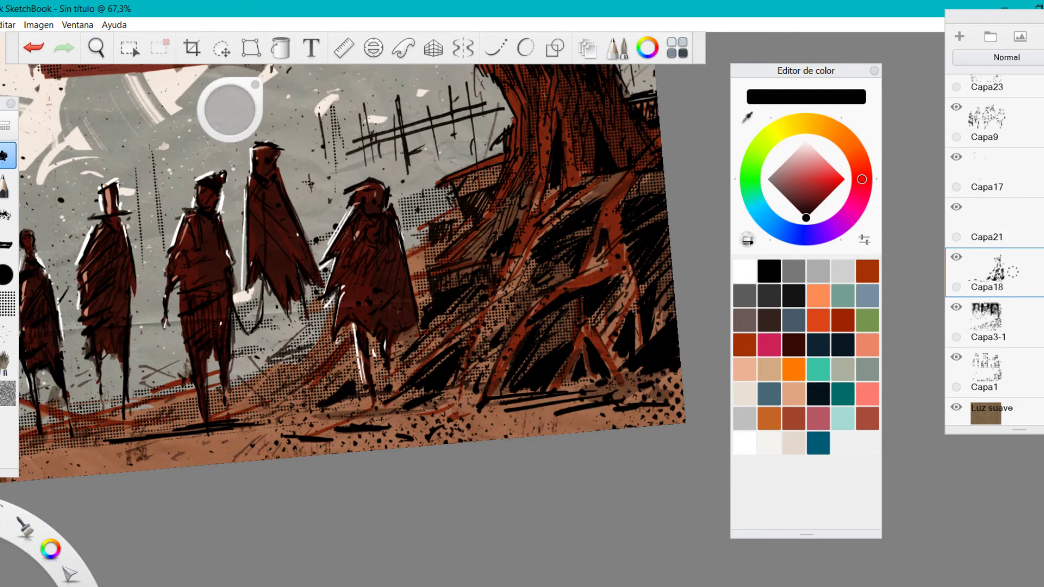
left_click_drag(536, 172, 490, 244)
mouse_move(540, 100)
left_mouse_down()
mouse_move(533, 166)
mouse_move(545, 252)
mouse_move(478, 250)
mouse_move(406, 375)
mouse_move(514, 229)
mouse_move(383, 330)
mouse_move(379, 387)
left_mouse_up()
key("space")
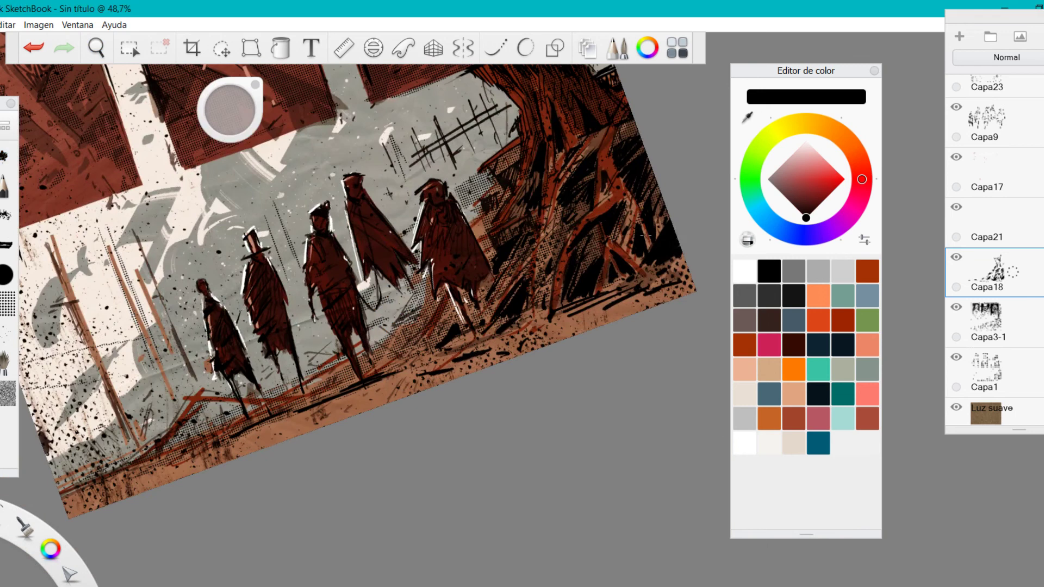
left_click_drag(614, 276, 614, 322)
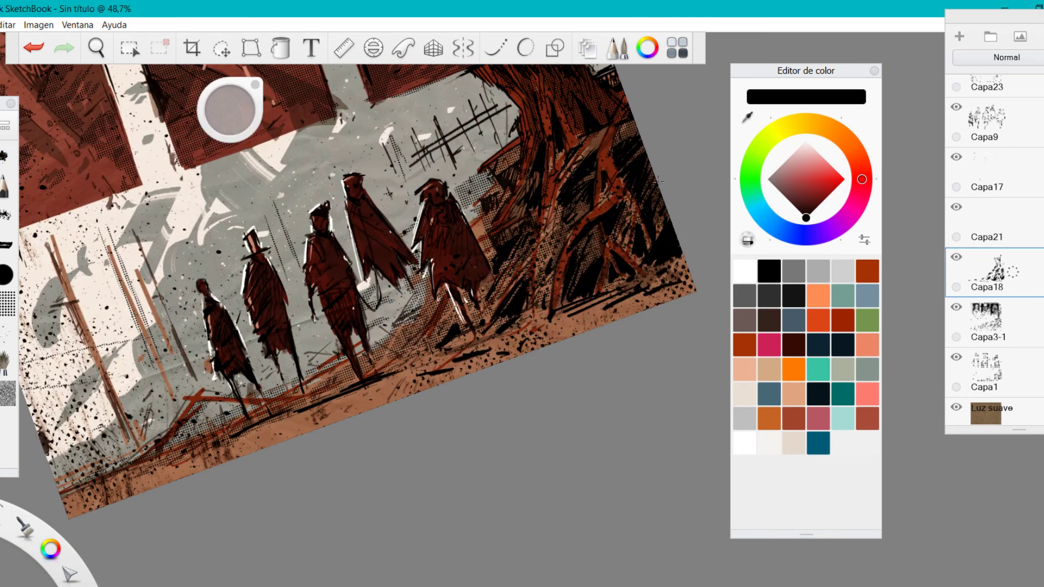
mouse_move(599, 188)
left_mouse_down()
mouse_move(630, 215)
mouse_move(540, 288)
mouse_move(489, 301)
mouse_move(538, 284)
mouse_move(560, 391)
mouse_move(609, 465)
mouse_move(438, 314)
mouse_move(462, 358)
mouse_move(471, 334)
left_mouse_up()
key("space")
left_click(38, 46)
key("space")
Step: Select Capa11, choose a dark orange, and try a textured stroke on the middle figure's cloak, undoing it
scroll(1034, 272, "down", 7)
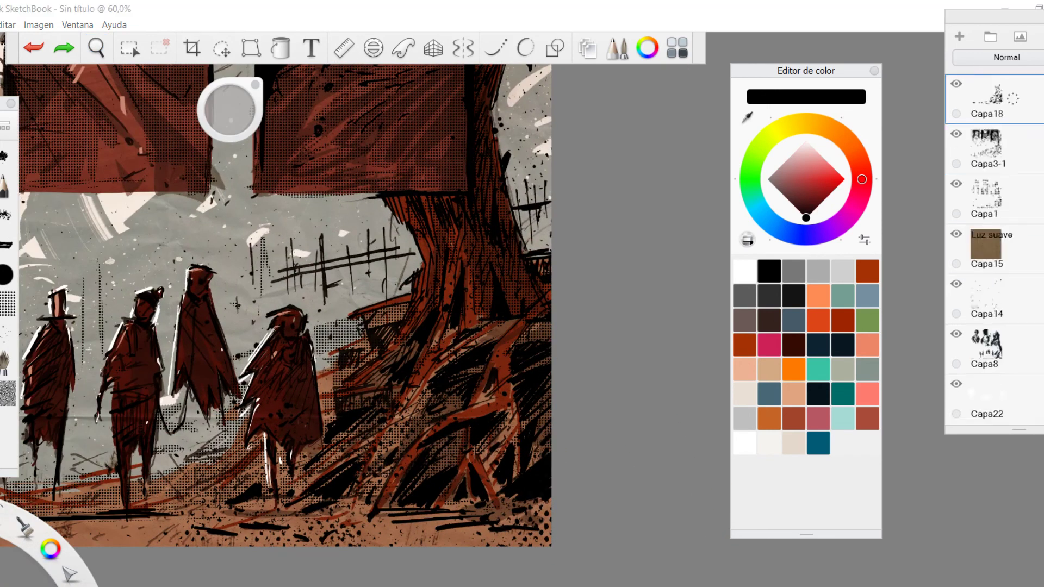
left_click(1038, 296)
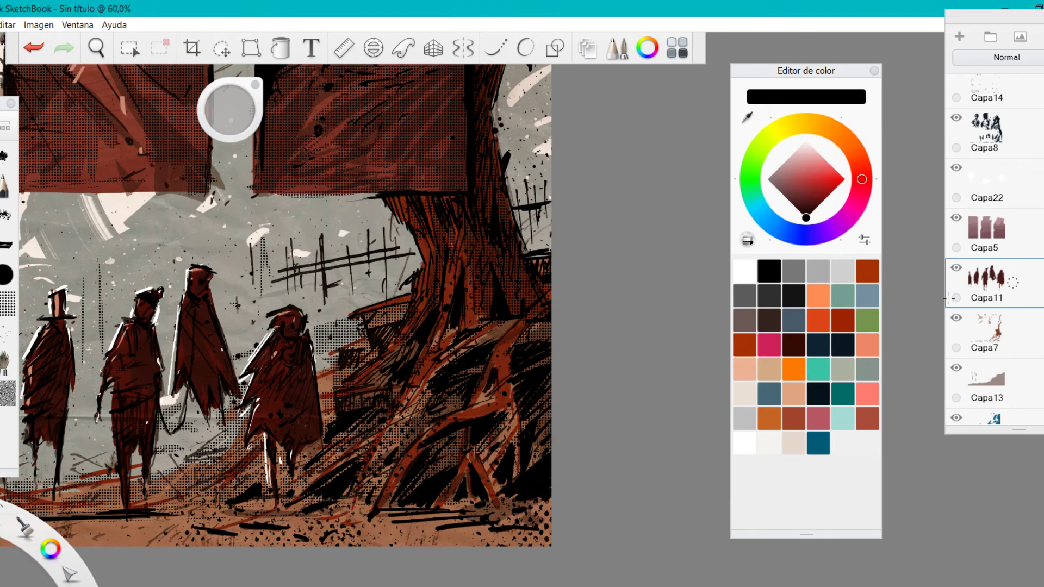
left_click(794, 369)
left_click_drag(812, 195, 826, 189)
key("space")
mouse_move(125, 367)
left_mouse_down()
mouse_move(180, 364)
mouse_move(226, 342)
left_mouse_up()
left_click_drag(225, 354, 219, 336)
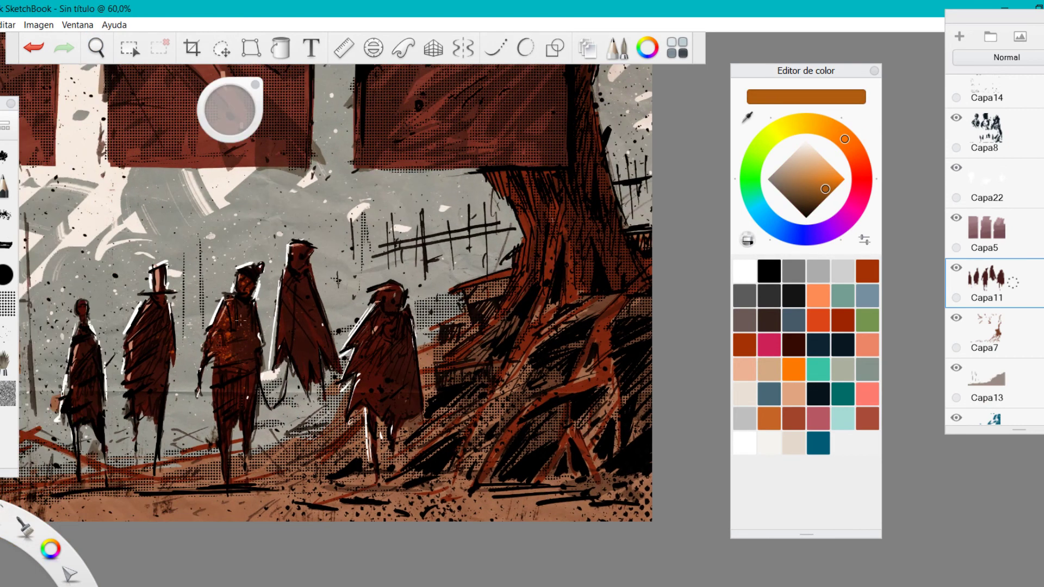
key("ctrl+z")
Step: Paint the middle figure's cloak and legs solid dark orange
mouse_move(219, 336)
left_mouse_down()
mouse_move(239, 339)
mouse_move(245, 441)
left_mouse_up()
key("space")
left_click_drag(409, 245, 362, 379)
left_click_drag(361, 398, 451, 234)
left_click_drag(451, 233, 484, 416)
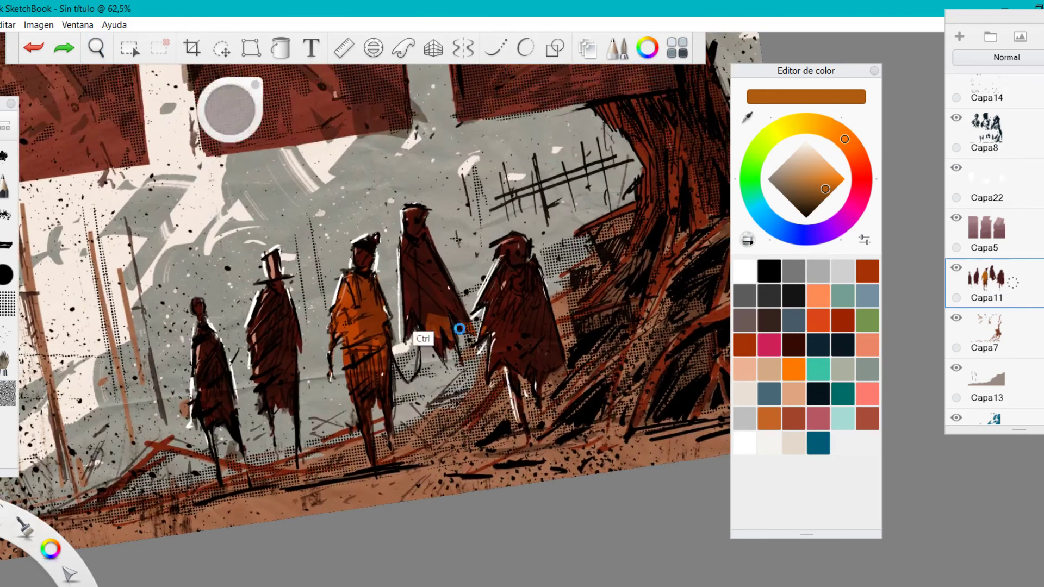
Step: Undo the stray orange patches around the middle figure and the figure beside it
key("space")
left_click_drag(376, 299, 419, 217)
key("ctrl+z")
key("ctrl+z")
key("ctrl+z")
key("ctrl+z")
key("ctrl+z")
key("ctrl+z")
key("ctrl+z")
key("ctrl+z")
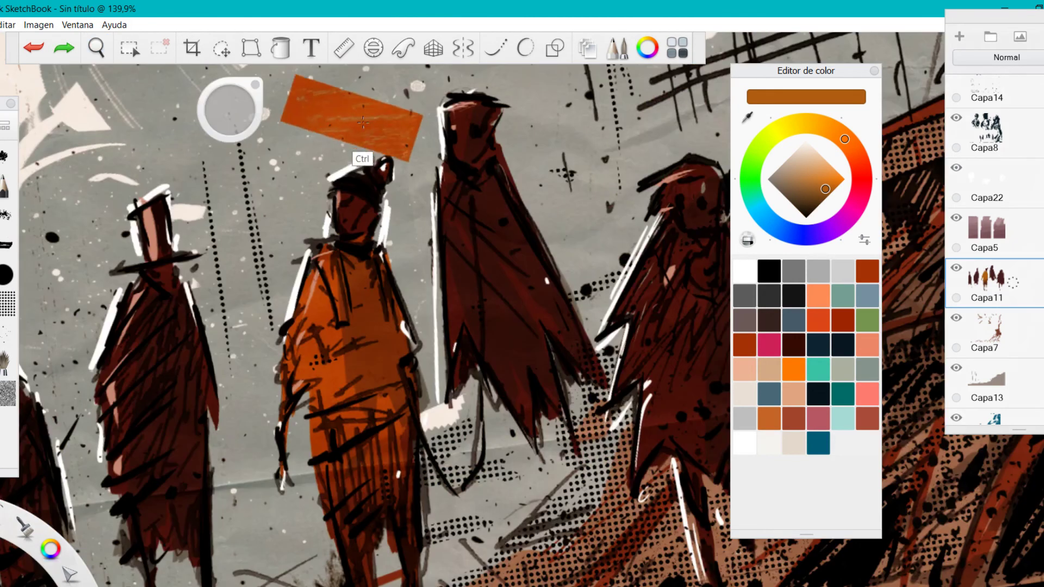
key("ctrl+z")
key("ctrl+z")
key("ctrl+z")
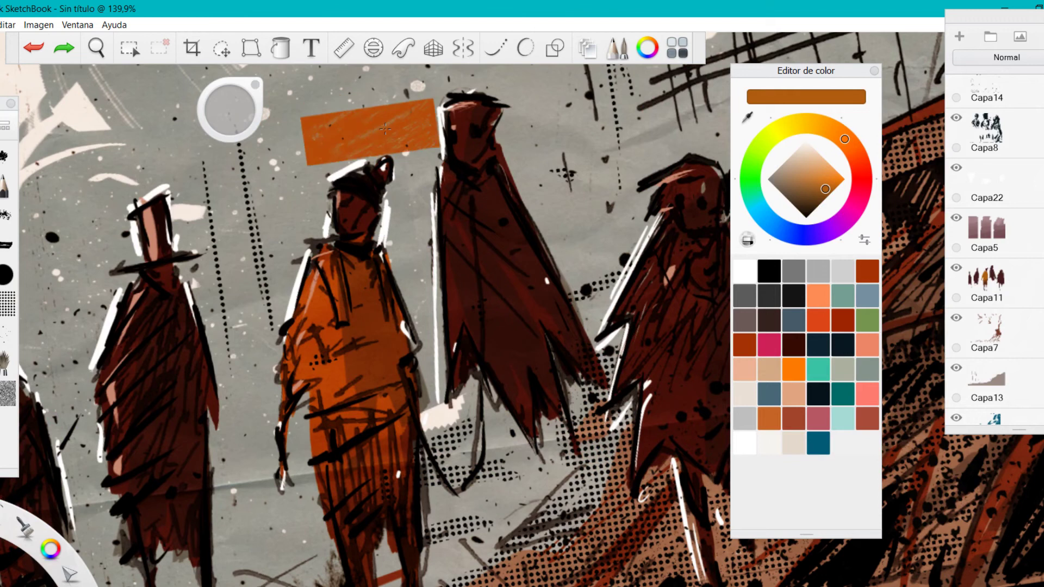
left_click(35, 45)
Step: Choose the dark red swatch and try patches of it on the middle figure's torso, undoing each one
left_click_drag(230, 109, 209, 110)
key("space")
left_click_drag(359, 438, 347, 385)
left_click(851, 326)
left_click_drag(348, 356, 352, 317)
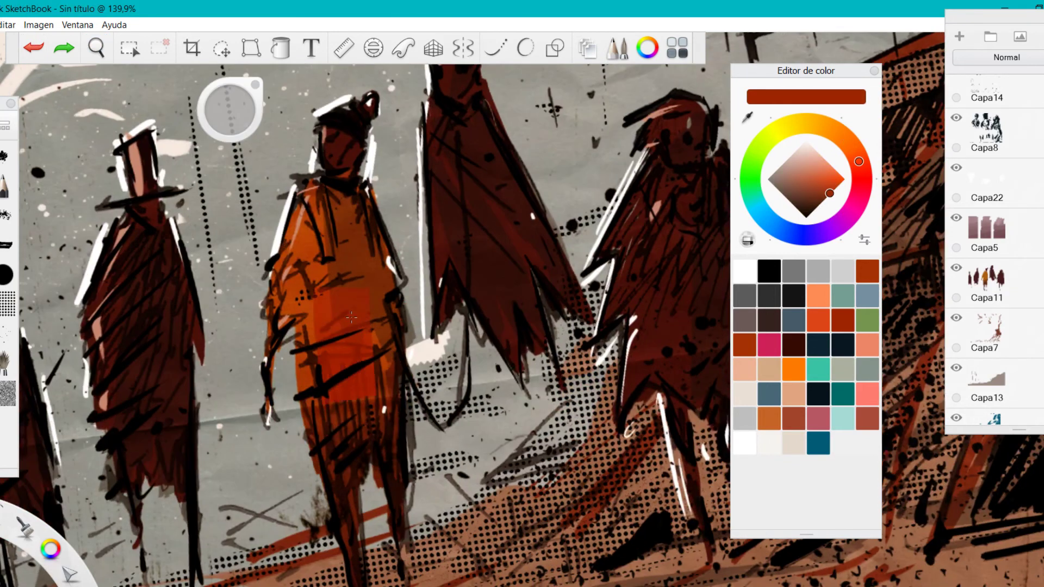
key("ctrl+z")
left_click(660, 248, "ctrl")
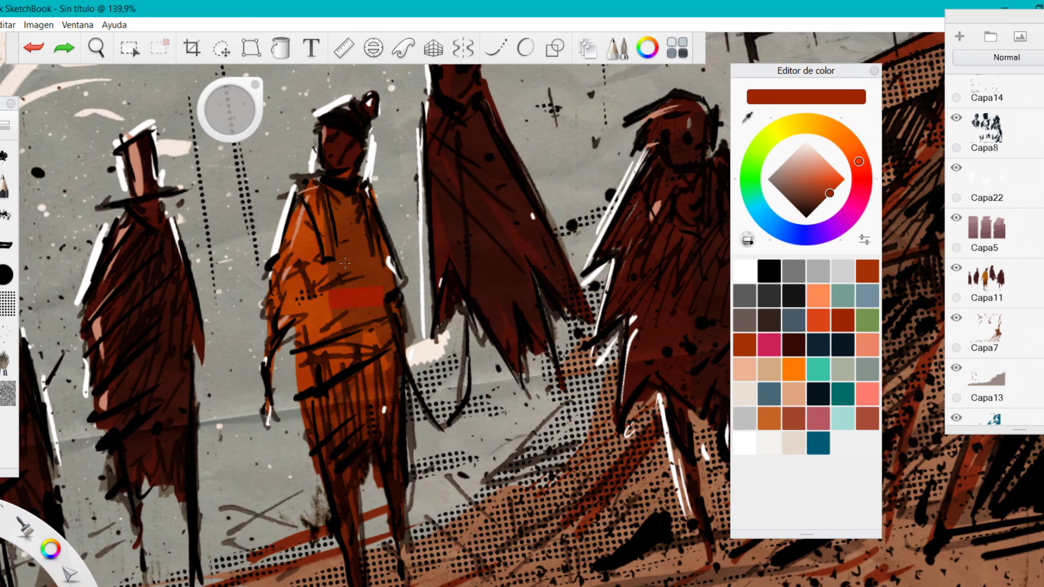
key("ctrl+z")
left_click_drag(308, 353, 289, 391)
key("ctrl+z")
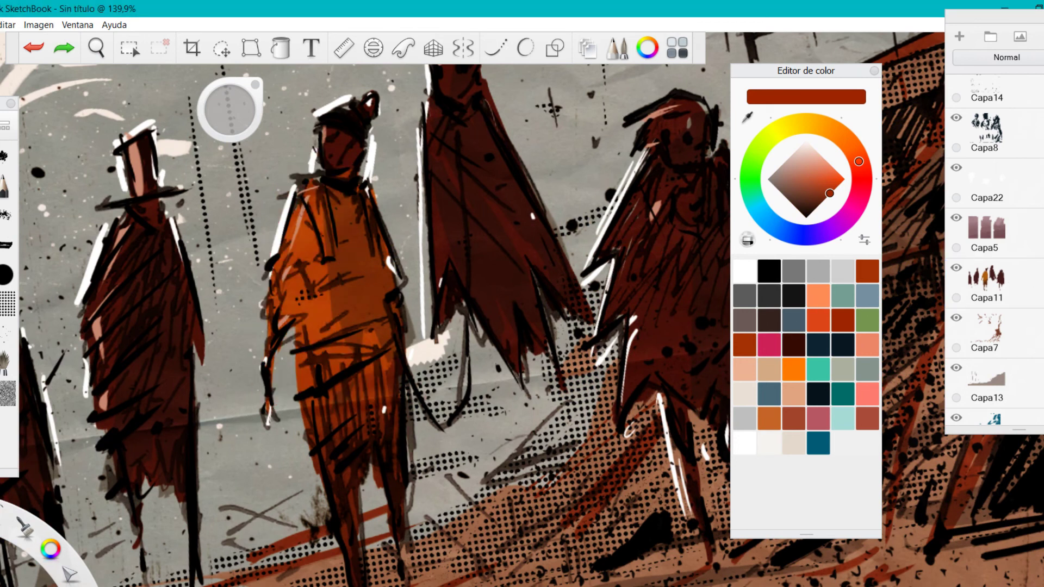
Step: Recolour the whole middle figure on Capa11 dark red and deepen its torso with a darker shade
left_click(1013, 282)
left_click(349, 296)
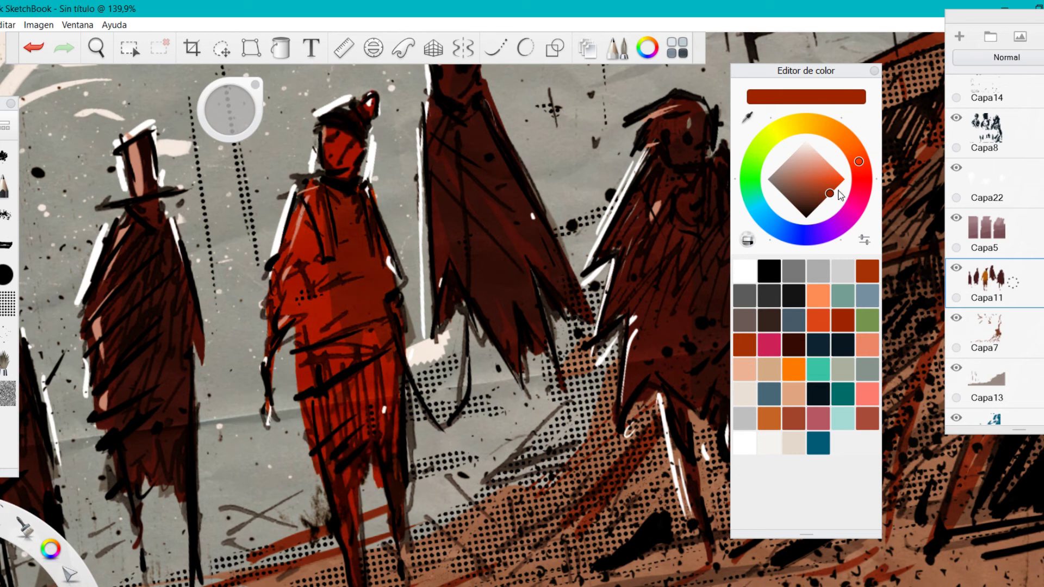
left_click_drag(839, 191, 828, 201)
left_click(348, 233)
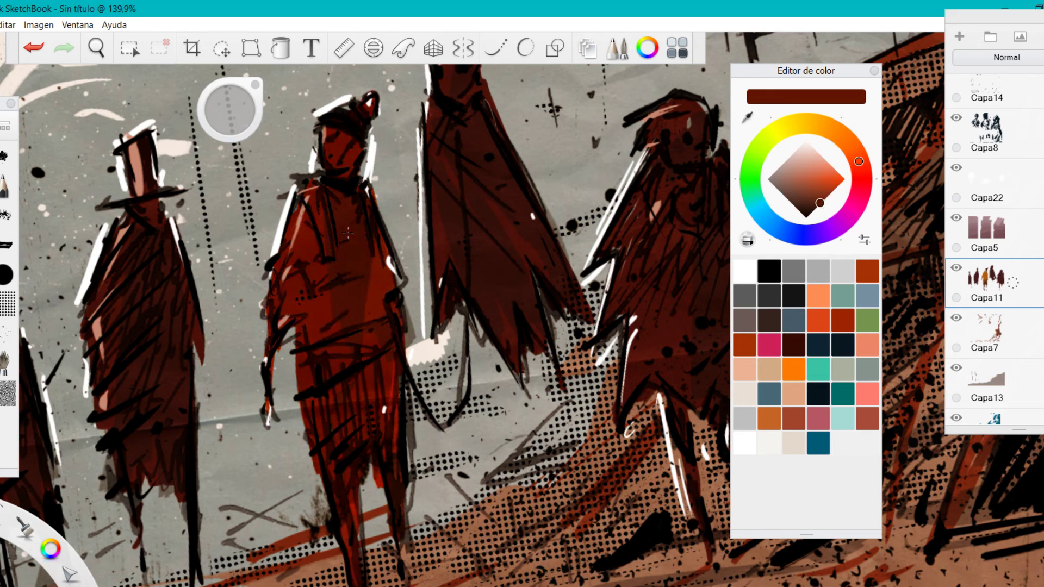
Step: Paint the middle figure's torso with the bright orange swatch
left_click_drag(505, 176, 441, 376)
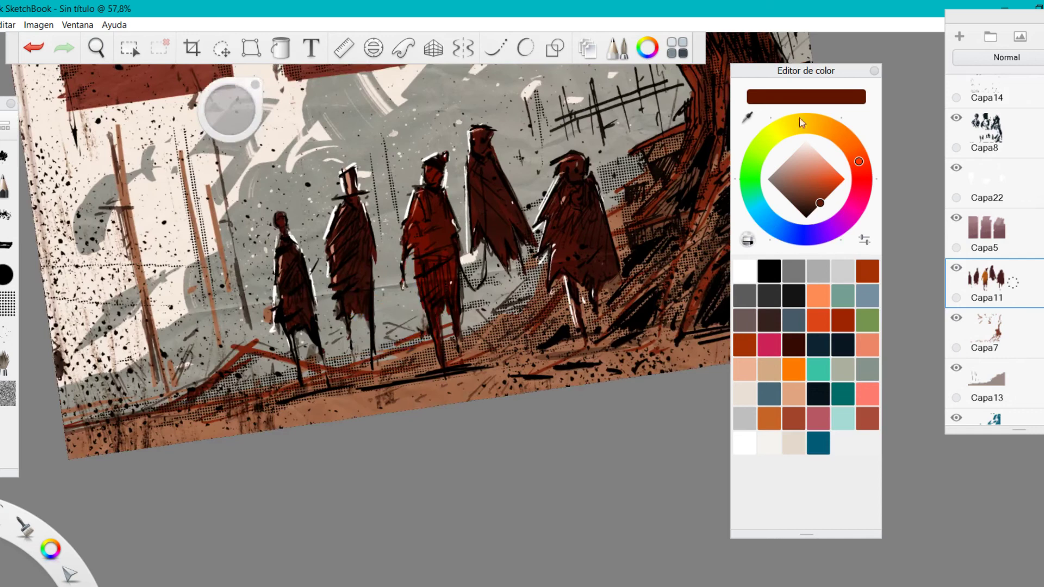
left_click(793, 369)
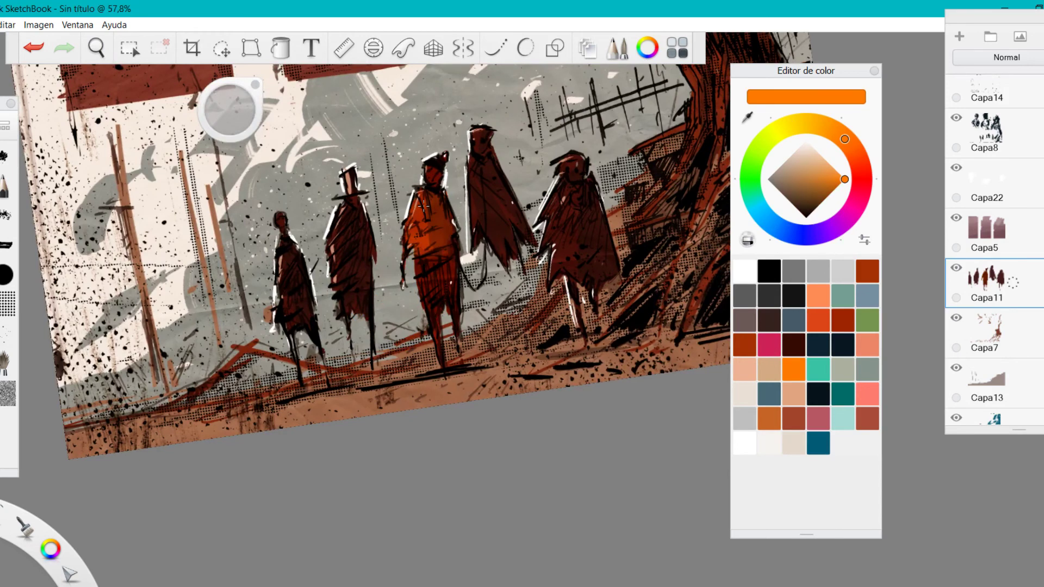
key("space")
left_click_drag(520, 180, 473, 312)
left_click_drag(496, 360, 550, 417)
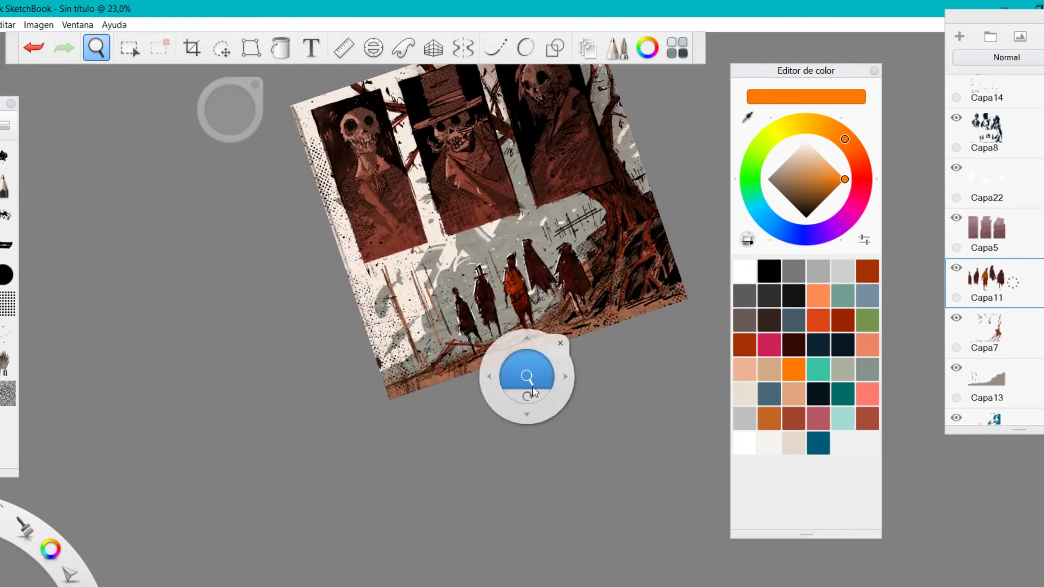
Step: Examine the overall colours of the illustration, comparing the middle cloaked figure with the portraits and background
left_click_drag(530, 362, 620, 261)
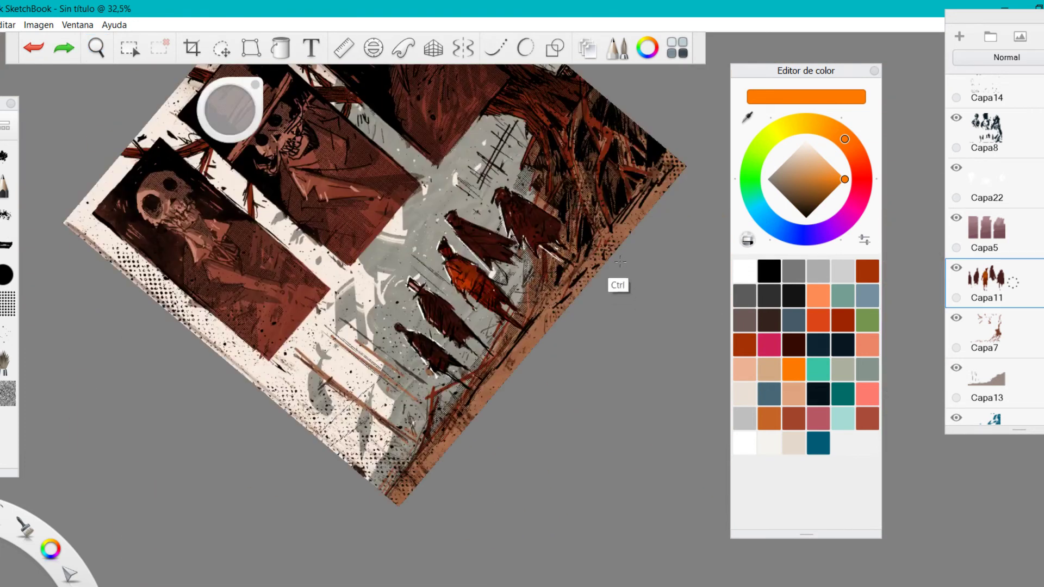
key("space")
left_click_drag(527, 297, 591, 306)
left_click_drag(581, 233, 596, 175)
left_click_drag(596, 175, 542, 209)
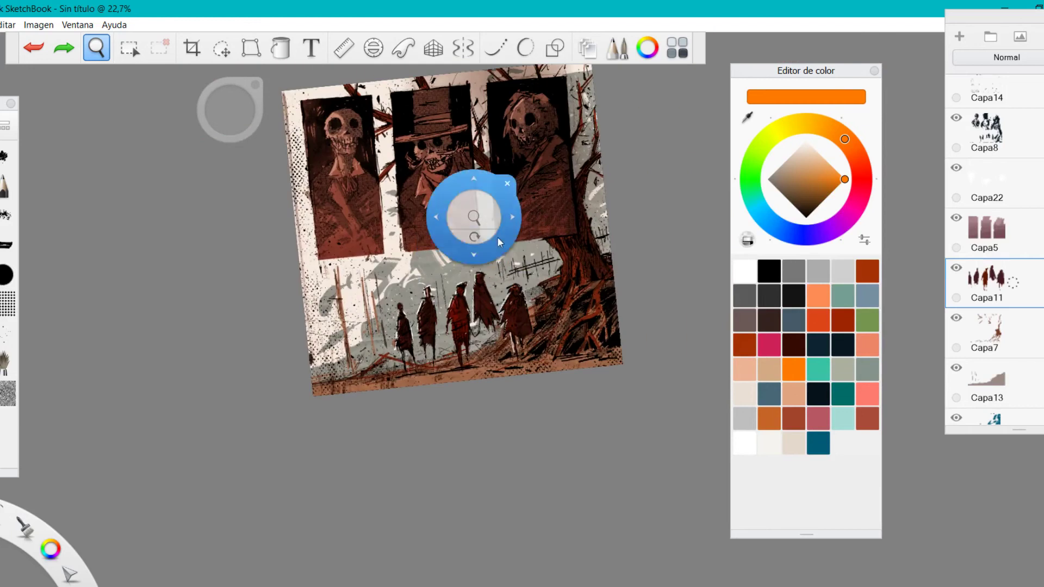
left_click_drag(434, 316, 431, 339)
left_click_drag(552, 345, 538, 371)
Step: Hide the orange-red soft light layer Capa10
left_click_drag(1013, 282, 1009, 391)
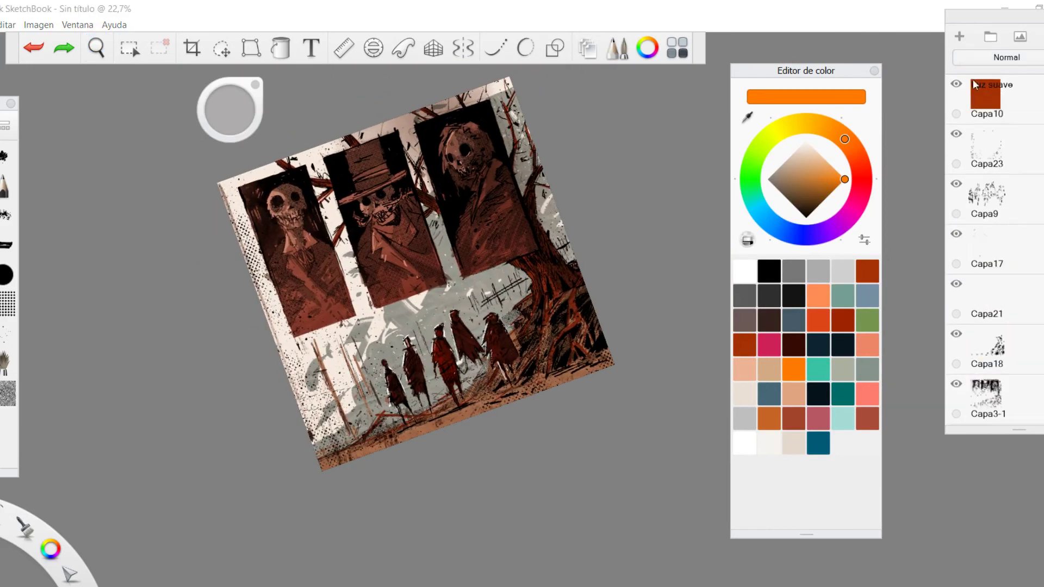
left_click(957, 84)
key("space")
left_click_drag(521, 262, 542, 306)
left_click_drag(544, 315, 560, 301)
Step: Select the blue background layer Capa12 and set its saturation to -39
scroll(1035, 268, "down", 5)
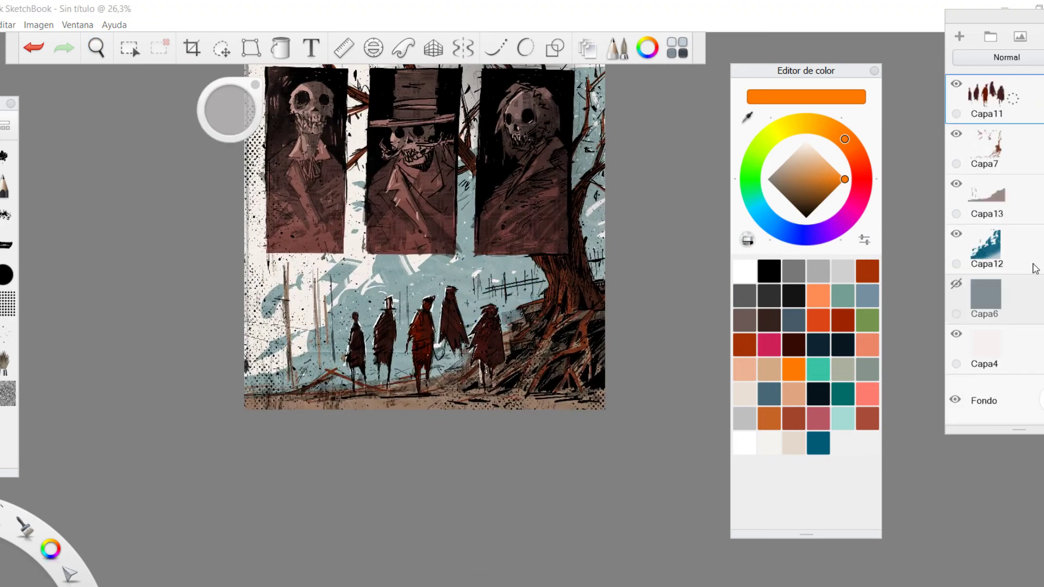
left_click(38, 25)
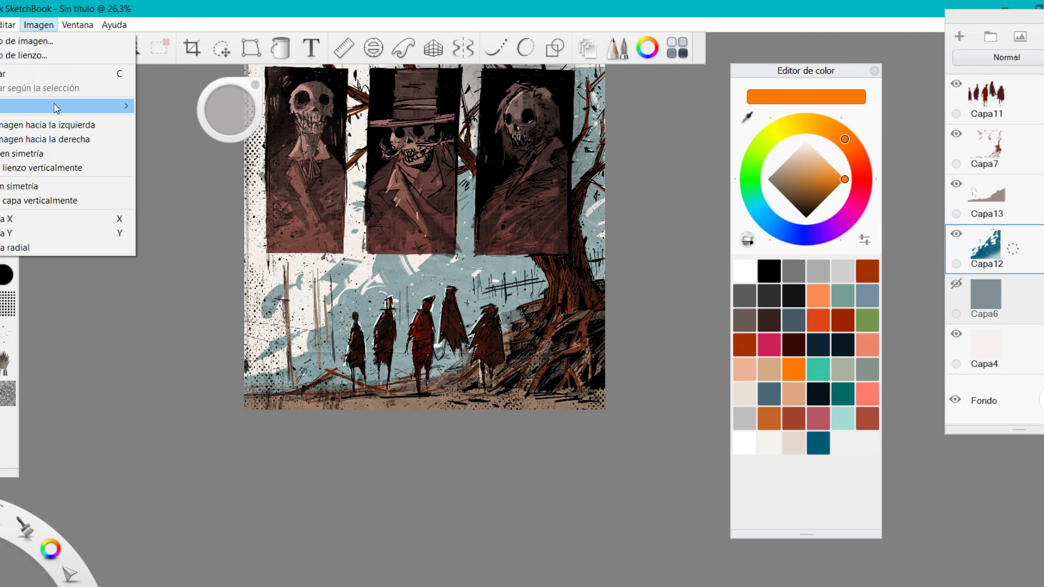
mouse_move(109, 107)
left_click(180, 120)
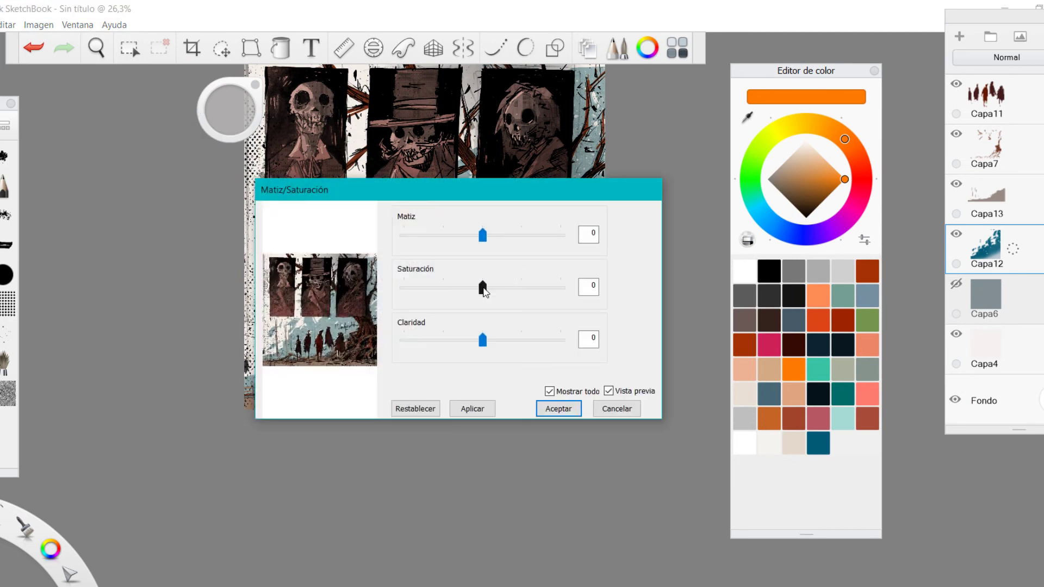
left_click(554, 408)
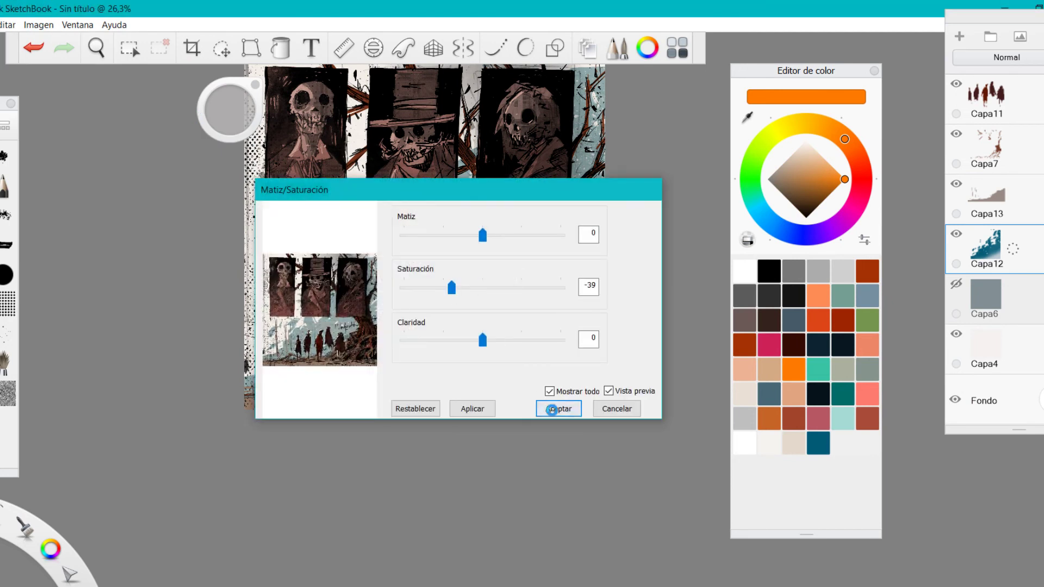
key("space")
mouse_move(518, 334)
left_mouse_down()
mouse_move(501, 288)
mouse_move(507, 344)
mouse_move(549, 311)
mouse_move(521, 332)
left_mouse_up()
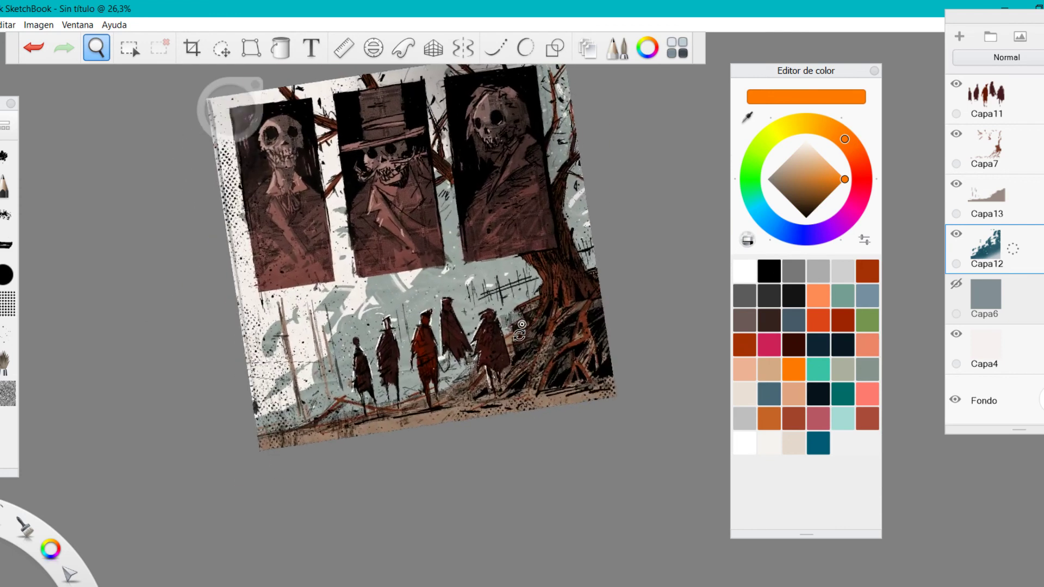
Step: Select the portrait colour layer Capa5 and raise its saturation to about 51
left_click_drag(995, 195, 995, 286)
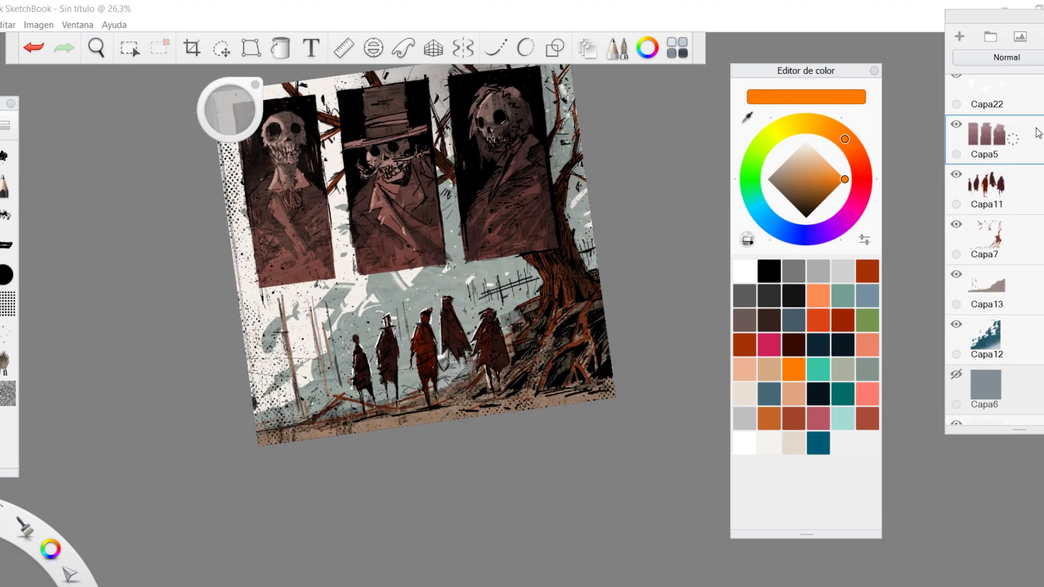
left_click(37, 26)
mouse_move(60, 104)
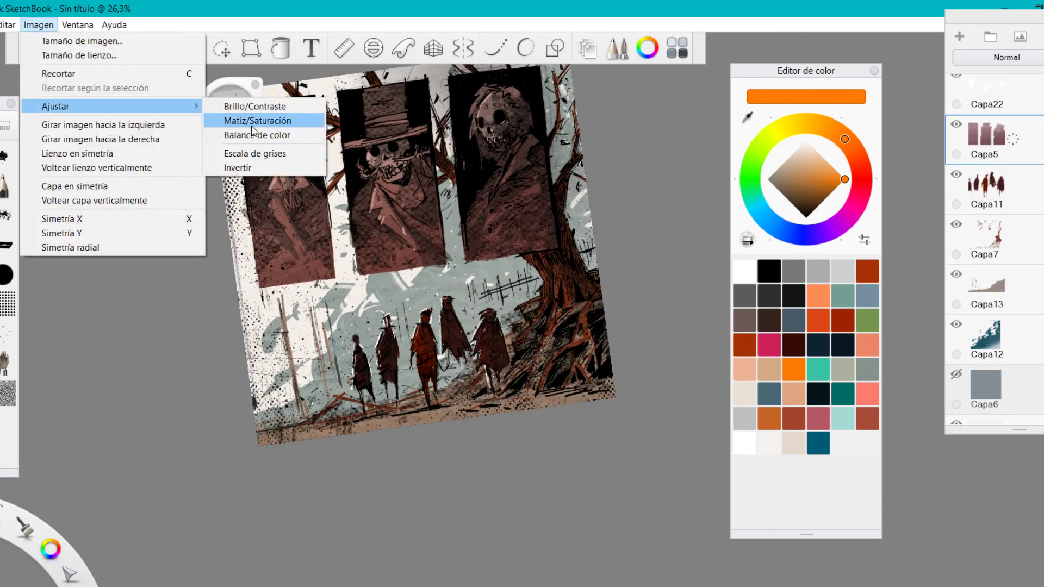
left_click(262, 119)
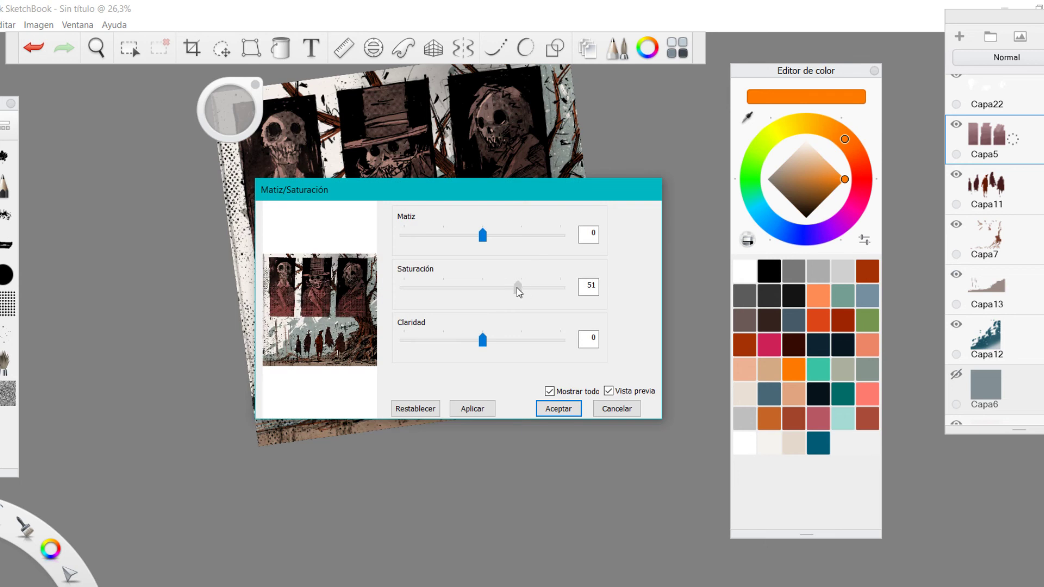
left_click(561, 408)
Step: Show the orange-red soft light layer Capa10 again over the illustration
key("space")
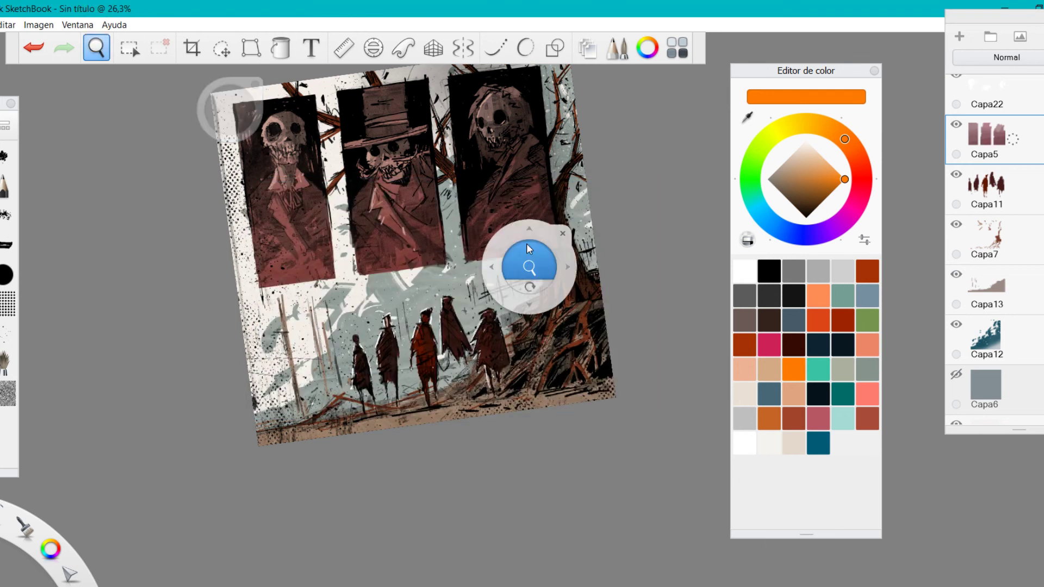
left_click_drag(543, 284, 492, 353)
left_click_drag(486, 311, 516, 304)
left_click_drag(507, 331, 513, 323)
left_click_drag(1000, 188, 1000, 348)
left_click(957, 84)
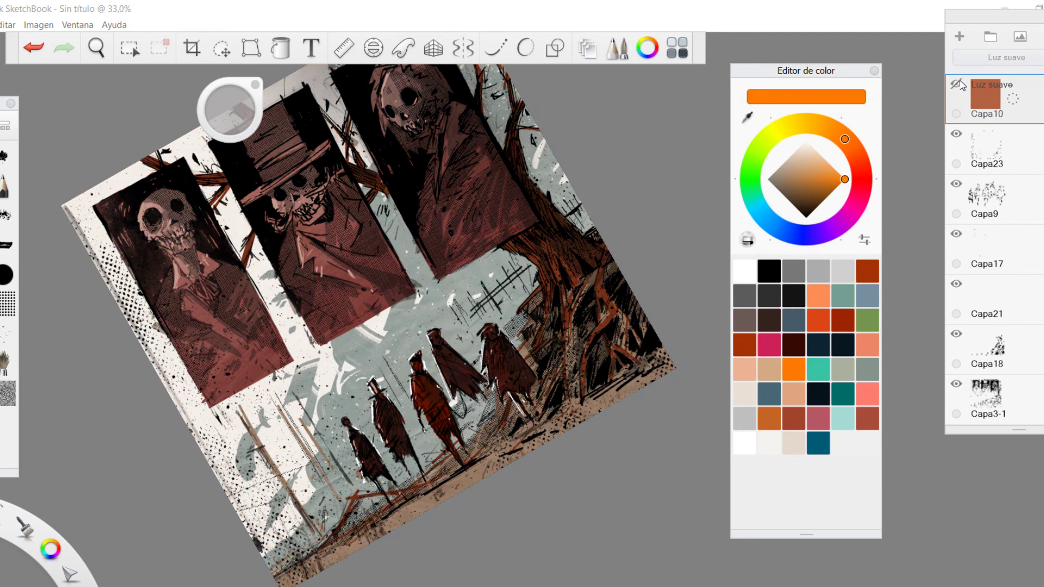
left_click_drag(561, 269, 508, 357)
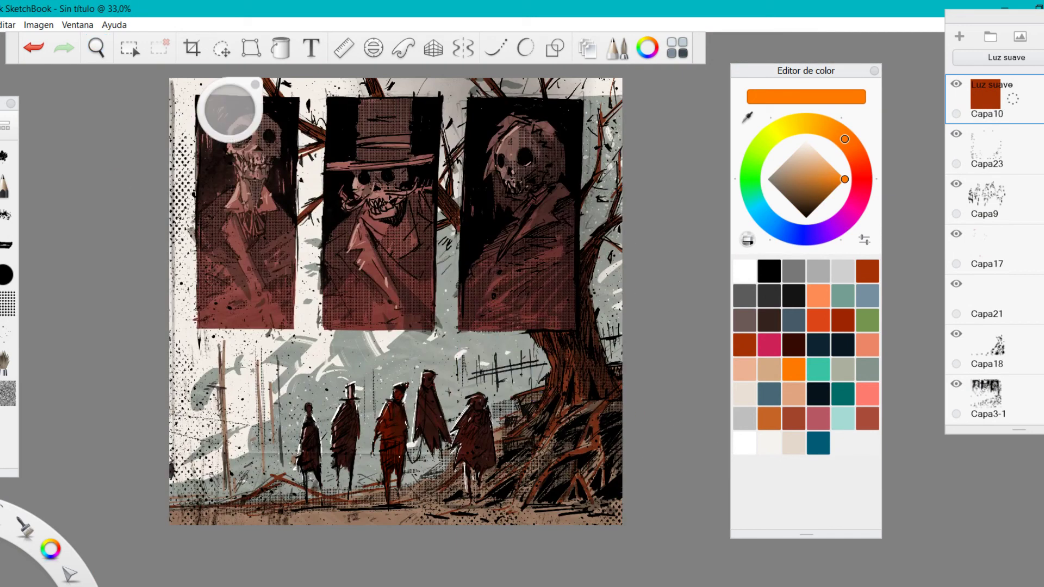
Step: Import the grey texture image nnnnnn as a new layer and scale it down to fit over the canvas
left_click(1021, 37)
scroll(580, 251, "down", 10)
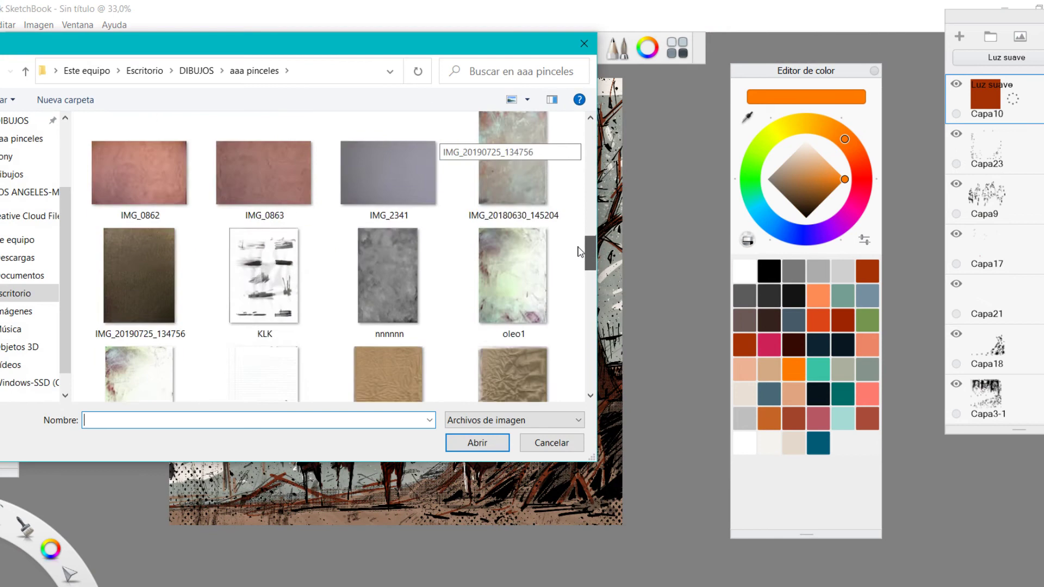
scroll(580, 251, "down", 4)
scroll(384, 178, "up", 3)
left_click(383, 179)
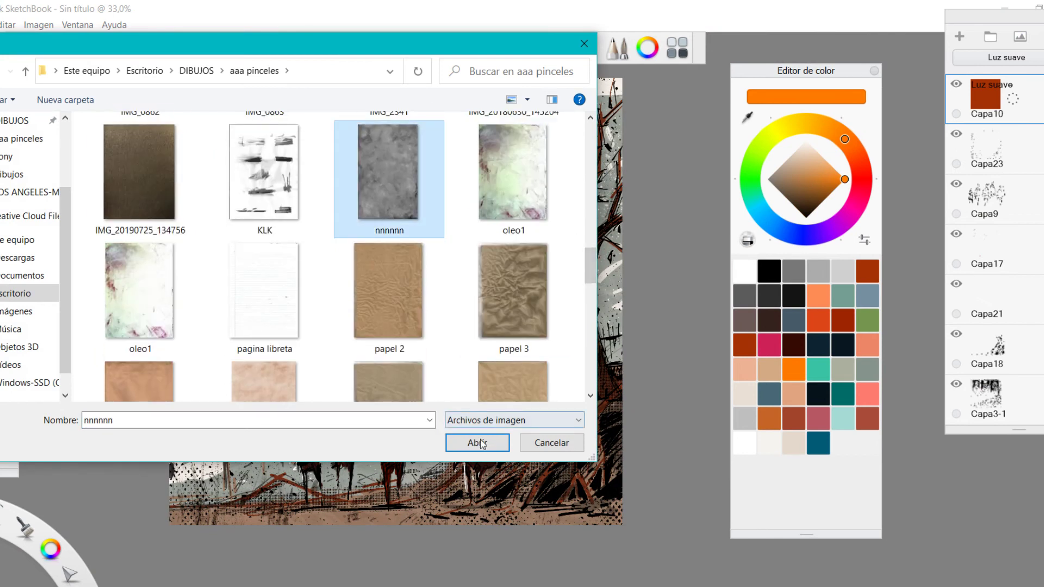
left_click(477, 442)
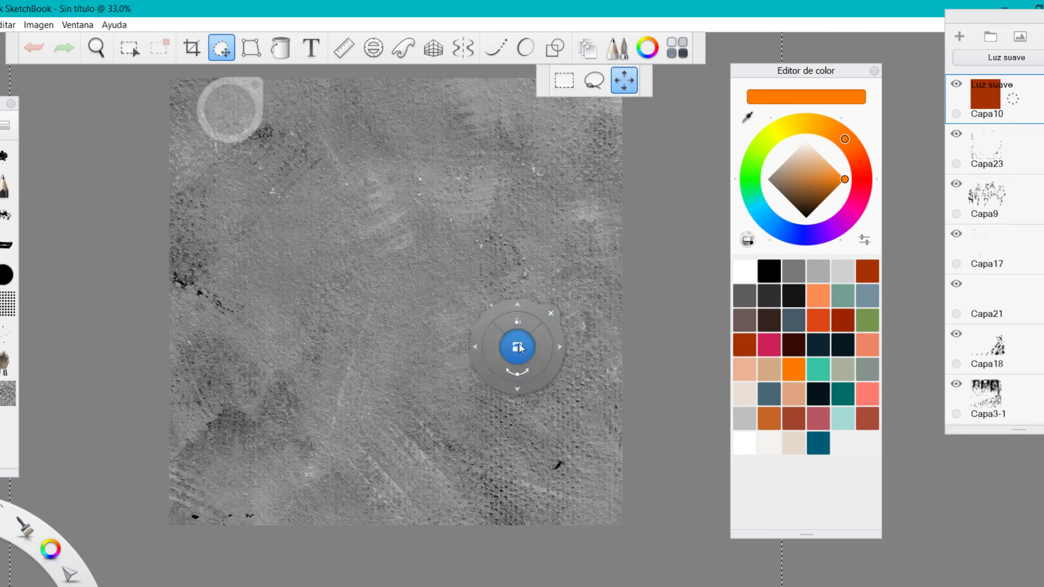
left_click_drag(520, 349, 528, 333)
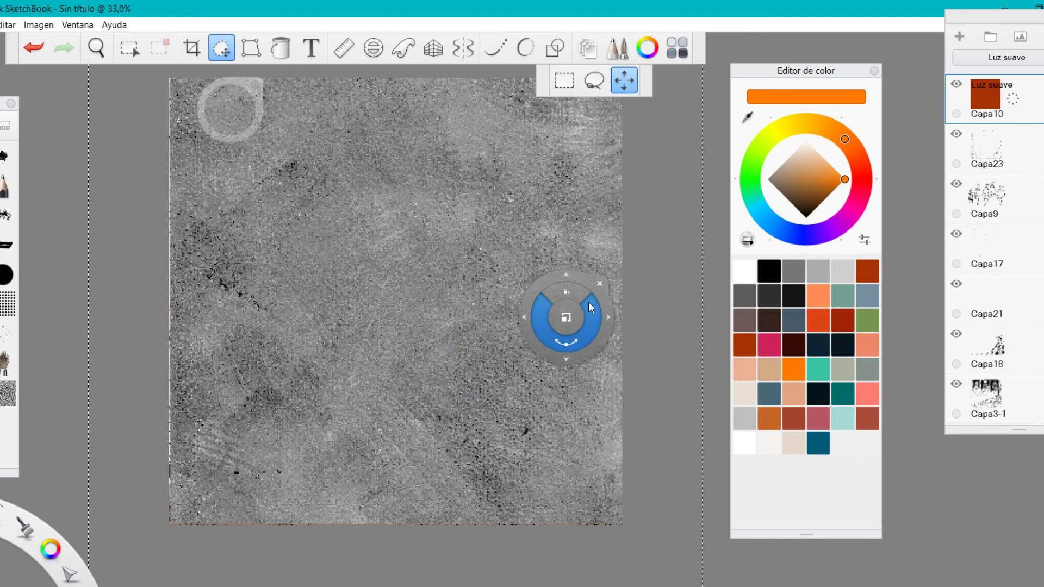
left_click(597, 284)
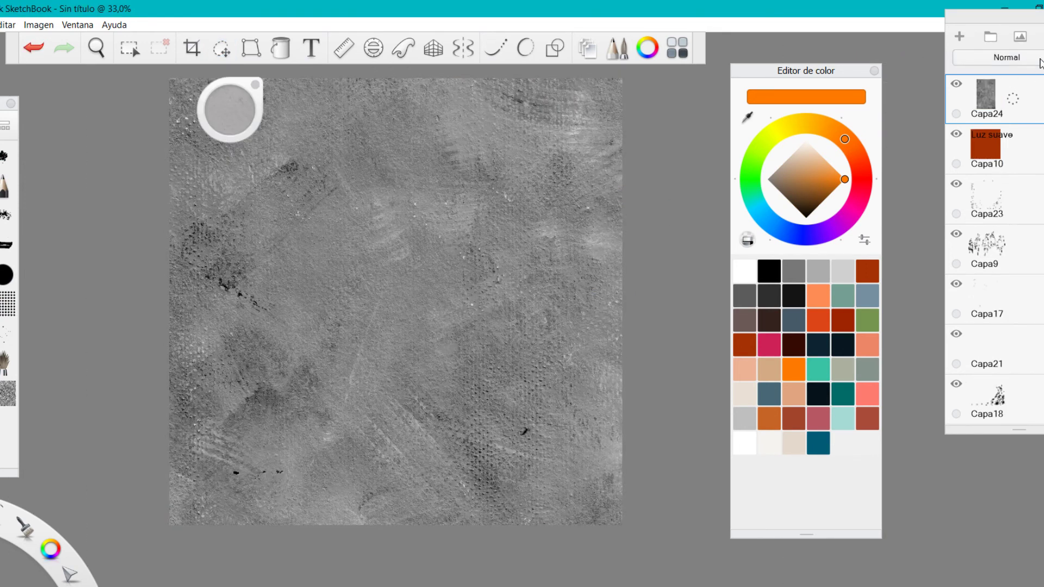
Step: Set the grey texture layer Capa24 to Luz suave blending and compare the artwork with and without it
left_click(1007, 57)
left_click(1005, 242)
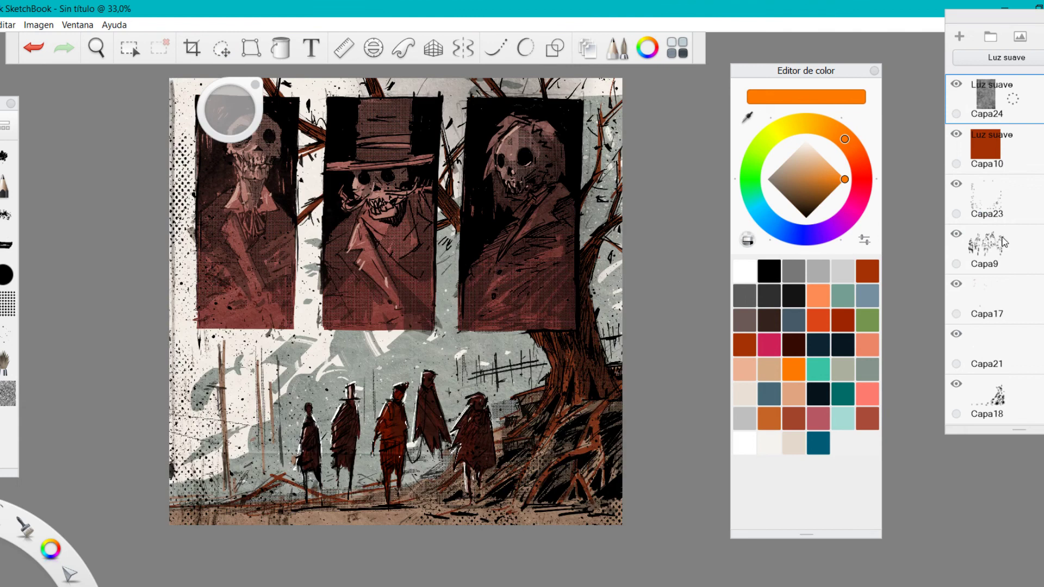
left_click(957, 84)
left_click(957, 84)
key("space")
left_click_drag(439, 278, 439, 277)
Step: Import the noise image ruido dos as a new layer and enlarge it over the whole canvas
left_click(1020, 37)
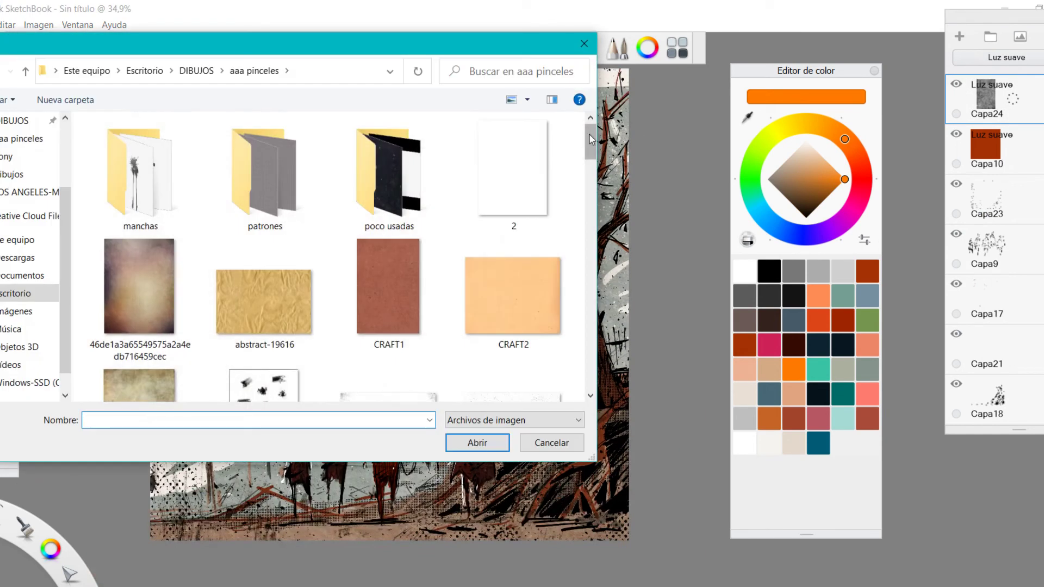
left_click_drag(589, 134, 578, 259)
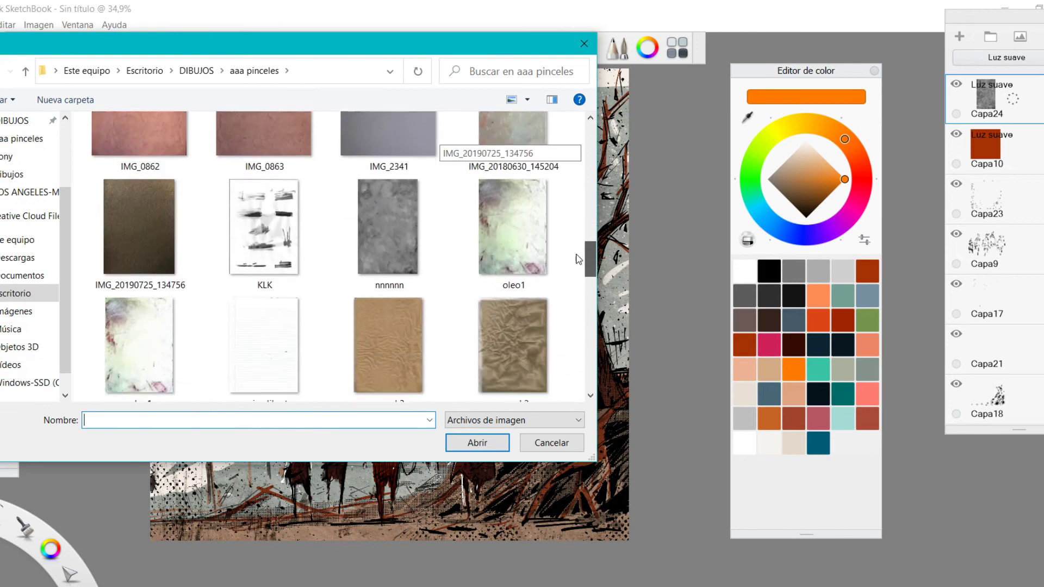
scroll(537, 239, "down", 4)
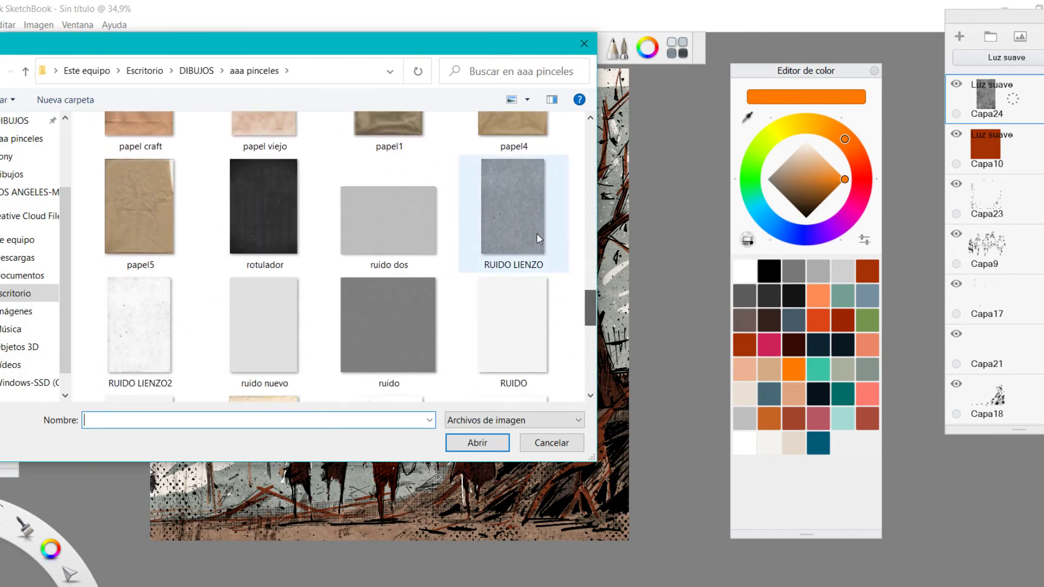
left_click(419, 227)
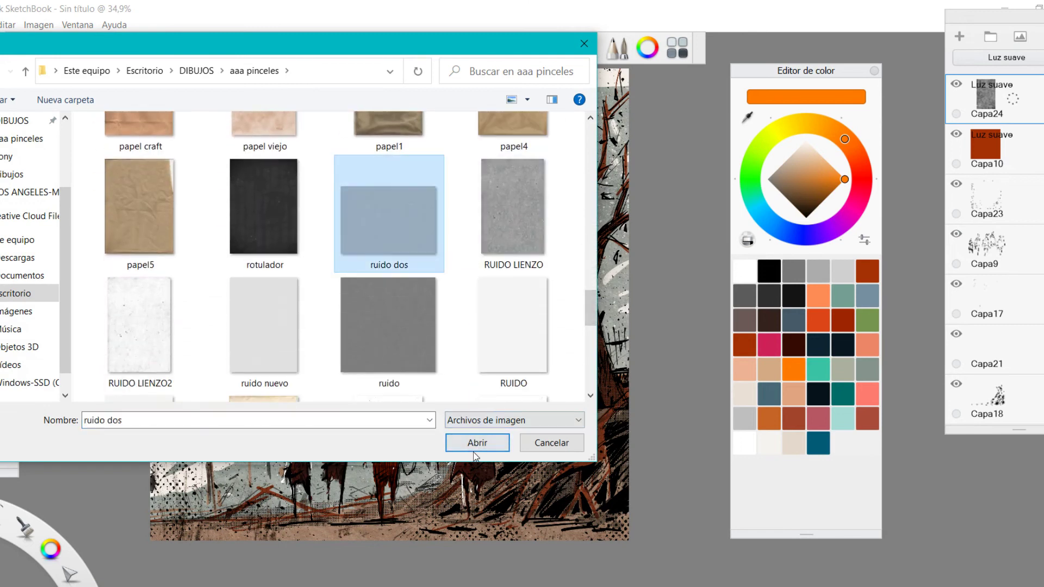
left_click(477, 443)
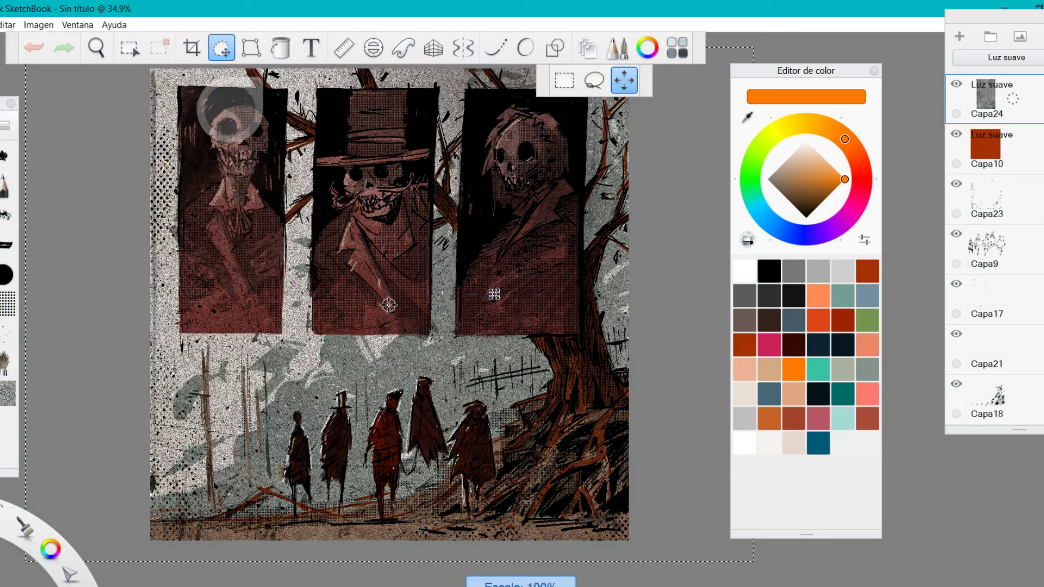
left_click_drag(494, 294, 501, 293)
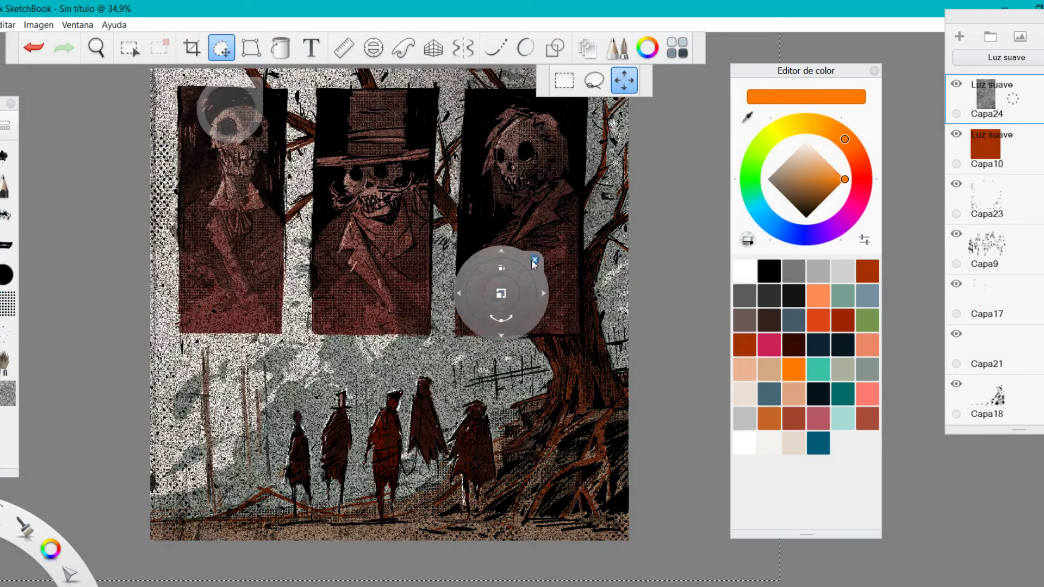
left_click(535, 262)
Step: Set the noise layer Capa25 to Luz suave blending and check its effect on the artwork
left_click(1026, 59)
left_click(1006, 257)
key("space")
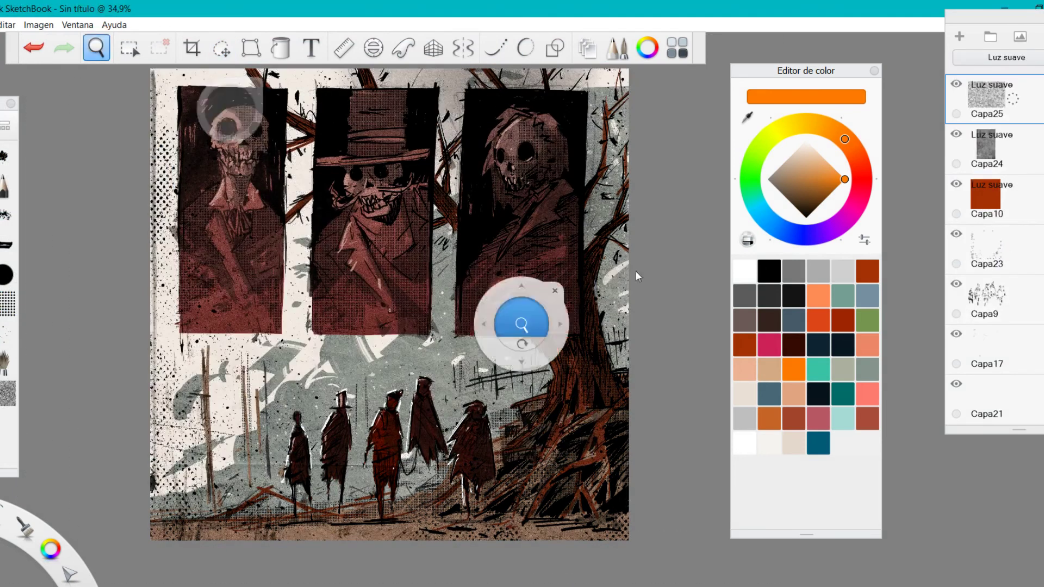
mouse_move(456, 295)
left_mouse_down()
mouse_move(522, 295)
mouse_move(465, 295)
left_mouse_up()
Step: Try to readjust the size of the Capa25 noise texture over the canvas
left_click(221, 48)
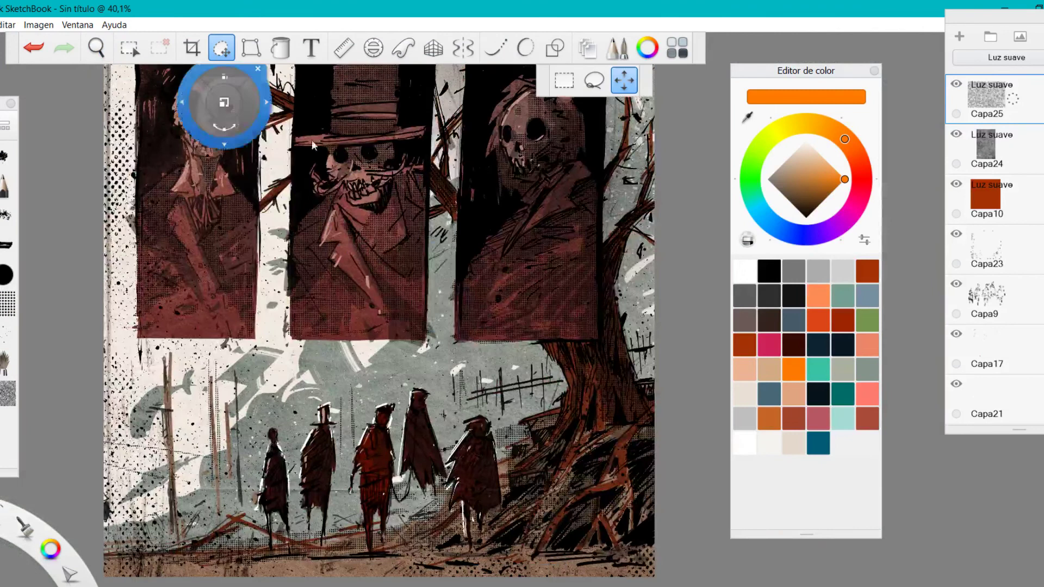
left_click(470, 278)
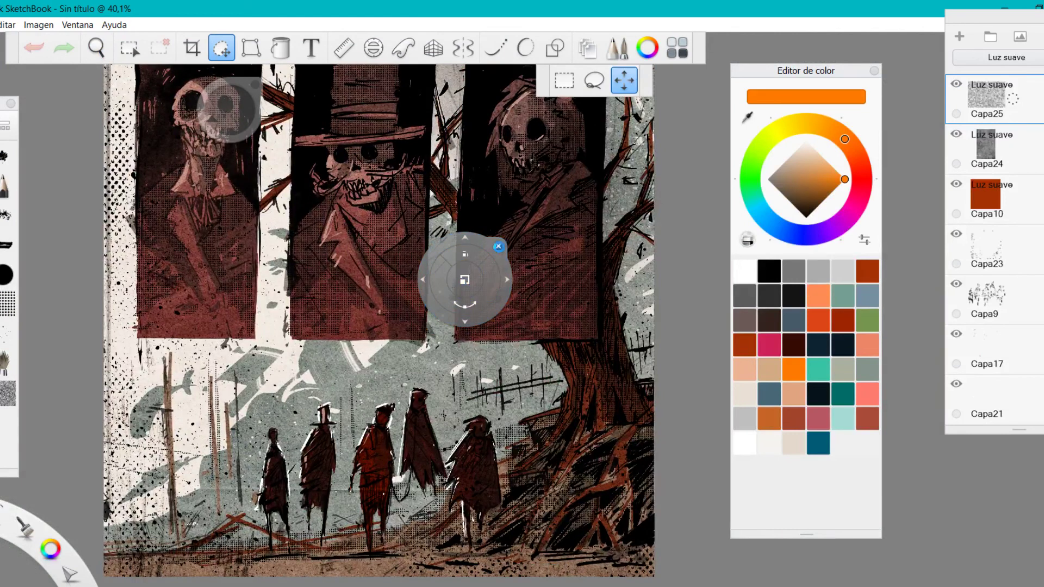
left_click(498, 247)
Step: Compare the artwork with and without the Capa25 noise layer and delete that layer
key("space")
left_click_drag(487, 318, 607, 405)
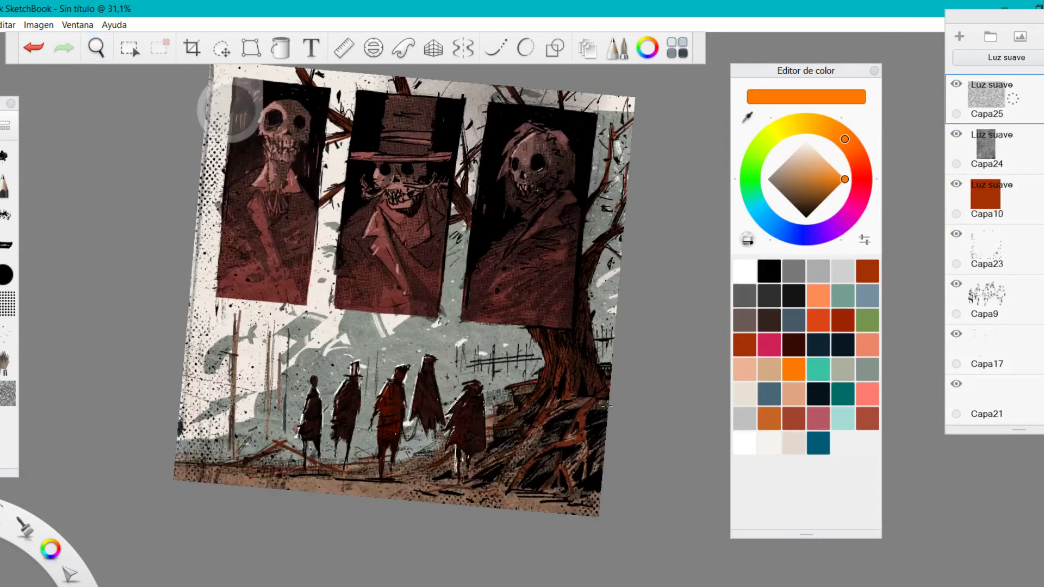
left_click(958, 85)
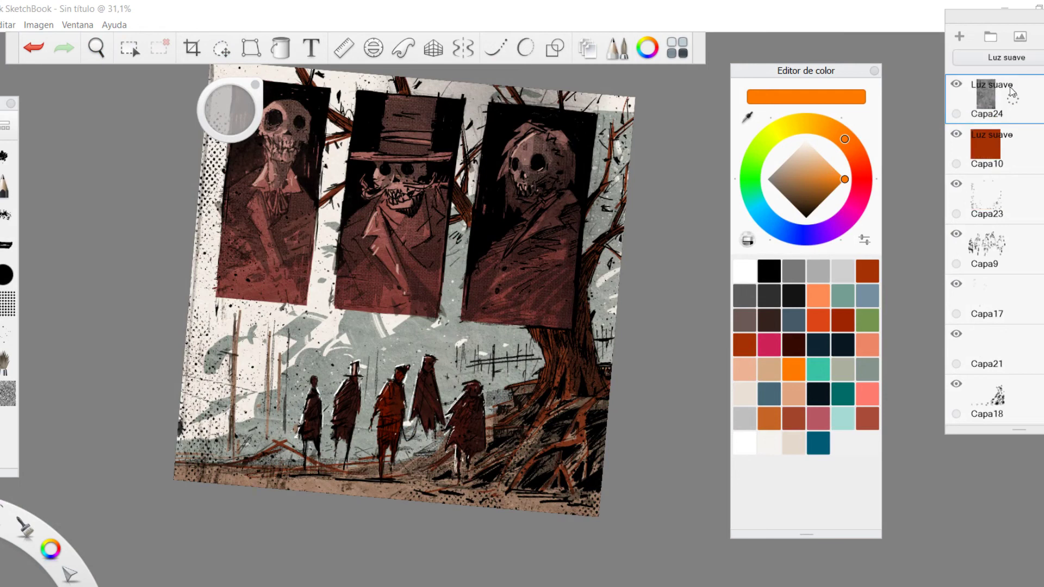
left_click(958, 86)
Step: Select the ink layer Capa18 and sample the reddish brown of the tree trunk as the brush colour
key("space")
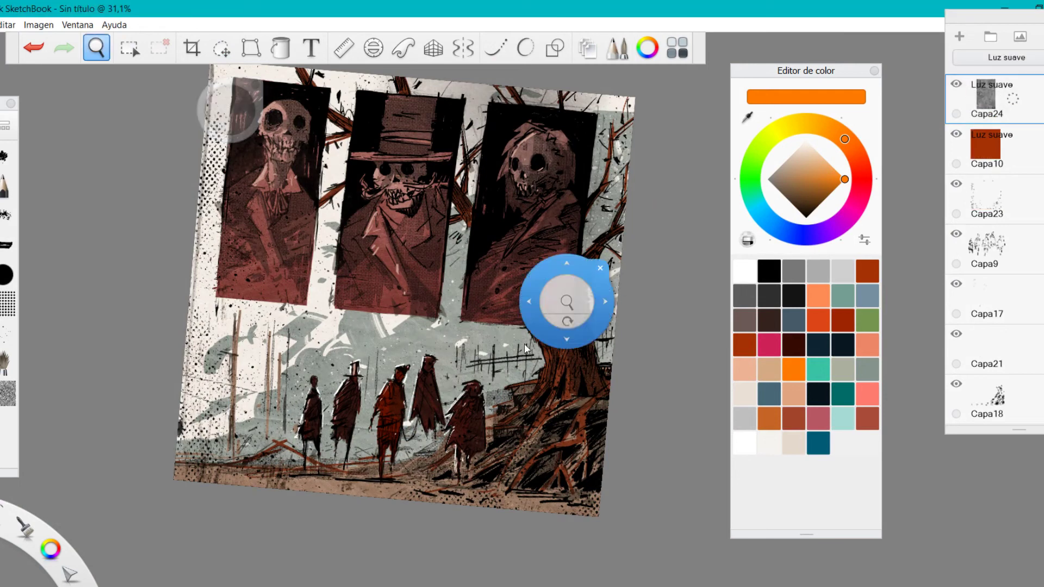
left_click_drag(566, 303, 568, 368)
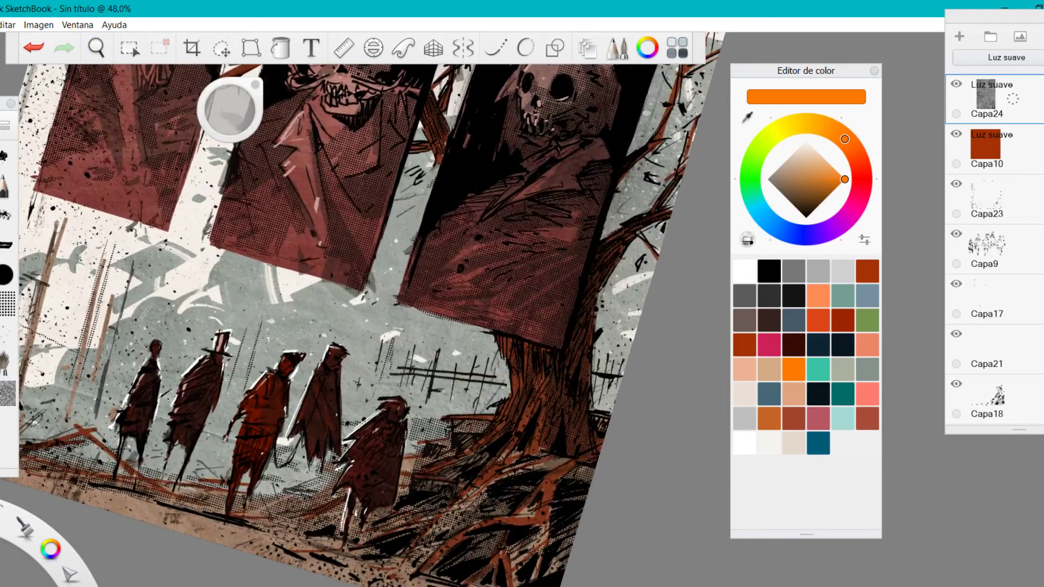
scroll(1039, 239, "down", 5)
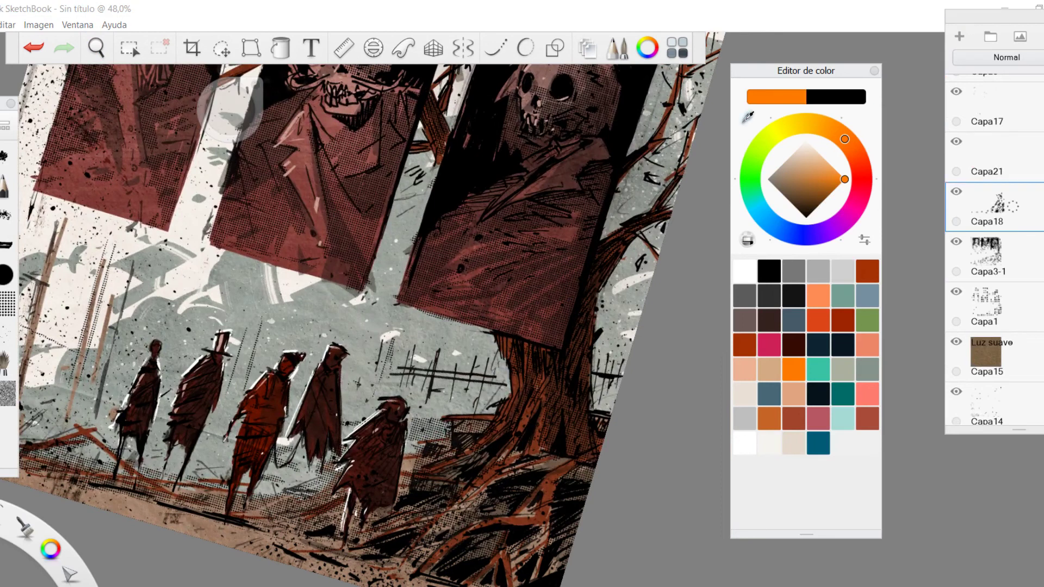
left_click(532, 407)
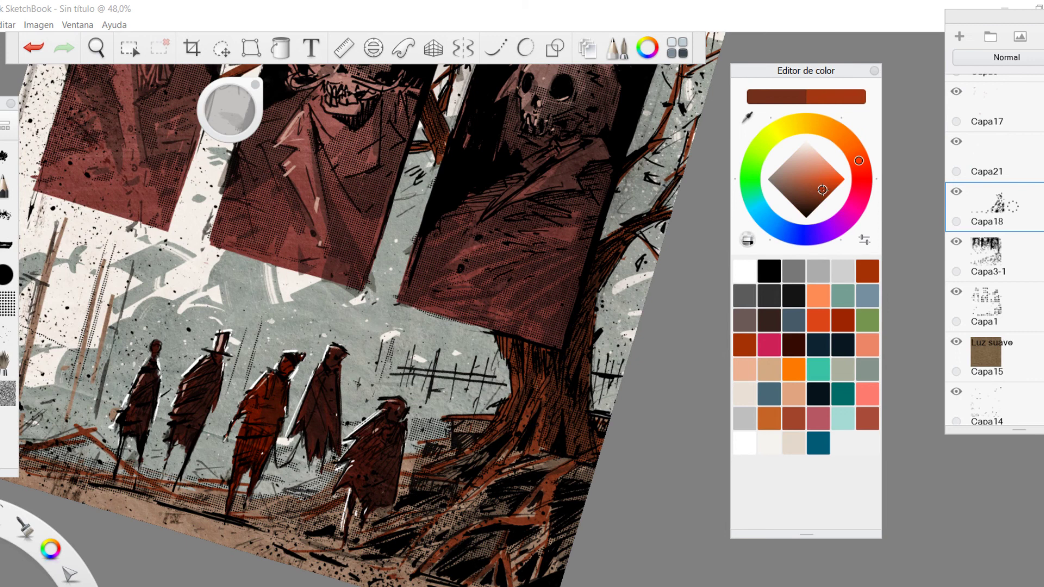
Step: Choose a burnt orange brush colour and reduce the saturation of the ink layer Capa18 to -47
left_click(822, 189)
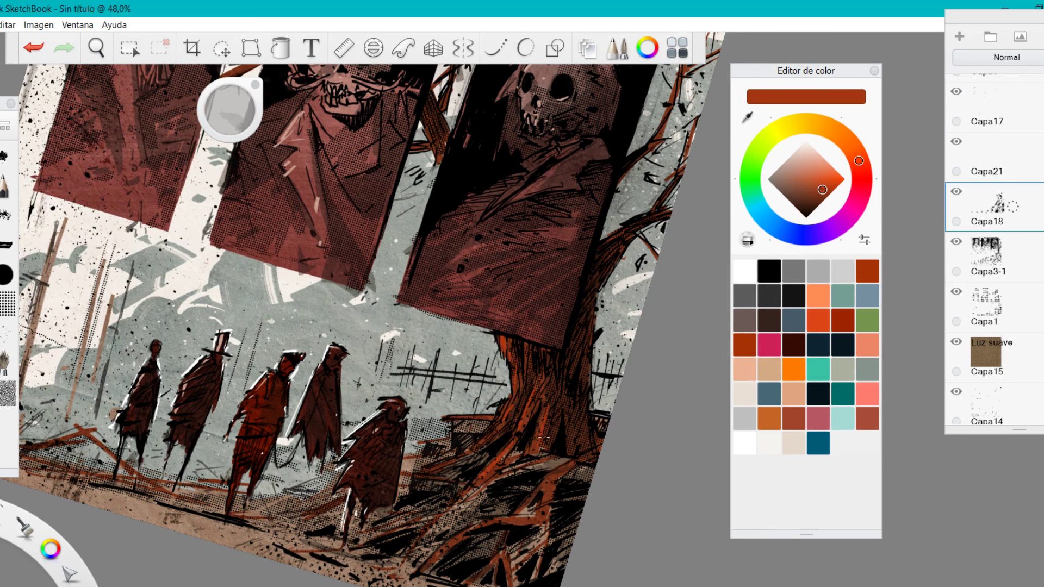
left_click_drag(520, 121, 478, 210)
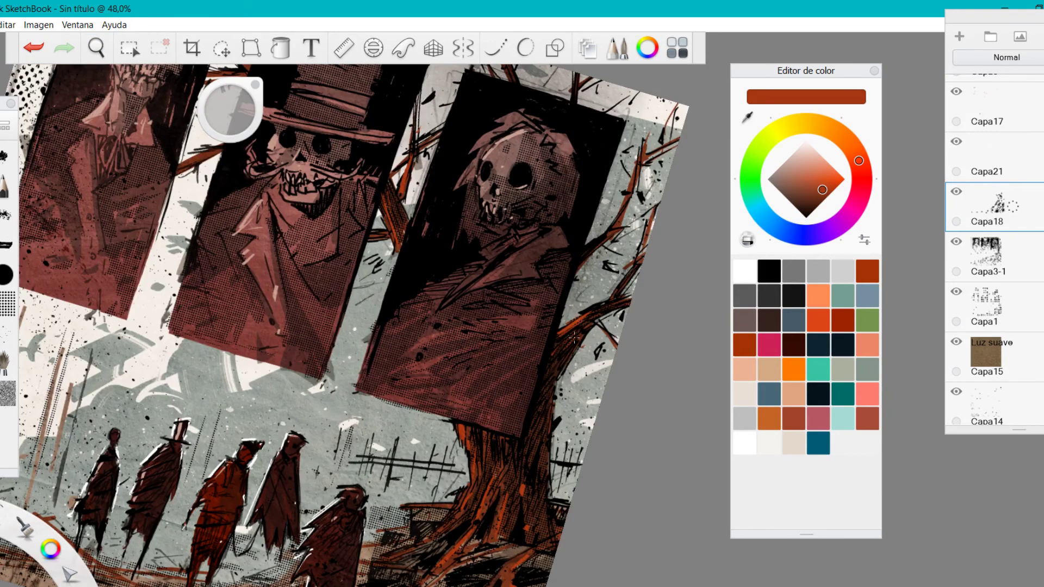
key("space")
left_click_drag(556, 253, 548, 244)
left_click_drag(503, 286, 480, 310)
left_click_drag(511, 382, 493, 337)
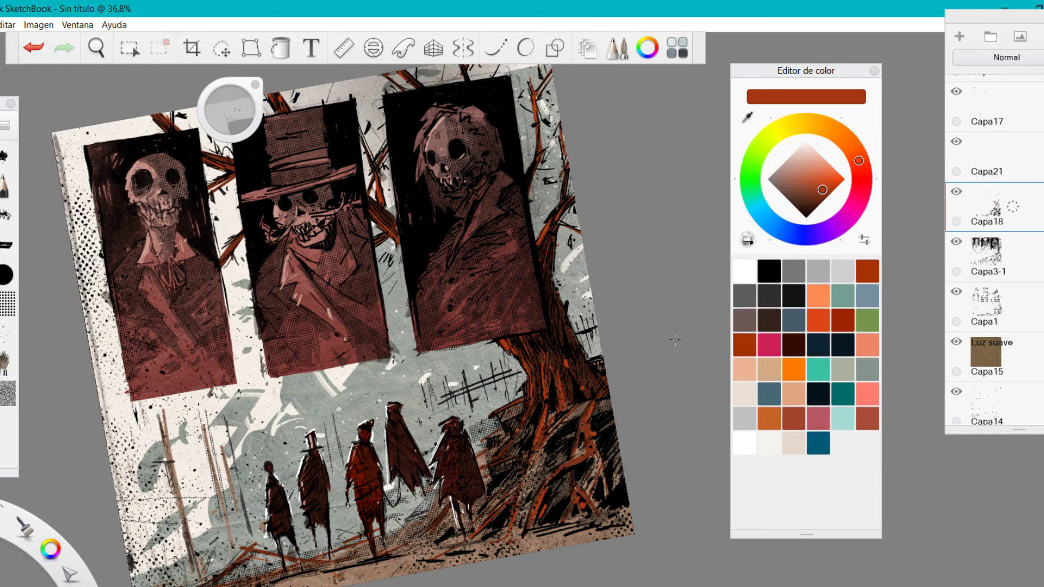
left_click(27, 29)
mouse_move(71, 103)
left_click(195, 116)
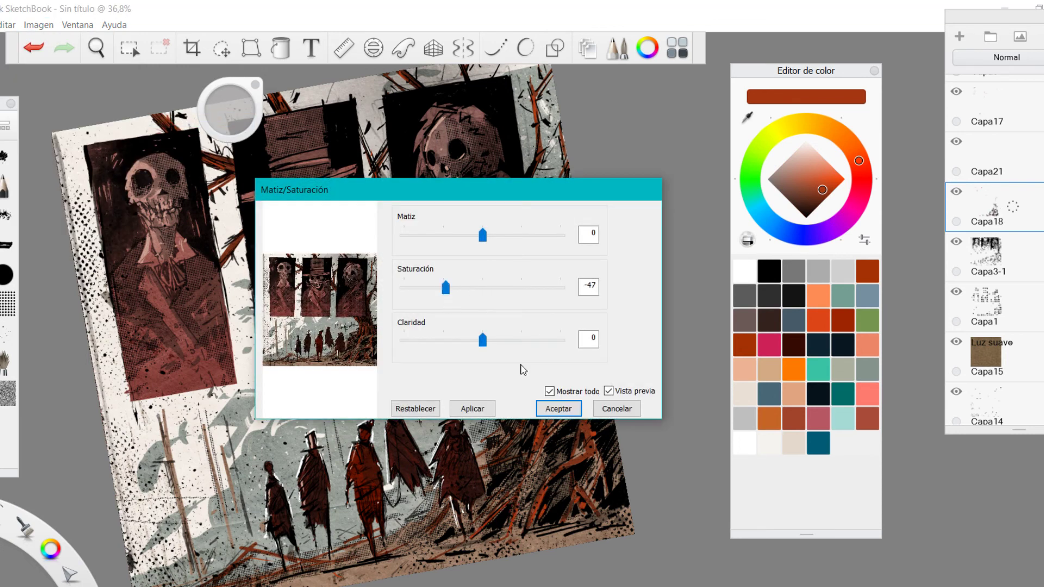
left_click(554, 408)
Step: Compare the artwork with and without the Capa18 layer and review the whole composition upright
key("space")
mouse_move(555, 299)
left_mouse_down()
mouse_move(538, 300)
mouse_move(520, 324)
mouse_move(555, 300)
left_mouse_up()
left_click(958, 192)
left_click(958, 192)
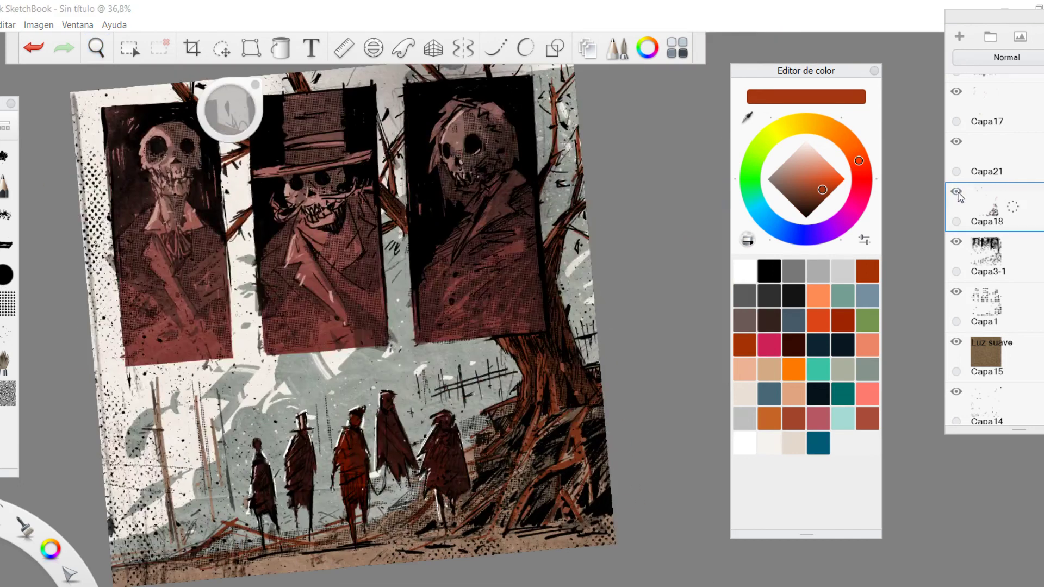
key("space")
left_click_drag(495, 399, 503, 297)
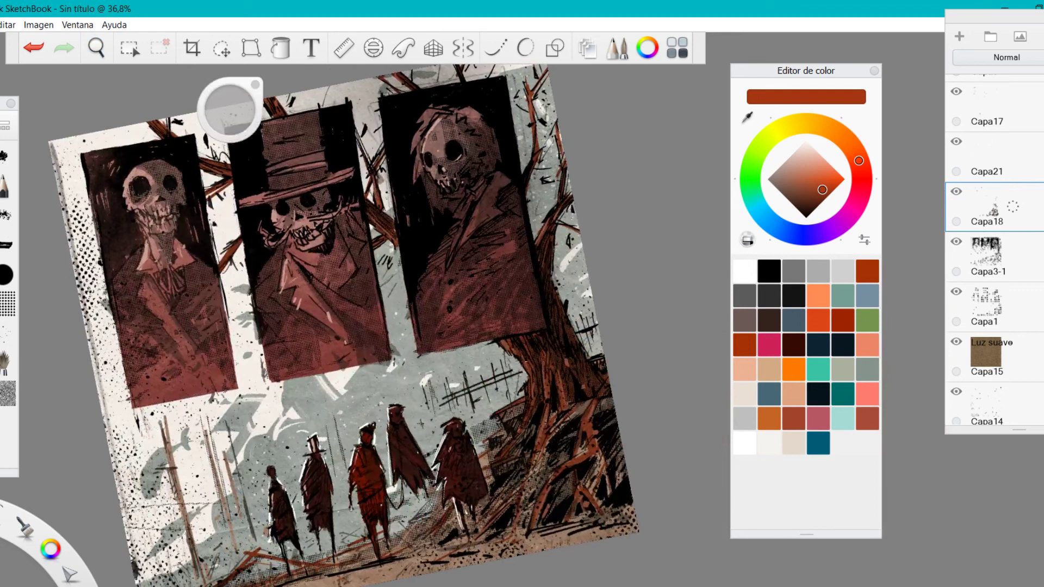
key("space")
left_click_drag(329, 240, 330, 378)
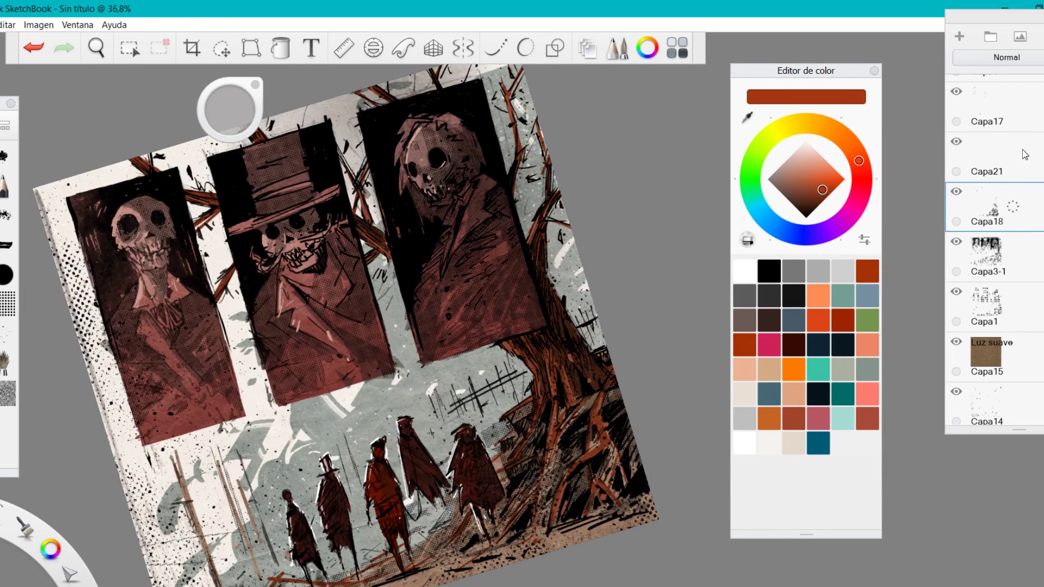
key("space")
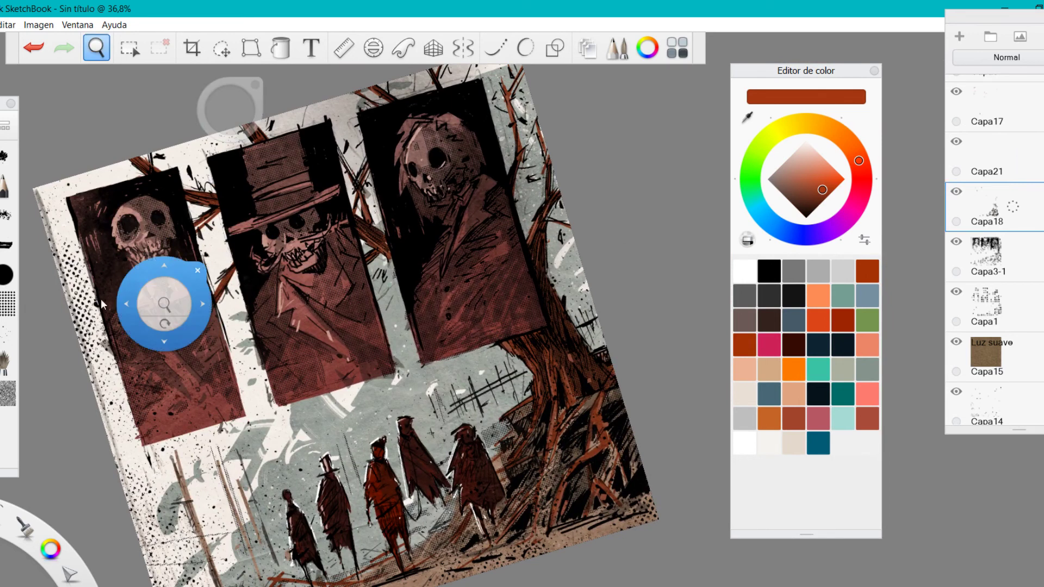
left_click_drag(116, 299, 150, 408)
left_click_drag(442, 269, 418, 296)
left_click_drag(465, 384, 433, 317)
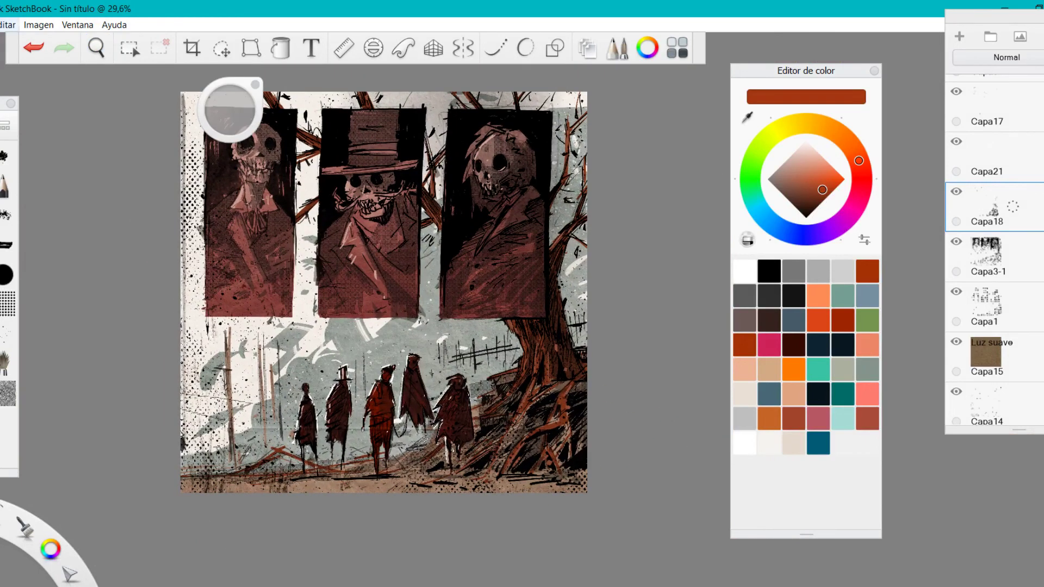
Step: Save the artwork to the Escritorio folder as a flattened PNG image named ghosts
left_click(0, 25)
left_click(17, 117)
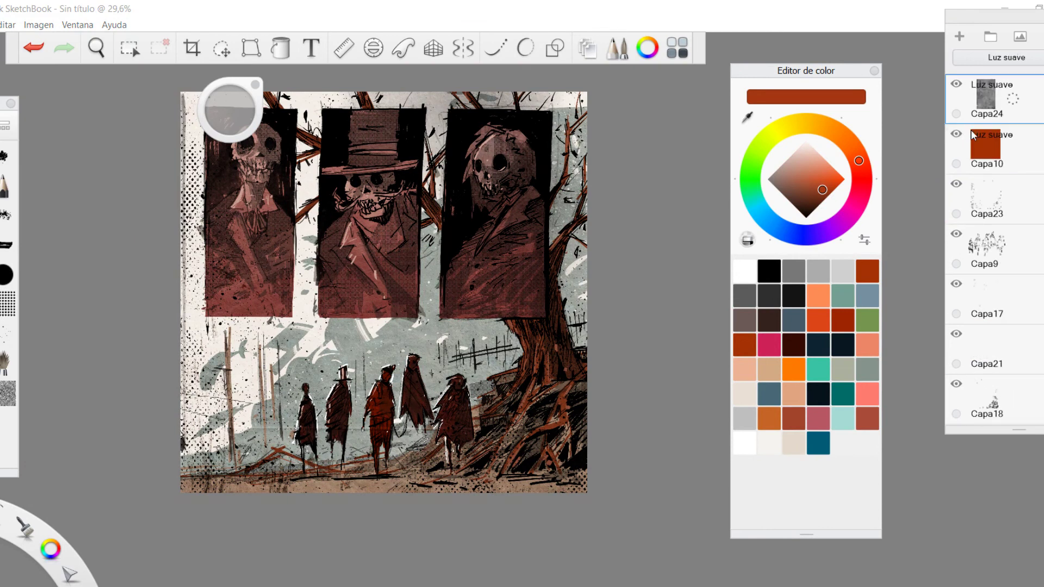
left_click(984, 128)
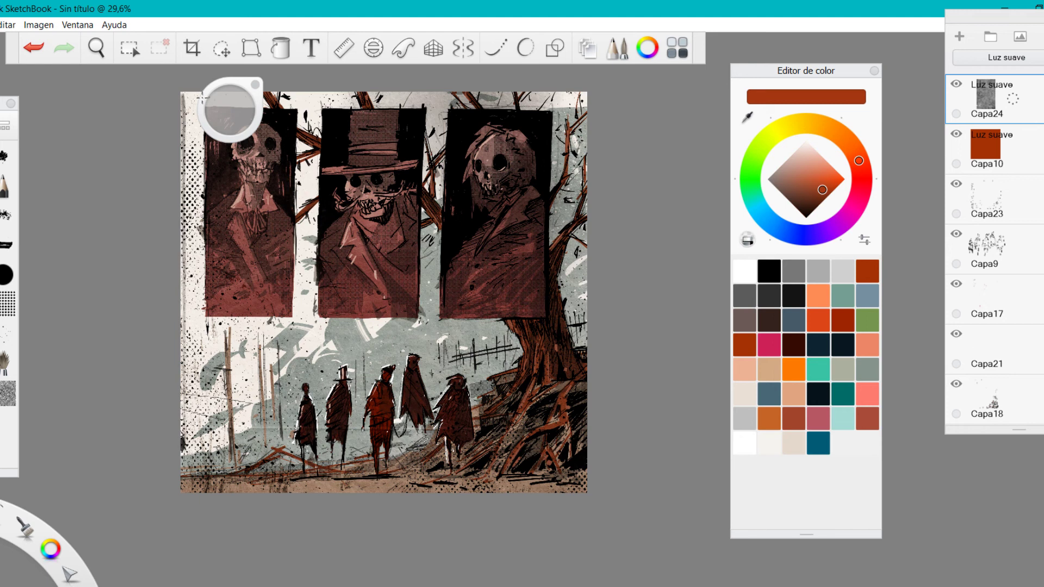
left_click(0, 25)
left_click(28, 116)
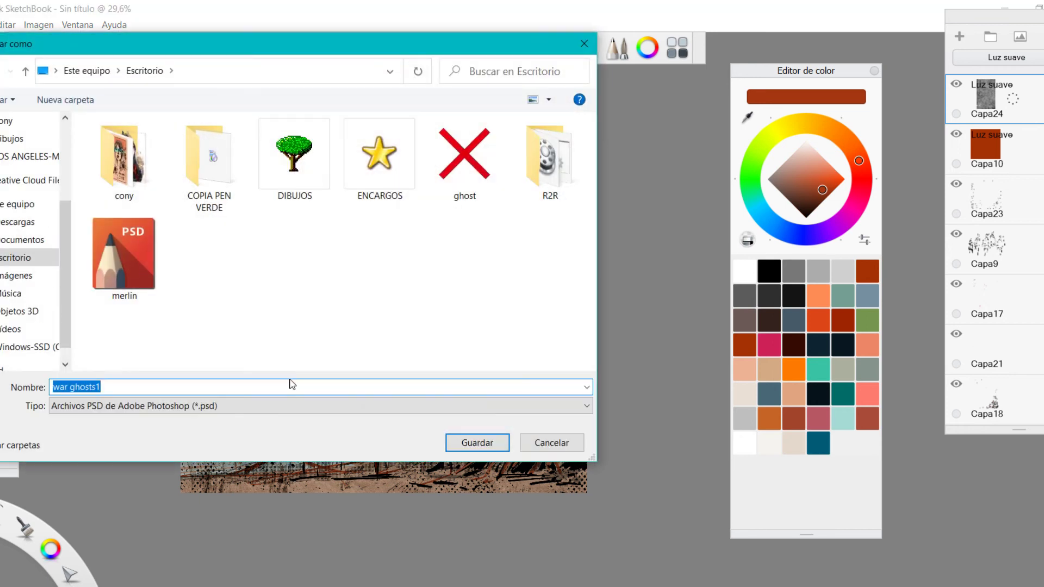
type("ghosts")
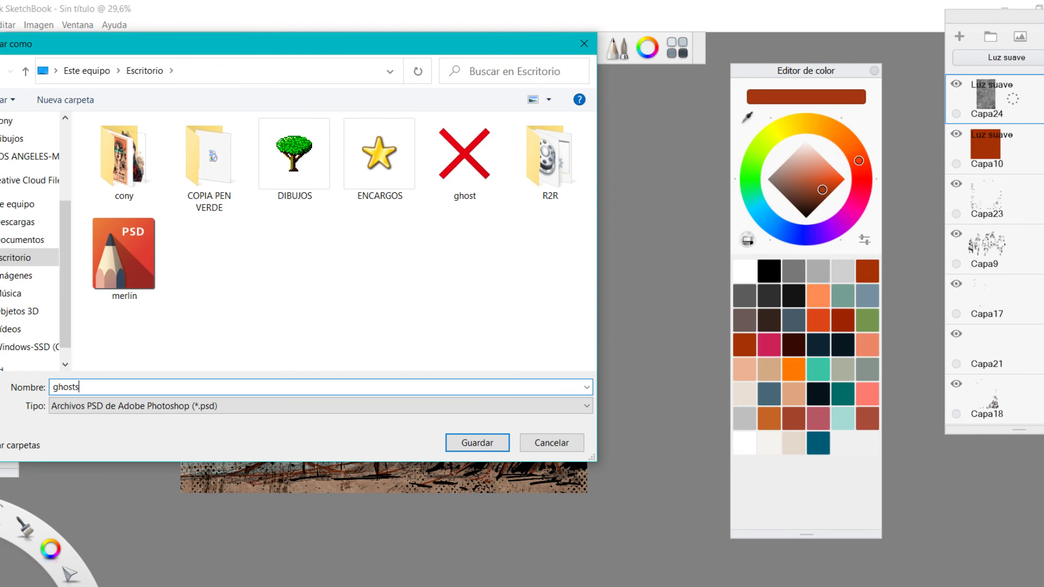
left_click(354, 405)
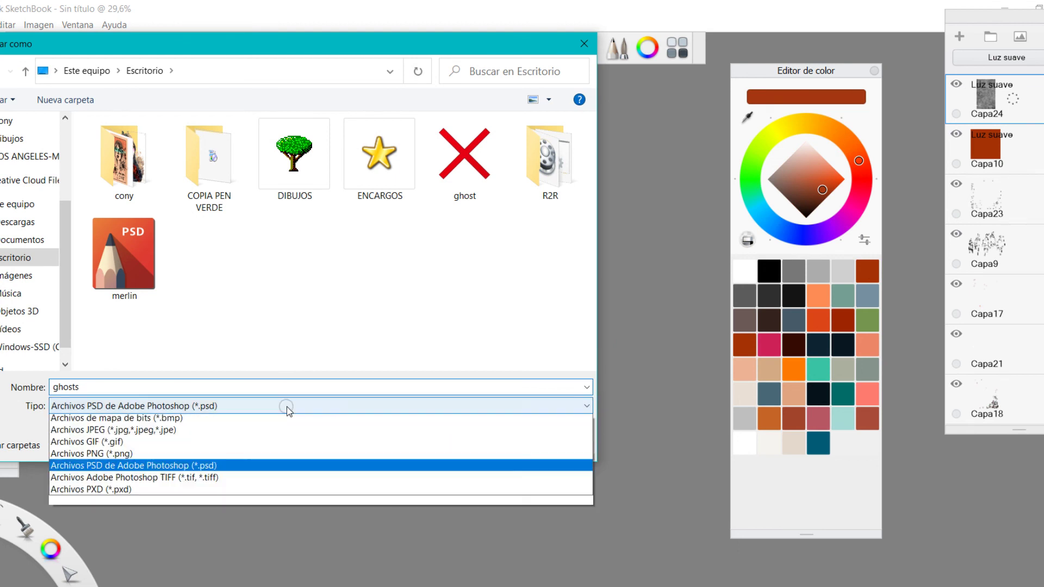
scroll(349, 463, "up", 1)
left_click(349, 467)
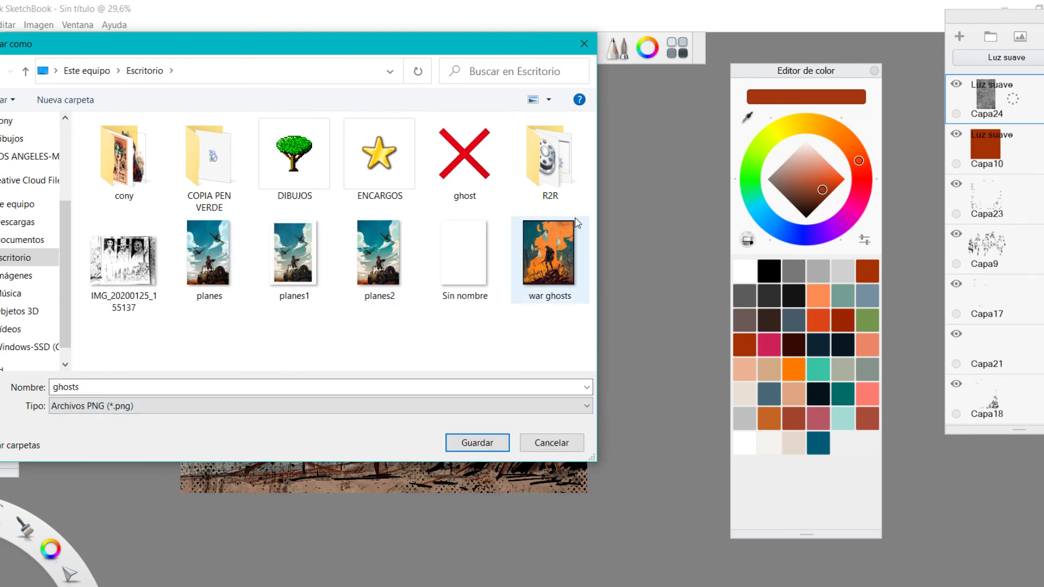
left_click(477, 442)
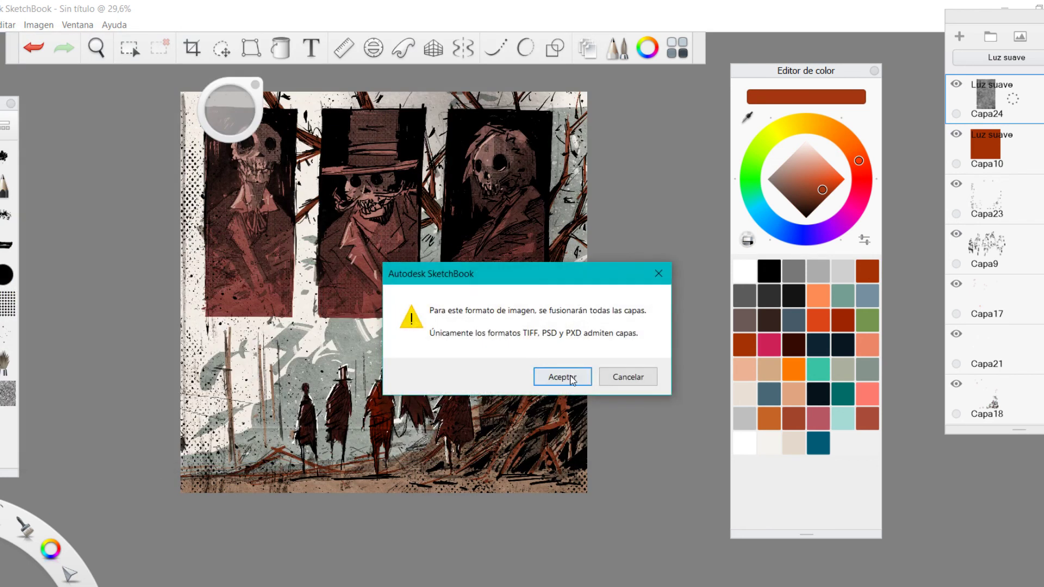
left_click(566, 374)
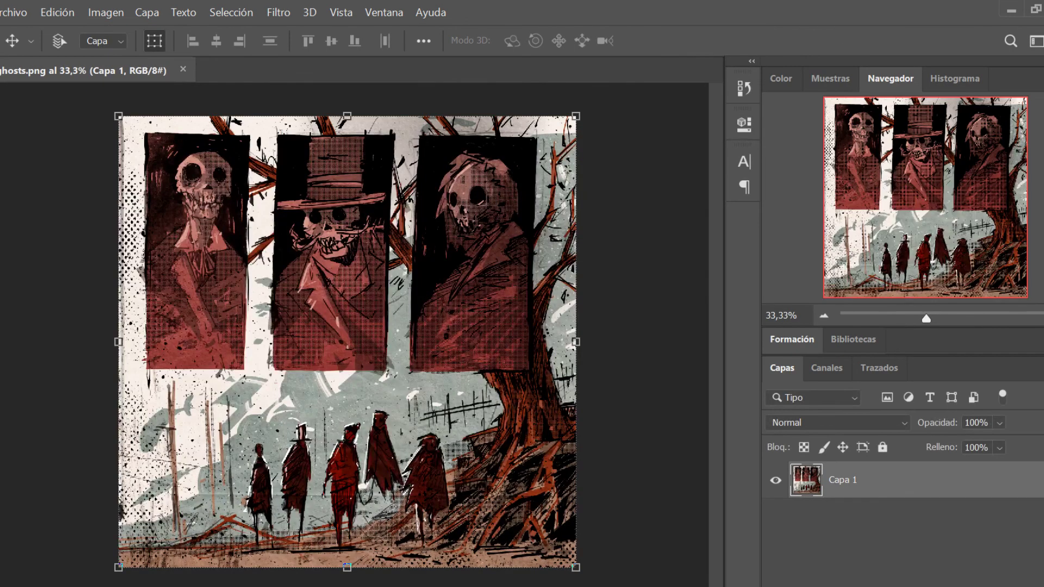
Step: In Photoshop, add a gradient map adjustment layer above Capa 1 of ghosts.png and set its dark stop to blue #13407e
left_click(936, 586)
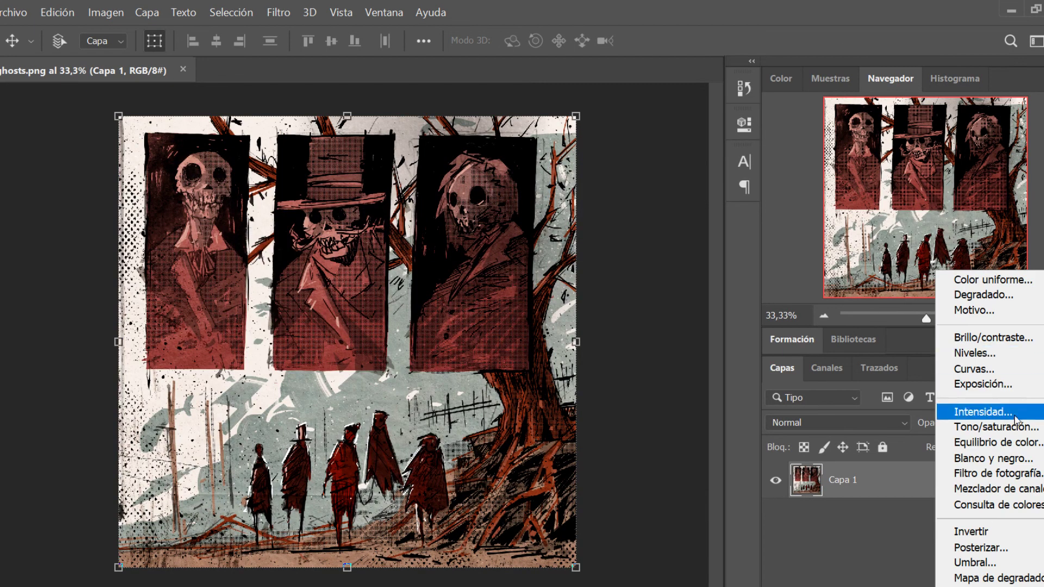
left_click(1001, 578)
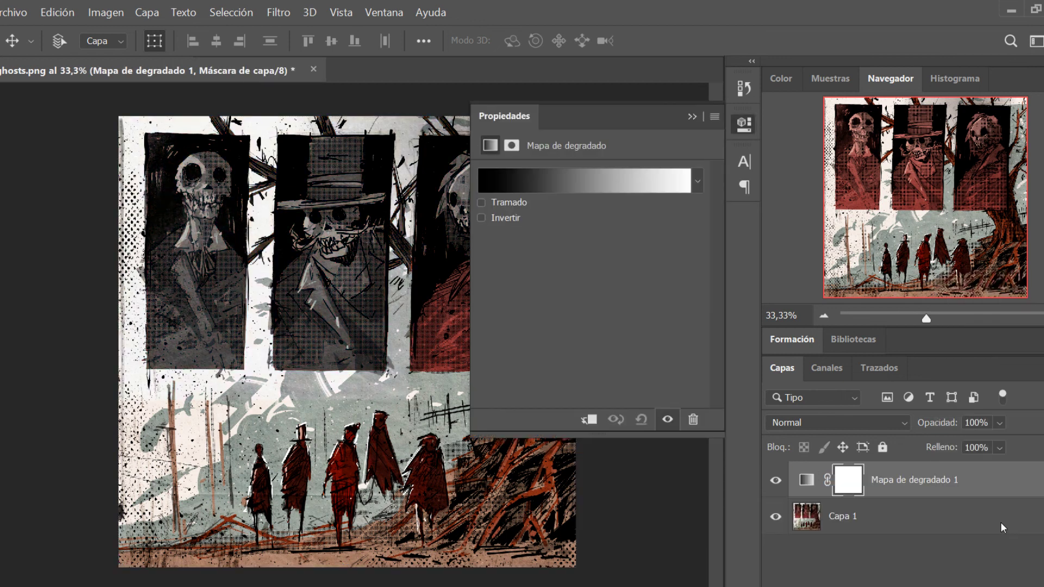
left_click(482, 179)
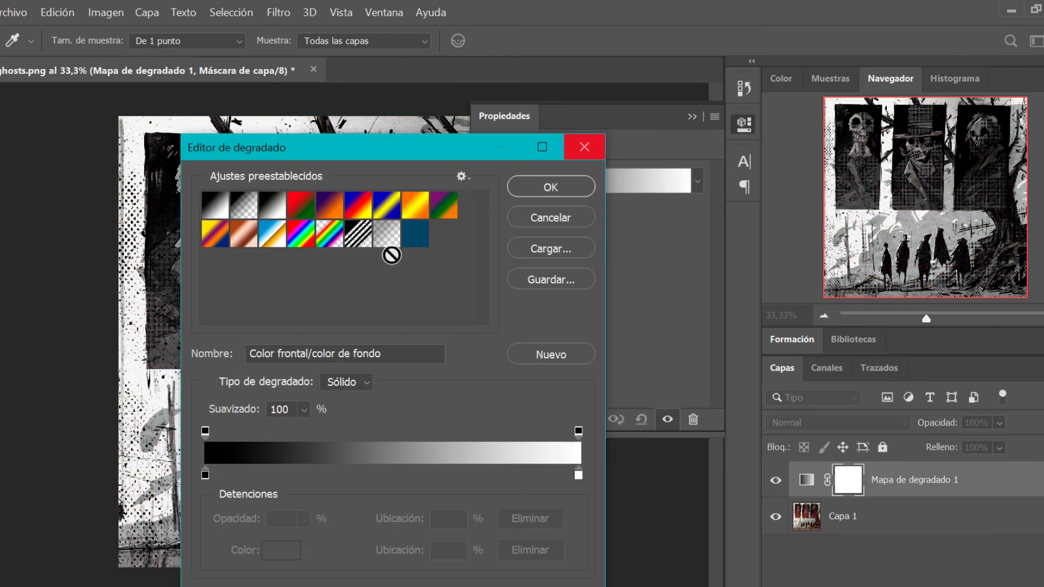
double_click(205, 475)
left_click_drag(328, 373, 328, 380)
left_click_drag(280, 382, 277, 412)
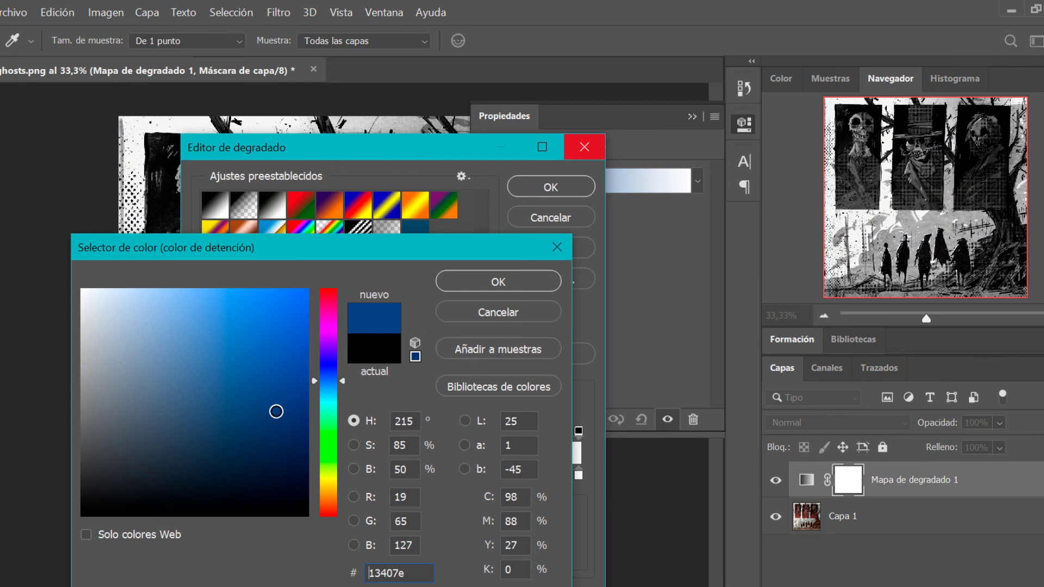
left_click(491, 283)
Step: Set the gradient map's light stop to bright orange and lower the adjustment layer's opacity to 16%
double_click(578, 476)
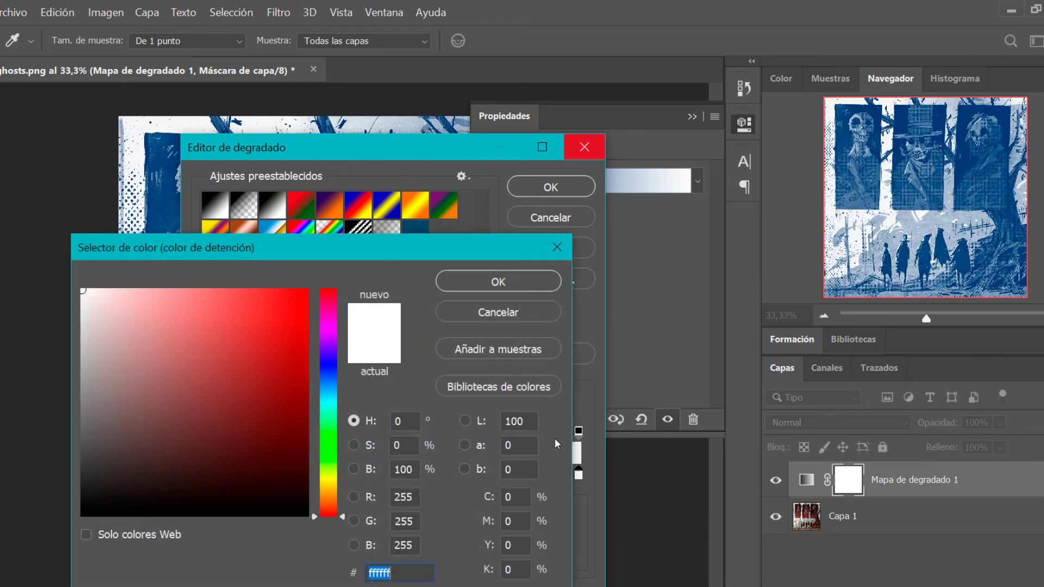
left_click_drag(326, 460, 327, 501)
left_click_drag(283, 316, 282, 308)
left_click(501, 290)
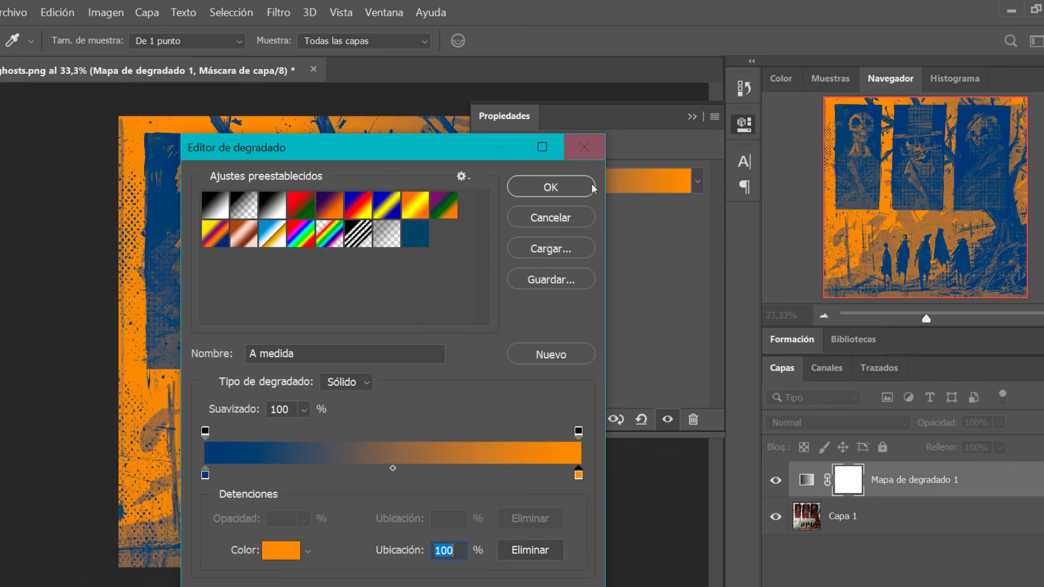
left_click(571, 152)
left_click(691, 117)
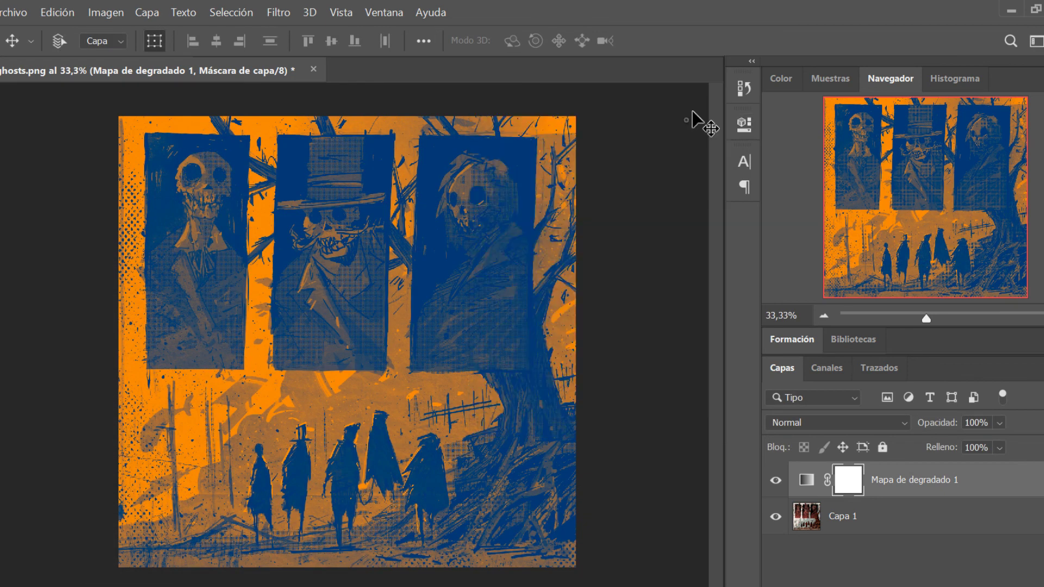
left_click(999, 423)
left_click_drag(993, 438, 972, 441)
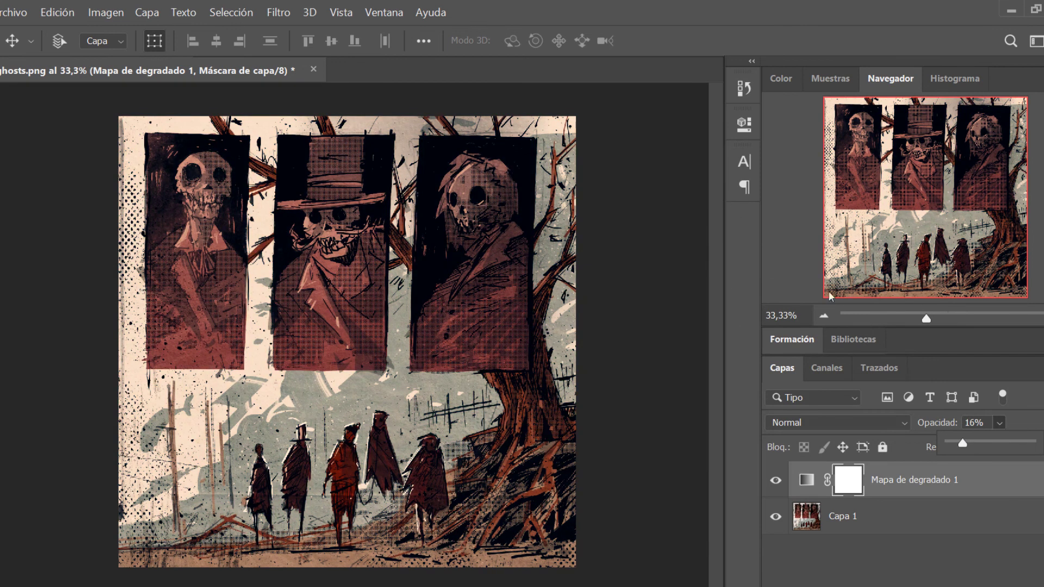
Step: Add a levels adjustment layer above the gradient map with the input black point at 8 and white point at 242
left_click(1004, 579)
left_click(1004, 579)
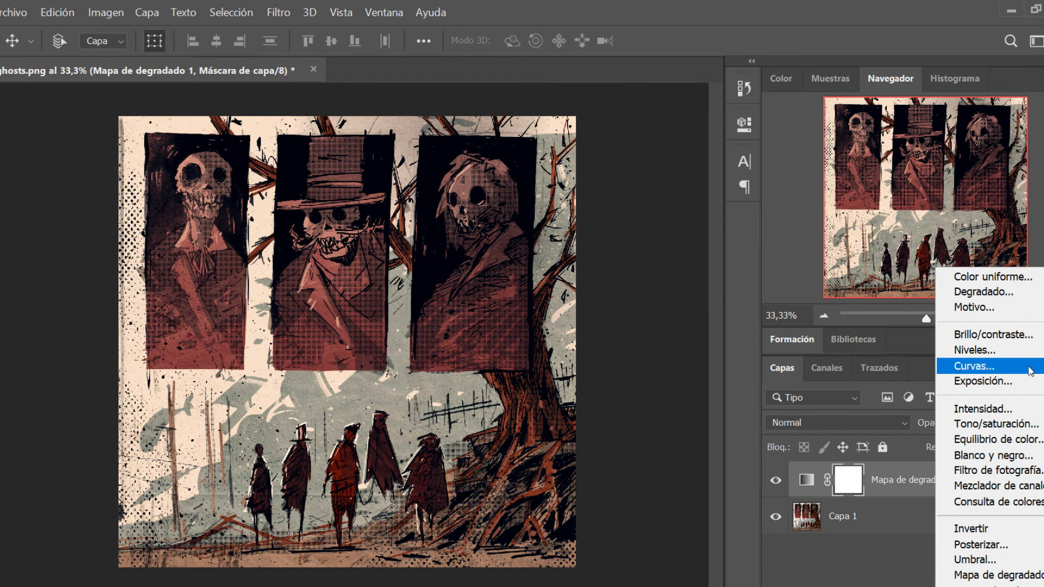
left_click(1009, 350)
left_click_drag(507, 305, 511, 304)
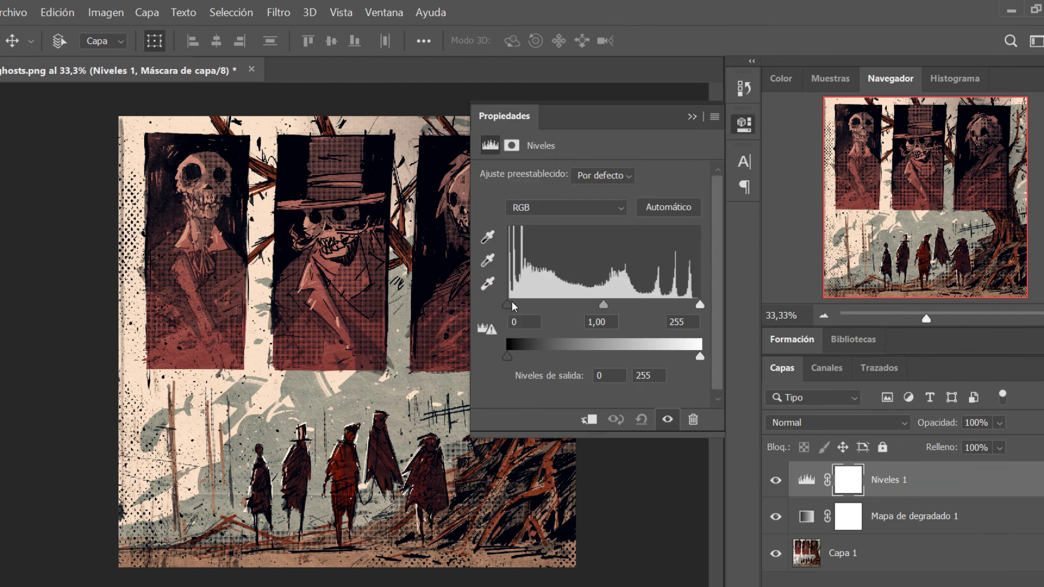
left_click_drag(700, 304, 690, 305)
left_click_drag(523, 305, 514, 304)
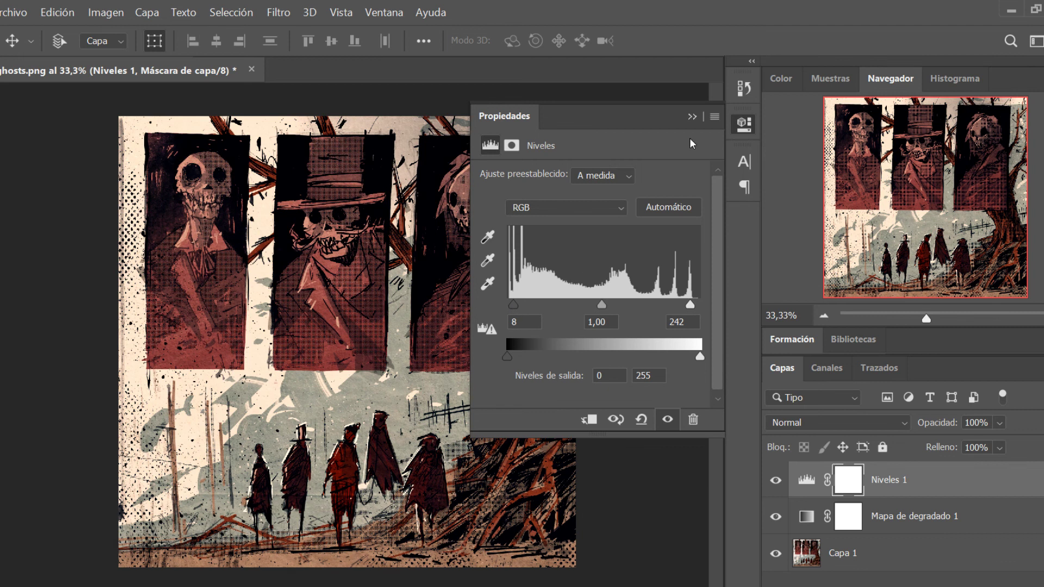
left_click(692, 117)
Step: Set the opacity of the gradient map layer Mapa de degradado 1 to 20%
left_click(967, 525)
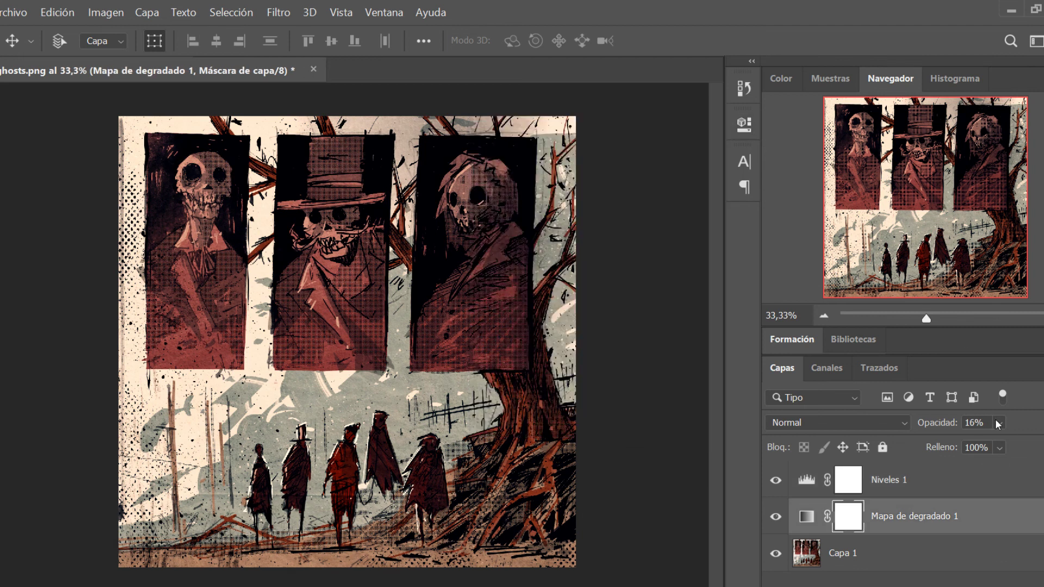
left_click(1000, 423)
left_click_drag(1013, 441, 1016, 444)
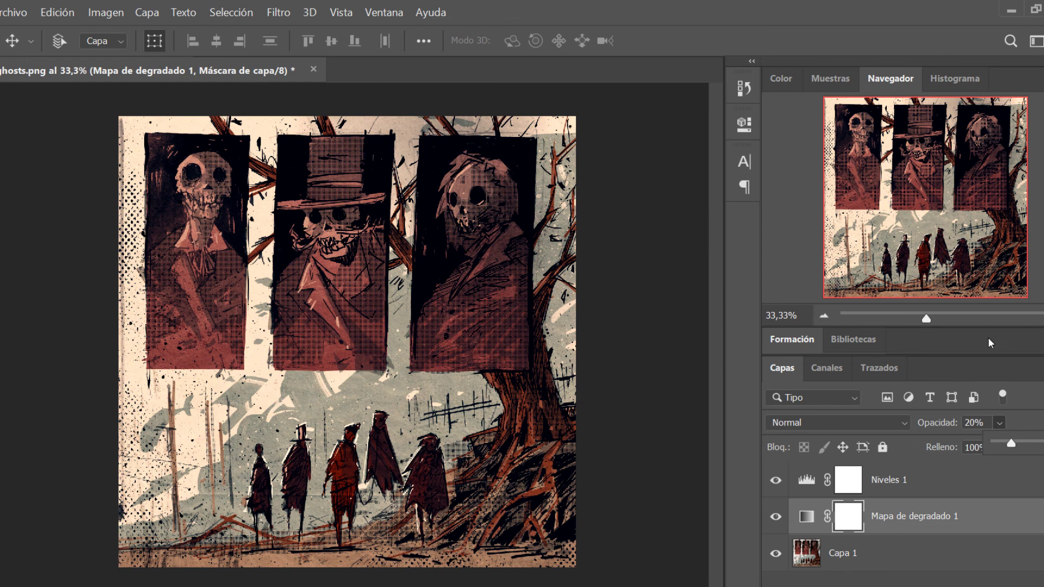
Step: Examine the portraits and lower figures up close and compare the colours with the gradient map layer hidden
mouse_move(930, 318)
left_mouse_down()
mouse_move(917, 317)
mouse_move(949, 320)
mouse_move(929, 320)
left_mouse_up()
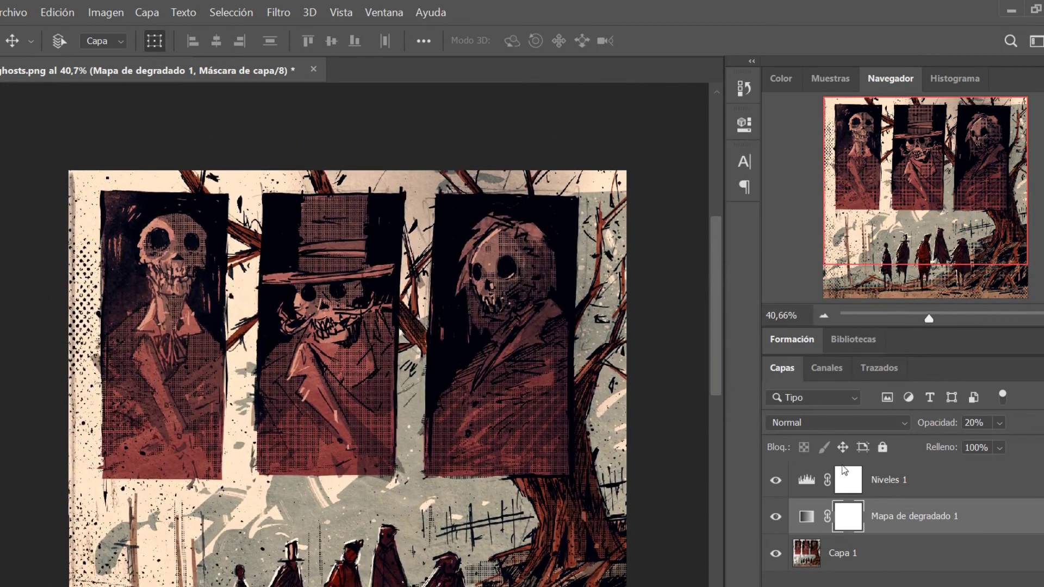
scroll(714, 262, "down", 5)
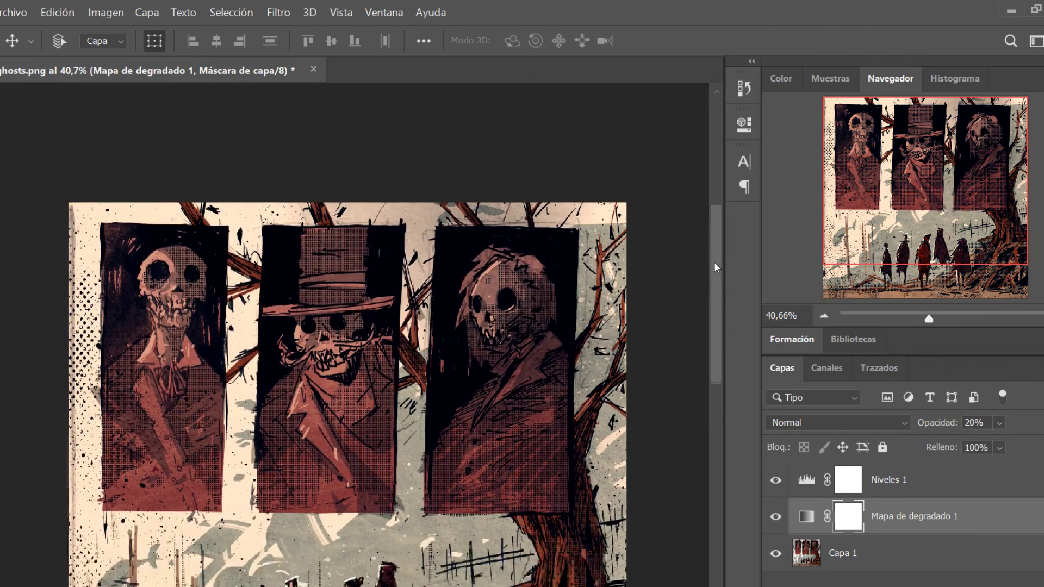
scroll(716, 272, "down", 1)
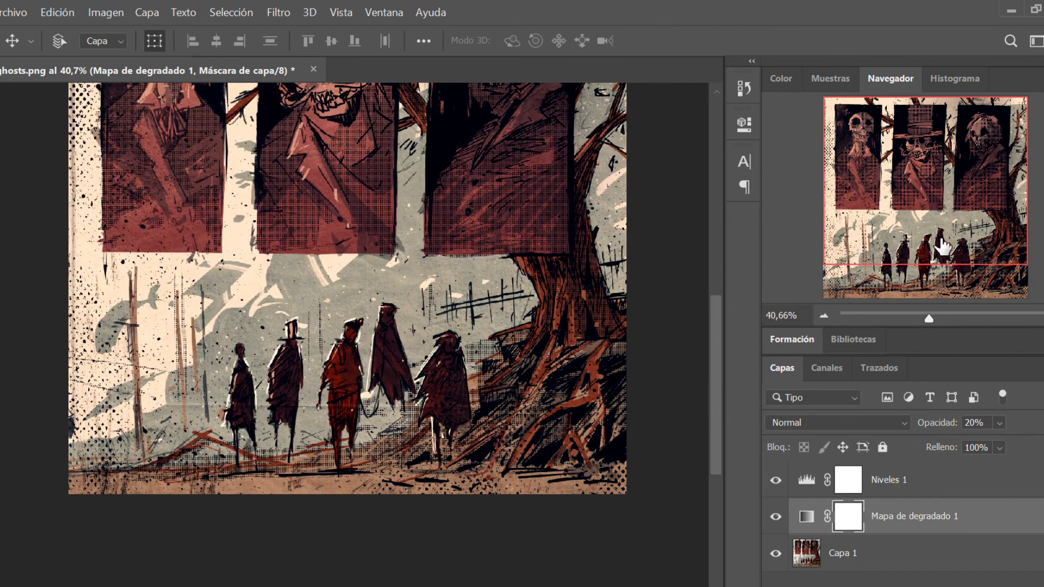
left_click(926, 316)
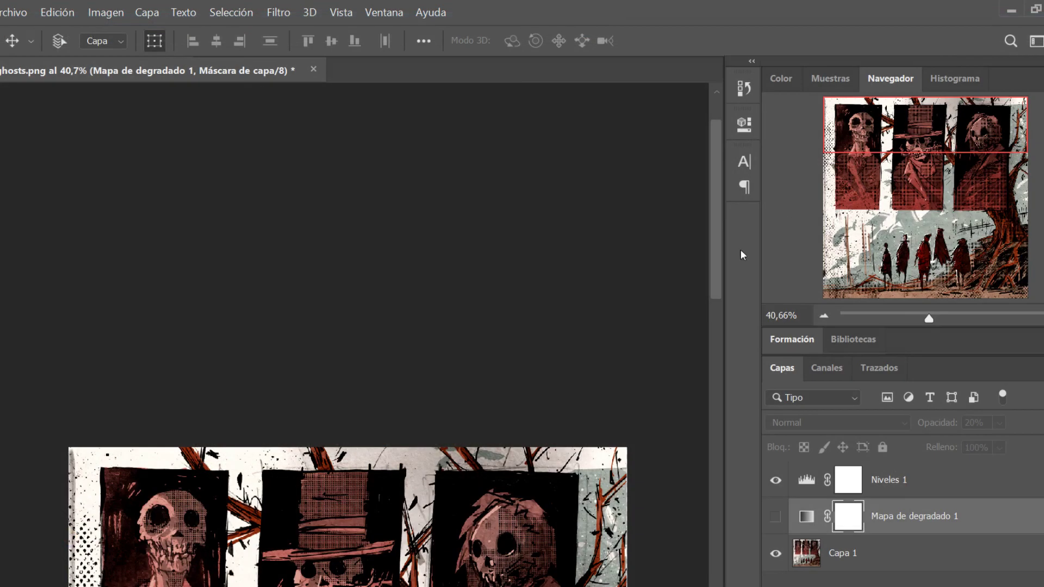
left_click_drag(720, 271, 709, 559)
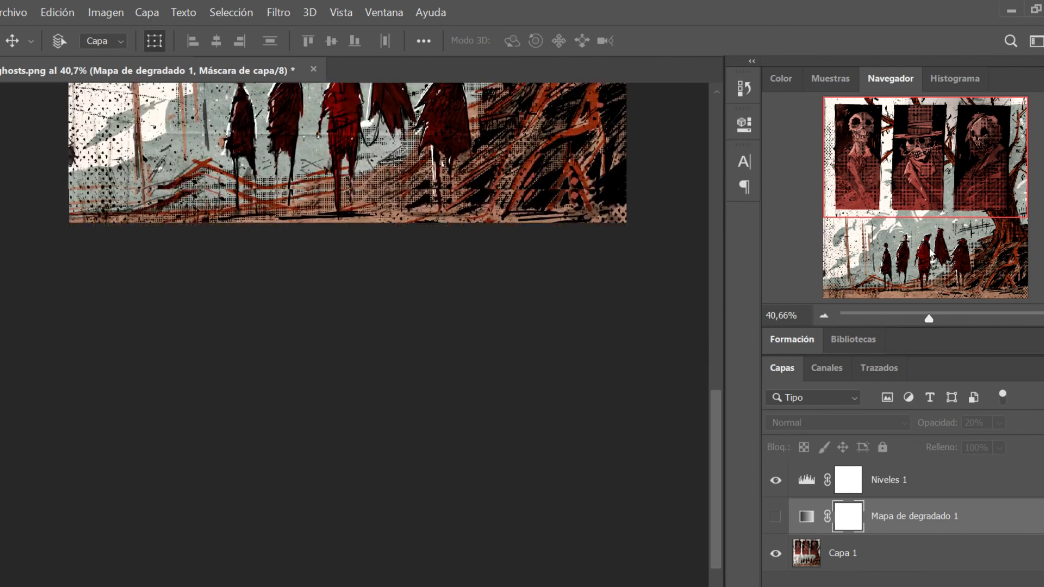
Step: Show the whole illustration at 33.33% and turn the gradient map layer Mapa de degradado 1 back on
left_click(919, 315)
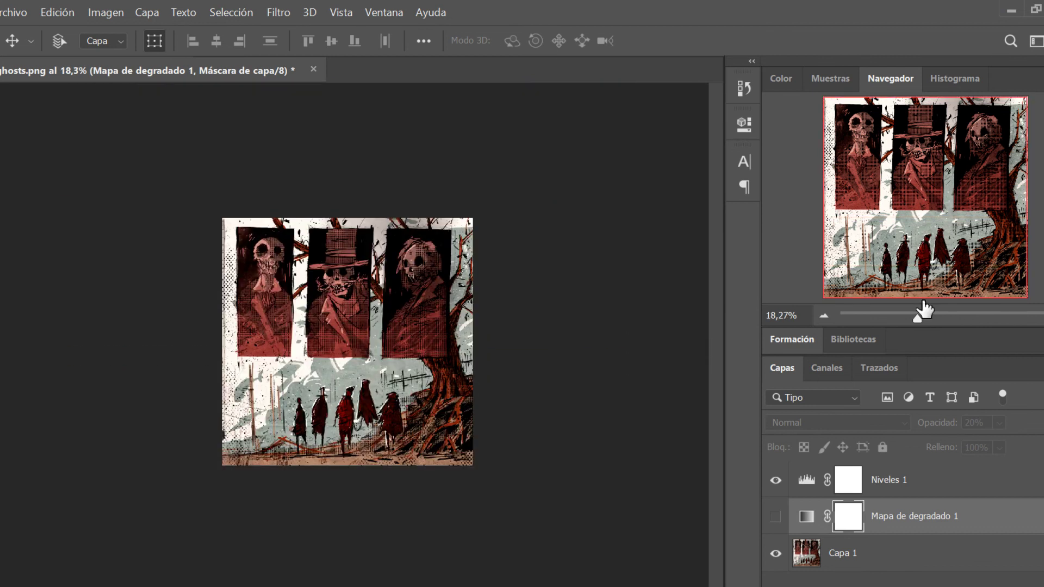
left_click(1027, 315)
left_click(1027, 314)
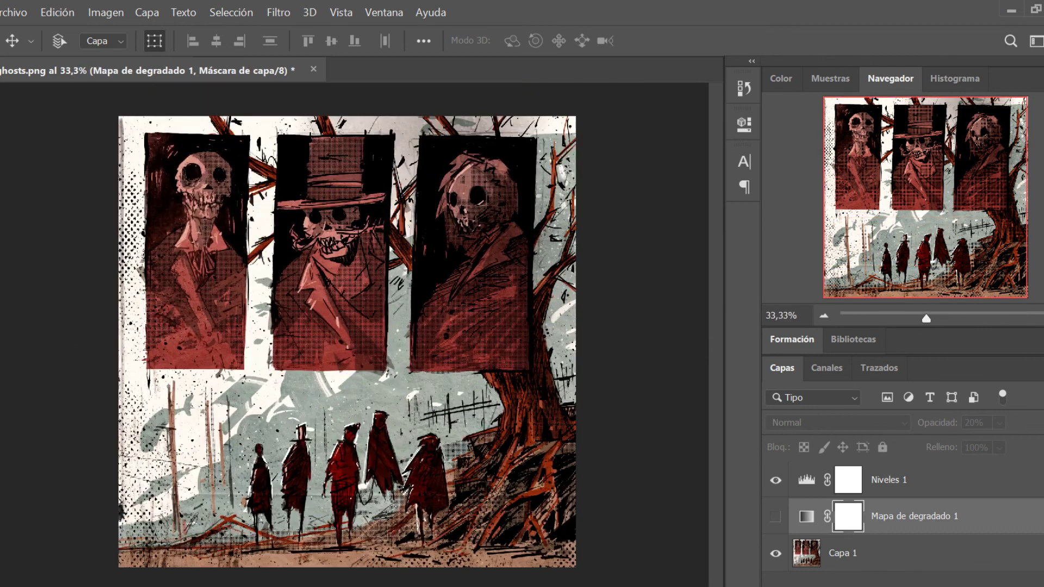
left_click(776, 516)
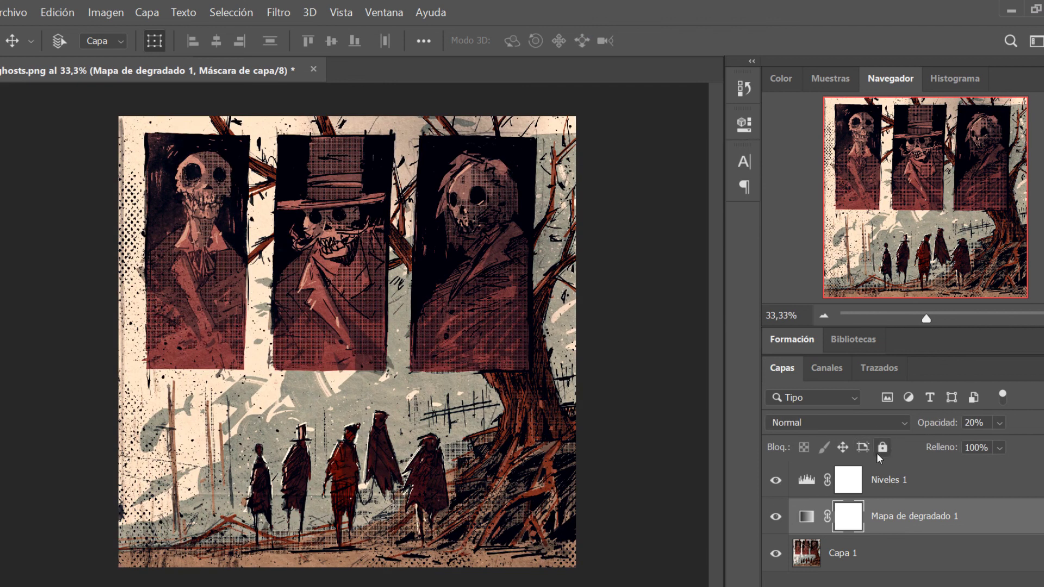
Step: Add uniform, monochromatic noise to the artwork layer Capa 1 with the Add Noise filter
left_click(896, 476)
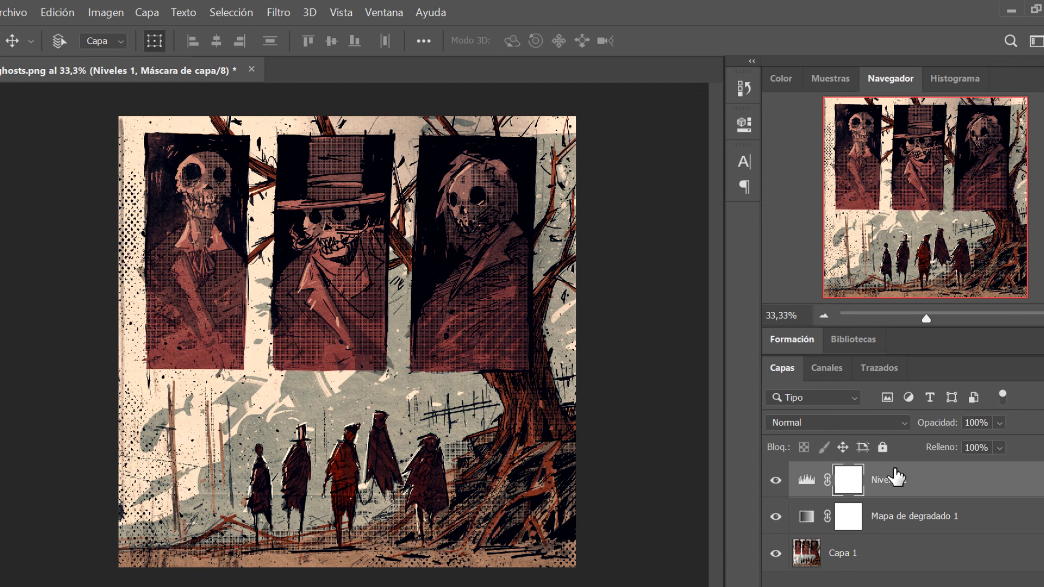
left_click(878, 553)
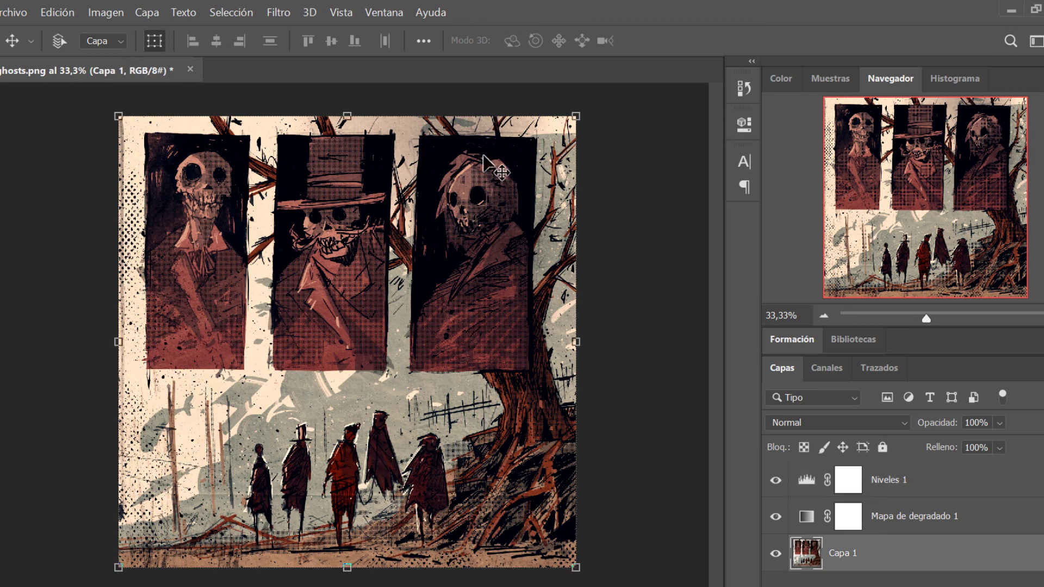
left_click(282, 14)
mouse_move(395, 319)
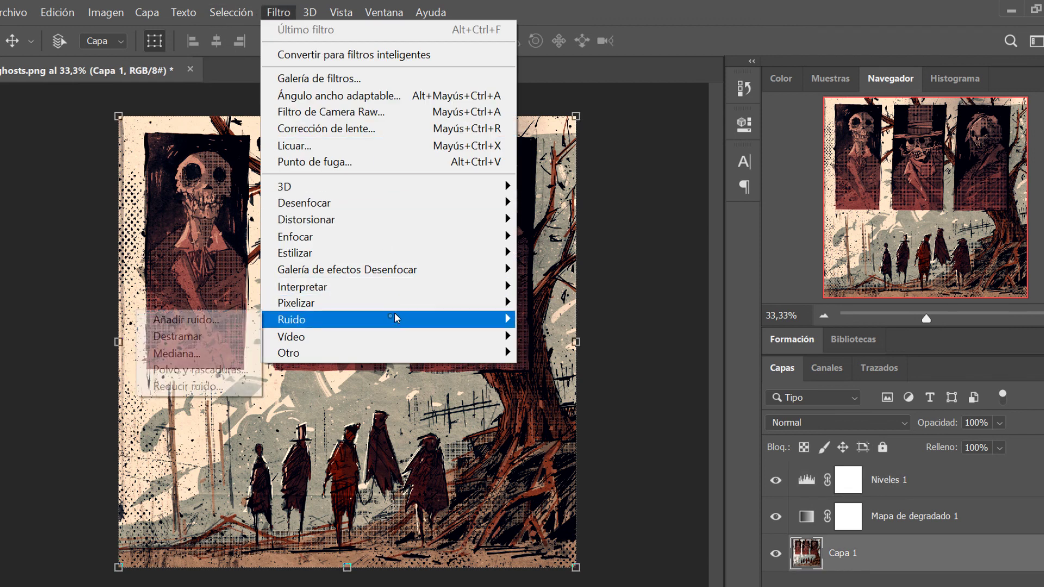
left_click(213, 323)
mouse_move(407, 331)
left_mouse_down()
mouse_move(399, 324)
mouse_move(420, 334)
left_mouse_up()
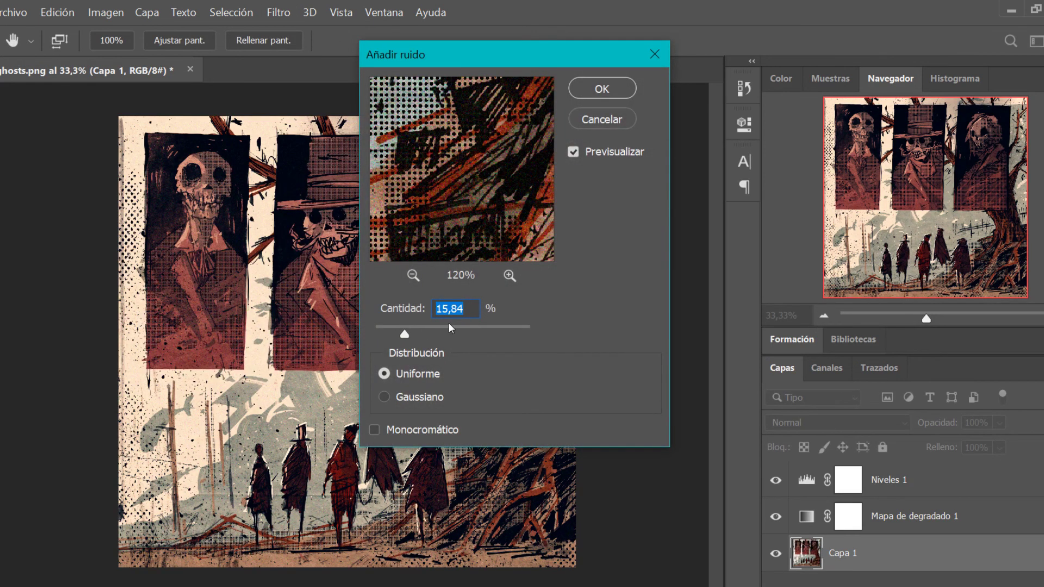
left_click(375, 429)
left_click_drag(418, 334, 392, 333)
left_click(375, 430)
left_click(375, 430)
left_click(616, 90)
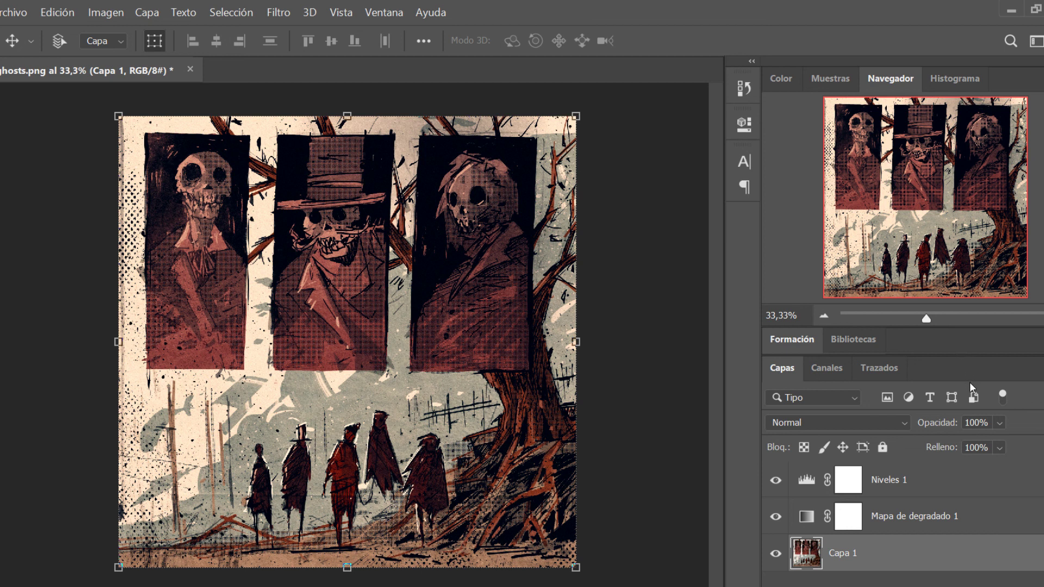
Step: Compare the illustration with and without the levels adjustment layer Niveles 1
left_click(778, 479)
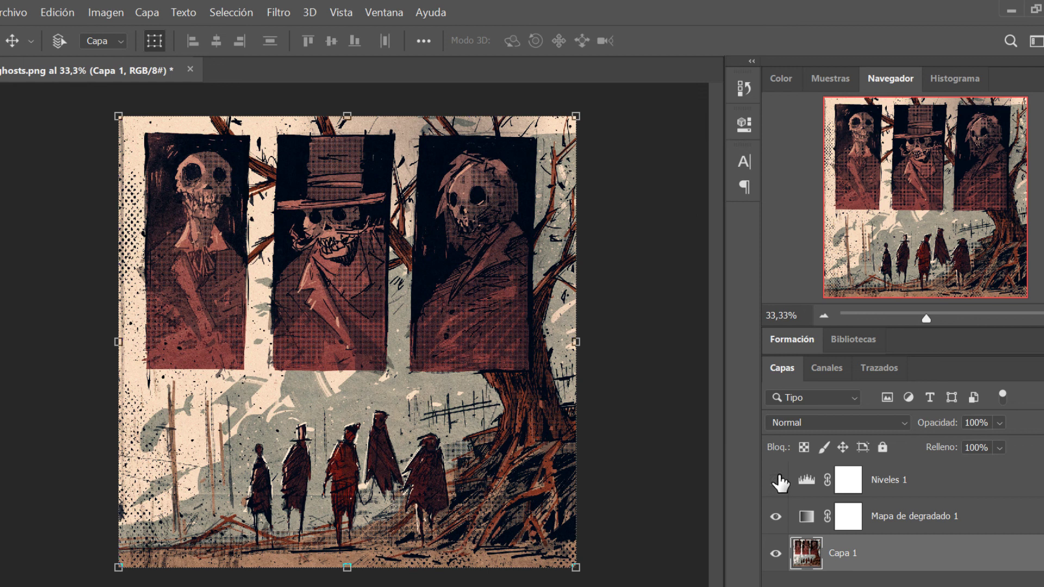
left_click(778, 481)
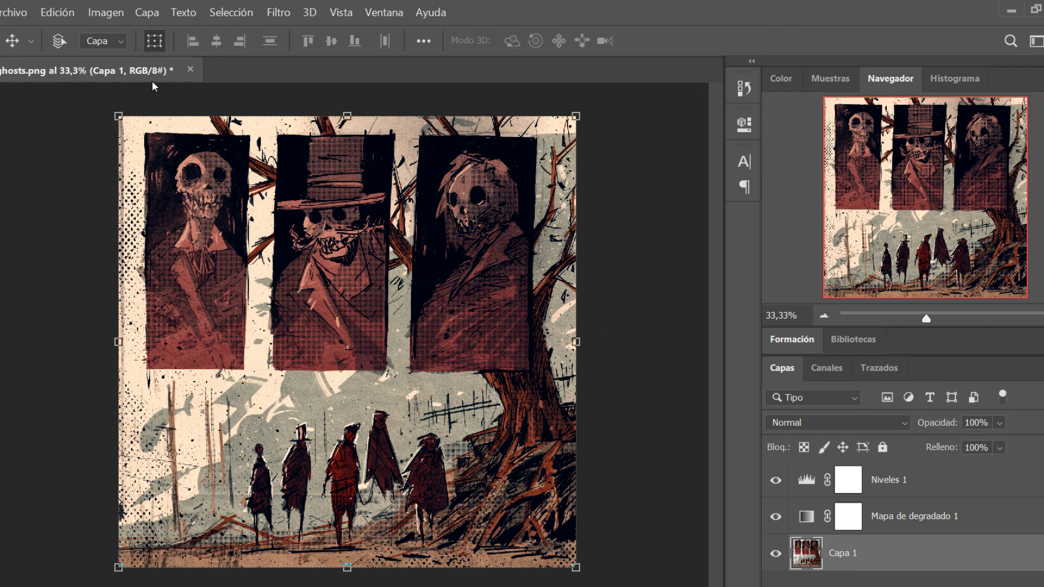
left_click(16, 11)
key("Escape")
Step: Fine-tune the levels of the adjustment layer Niveles 1 slightly and compare the artwork with that layer hidden and shown
left_click(903, 487)
left_click(806, 480)
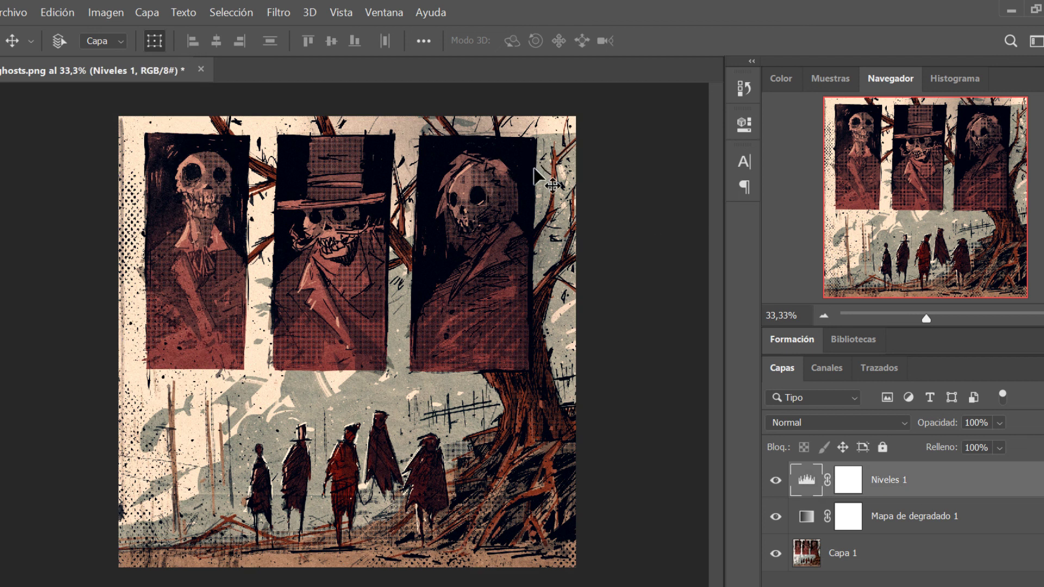
double_click(807, 480)
left_click_drag(517, 301, 519, 302)
left_click(688, 117)
left_click(777, 481)
left_click(777, 481)
Step: Save a PNG copy of the graded illustration to the Escritorio folder under the name ghosts2
left_click(6, 13)
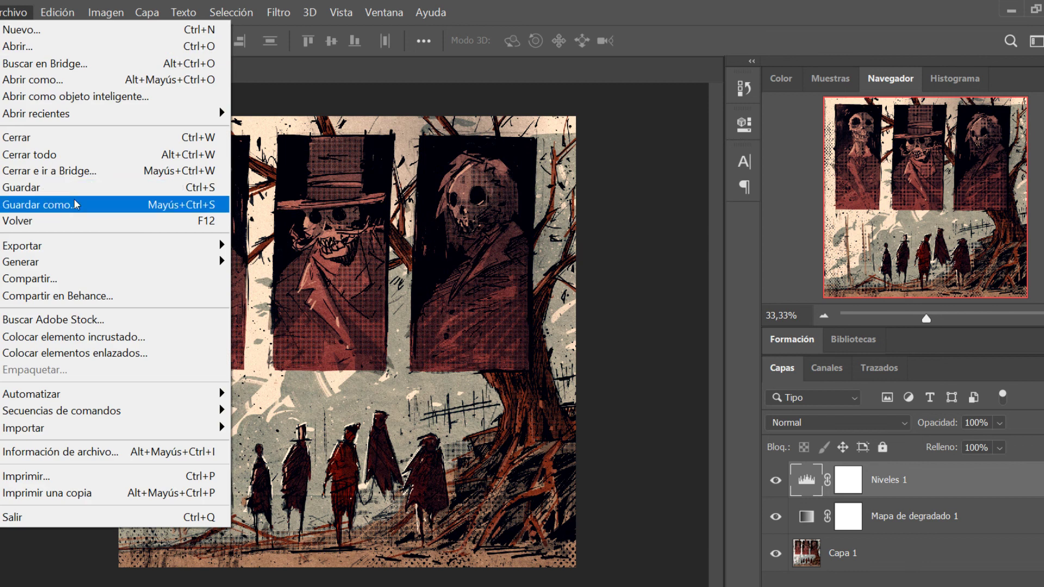
left_click(76, 204)
left_click(198, 359)
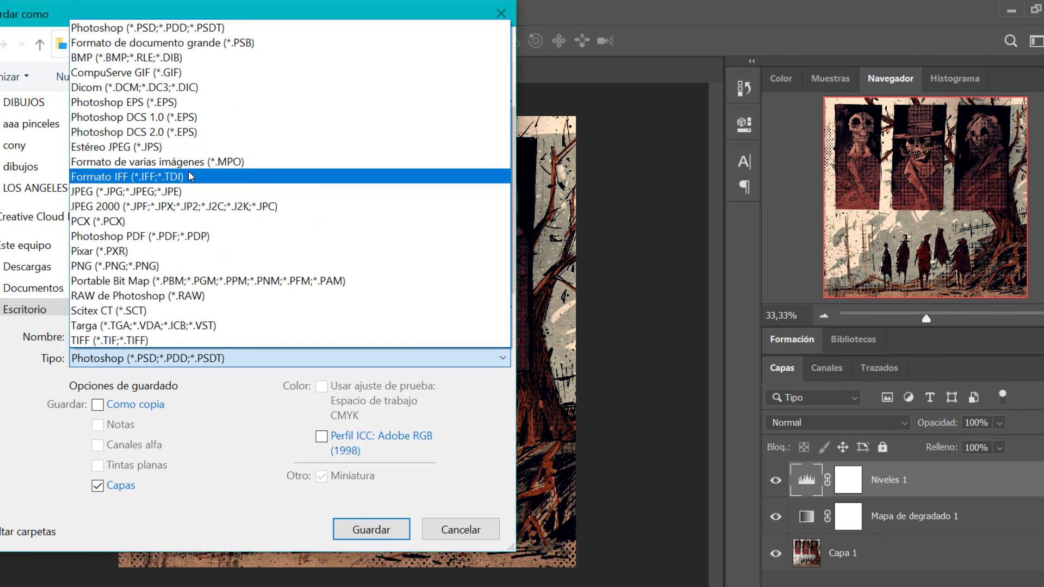
left_click(195, 267)
left_click_drag(510, 147, 510, 248)
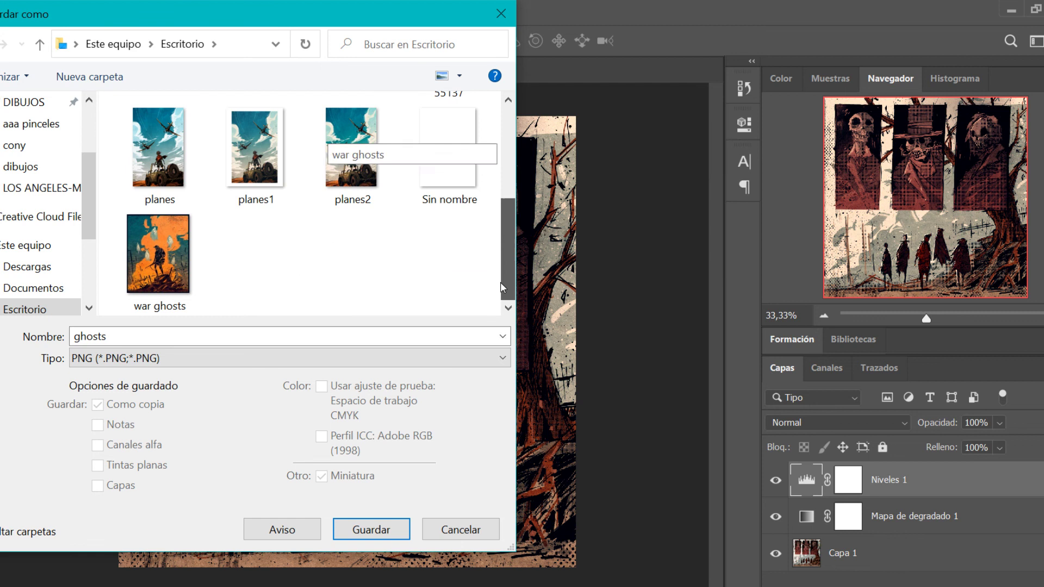
left_click(351, 336)
left_click(351, 337)
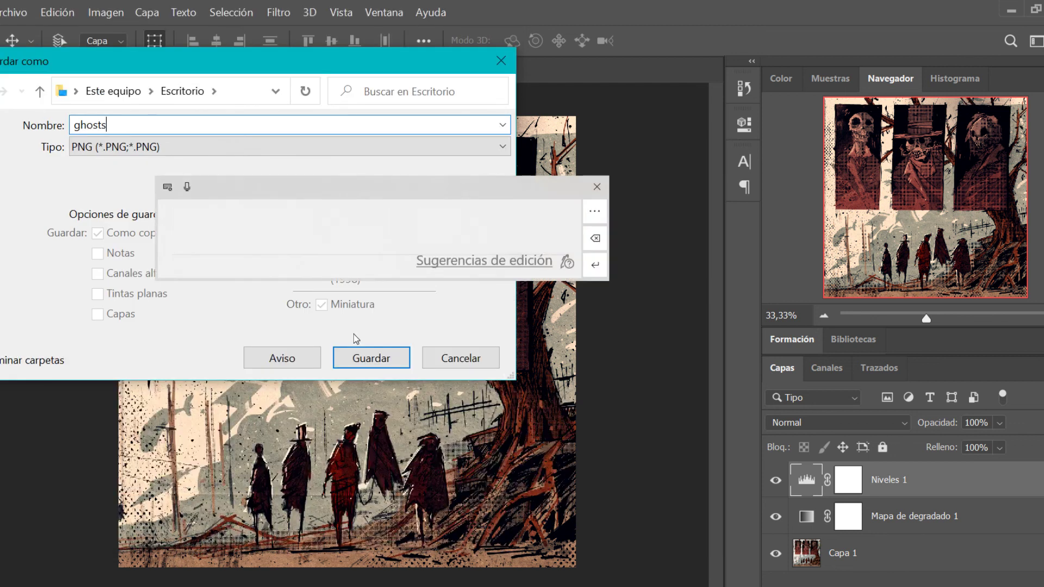
type("2")
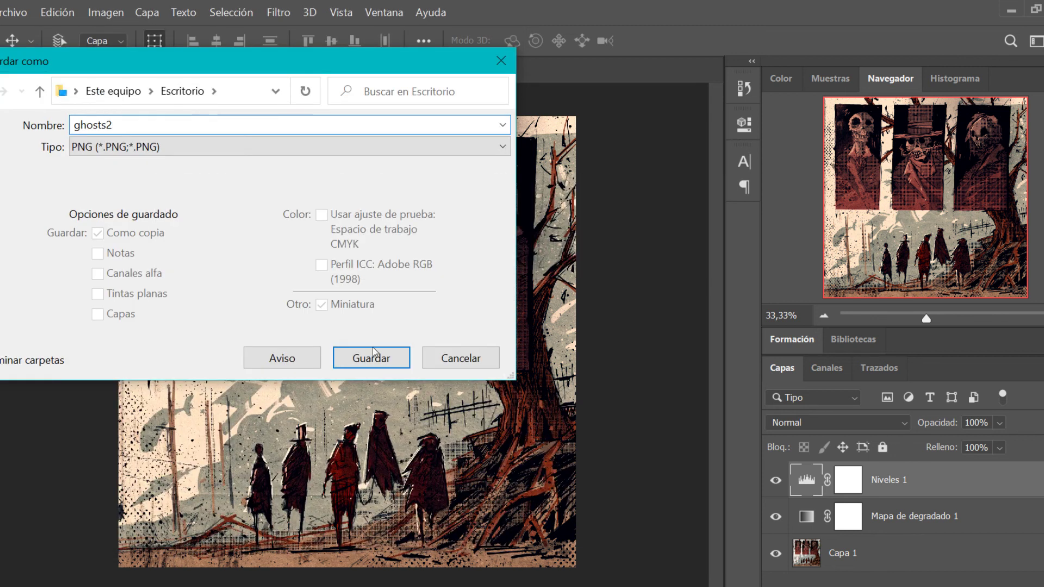
left_click(362, 355)
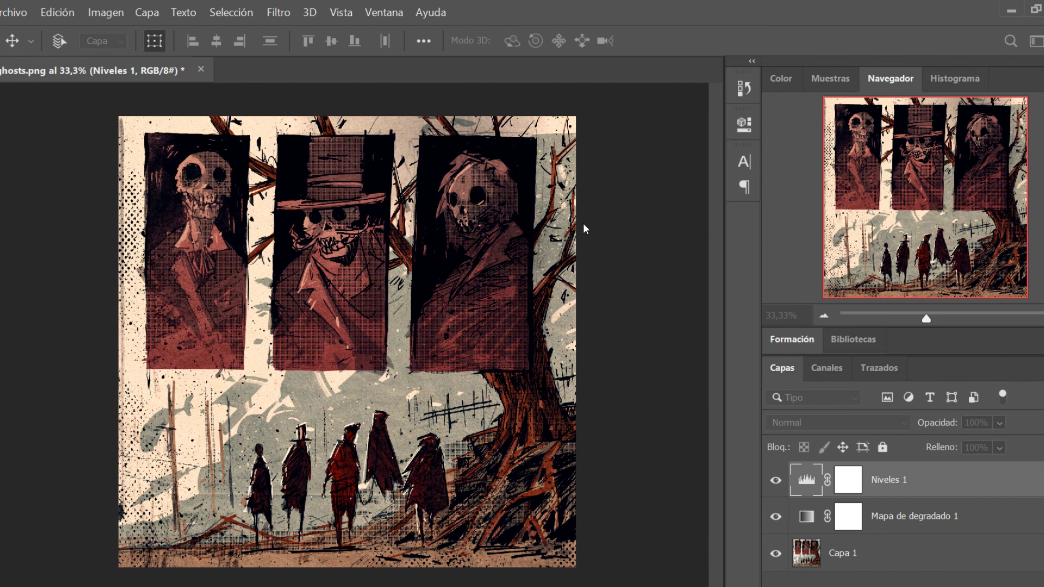